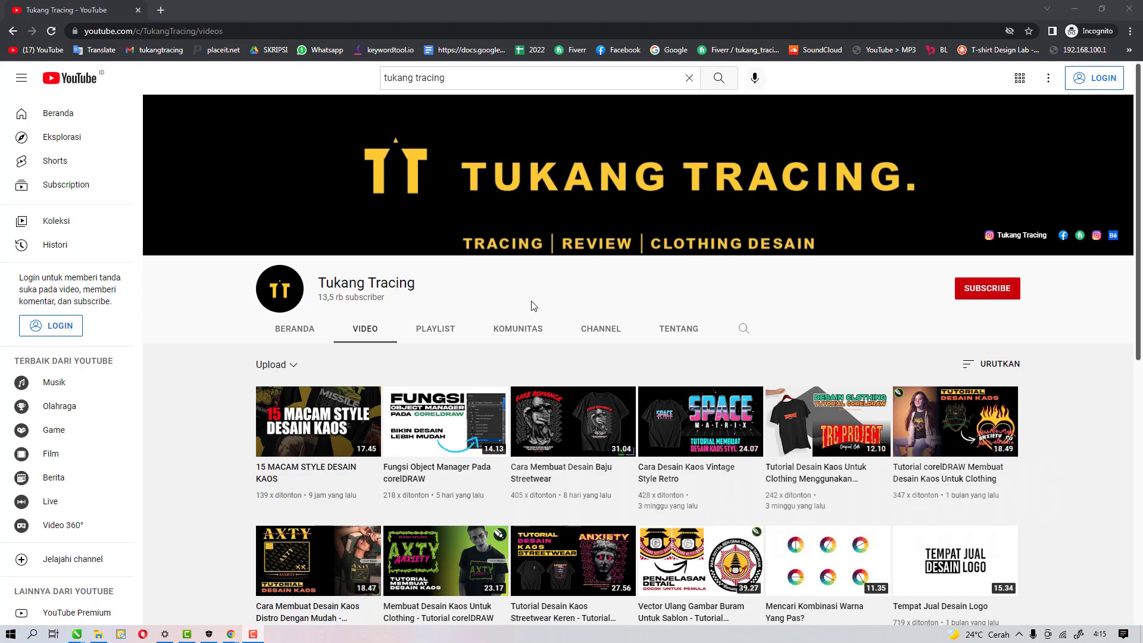
Step: Look through the uploaded videos on the Tukang Tracing channel page
scroll(514, 299, down, 2)
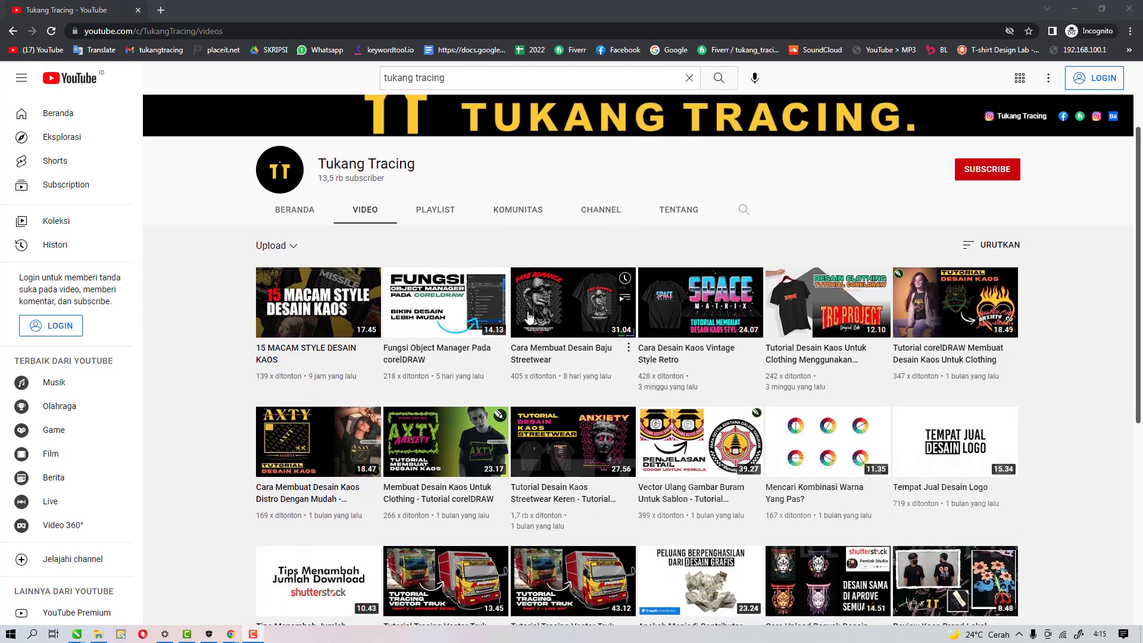
scroll(1088, 394, down, 2)
scroll(1084, 399, up, 4)
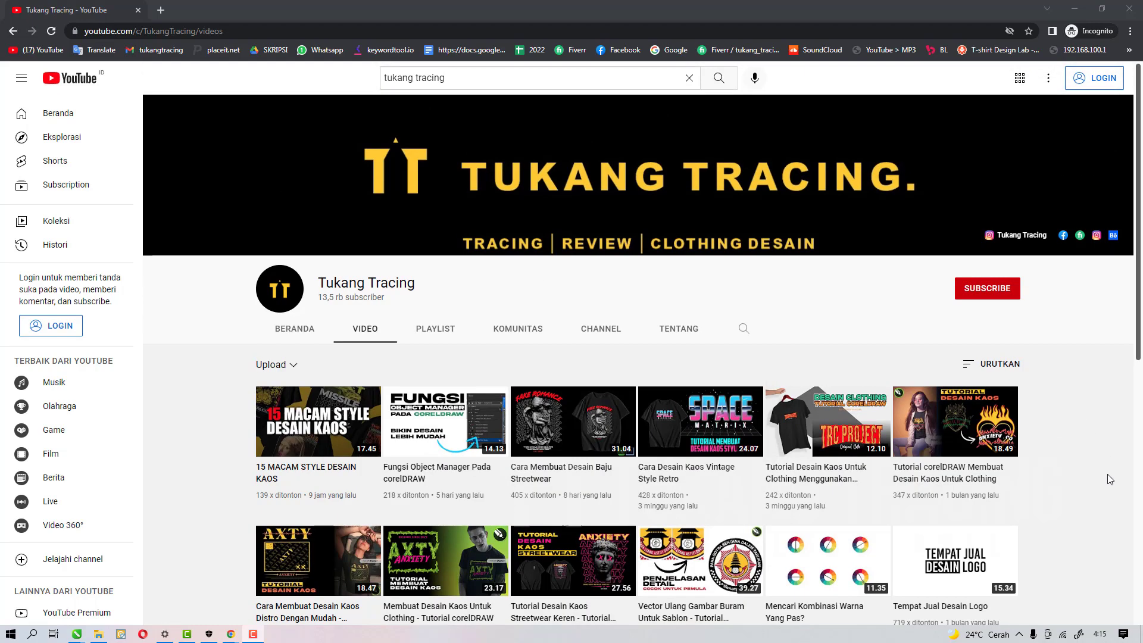
scroll(1082, 535, down, 4)
scroll(1081, 532, up, 4)
scroll(1073, 532, down, 9)
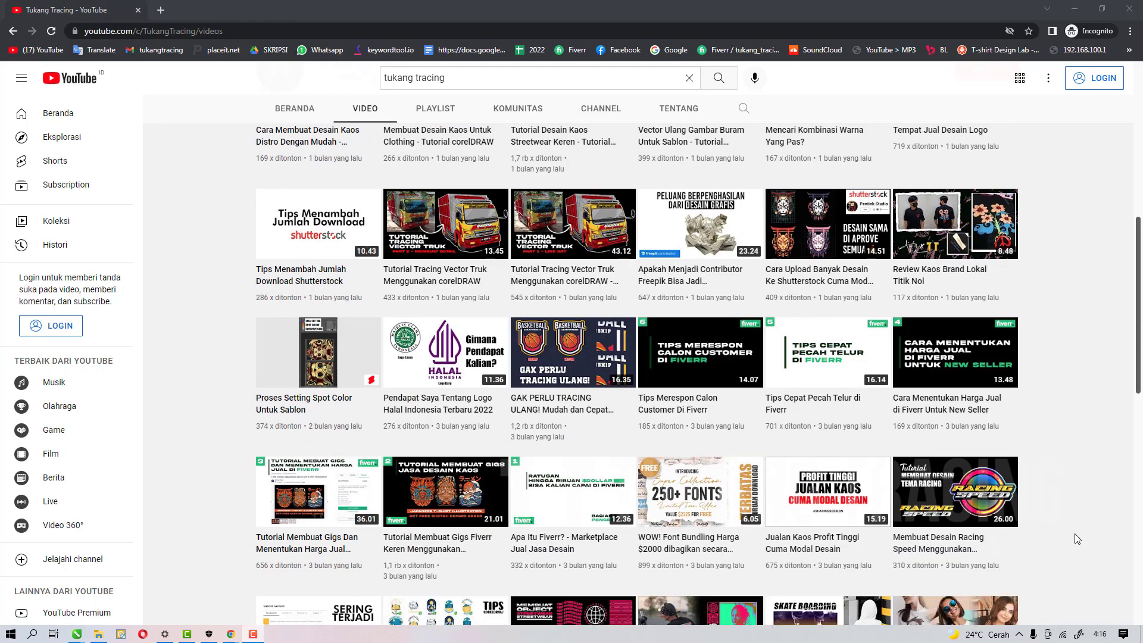
scroll(1072, 531, up, 10)
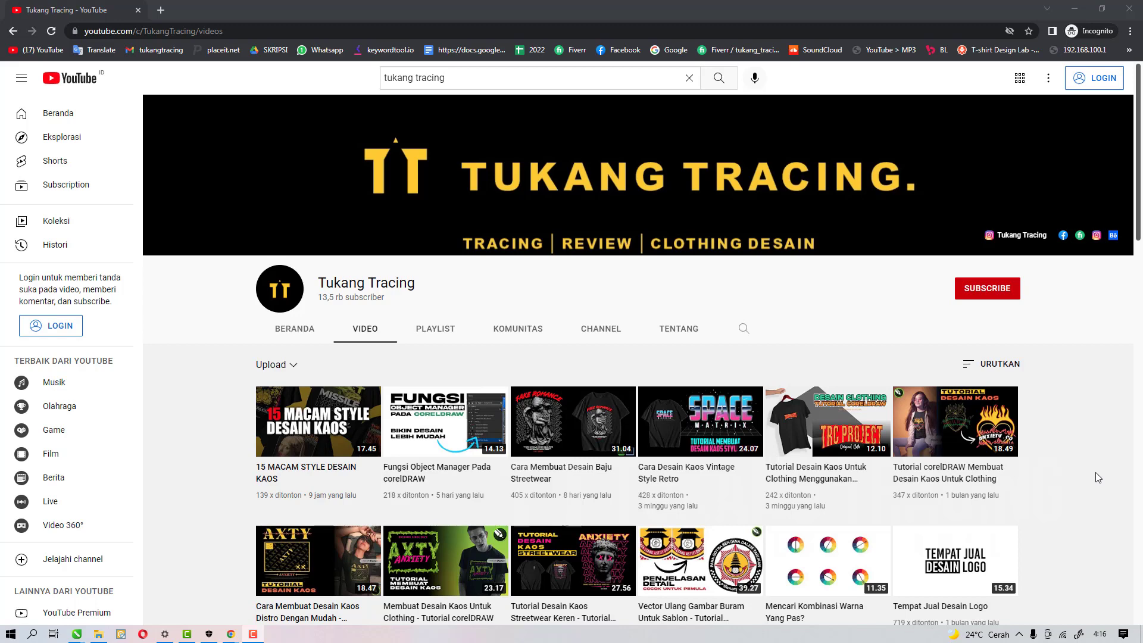
scroll(1102, 471, down, 2)
scroll(1102, 466, down, 1)
scroll(1102, 466, up, 3)
scroll(1072, 370, down, 7)
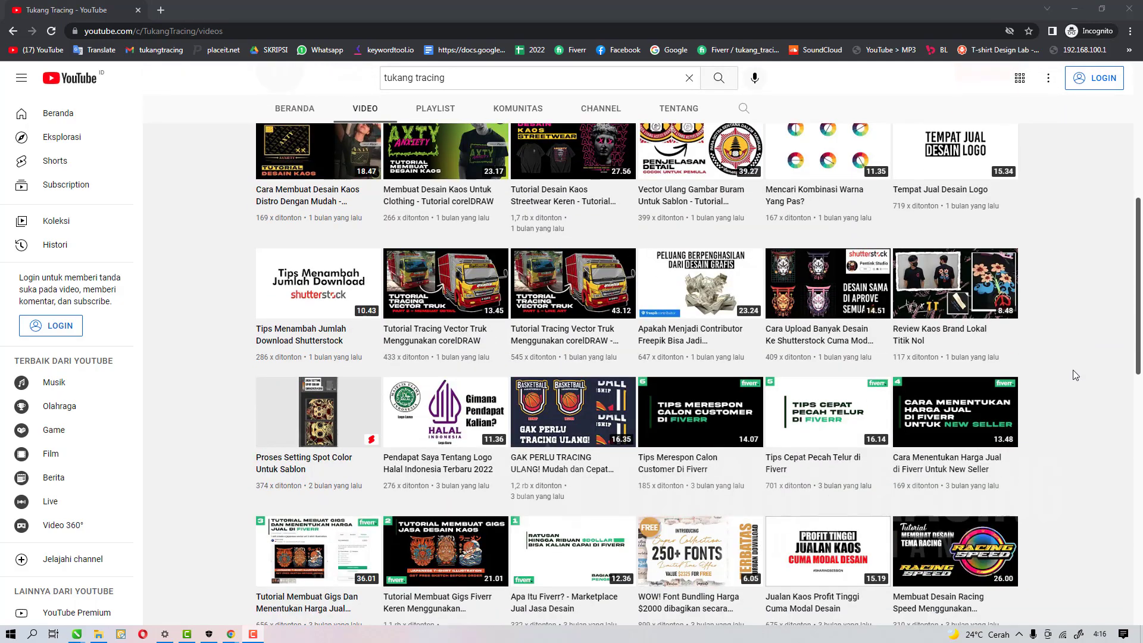
scroll(1071, 372, up, 4)
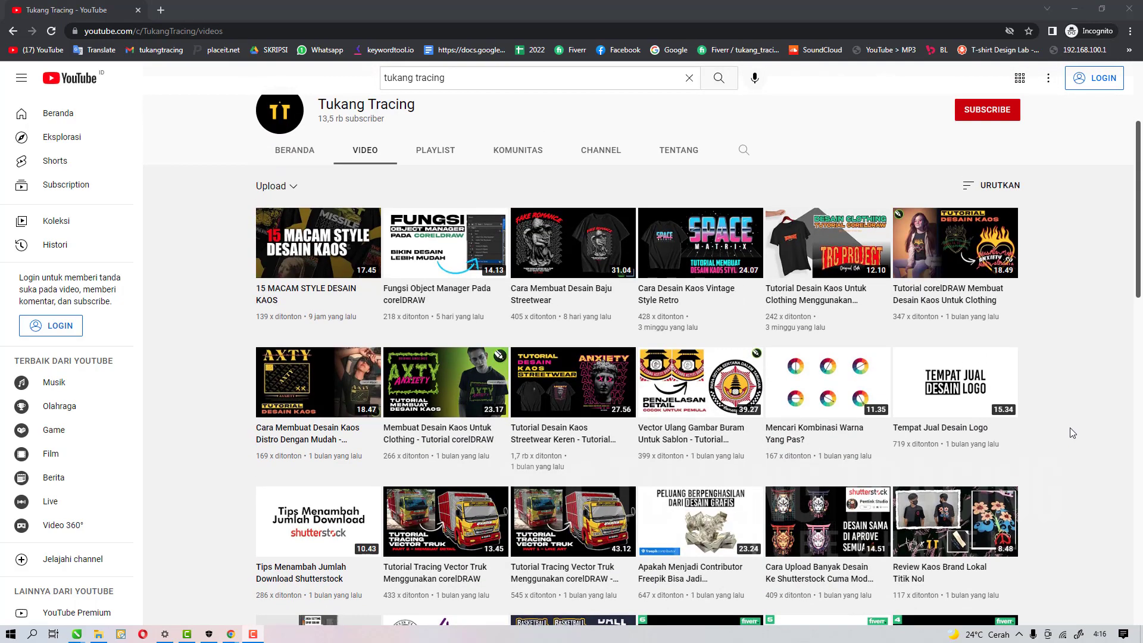
scroll(1070, 428, up, 3)
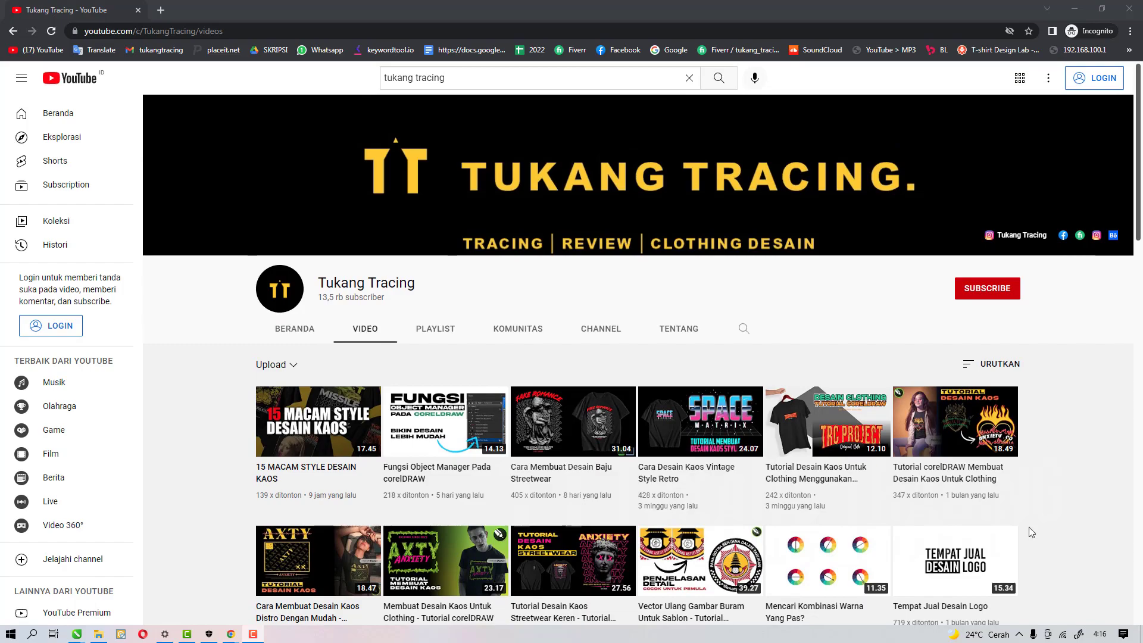
scroll(1029, 527, down, 3)
scroll(1030, 526, down, 15)
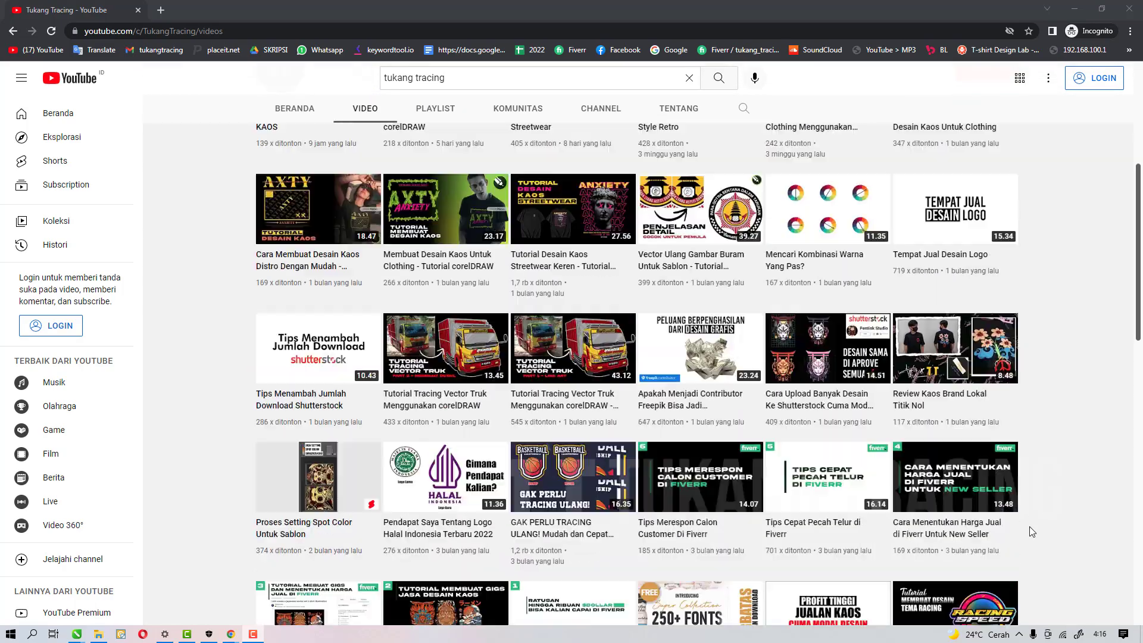
scroll(1040, 523, down, 10)
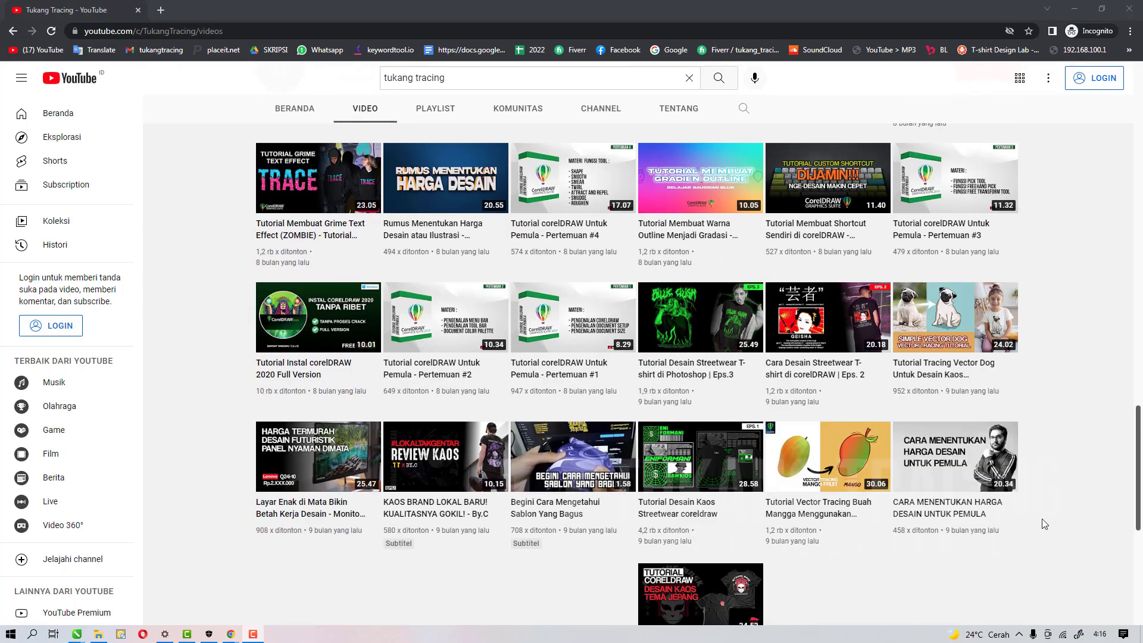
scroll(1075, 491, up, 11)
scroll(1076, 481, up, 6)
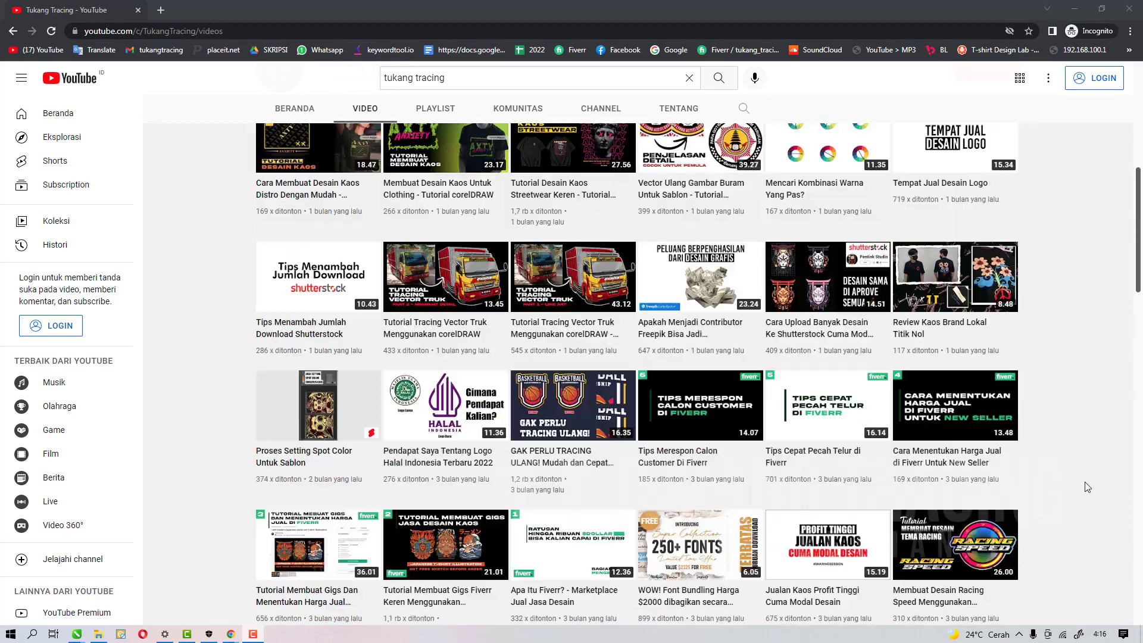
scroll(1090, 456, down, 8)
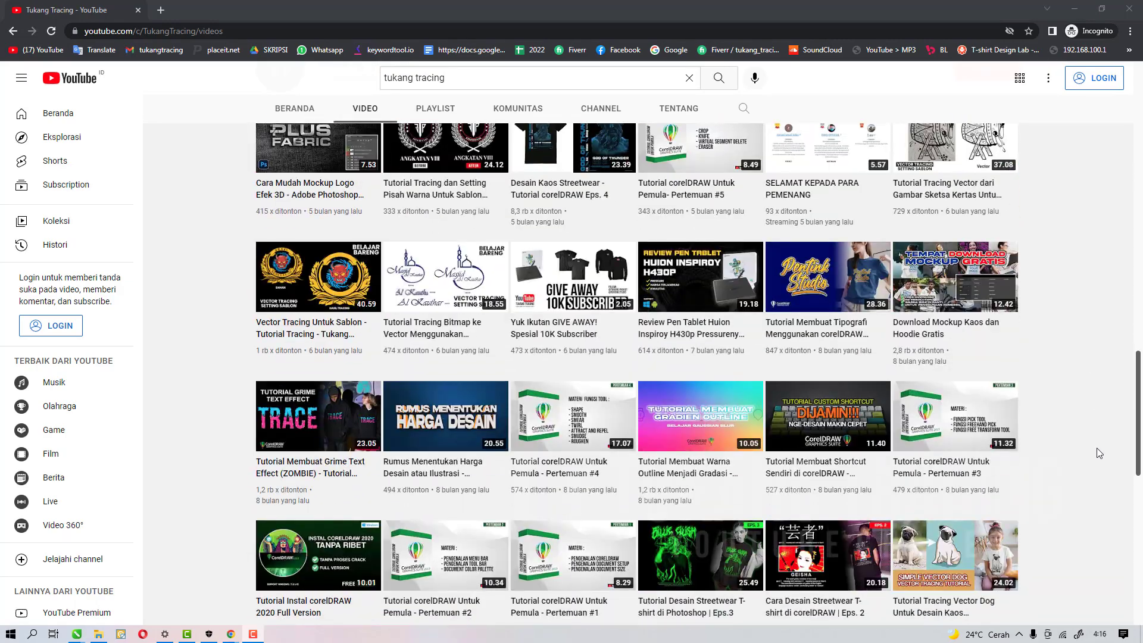
scroll(1095, 455, down, 9)
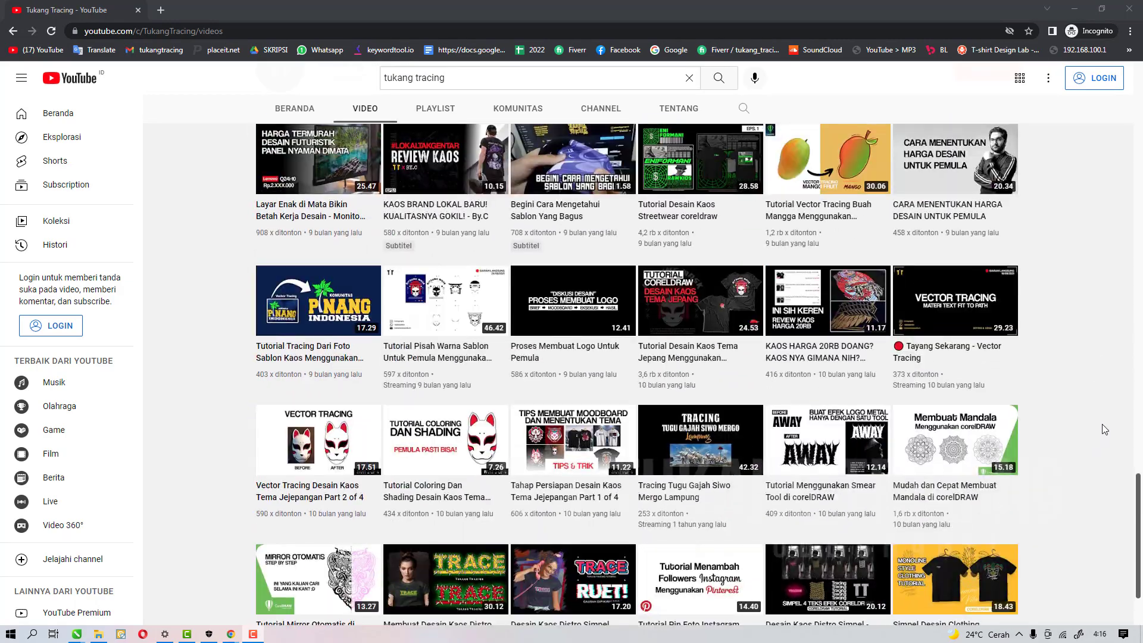
scroll(1096, 423, up, 20)
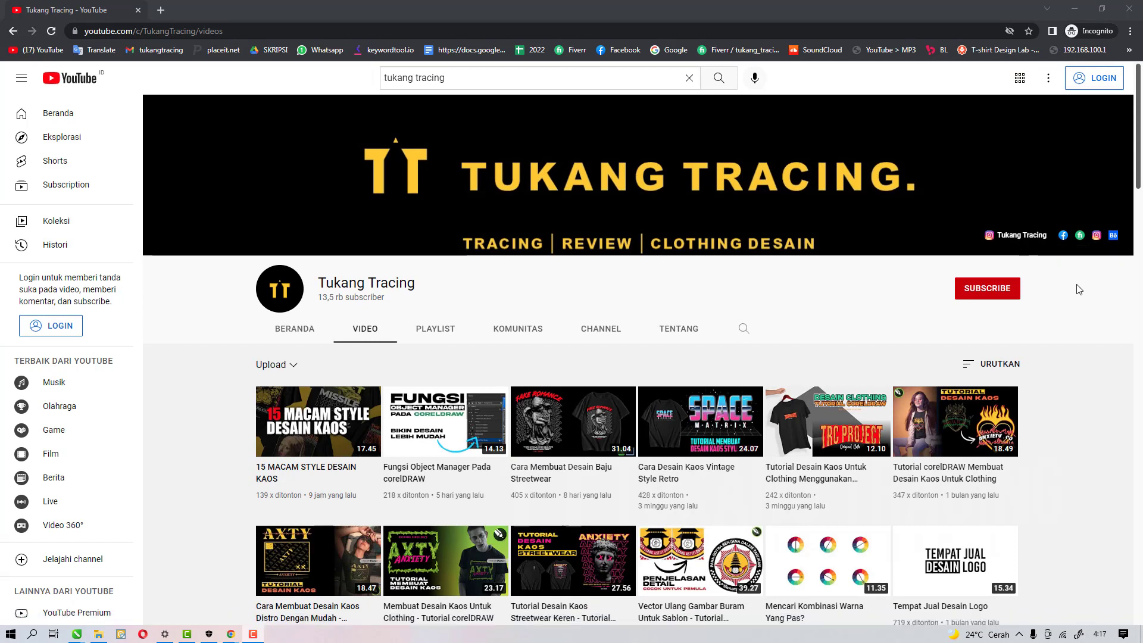
scroll(1076, 411, down, 8)
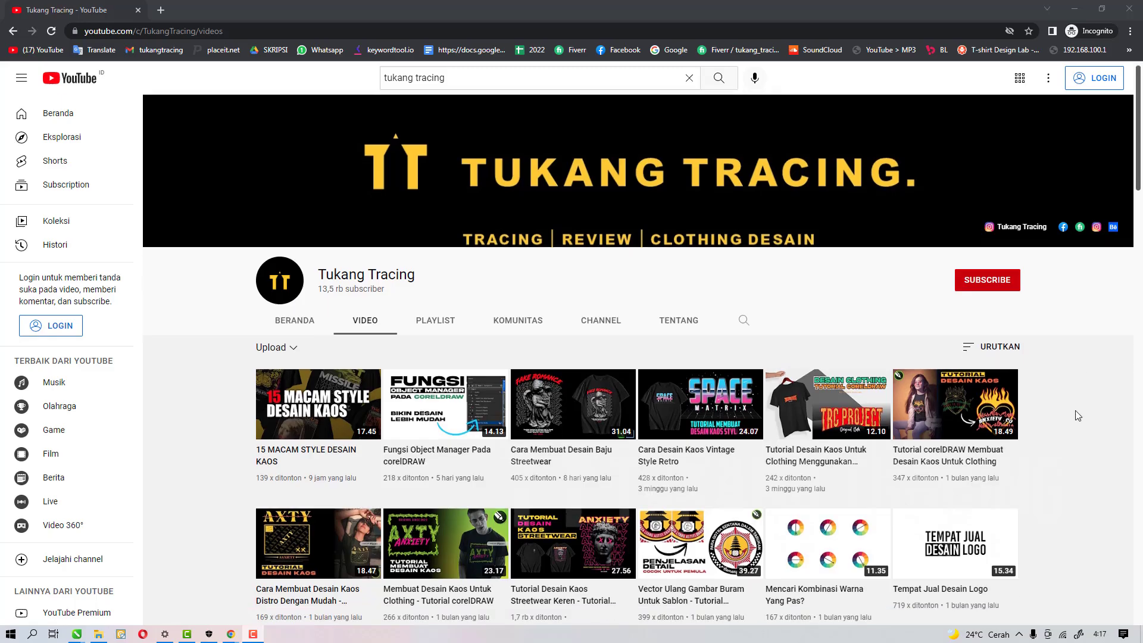
scroll(1074, 408, down, 20)
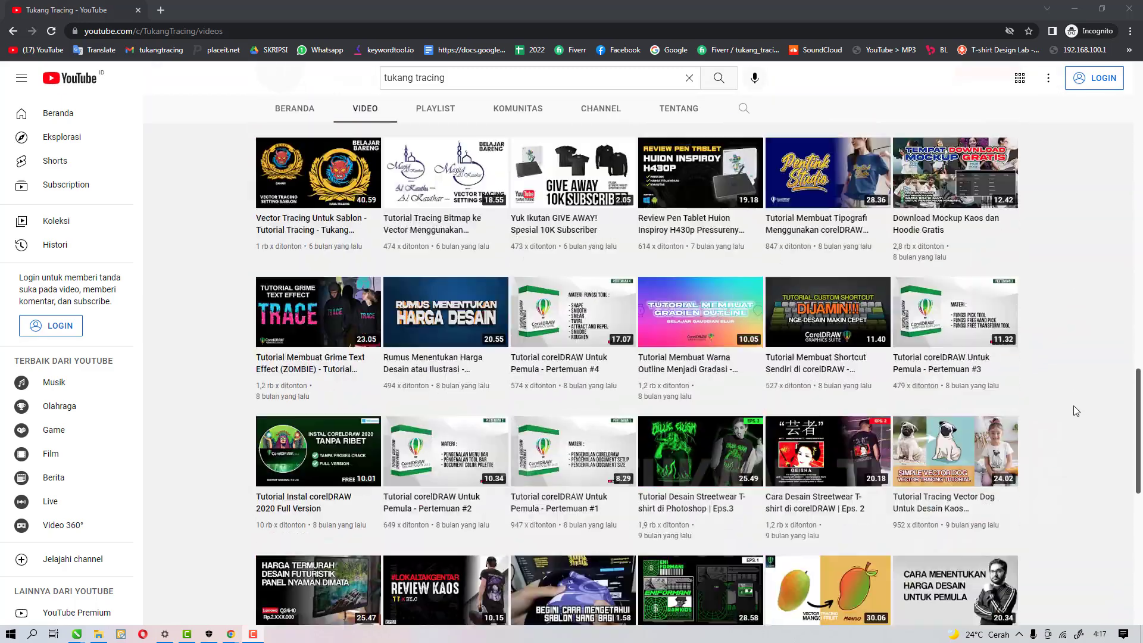
scroll(1073, 427, up, 12)
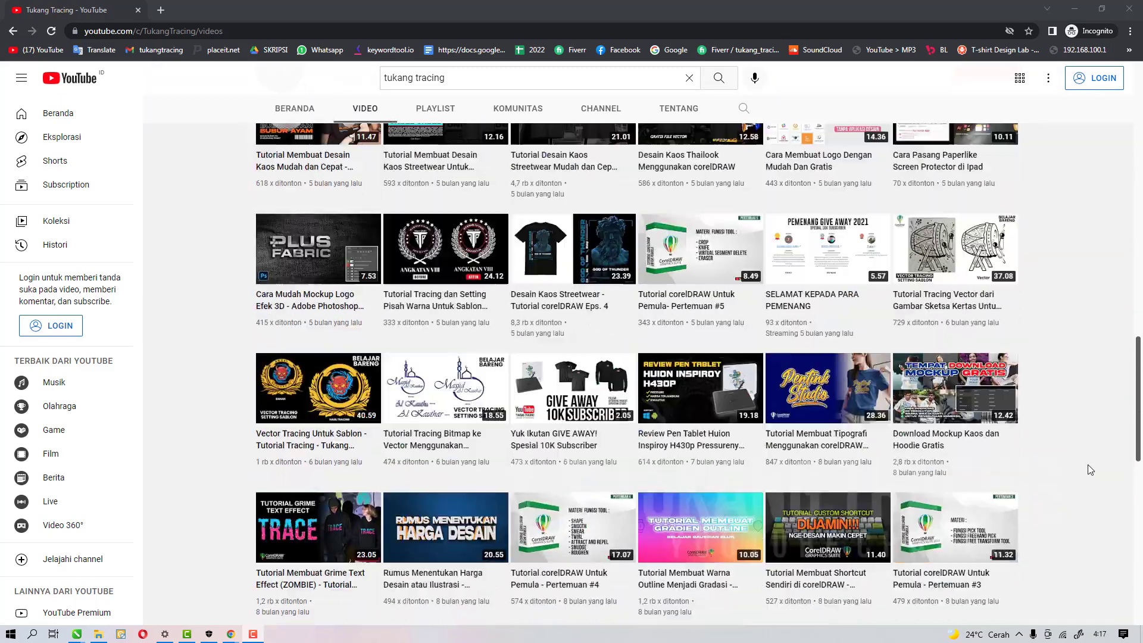
scroll(1088, 467, up, 15)
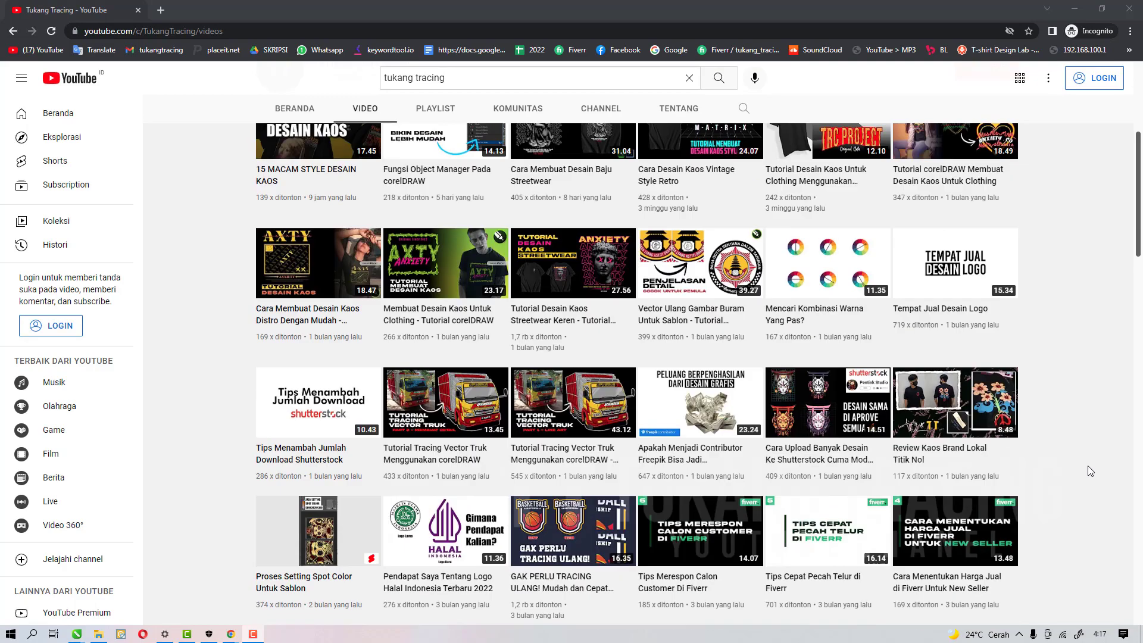
scroll(1088, 465, up, 1)
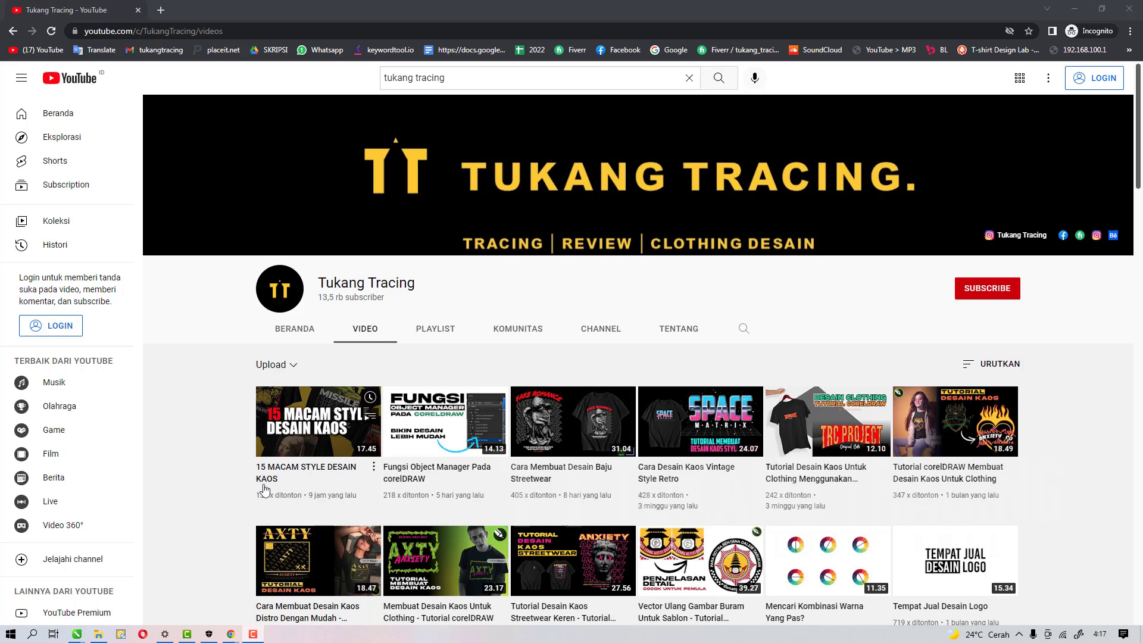
Step: Switch to CorelDRAW and bring up the Untitled-1 document with the dragon artwork
mouse_move(80, 636)
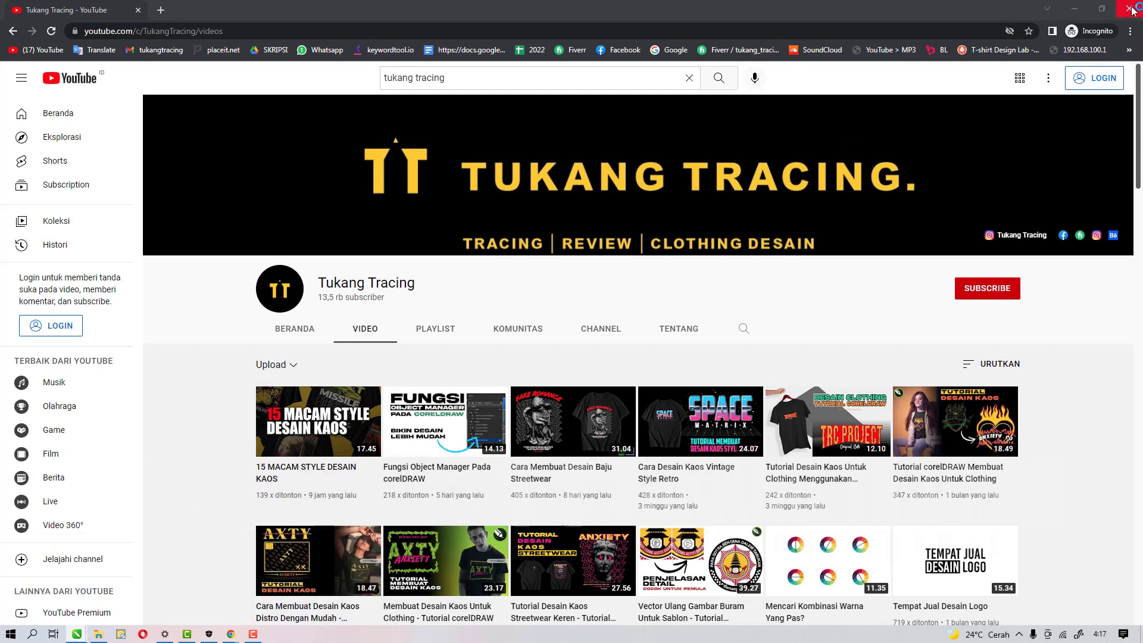
click(251, 636)
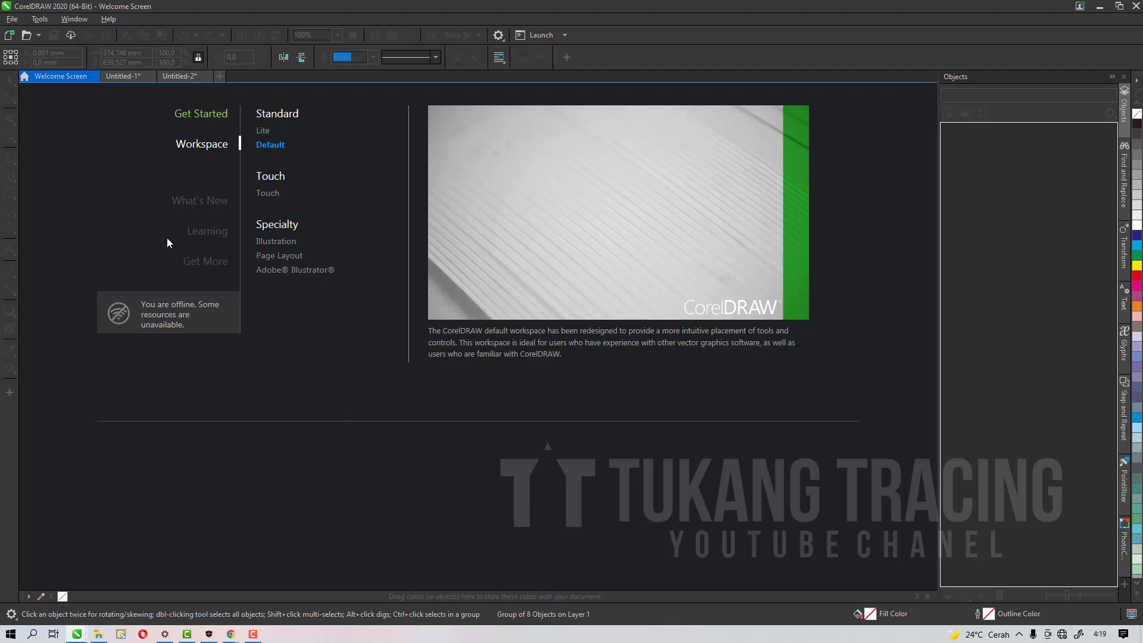
click(124, 76)
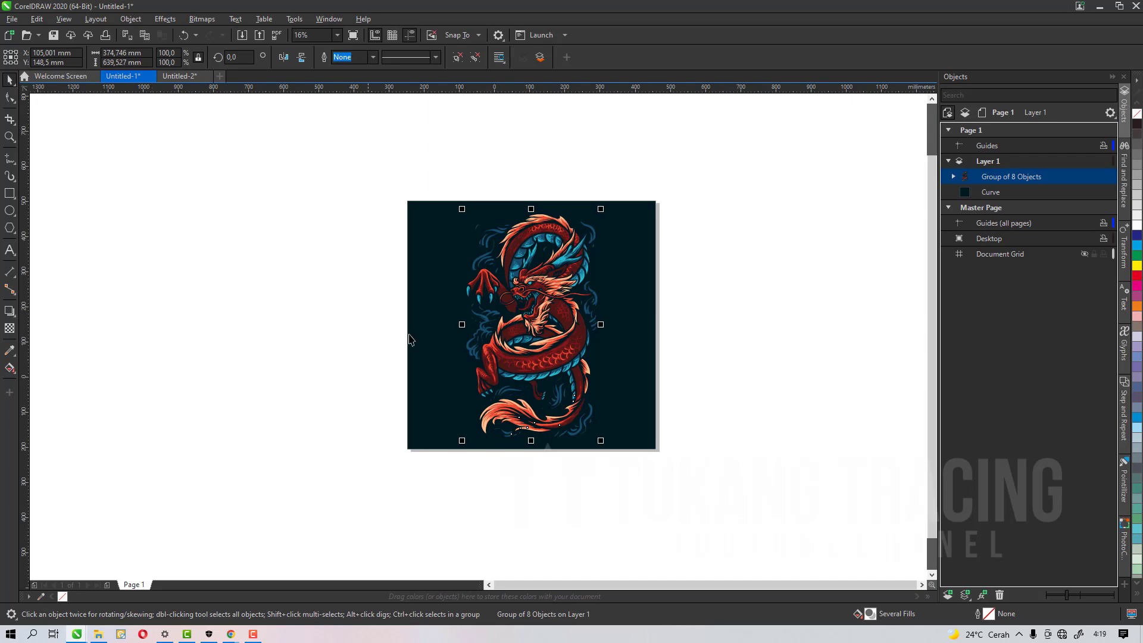
Step: Examine the dragon illustration's edges and details up close and compare them with the whole artwork
scroll(506, 300, up, 2)
scroll(530, 323, down, 2)
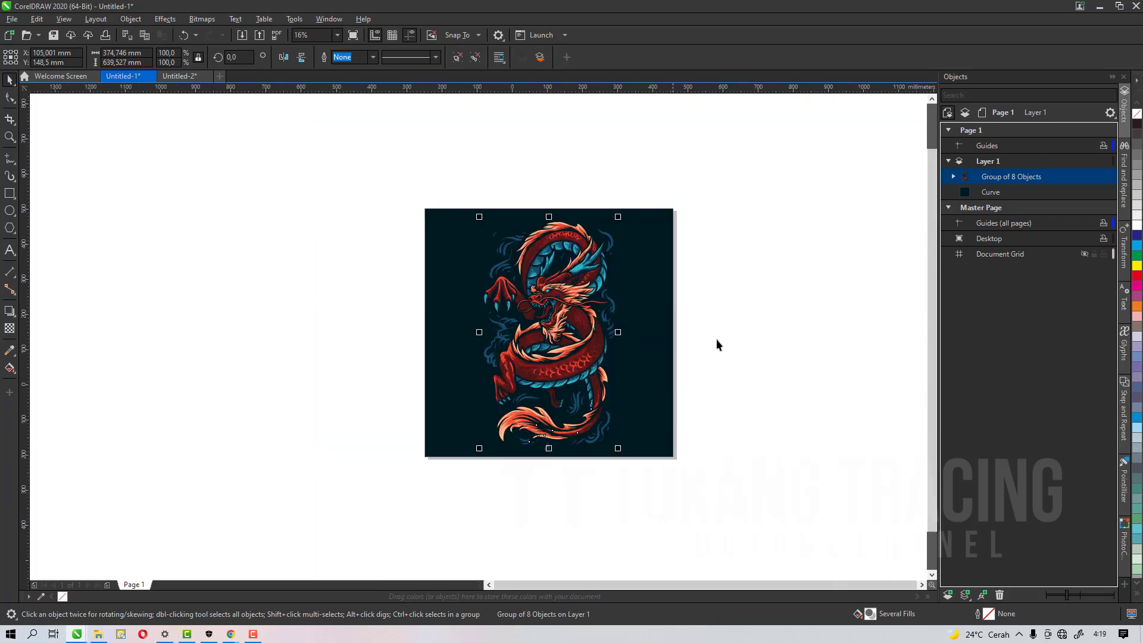
click(717, 339)
scroll(550, 327, up, 2)
scroll(551, 327, up, 2)
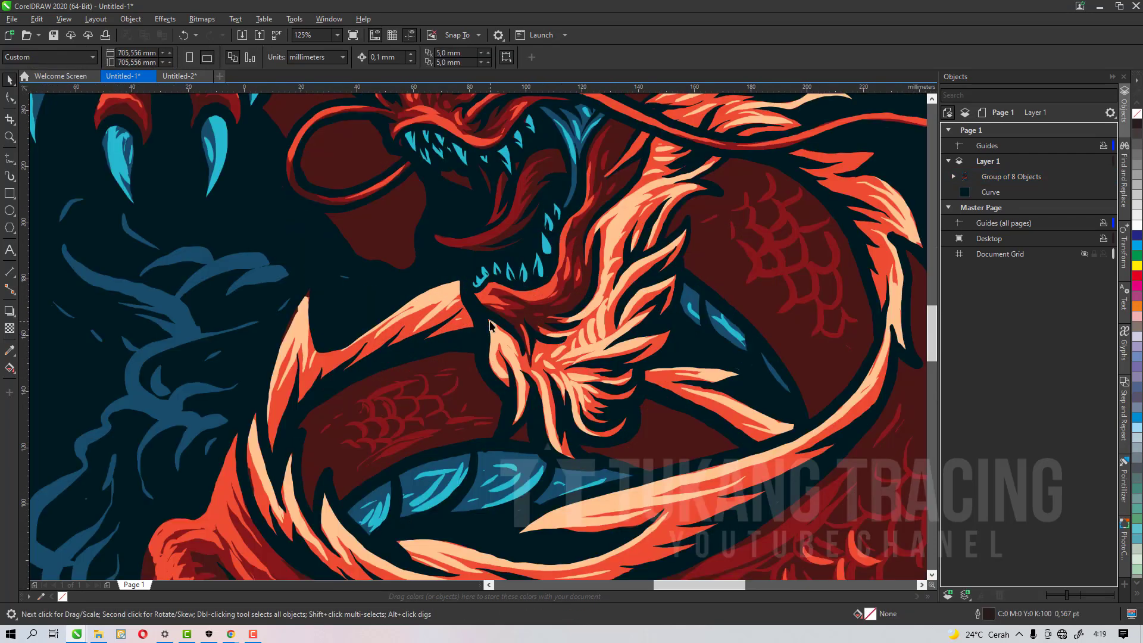
scroll(548, 367, down, 4)
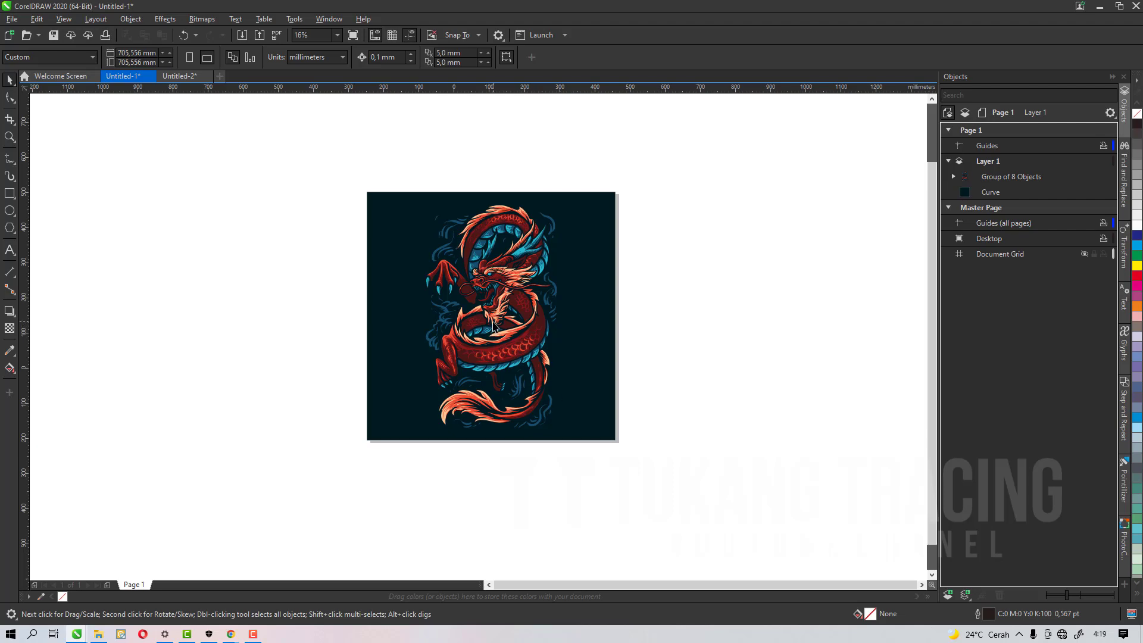
scroll(496, 331, up, 4)
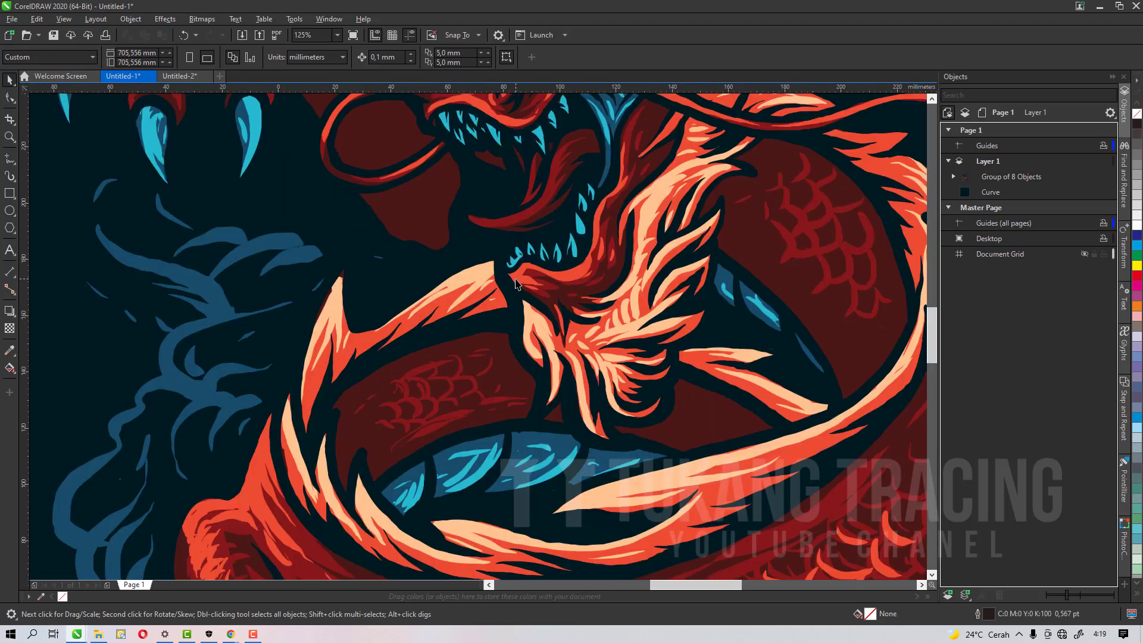
scroll(623, 313, up, 3)
scroll(511, 301, down, 2)
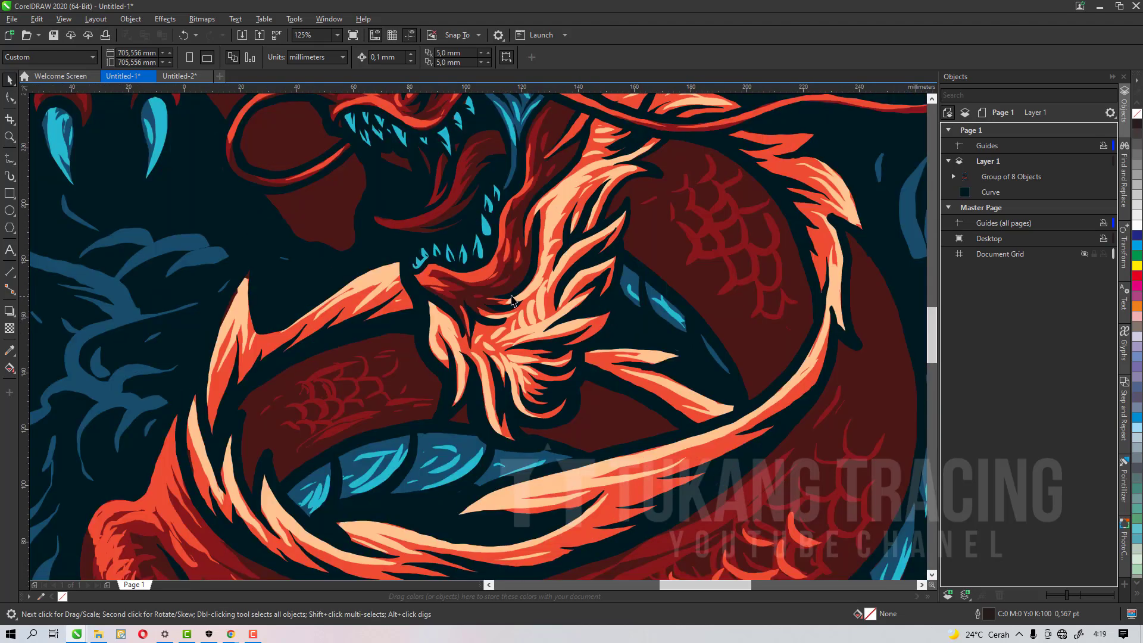
scroll(549, 309, up, 3)
scroll(548, 306, down, 6)
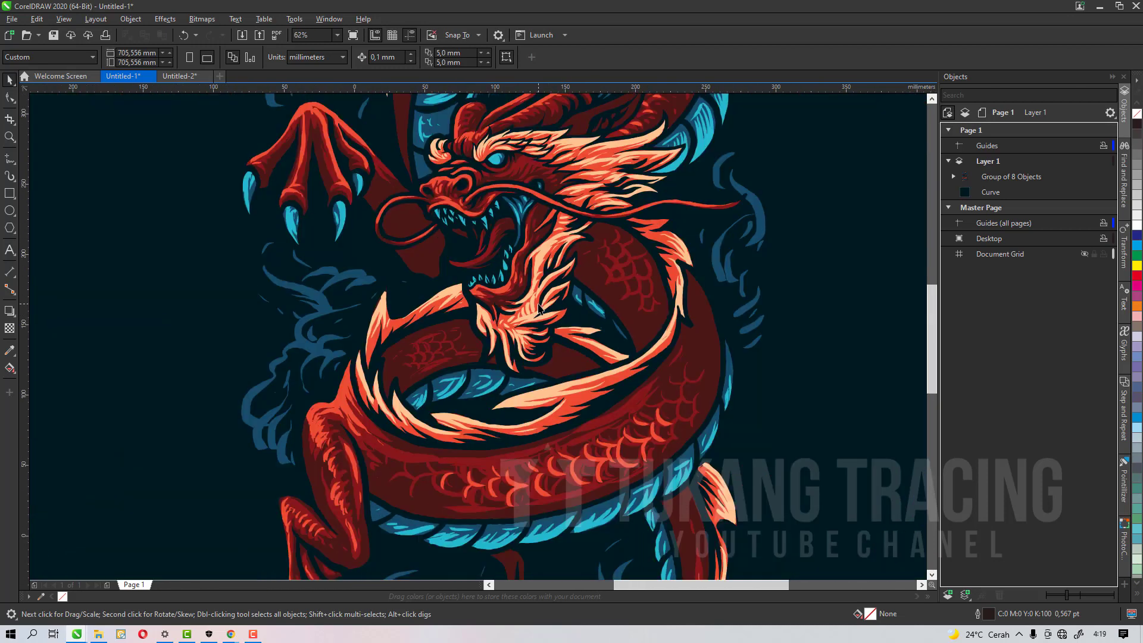
scroll(537, 302, down, 5)
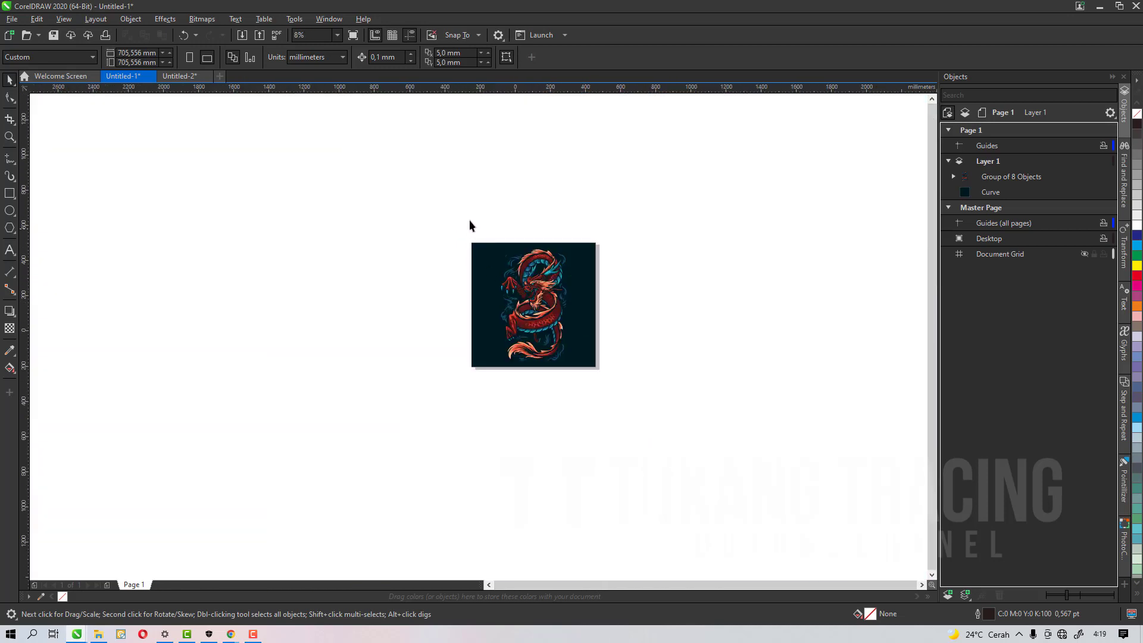
Step: Change the document's measurement units to pixels with nothing selected
drag(447, 191, 587, 390)
click(337, 314)
click(307, 54)
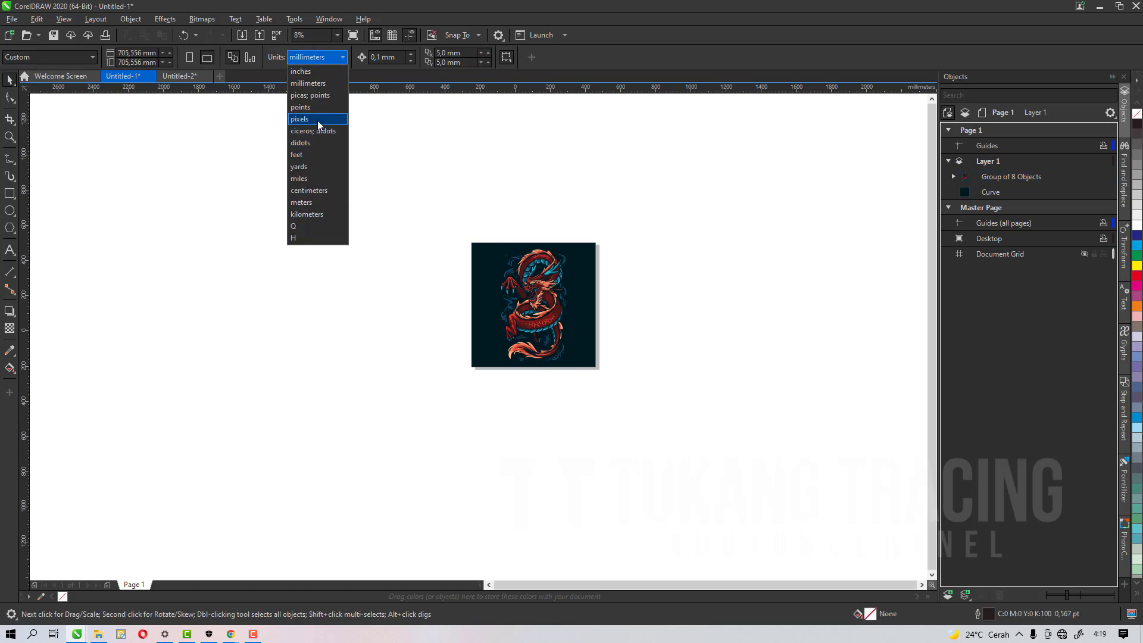
click(317, 120)
Step: Resize the dragon group proportionally to a width of 200 px, then deselect it
drag(431, 178, 587, 402)
click(125, 52)
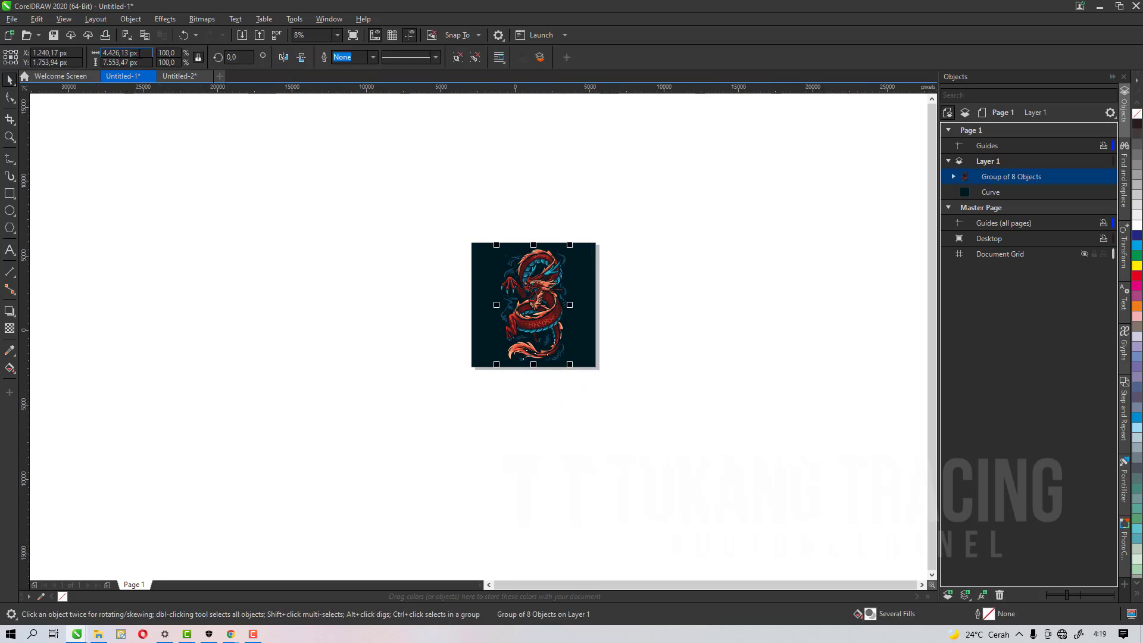
text(200,0 )
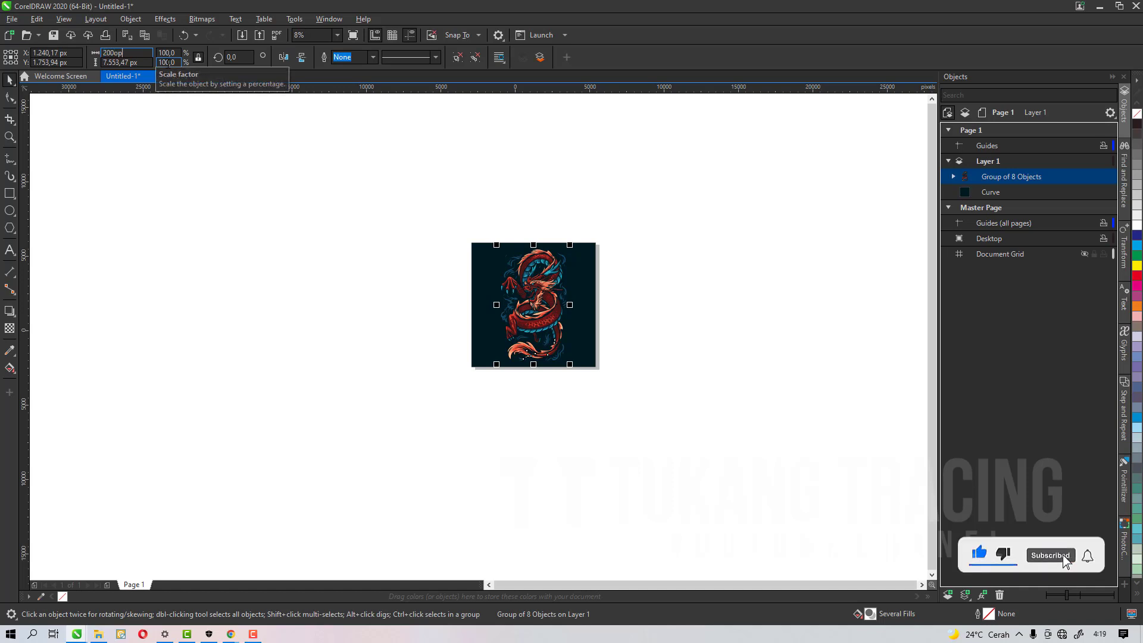
text(p)
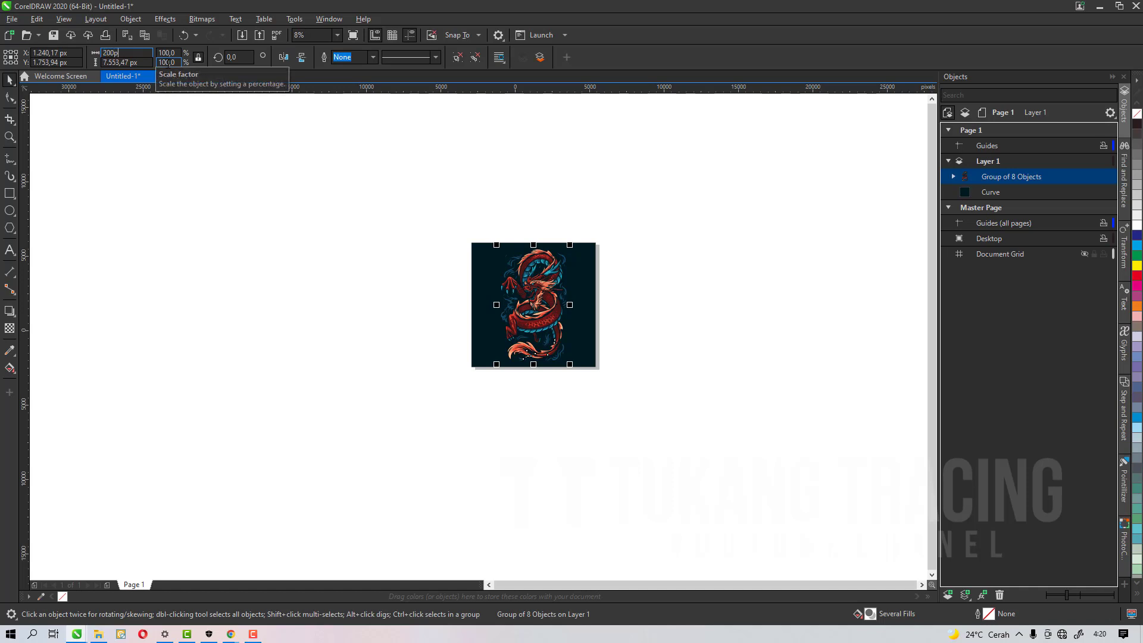
text(x)
key(Return)
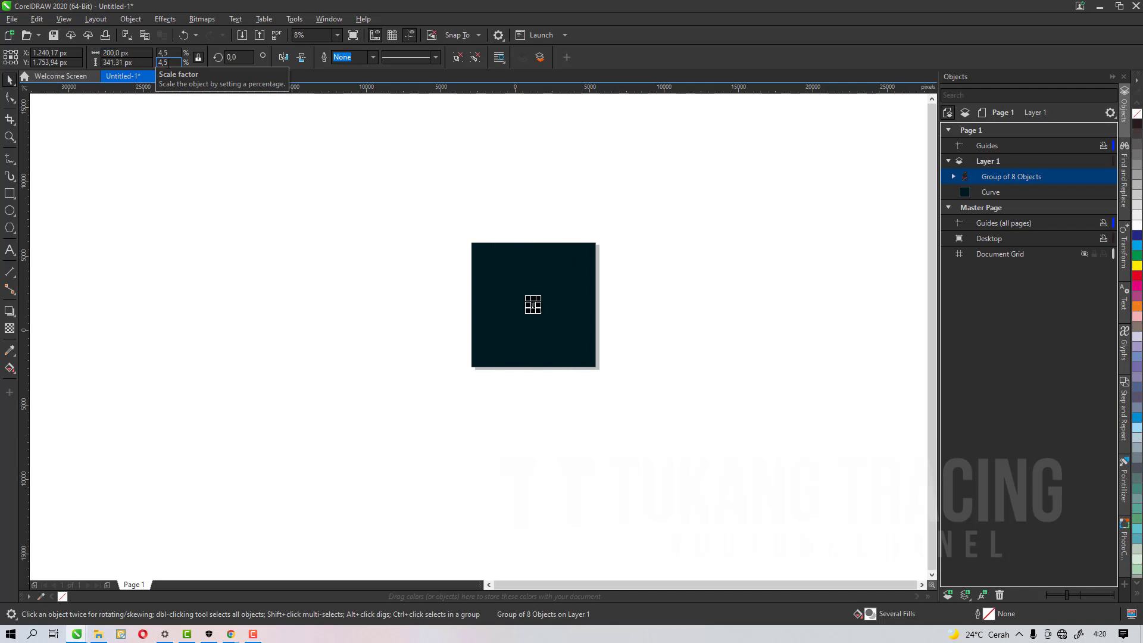
scroll(501, 287, up, 1)
click(220, 395)
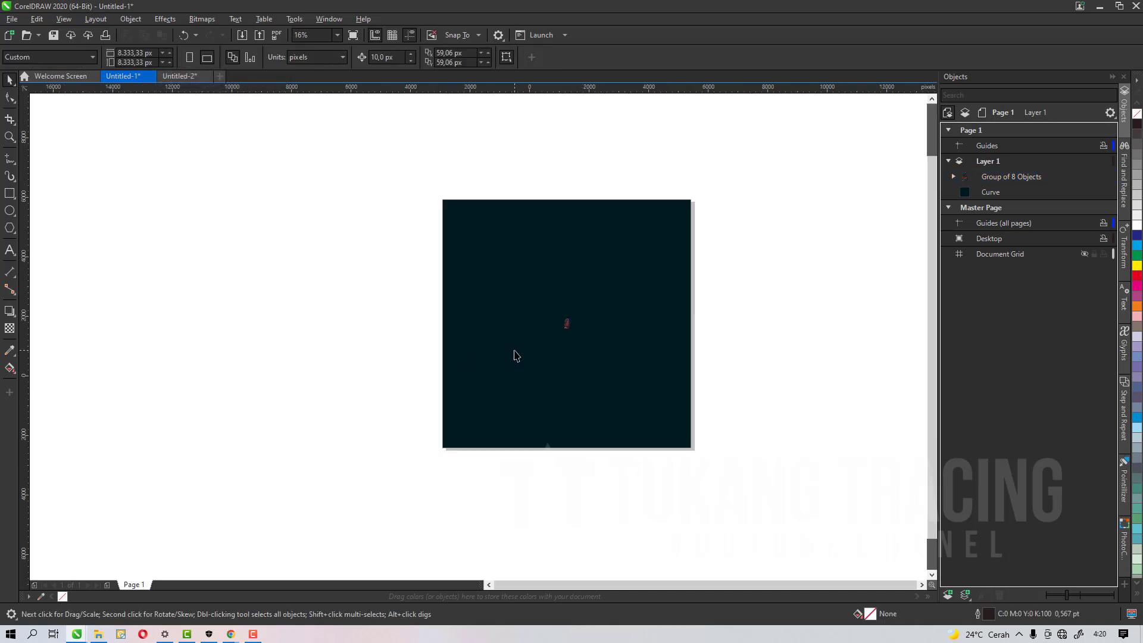
Step: Switch to the Windows display settings showing the screen resolution
click(165, 635)
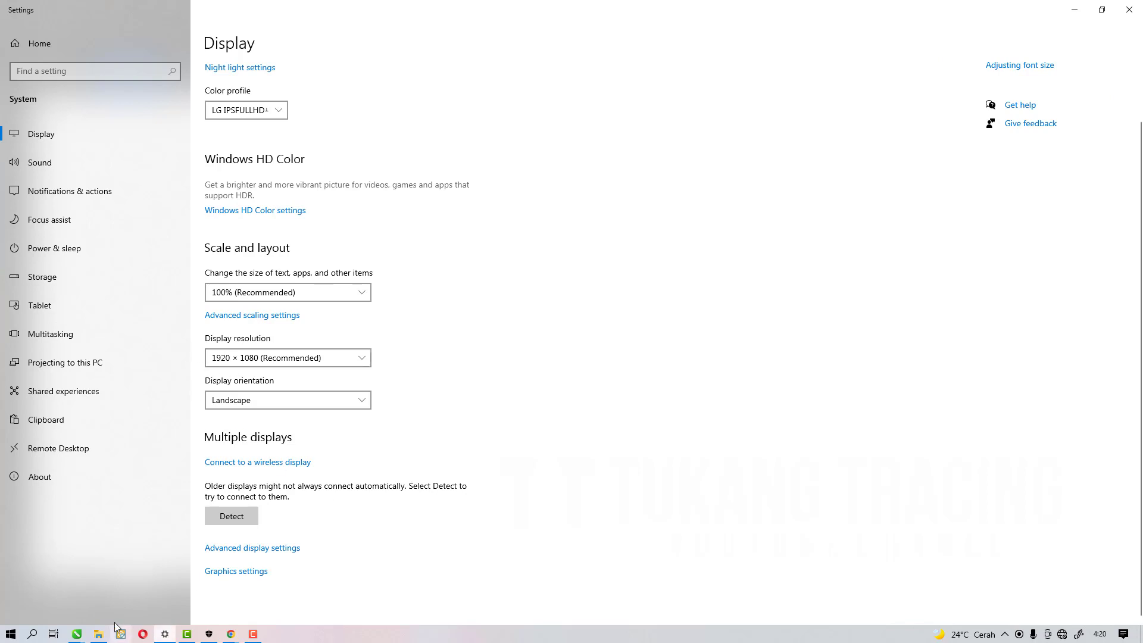
Step: Switch back to the Untitled-1 drawing in CorelDRAW and select the small dragon group
click(78, 636)
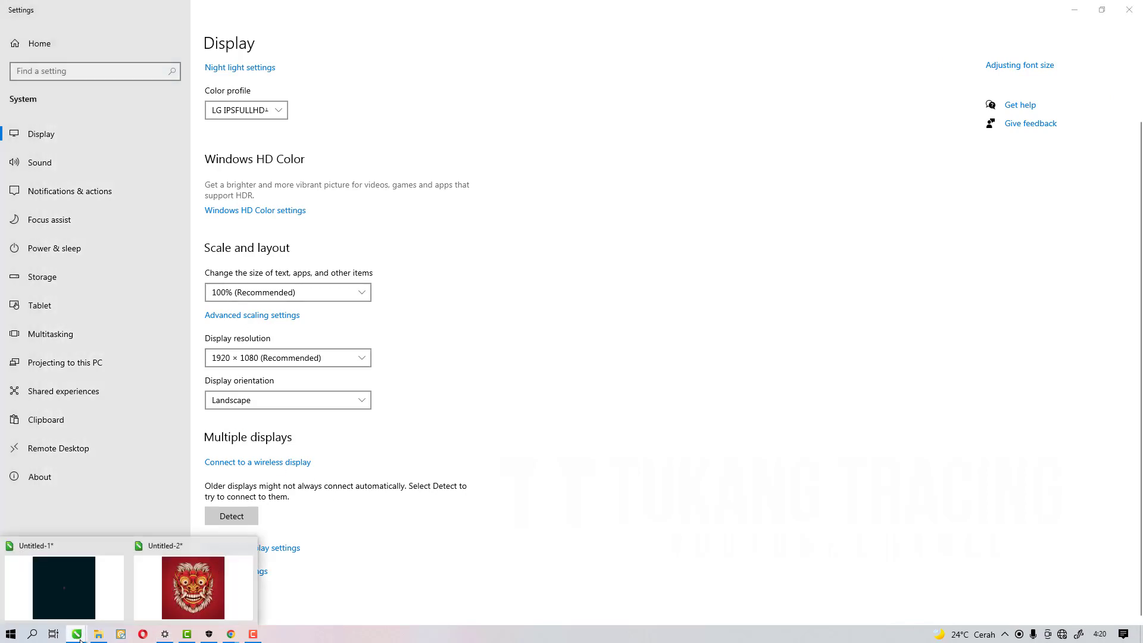
click(64, 587)
scroll(587, 327, up, 1)
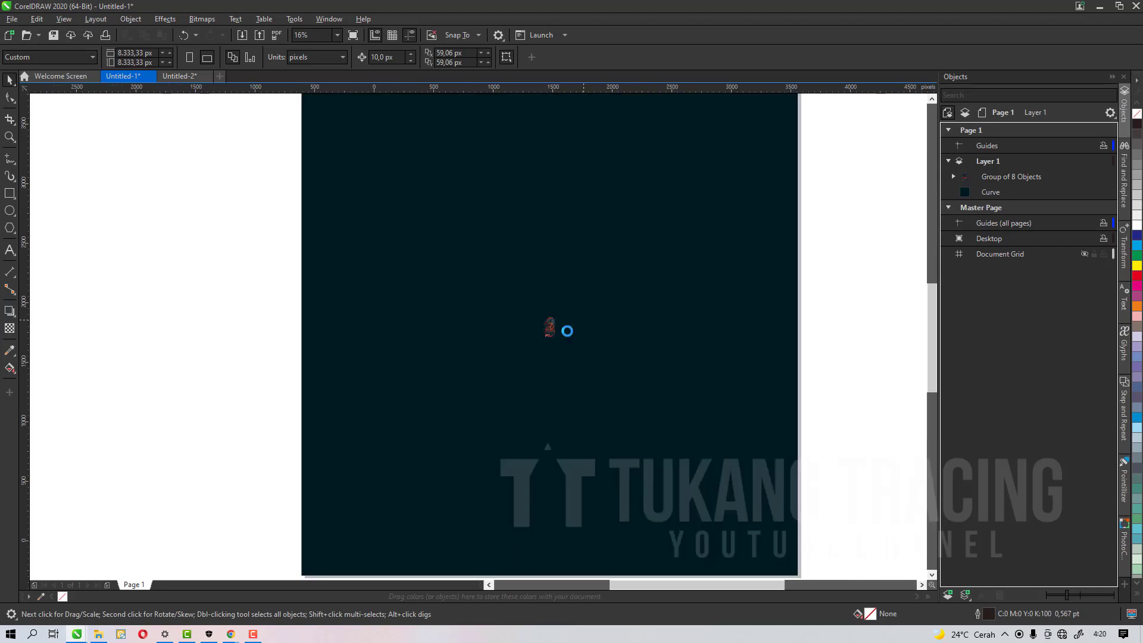
scroll(493, 365, up, 1)
scroll(554, 370, down, 2)
click(495, 368)
scroll(503, 381, up, 1)
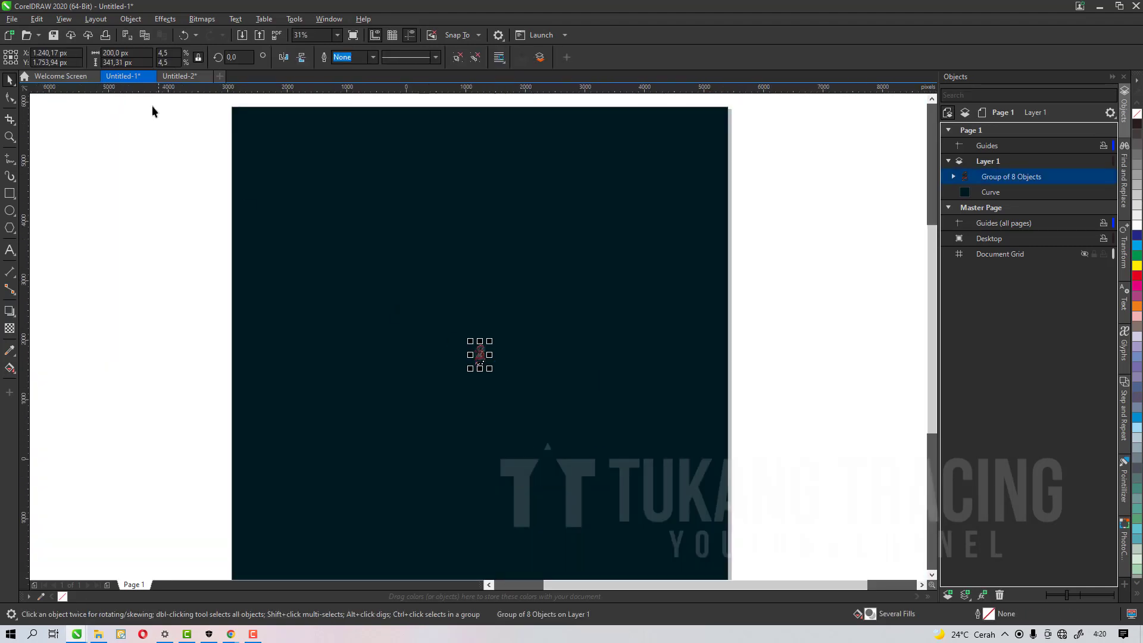
Step: Examine the scales and edges of the 200 px dragon up close and compare them with the whole artwork
scroll(511, 355, up, 3)
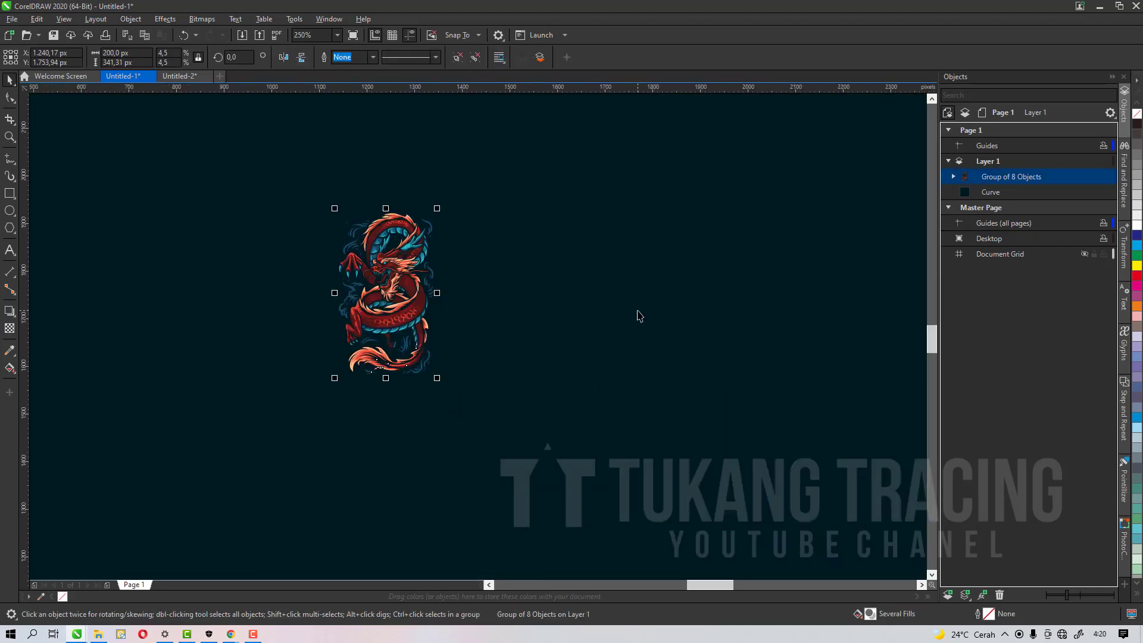
scroll(603, 311, down, 2)
scroll(553, 316, up, 4)
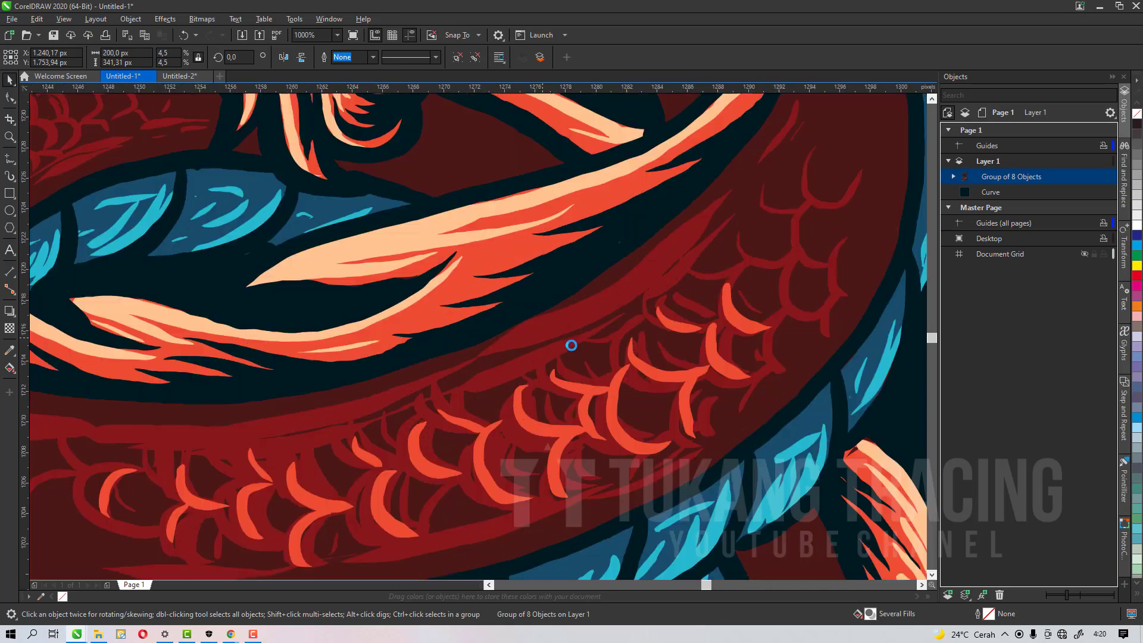
scroll(571, 346, down, 4)
scroll(518, 355, up, 3)
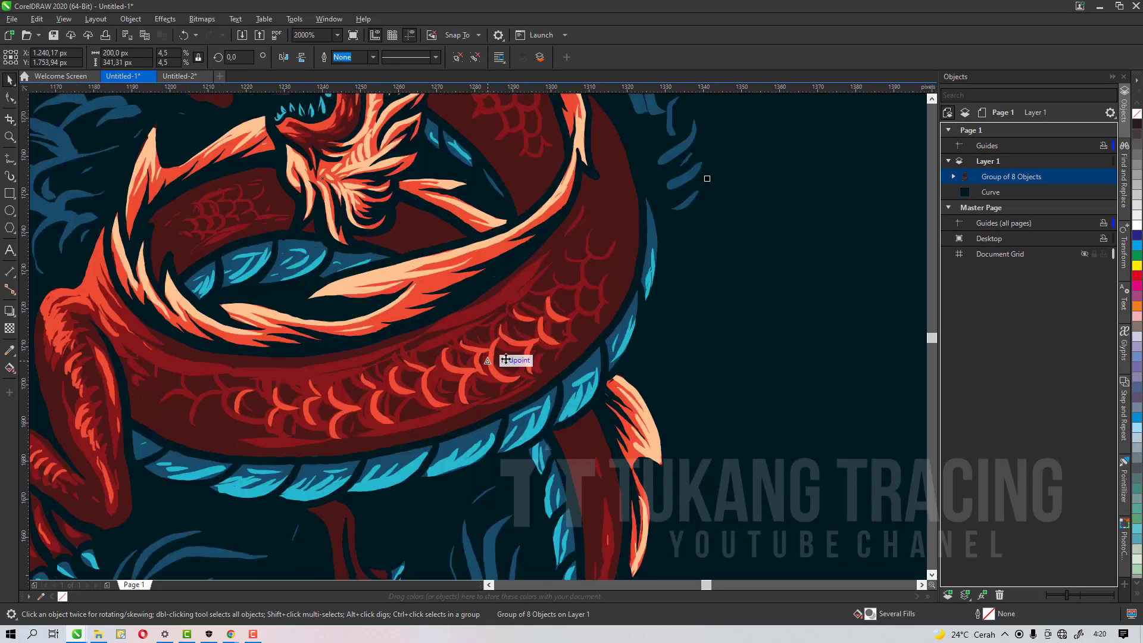
scroll(419, 369, up, 3)
scroll(516, 390, down, 6)
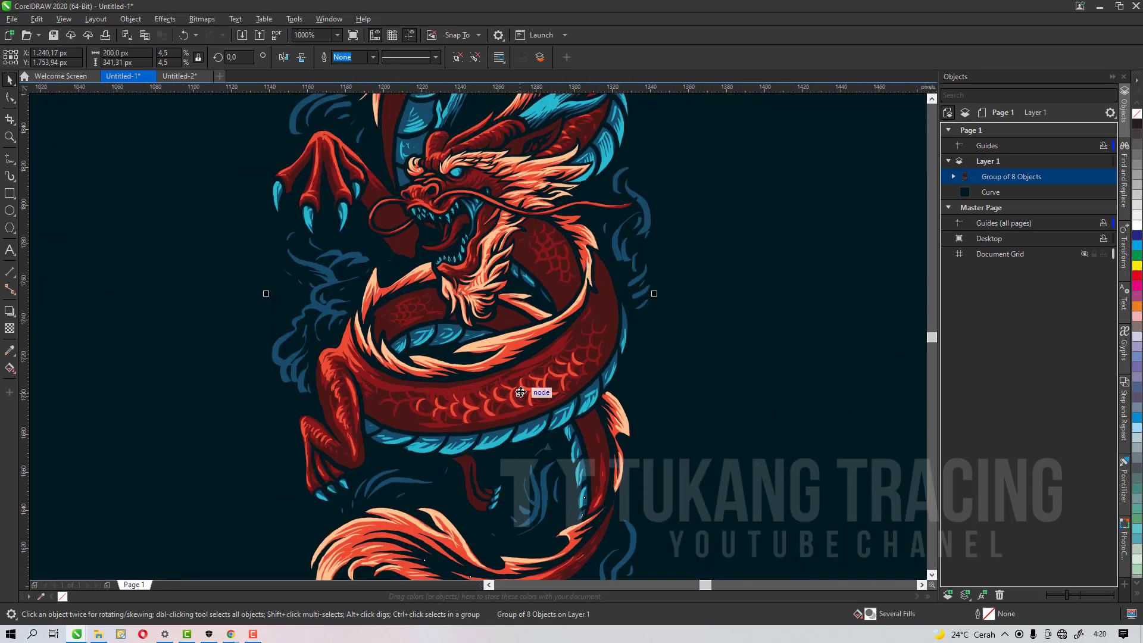
scroll(501, 405, up, 5)
scroll(500, 405, up, 5)
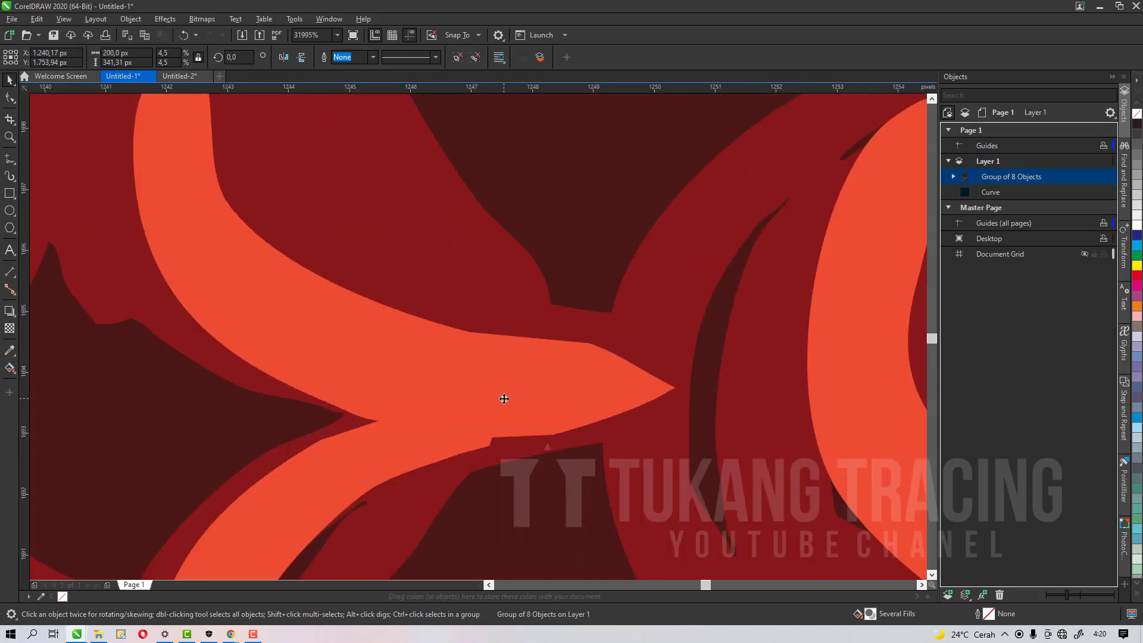
scroll(503, 359, down, 5)
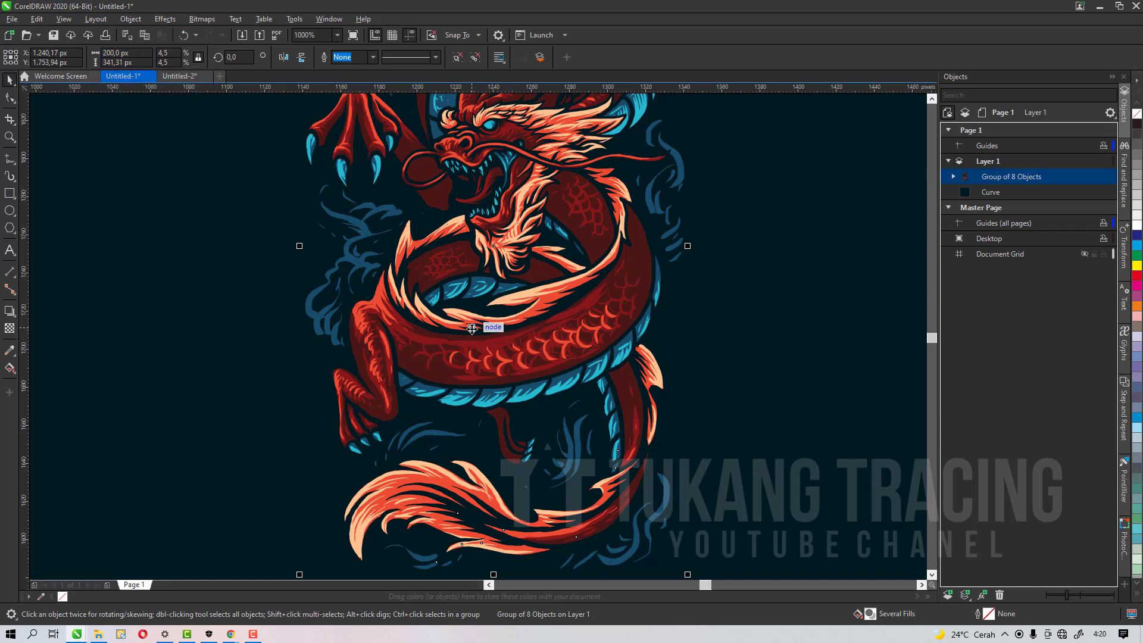
scroll(472, 329, down, 2)
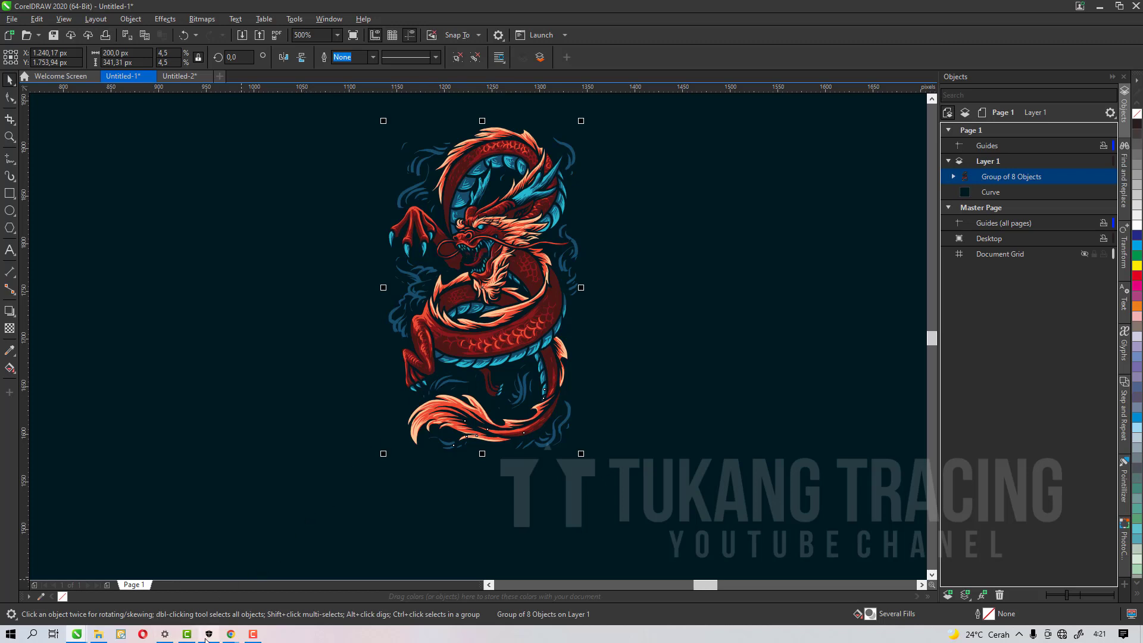
Step: Check the display resolution in the Windows display settings, and return to the Untitled-1 drawing in CorelDRAW
click(164, 635)
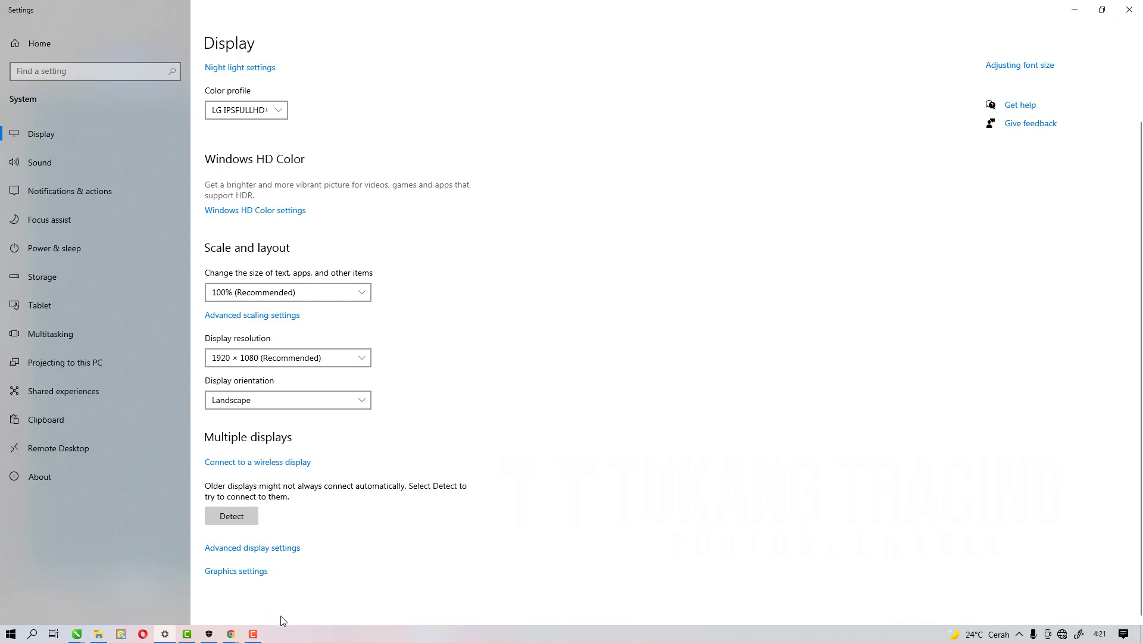
click(76, 634)
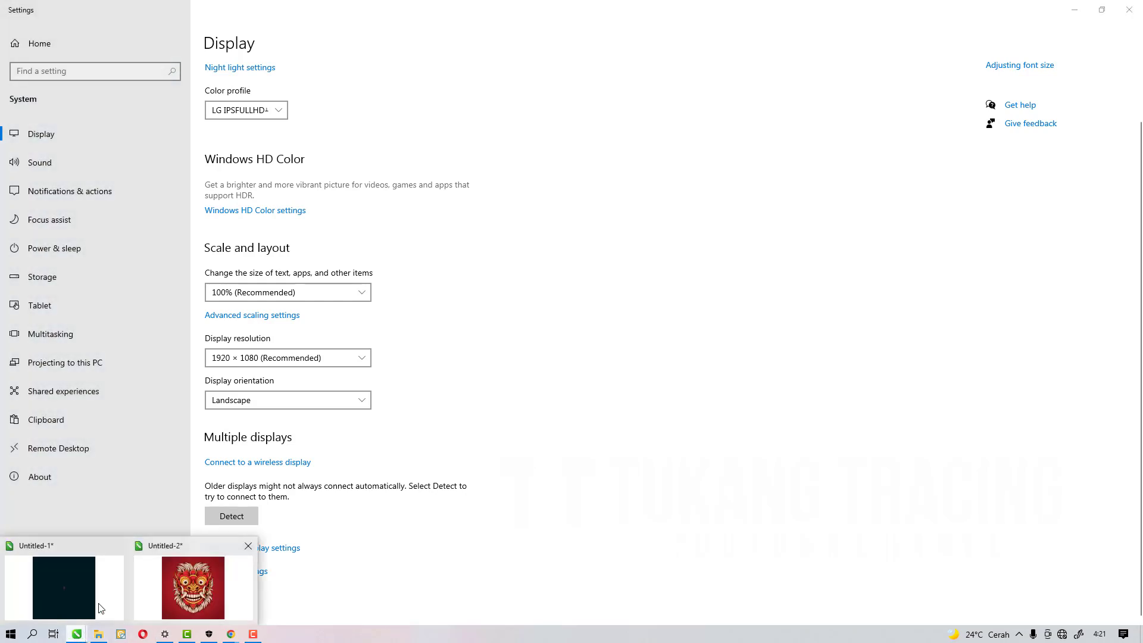
mouse_move(65, 577)
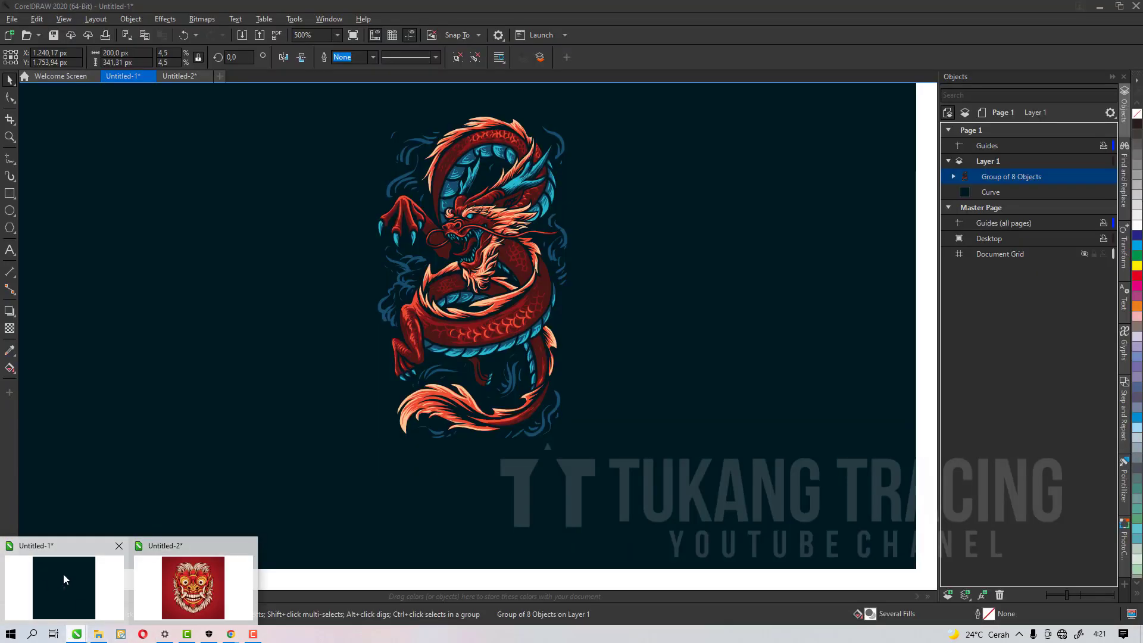
click(63, 574)
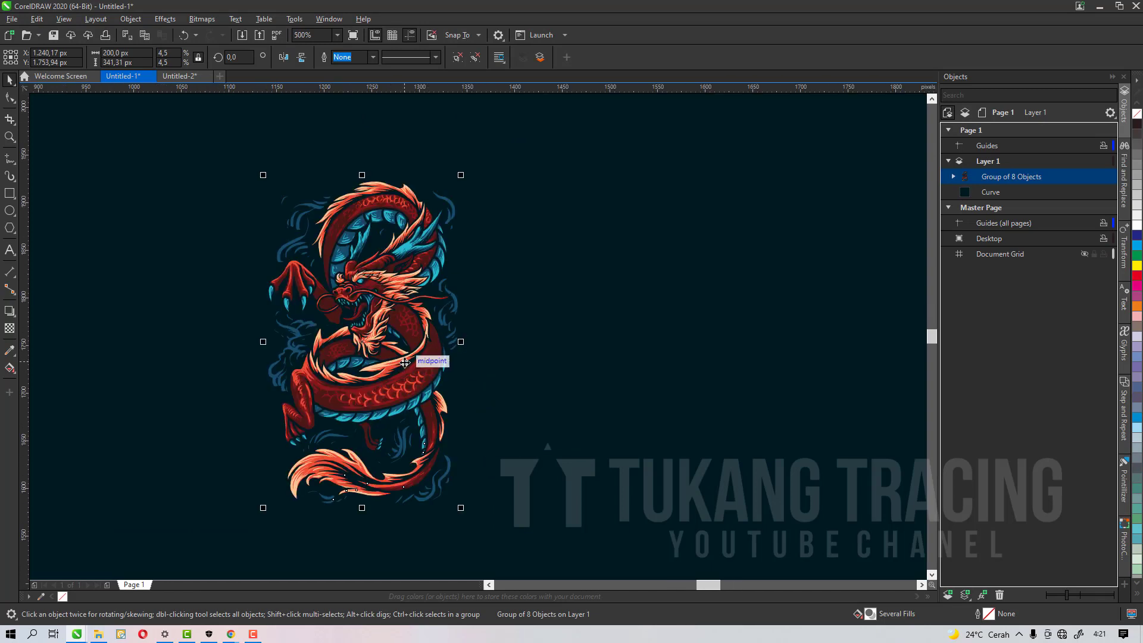
Step: Check the dragon group's width and compare its appearance at near and far magnifications
click(111, 52)
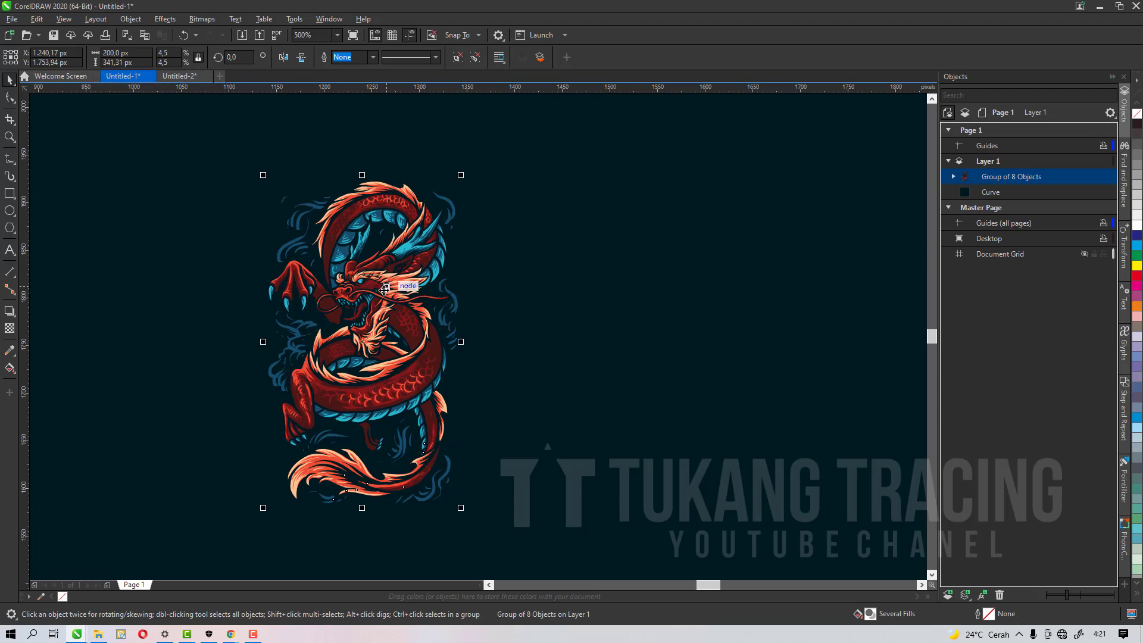
scroll(384, 287, up, 5)
scroll(477, 335, up, 1)
scroll(556, 327, down, 6)
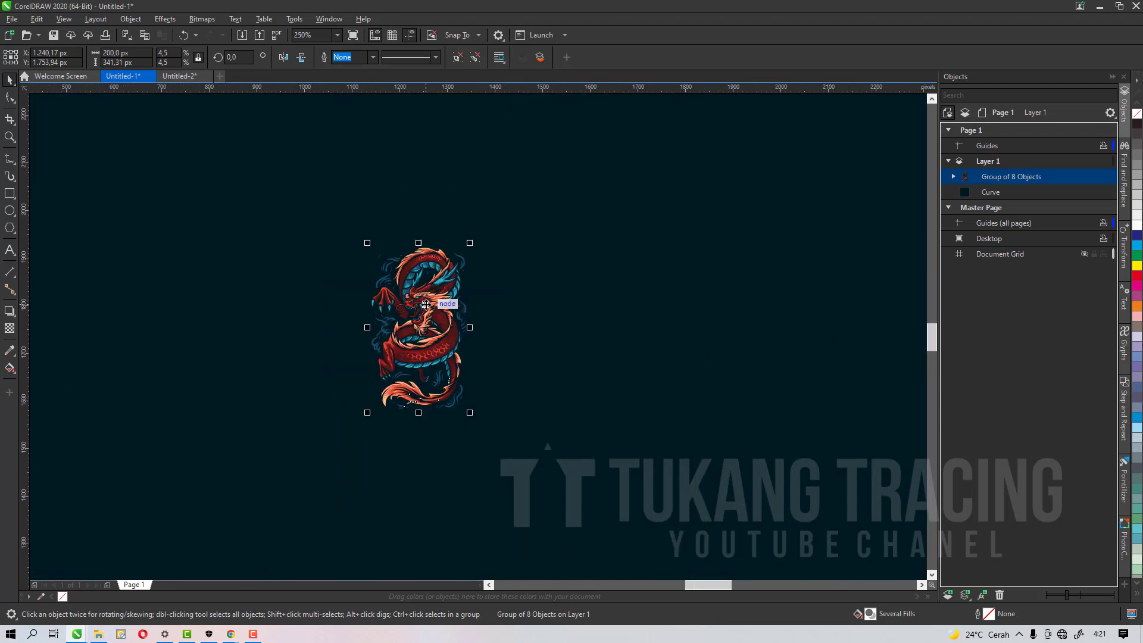
scroll(460, 298, down, 4)
scroll(447, 304, up, 6)
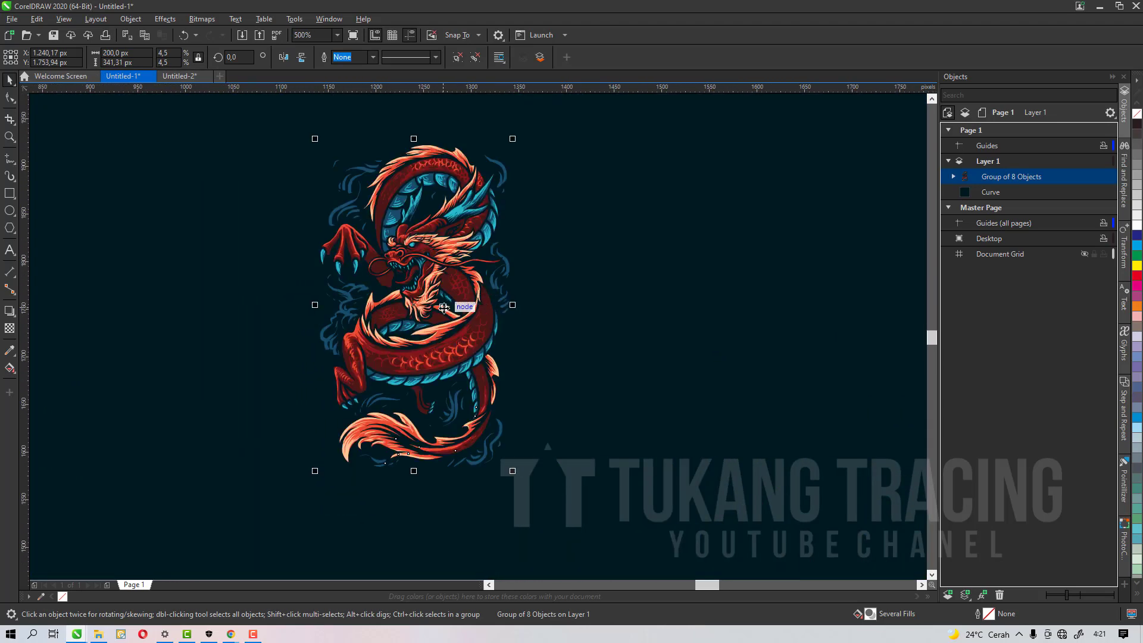
scroll(443, 303, down, 5)
scroll(440, 298, up, 5)
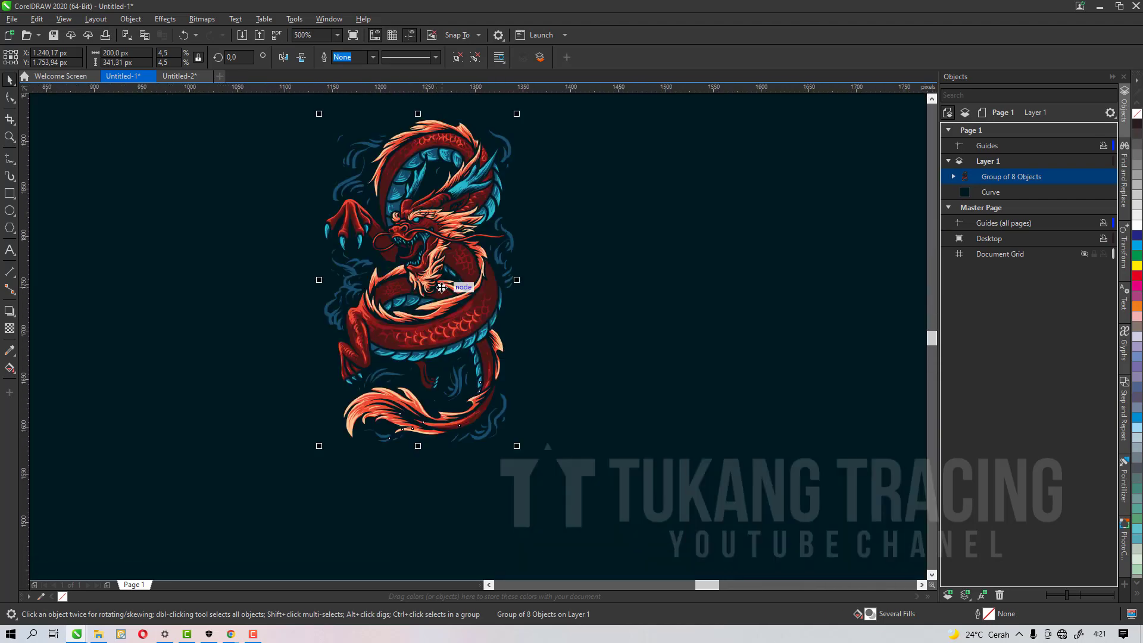
scroll(441, 286, down, 5)
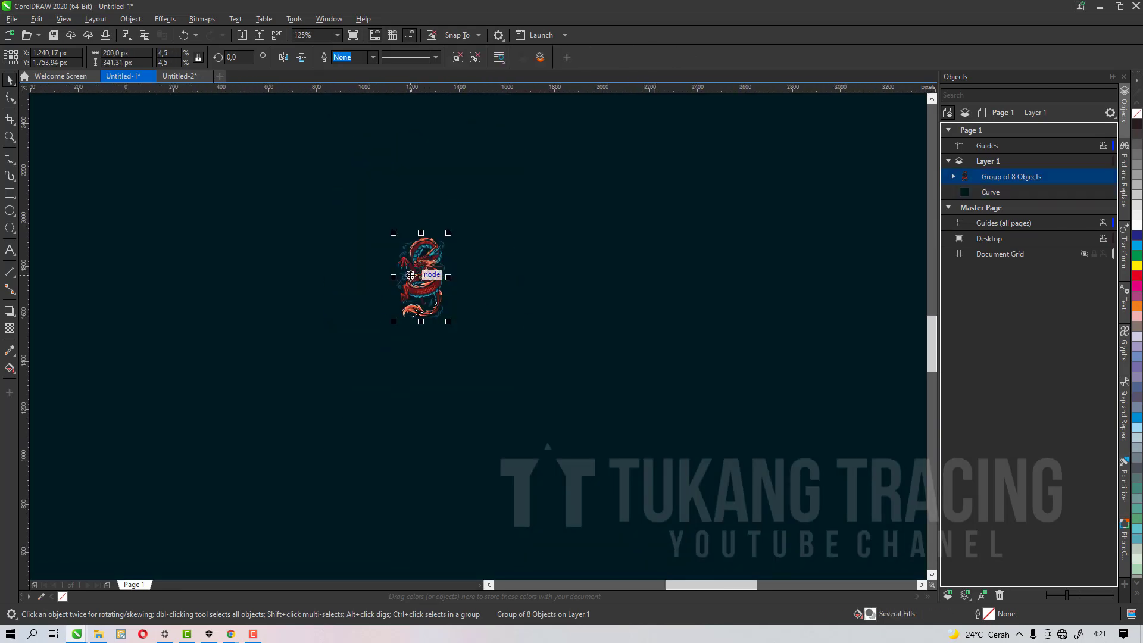
scroll(428, 268, up, 5)
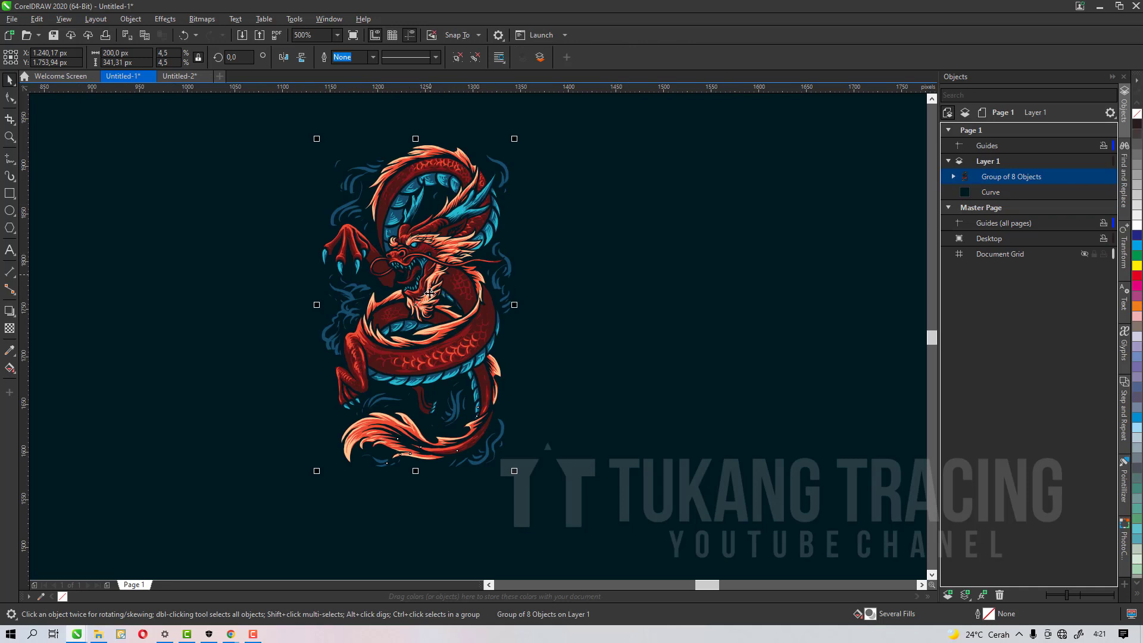
Step: Start exporting the selected dragon group and choose the Desktop as the destination folder
click(12, 19)
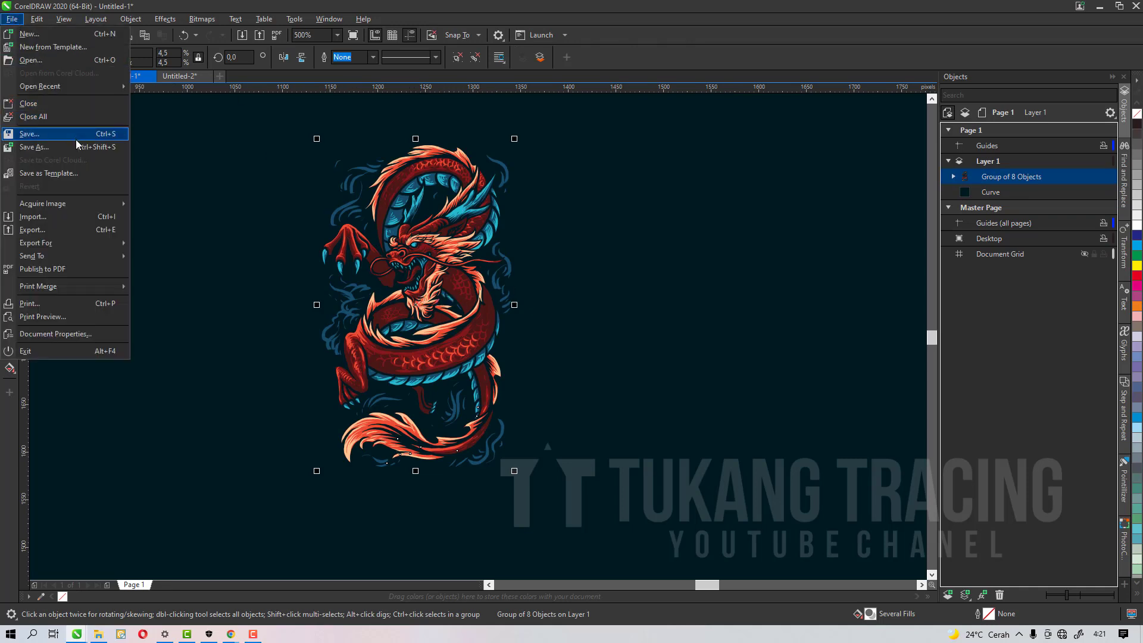
click(56, 230)
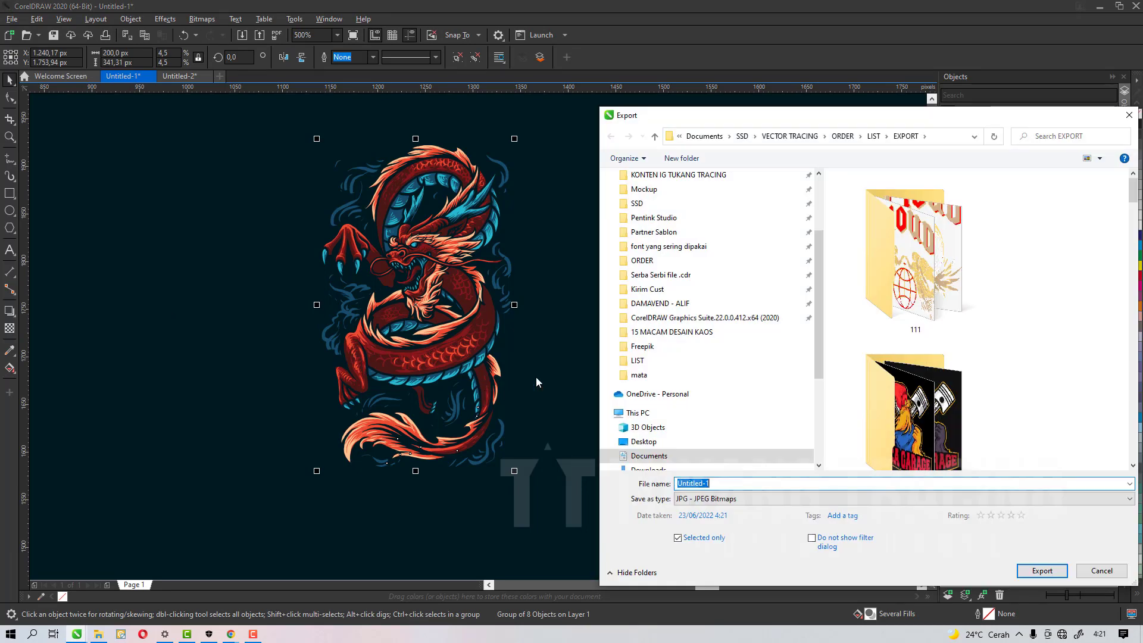
scroll(717, 348, up, 3)
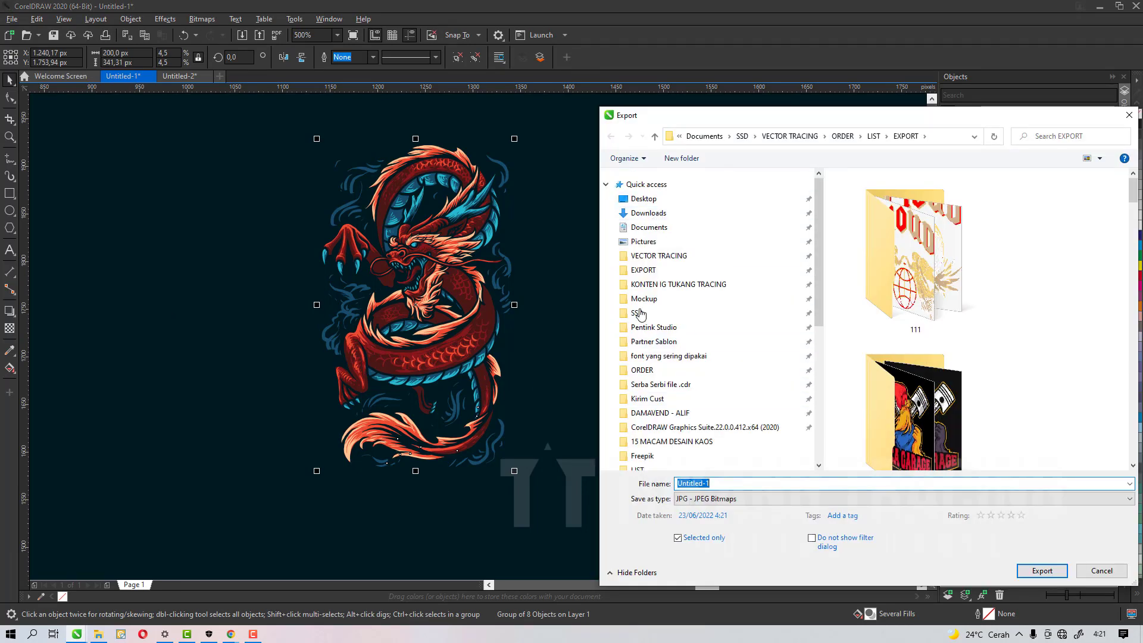
click(647, 199)
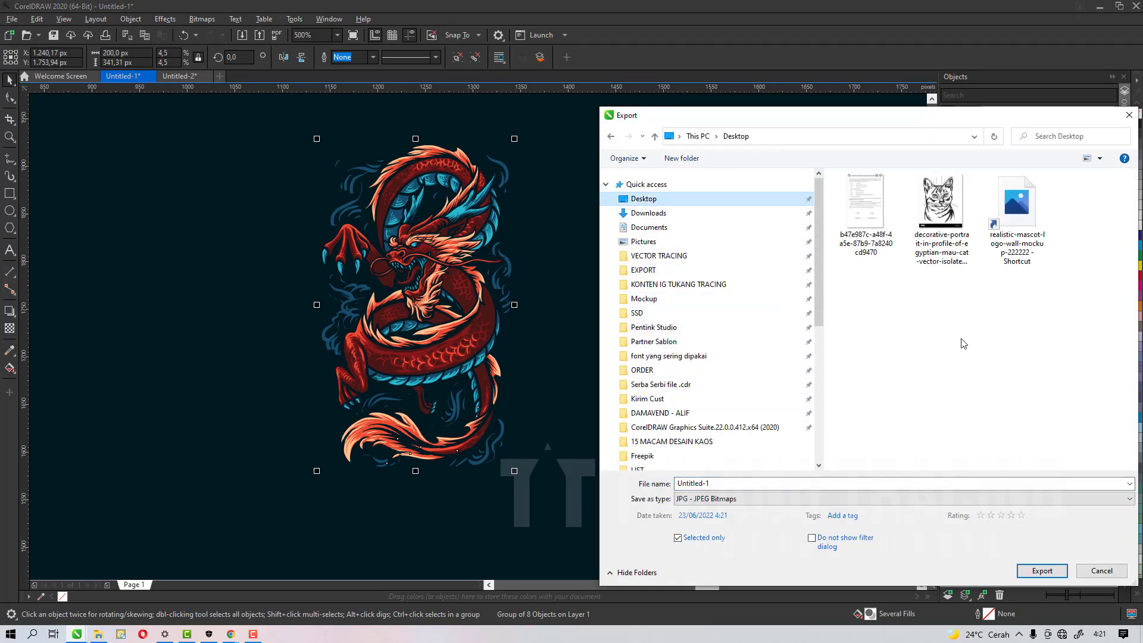
right_click(946, 343)
click(860, 296)
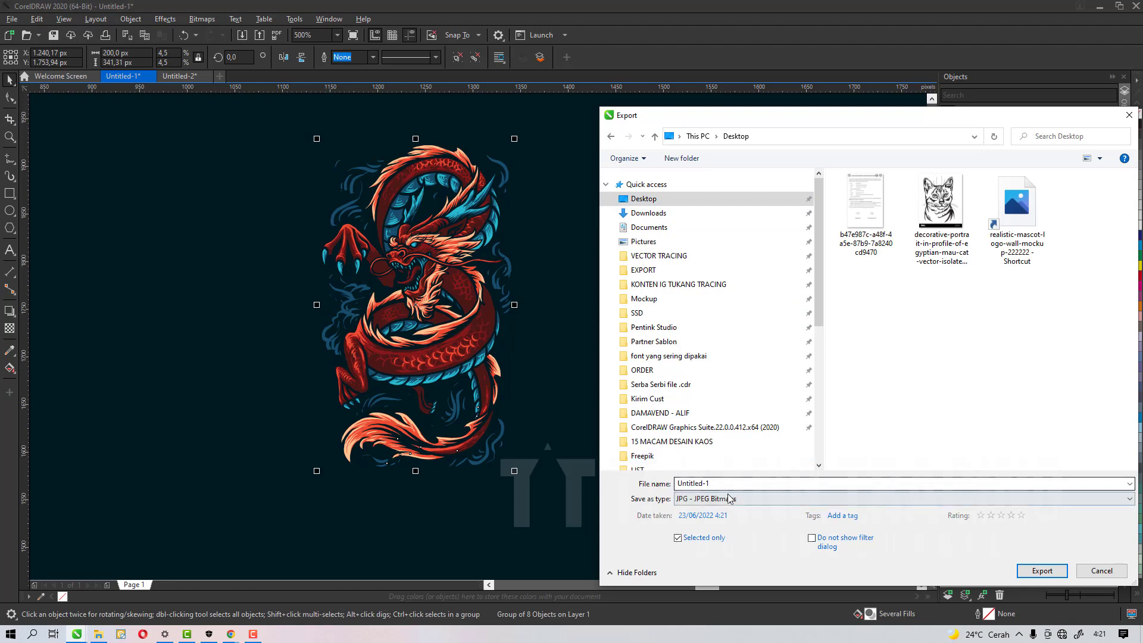
Step: Name the JPG export file naga and proceed to the JPEG export options
drag(801, 121, 733, 101)
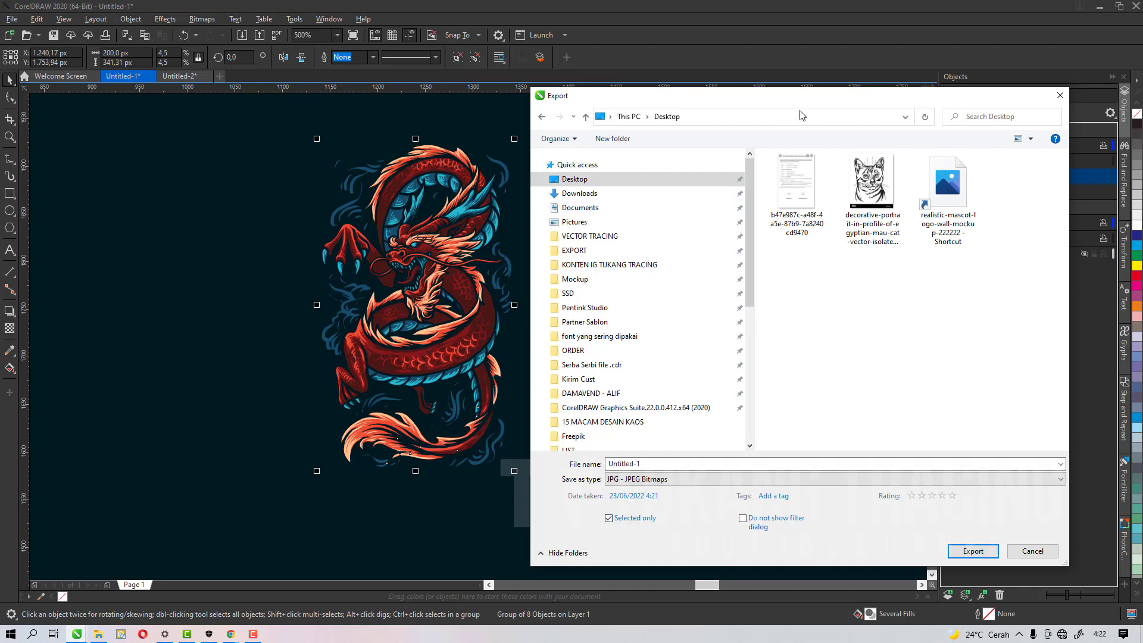
drag(801, 98, 870, 104)
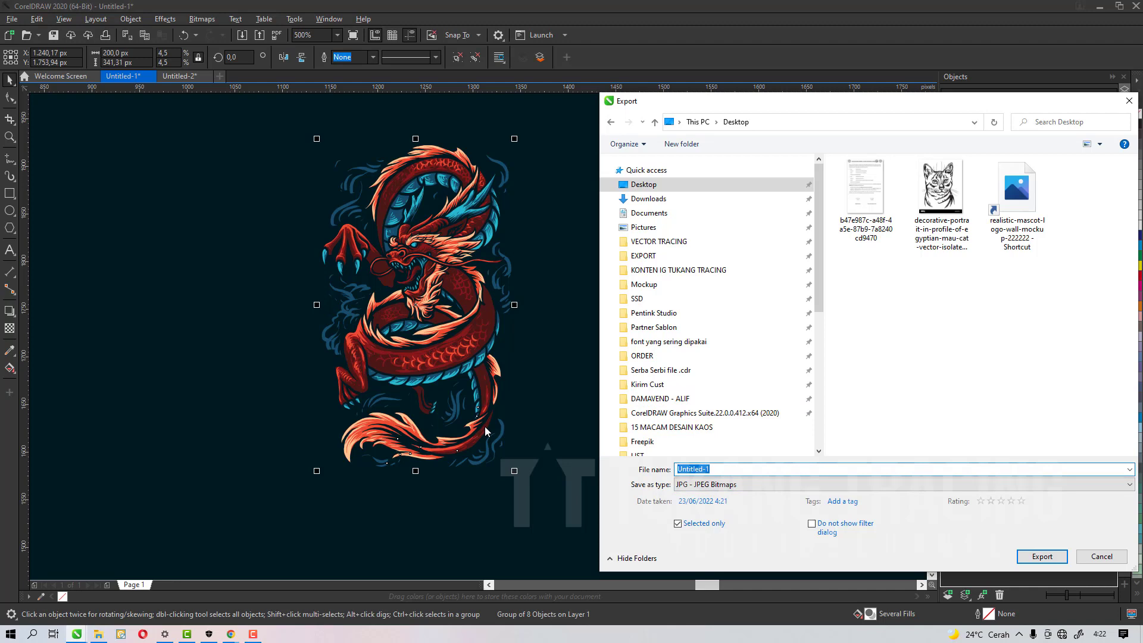
text(naga)
click(1030, 559)
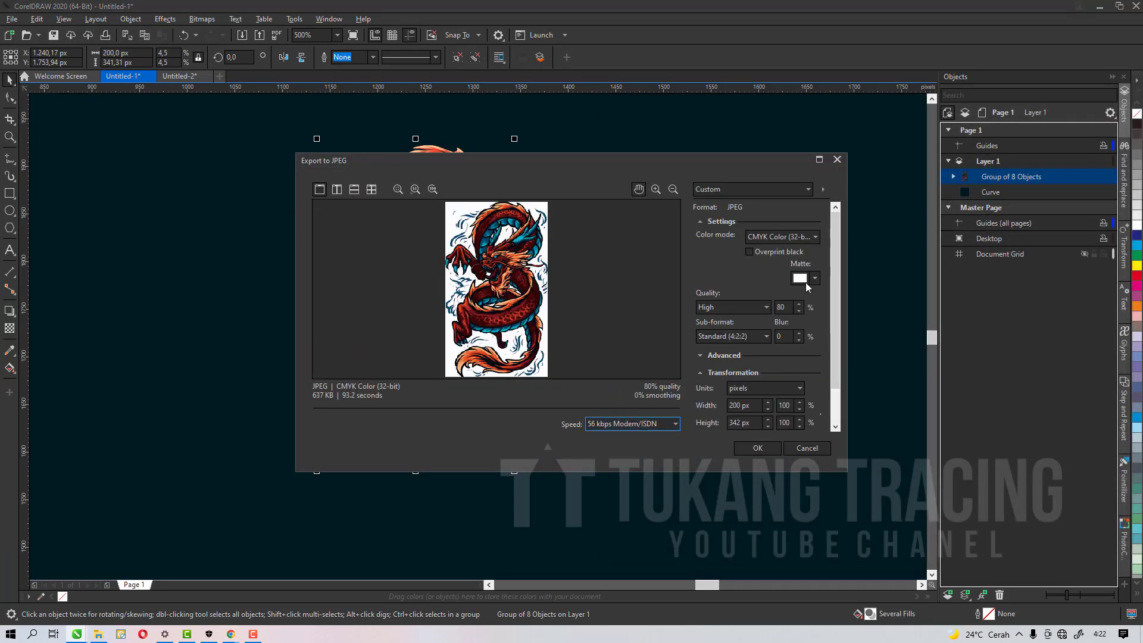
Step: Set the JPEG export's color mode to RGB Color (24-bit)
drag(582, 159, 539, 144)
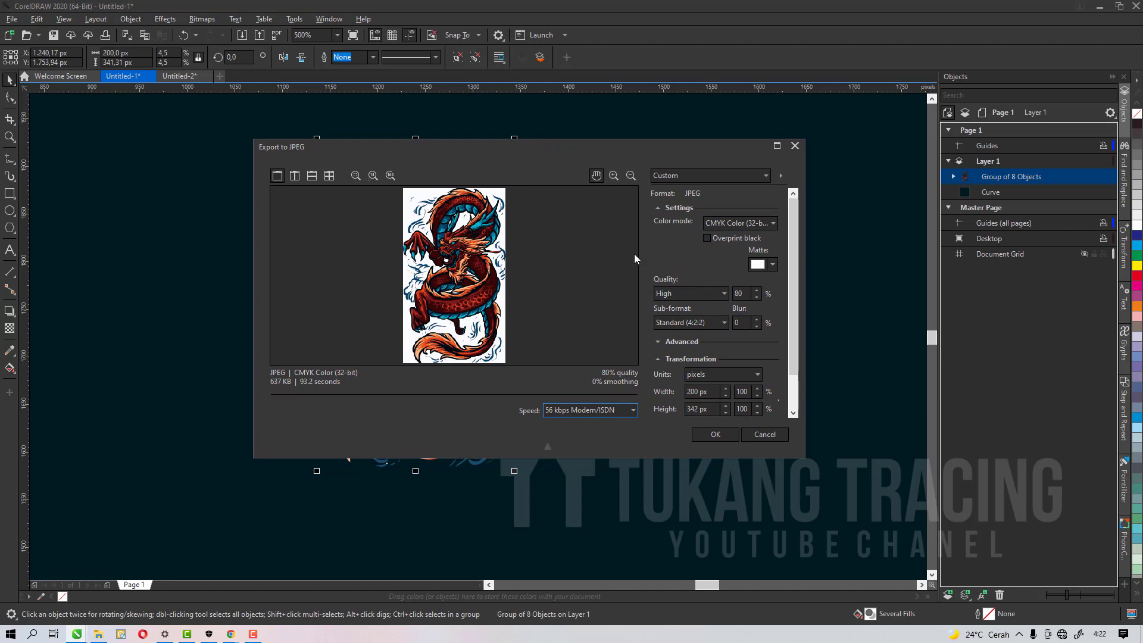
click(717, 223)
click(724, 245)
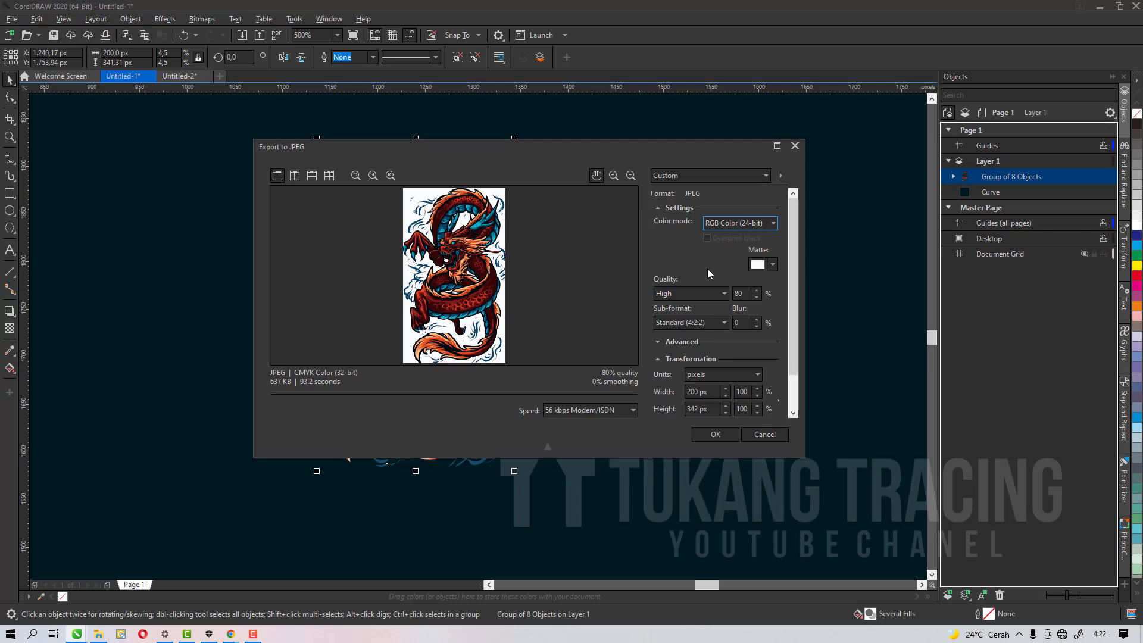
Step: Set the JPEG export's matte to a dark grey sampled from the dragon preview with the eyedropper
click(772, 264)
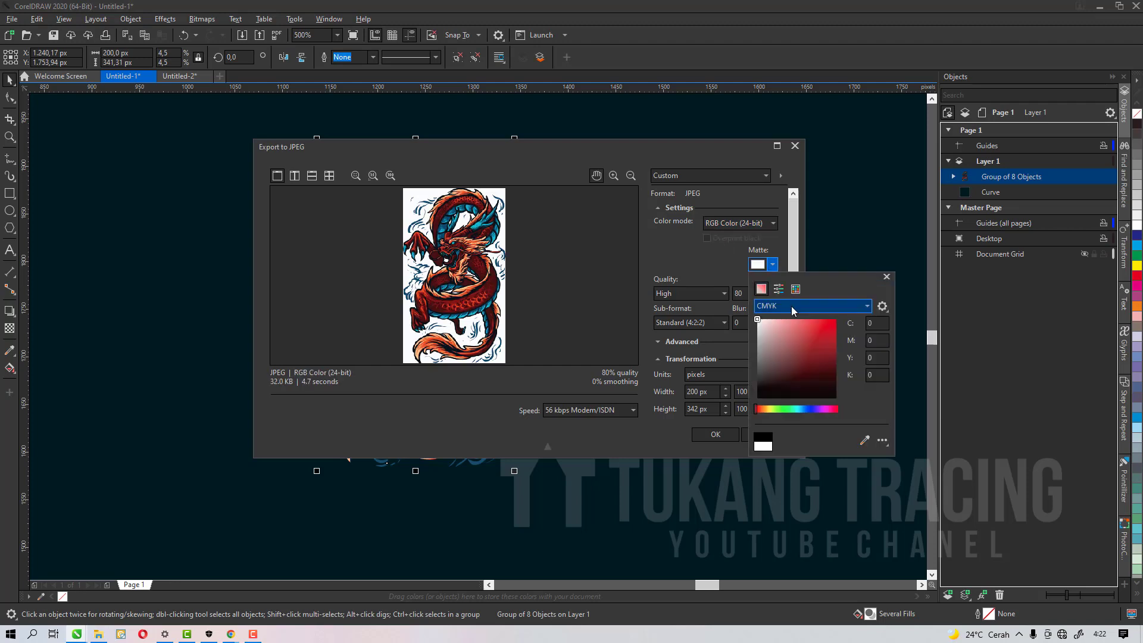
click(773, 265)
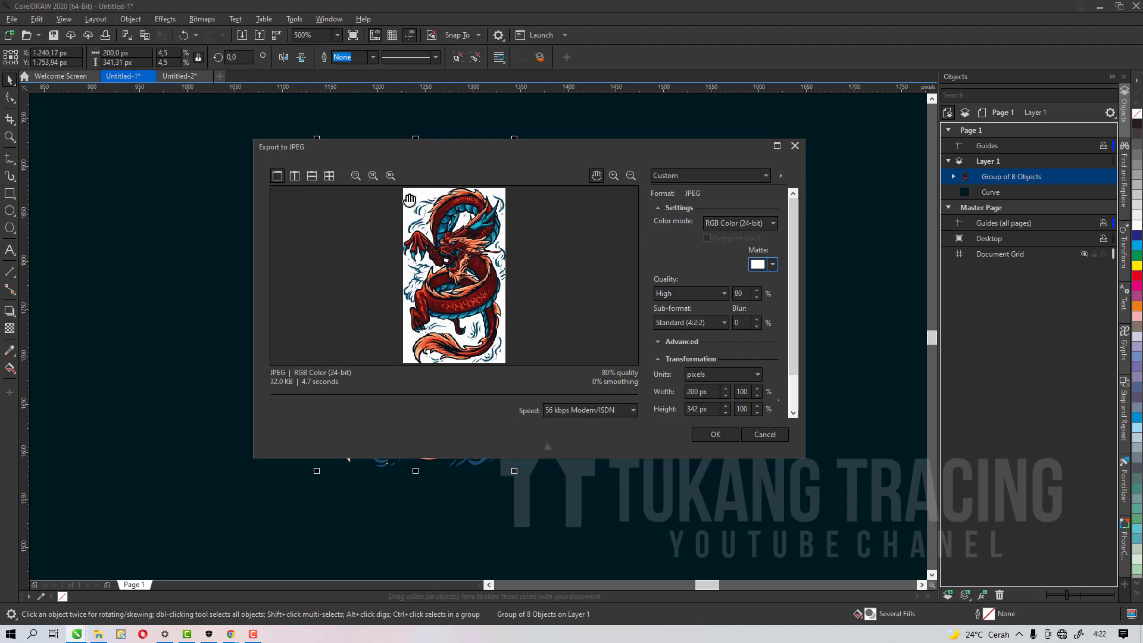
drag(454, 154, 812, 192)
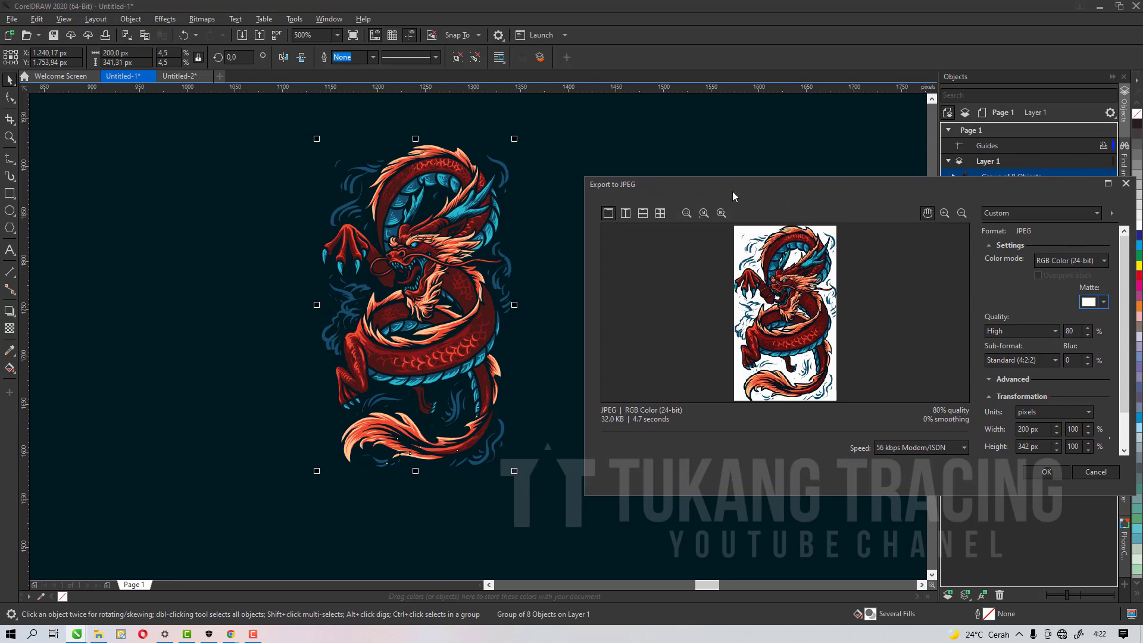
drag(732, 191, 487, 176)
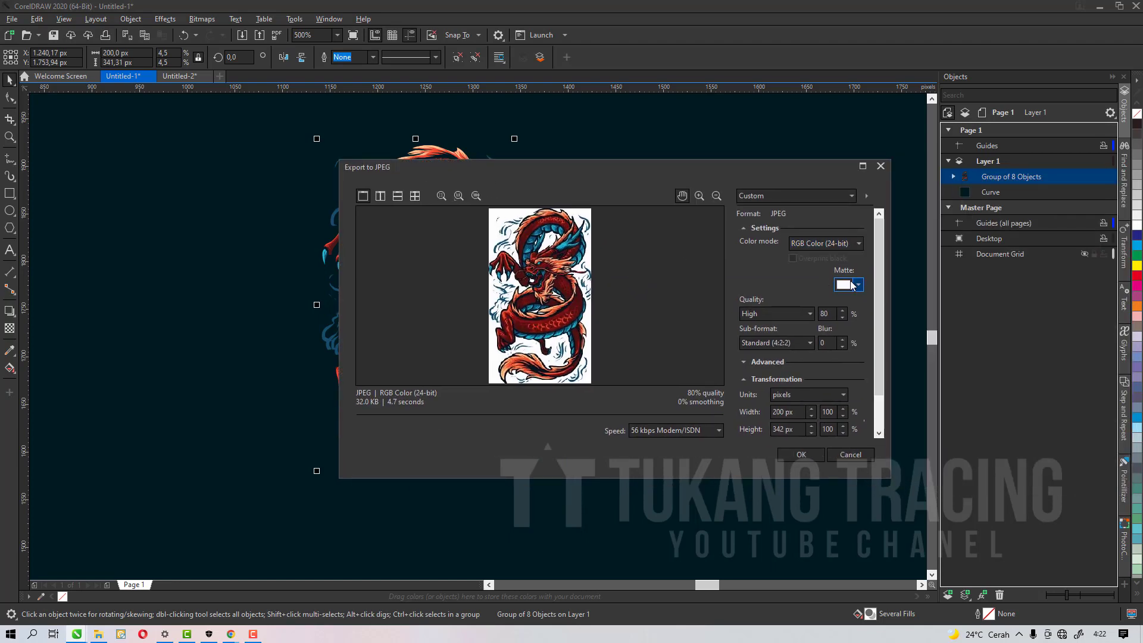
click(855, 285)
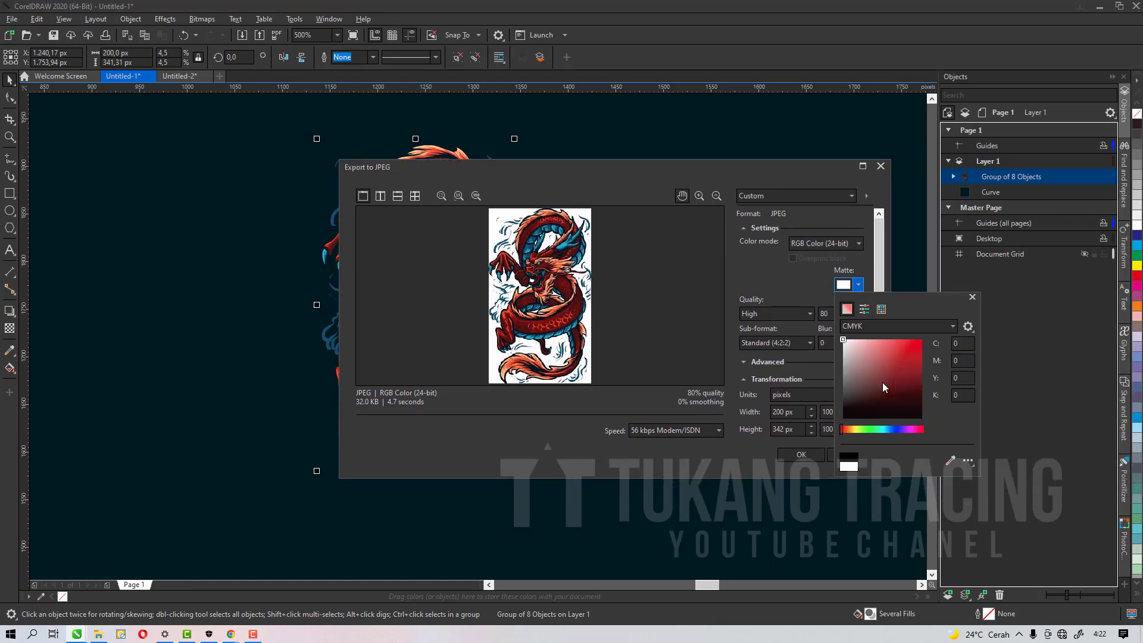
click(950, 462)
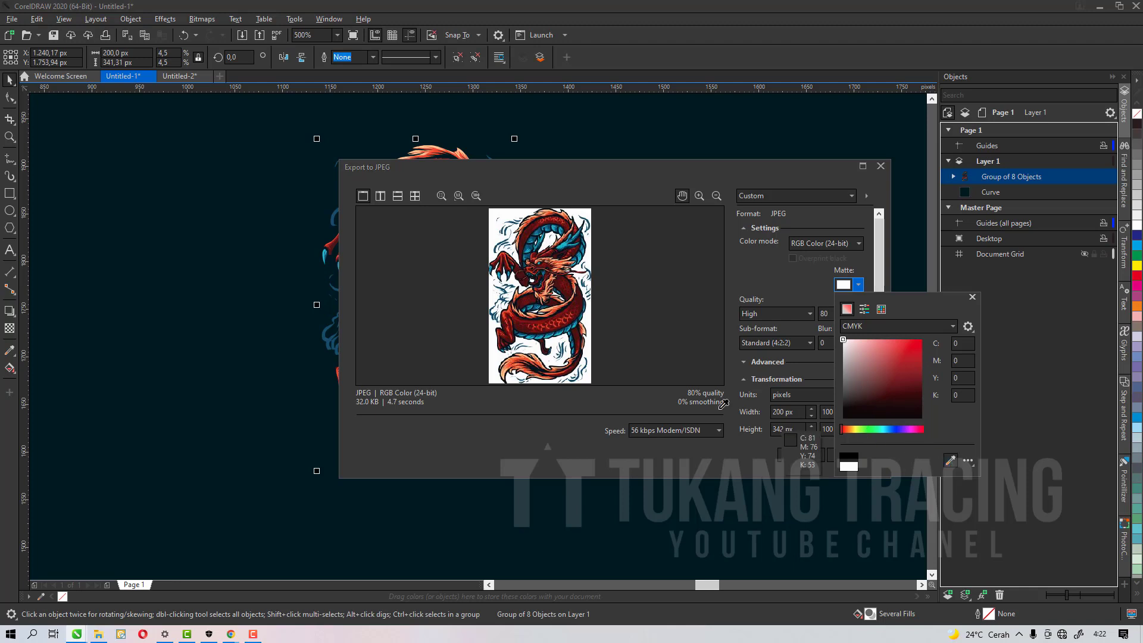
click(583, 352)
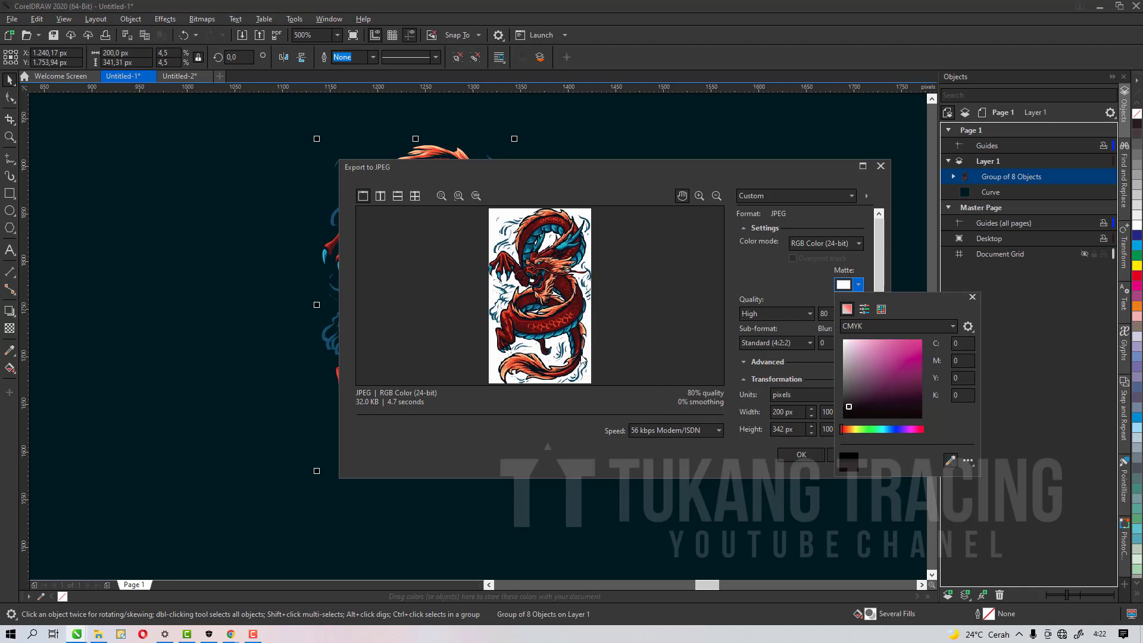
Step: Switch the matte color picker to the RGB model and complete the JPEG export
click(867, 326)
click(869, 355)
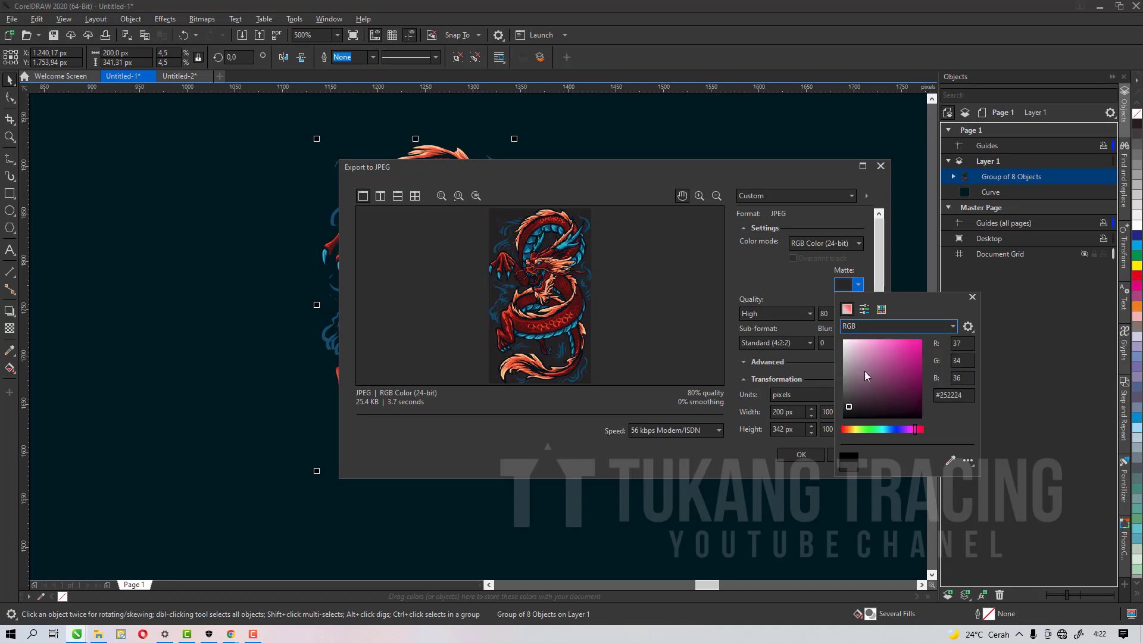
click(727, 448)
click(800, 455)
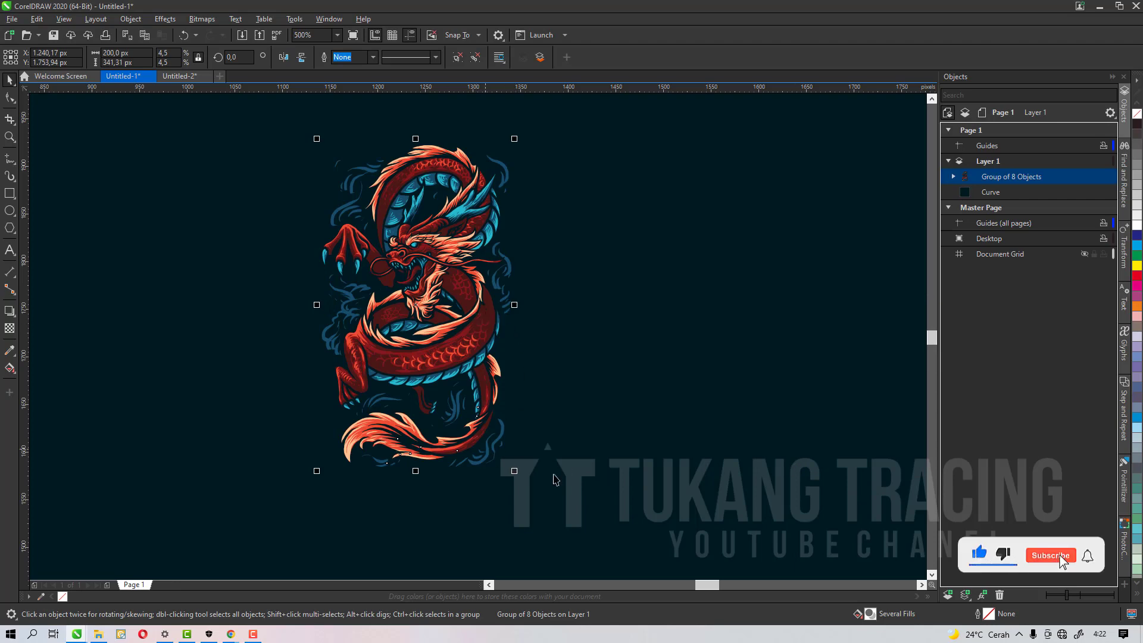
Step: Switch to File Explorer and open the exported naga image from the Desktop in a maximized Photos window
click(99, 636)
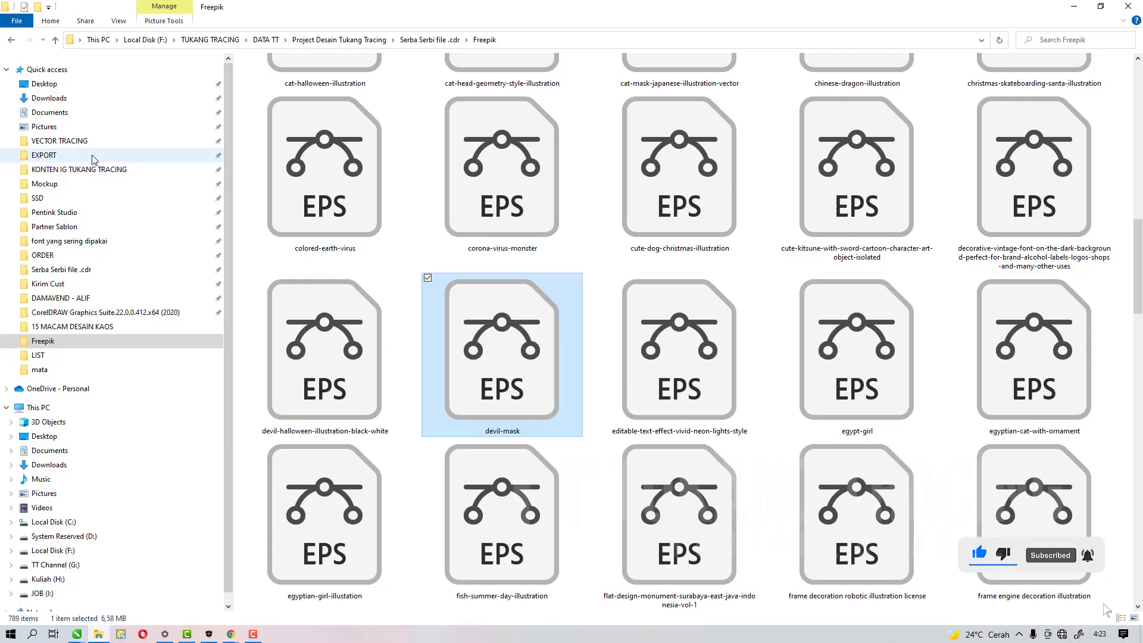
click(43, 84)
scroll(604, 328, down, 5)
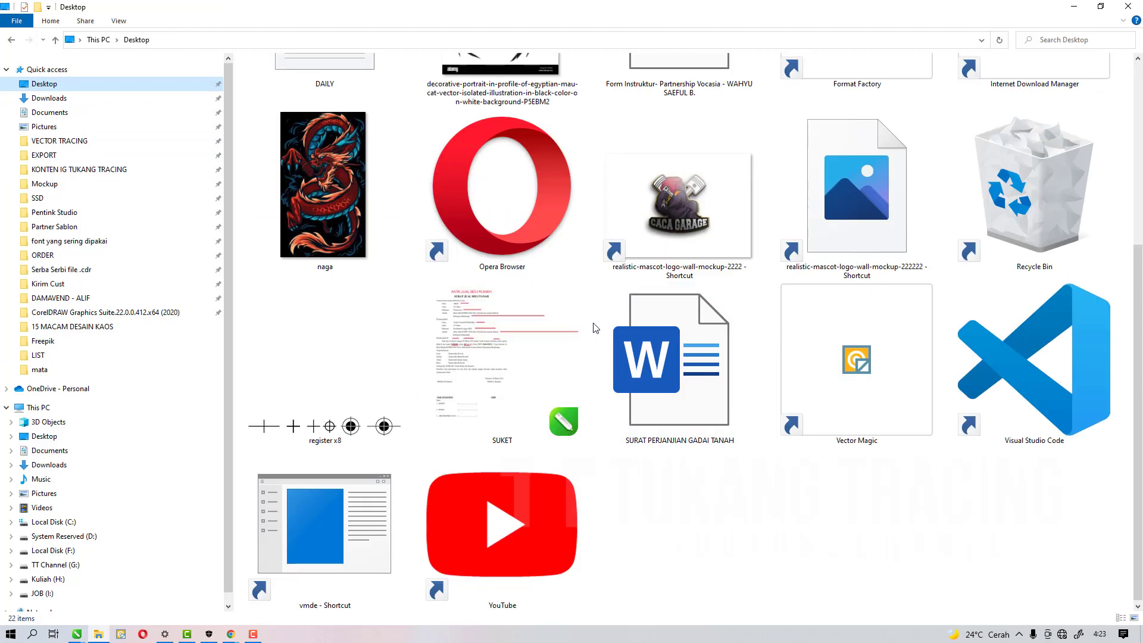
double_click(323, 185)
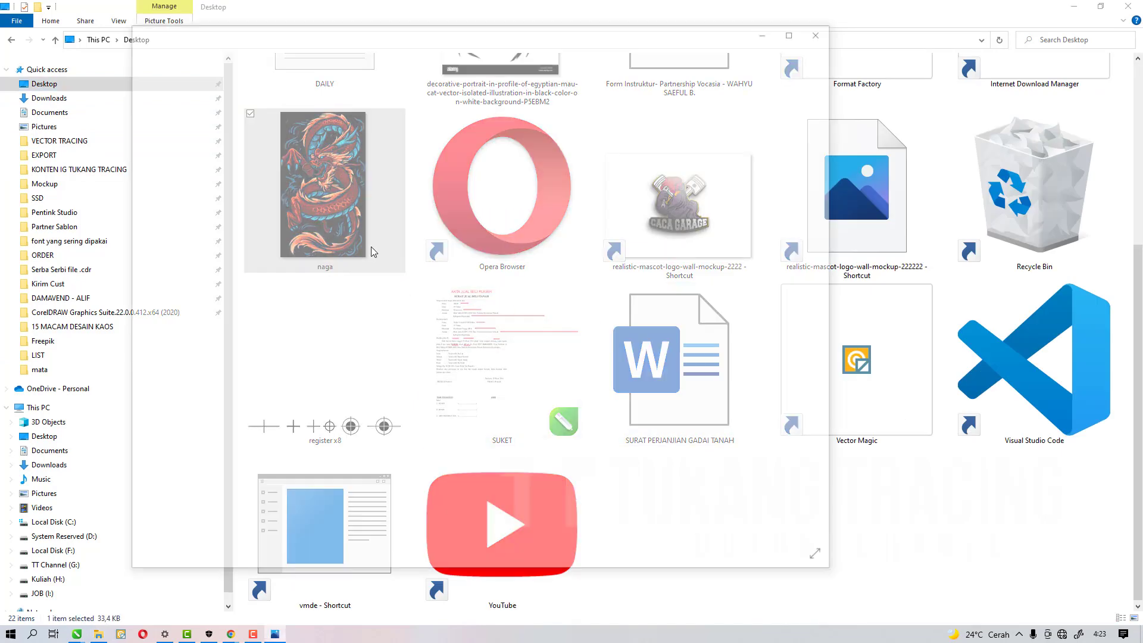
click(797, 30)
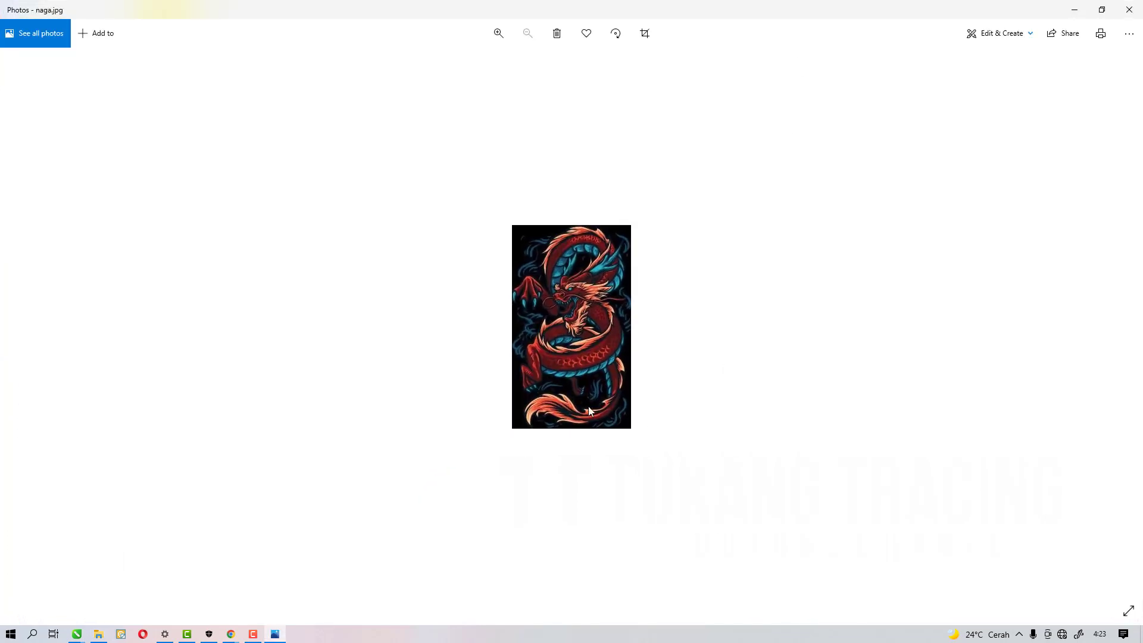
Step: Check the monitor's display resolution in the Windows display settings and return to the naga image
click(212, 635)
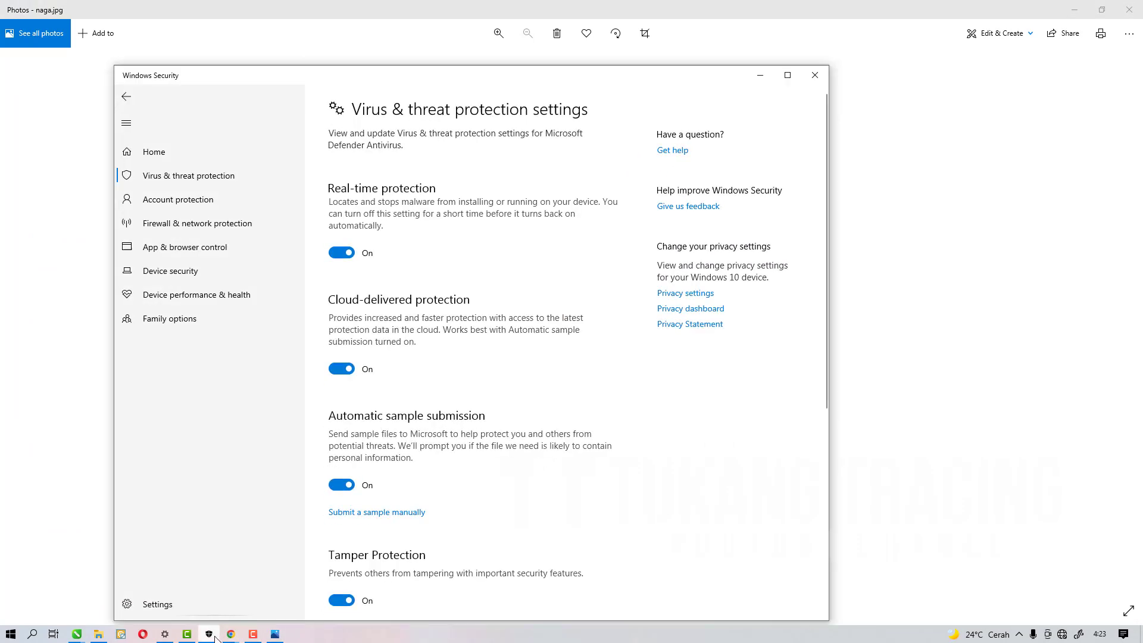
click(165, 634)
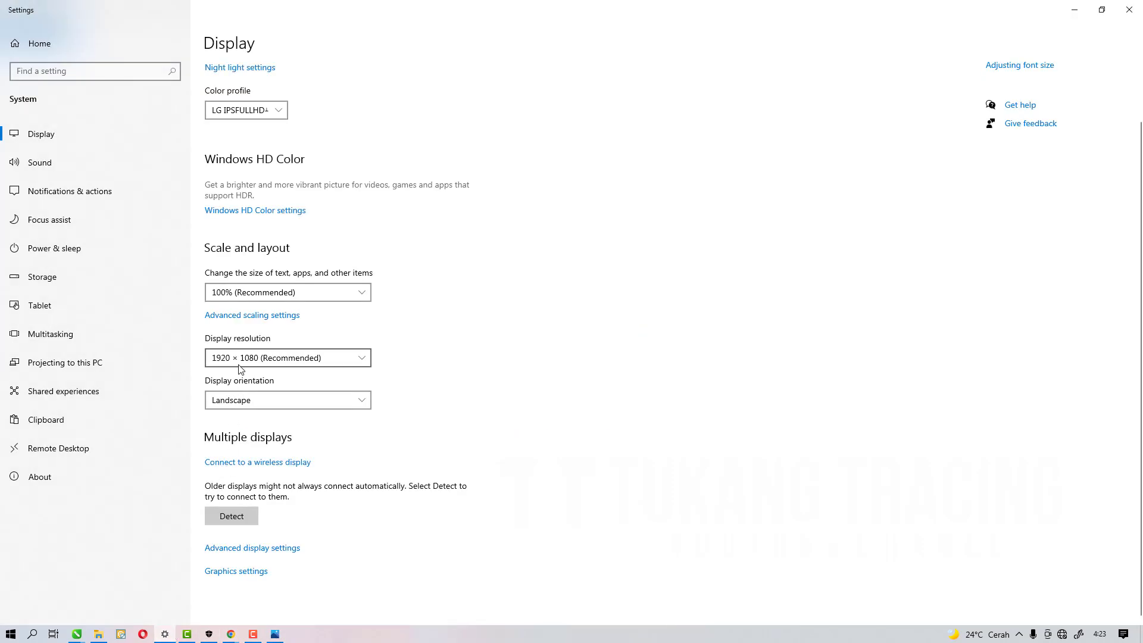
click(170, 632)
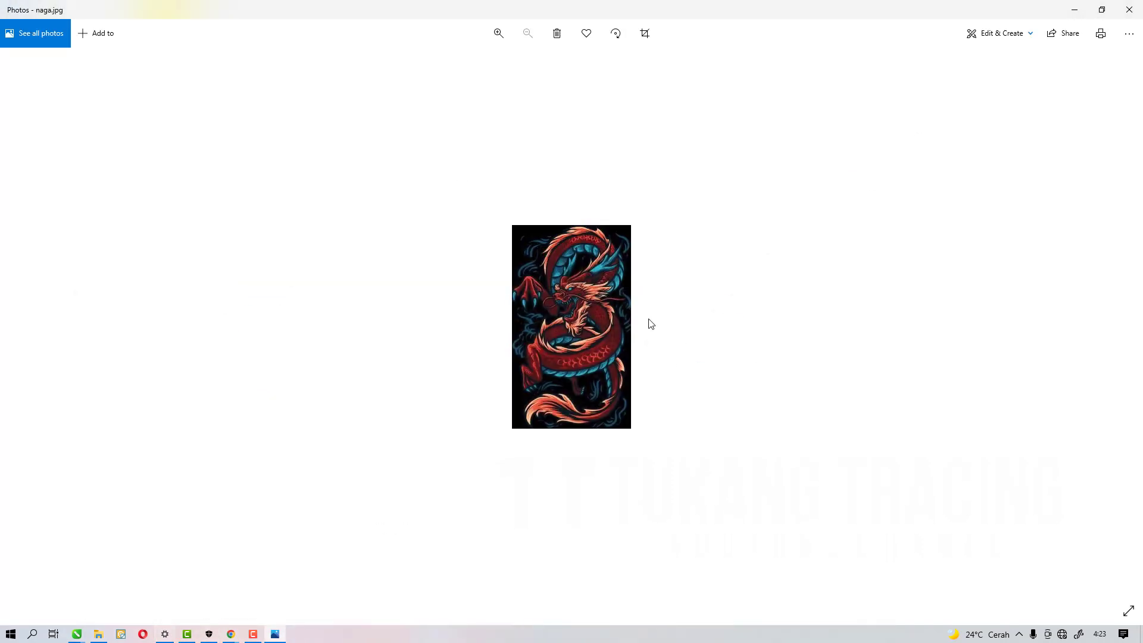
Step: Examine the sharpness of naga.jpg up close and at its full view
scroll(595, 305, up, 10)
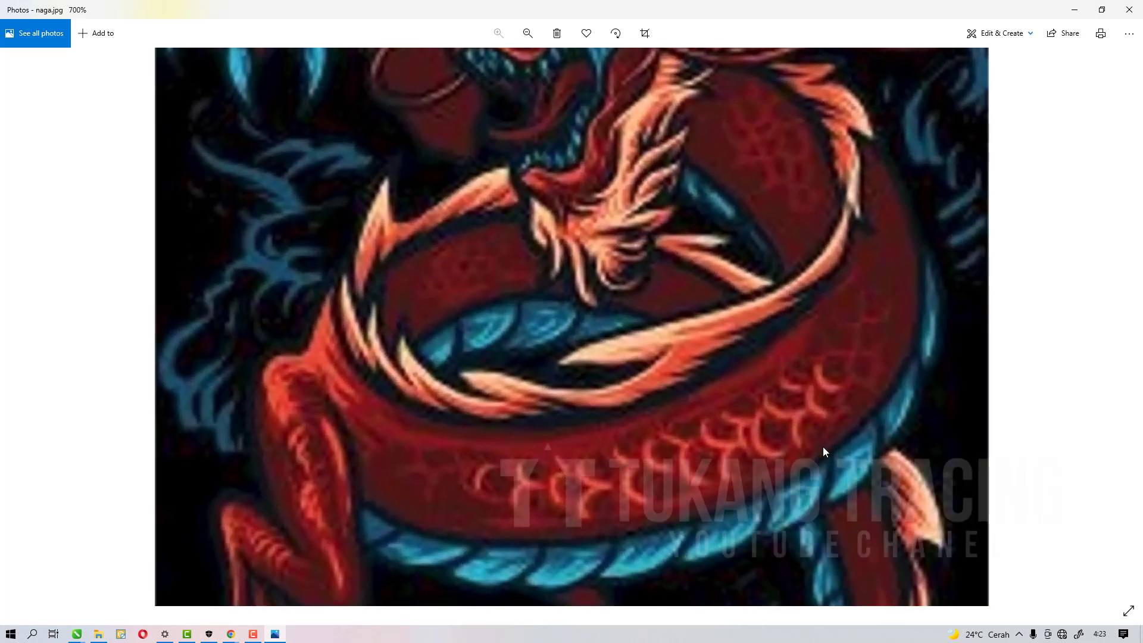
scroll(823, 446, down, 5)
scroll(732, 441, up, 4)
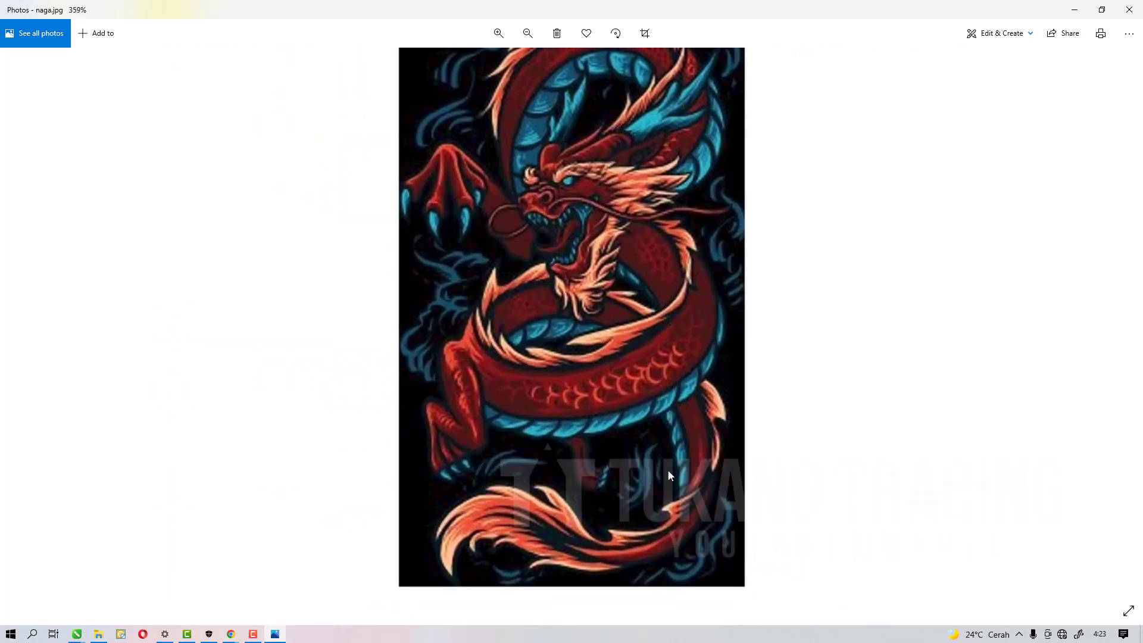
scroll(621, 466, down, 2)
scroll(620, 469, down, 4)
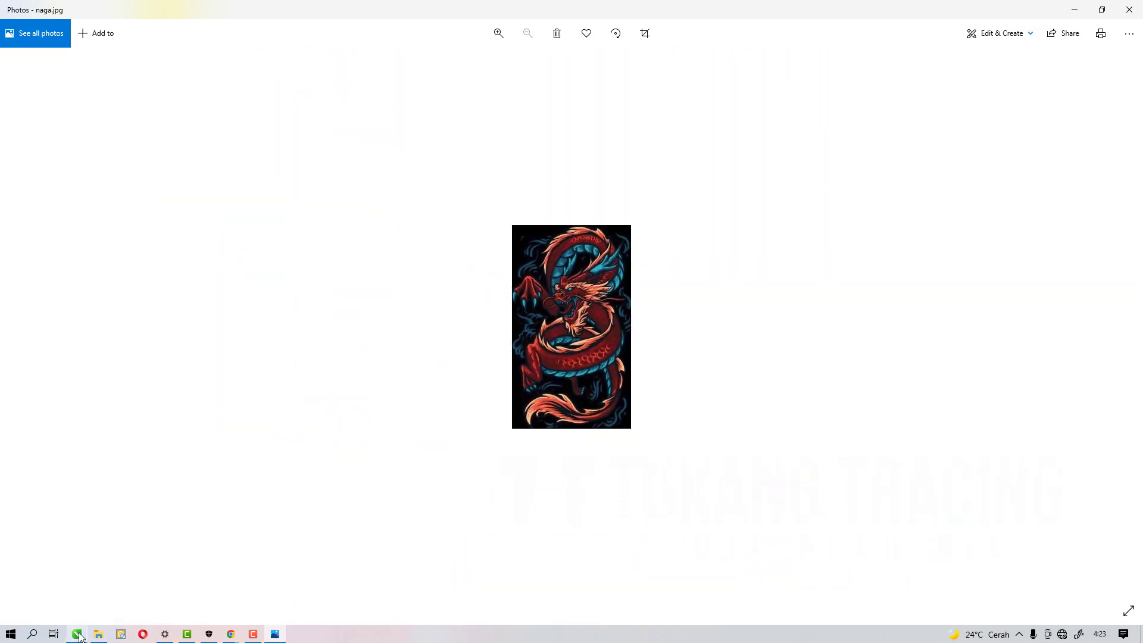
Step: Switch back to the CorelDRAW document and undo the dragon group's last size reduction
mouse_move(77, 634)
click(116, 607)
scroll(471, 371, down, 6)
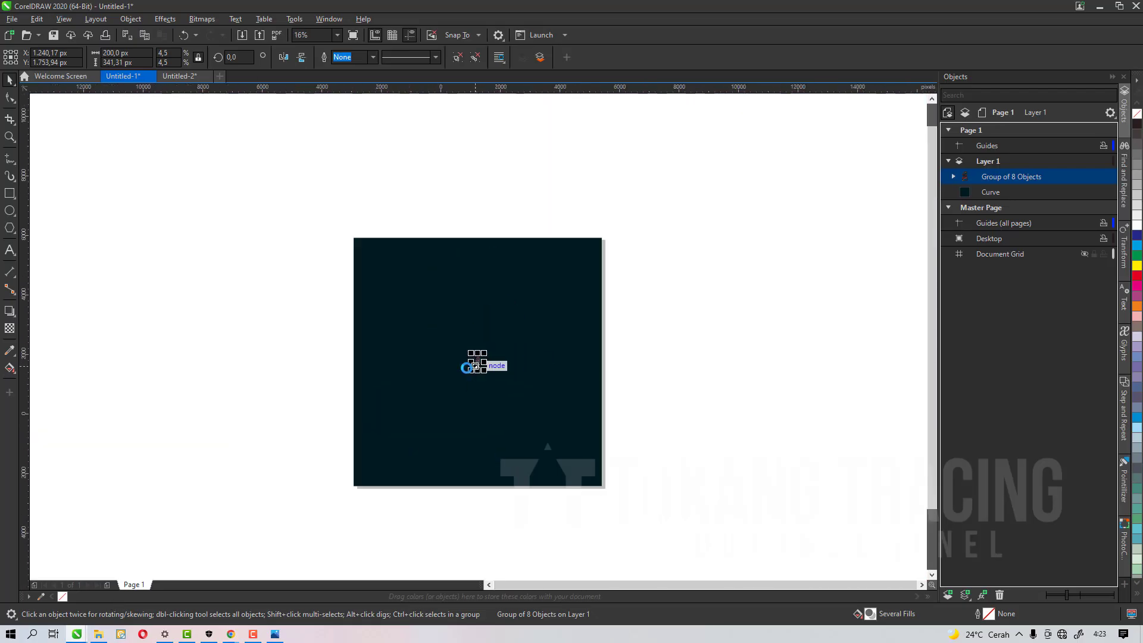
scroll(467, 368, up, 2)
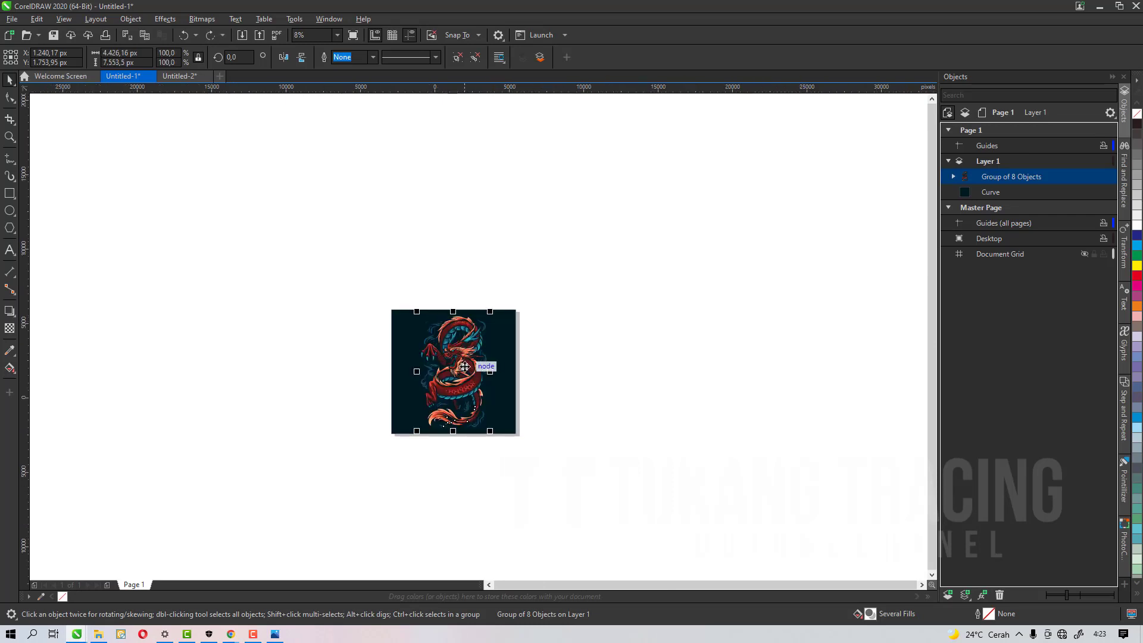
scroll(468, 358, up, 2)
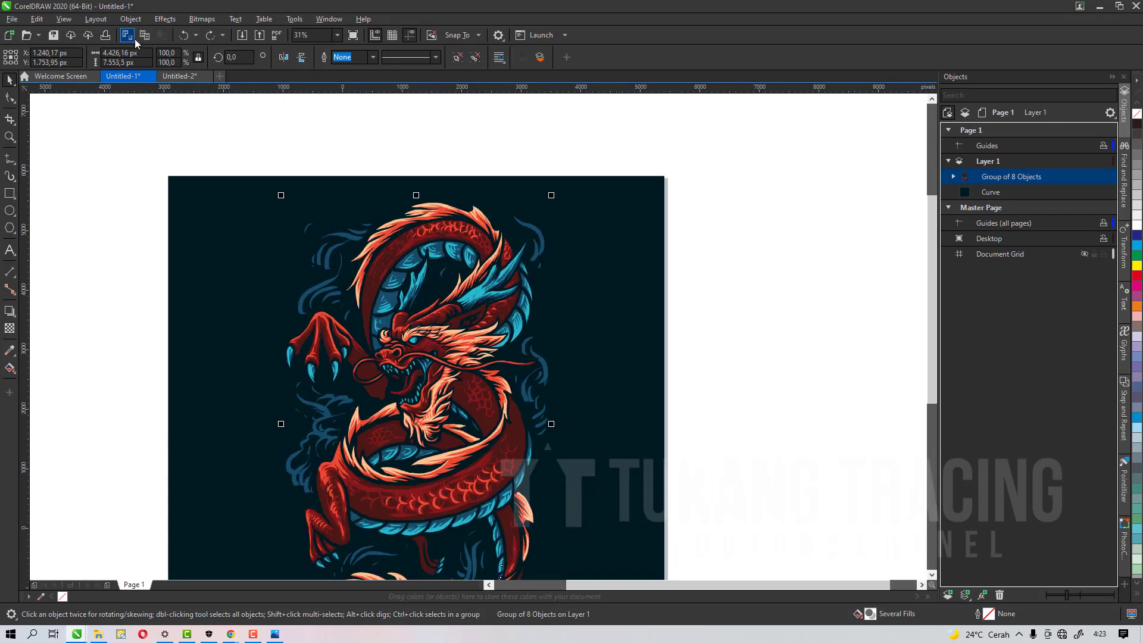
Step: Set the dragon group's width to 2000 px with proportional scaling
click(119, 52)
text(2.000,0 p)
key(Return)
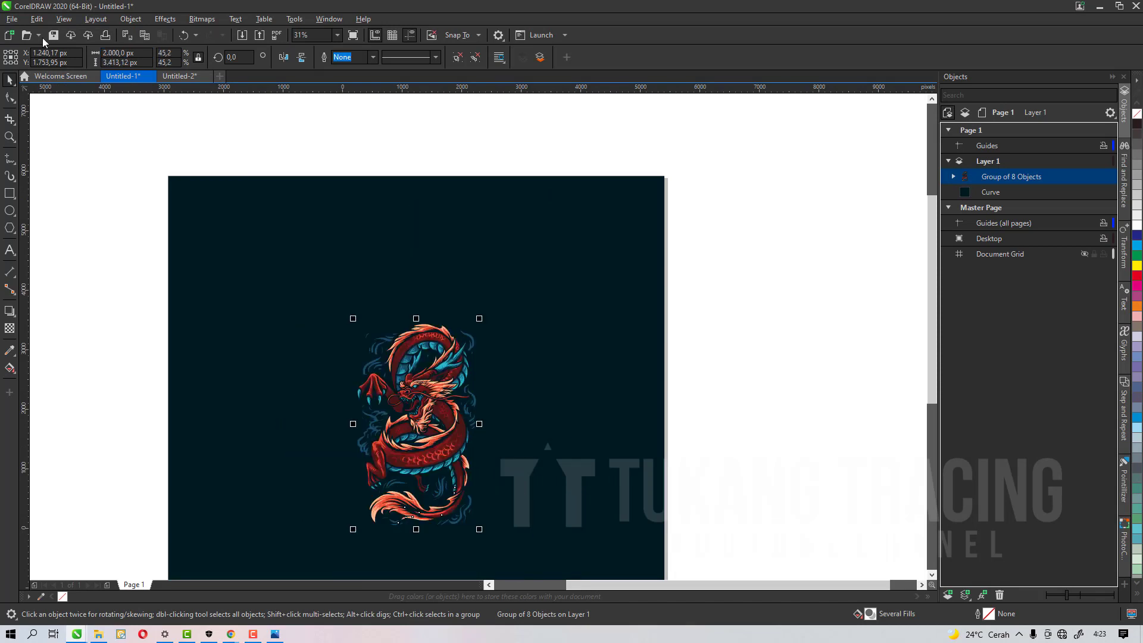
click(335, 139)
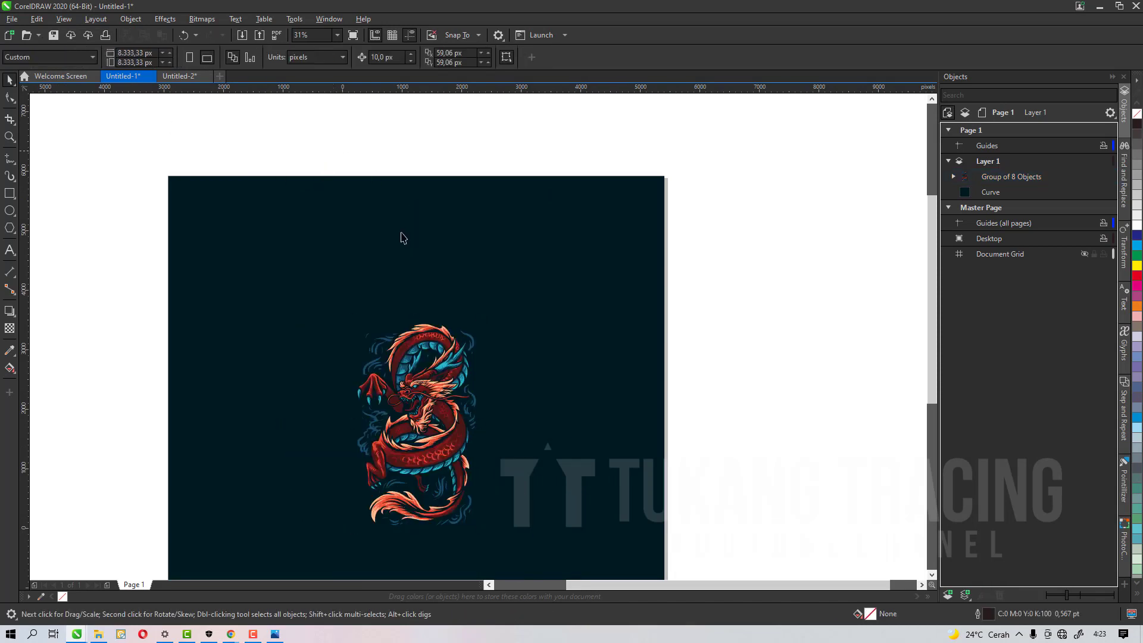
click(427, 338)
click(396, 134)
click(374, 468)
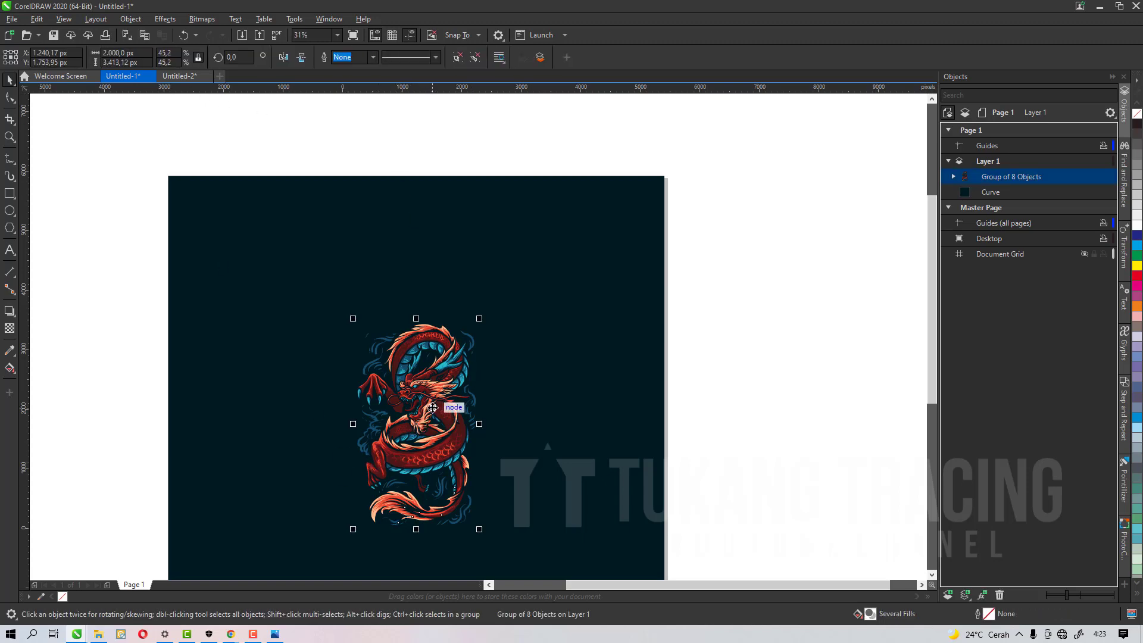
Step: Deselect the dragon and change the document's measurement units to millimeters
click(380, 138)
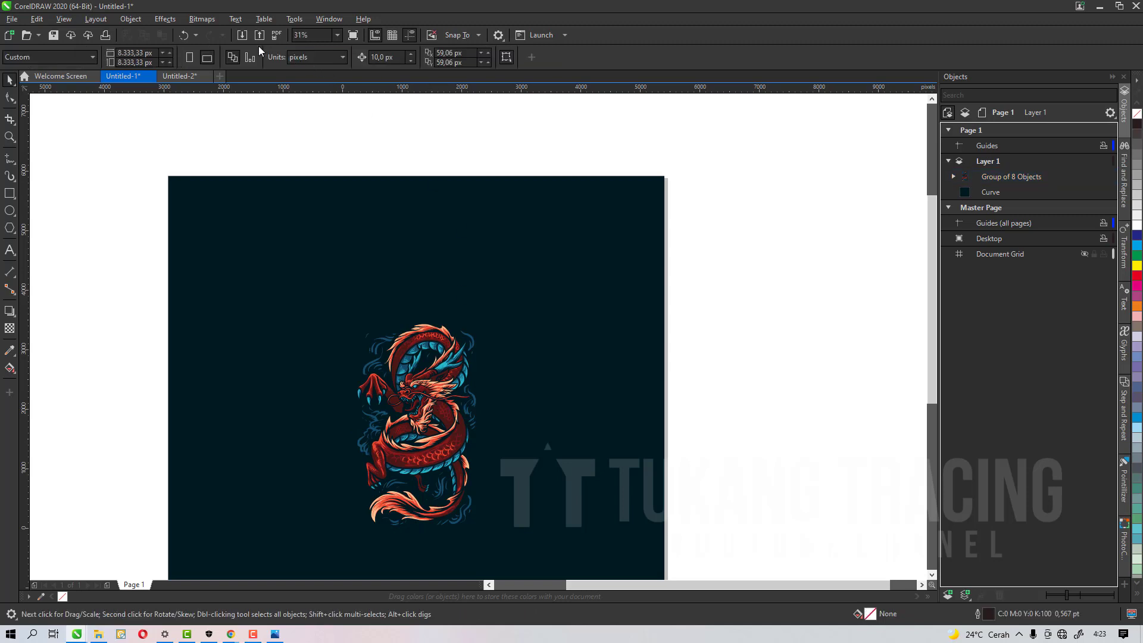
click(296, 57)
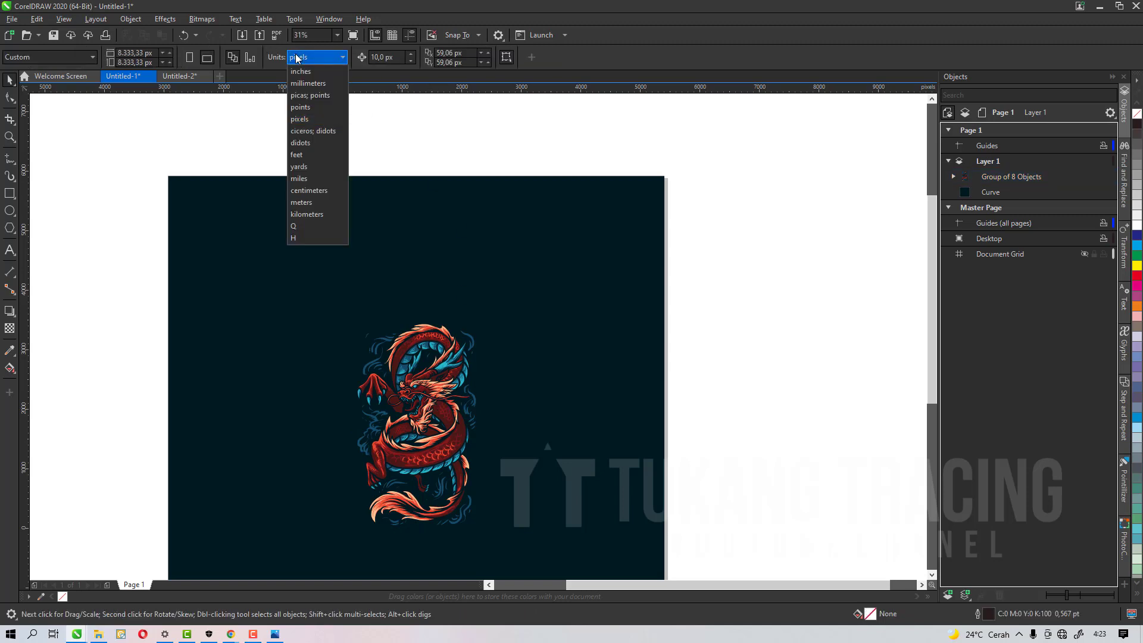
click(319, 116)
click(325, 62)
click(326, 88)
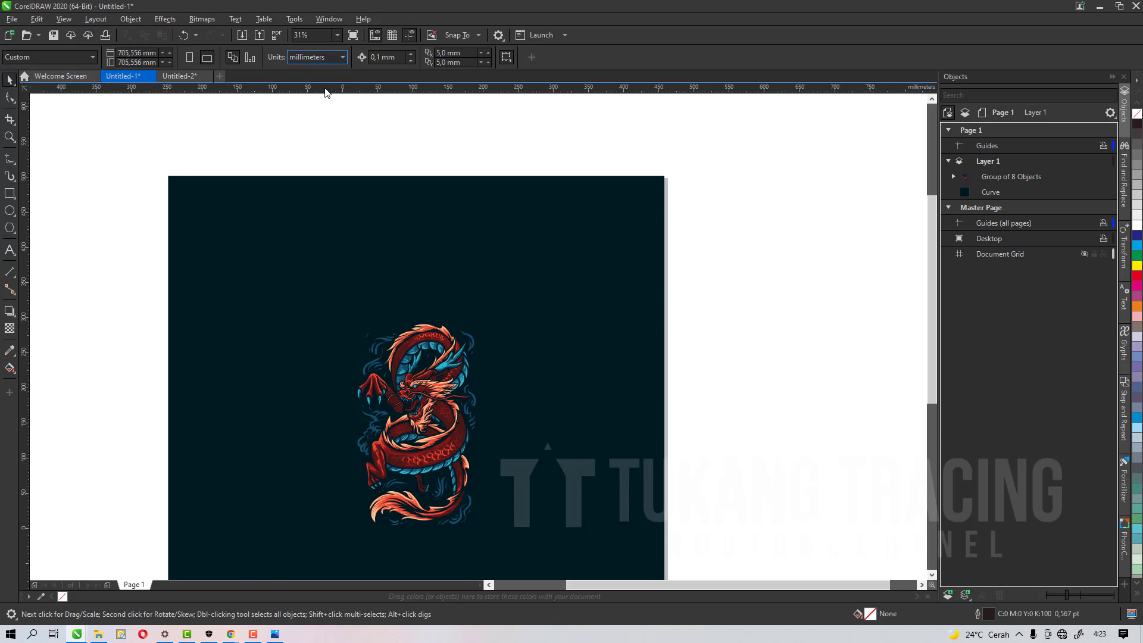
Step: Select the dragon group and enter its width as 2000 px, including the pixel unit
click(403, 411)
drag(596, 140, 274, 577)
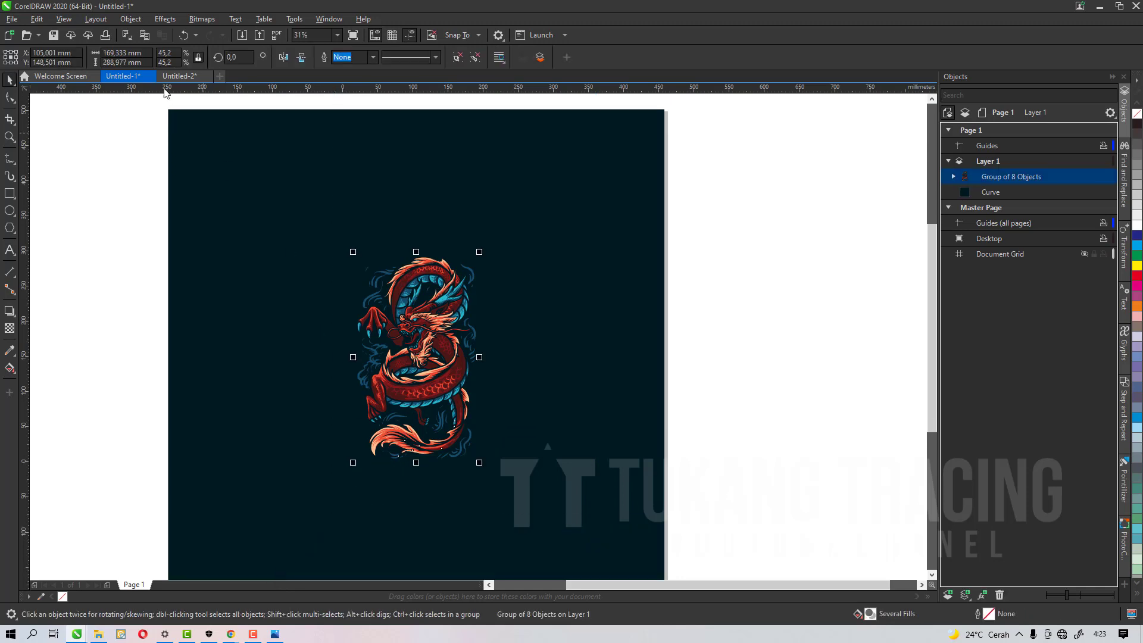
click(150, 52)
drag(151, 52, 101, 53)
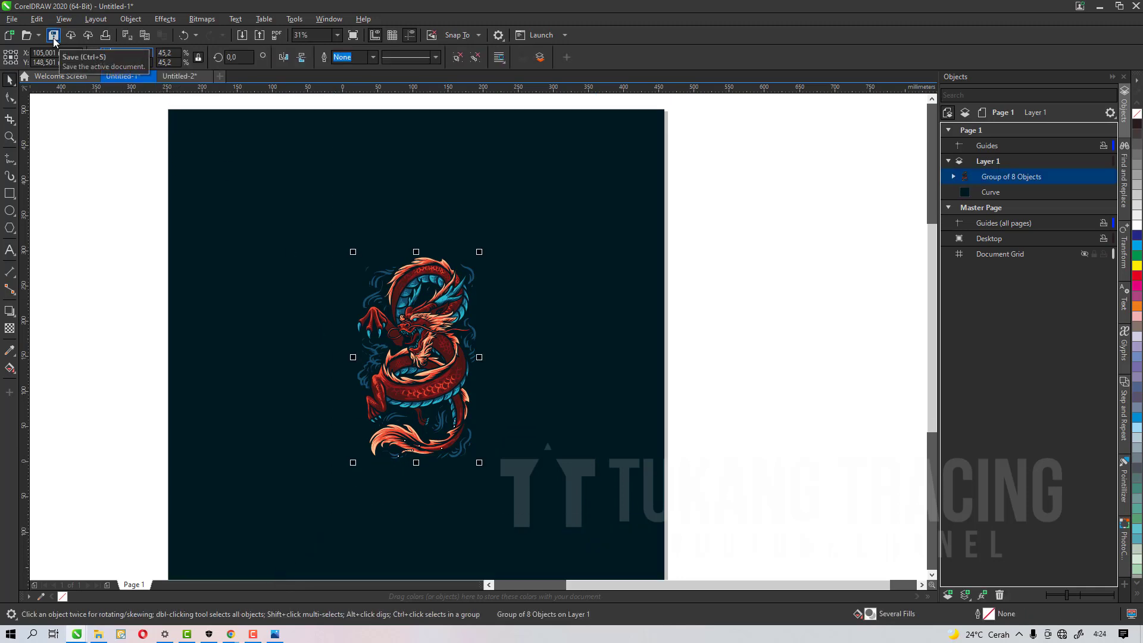
text(2000)
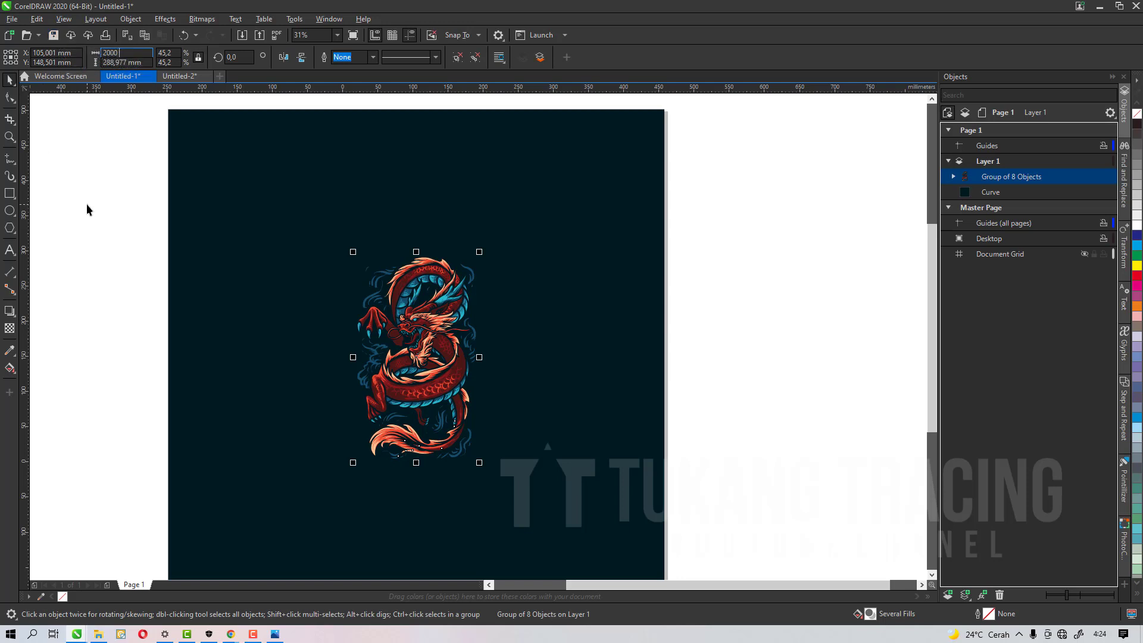
text( px)
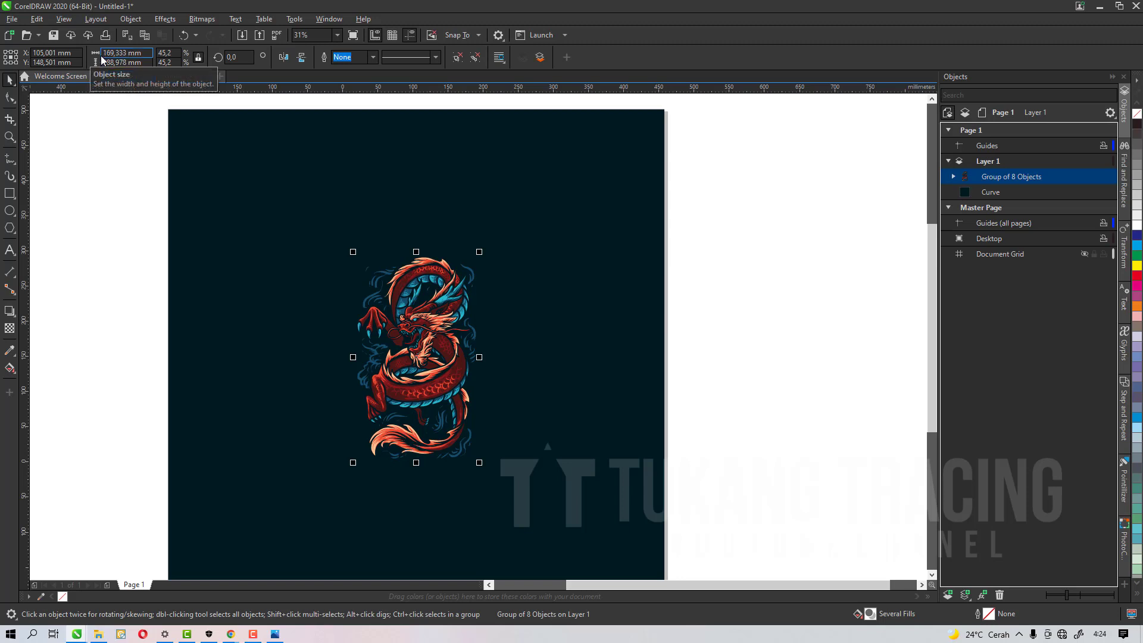
key(Return)
Step: Export only the selected dragon group to the Desktop as a JPEG with the file name naga2
scroll(447, 340, up, 2)
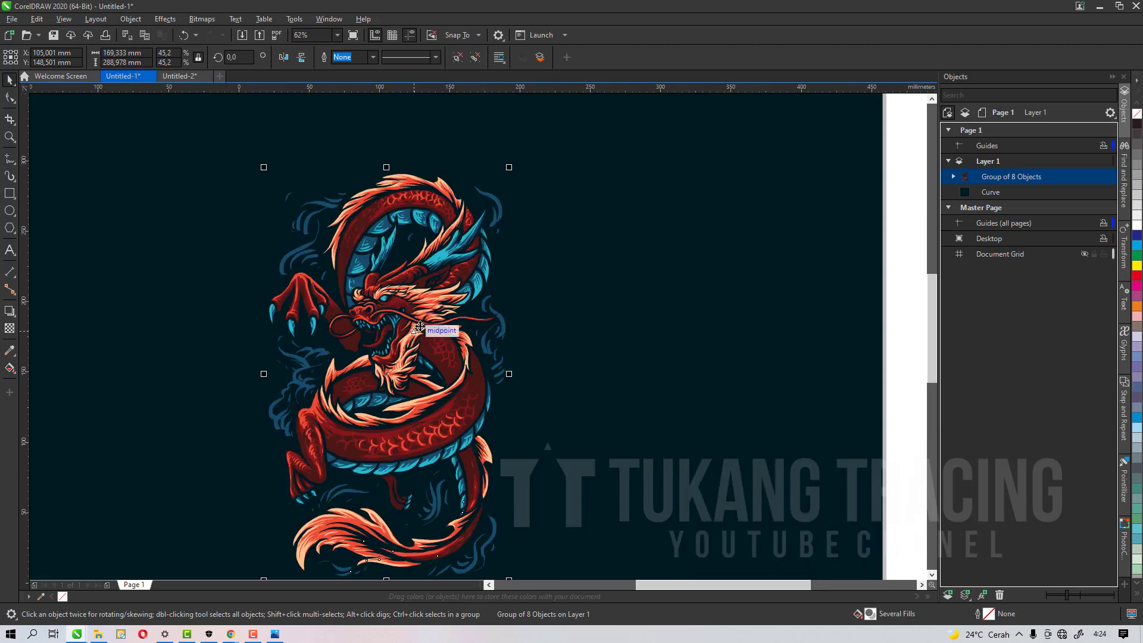
click(11, 19)
click(90, 230)
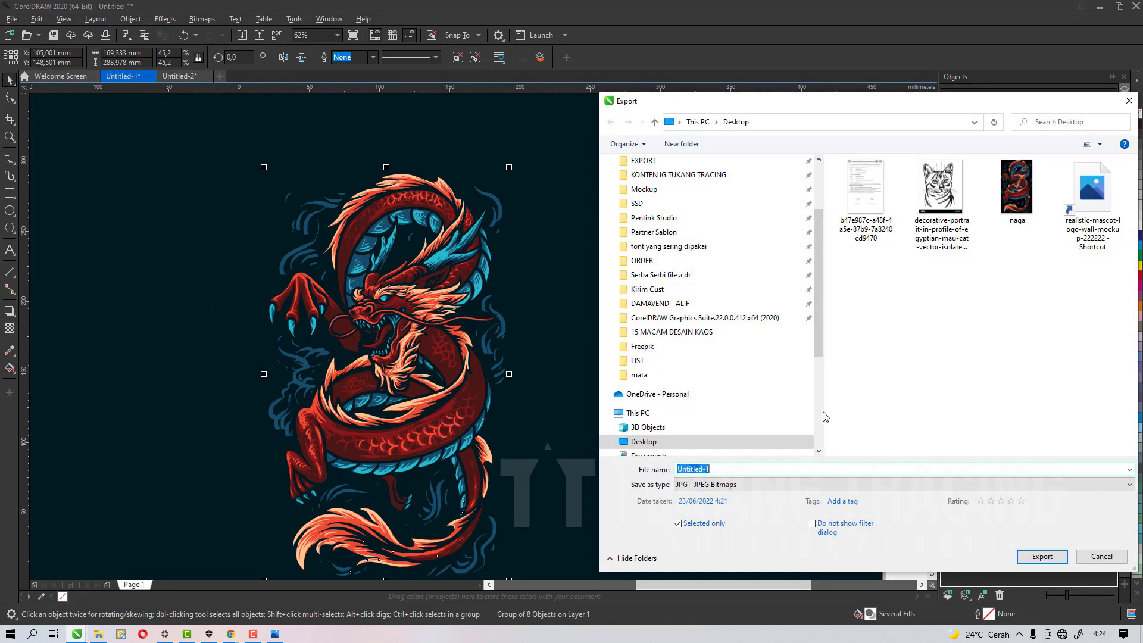
click(1017, 190)
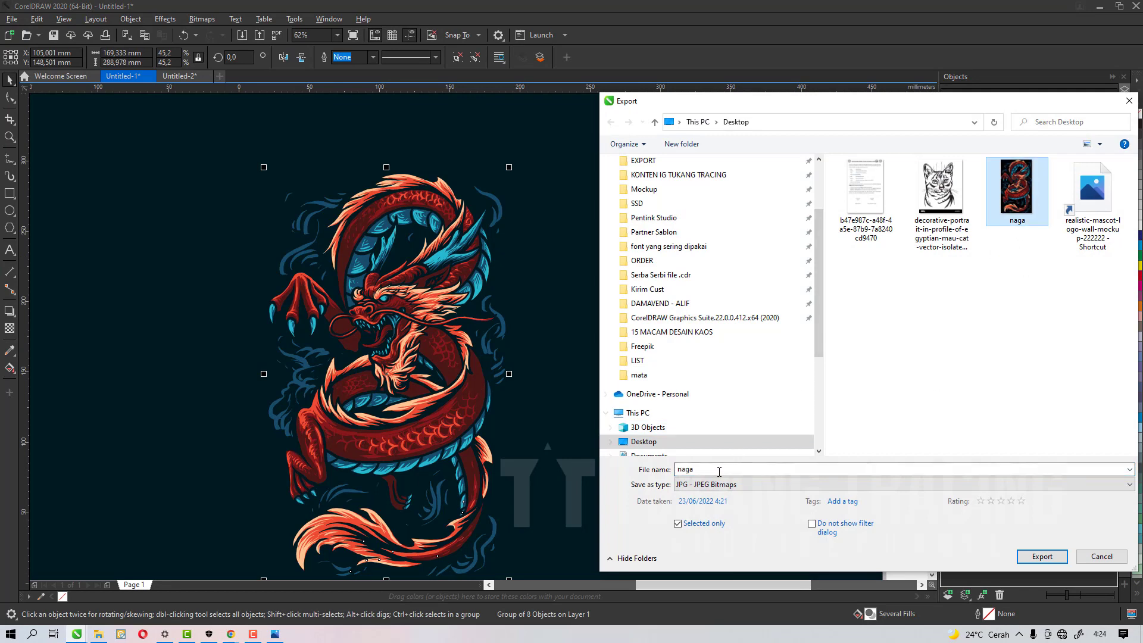
text(2)
click(1041, 557)
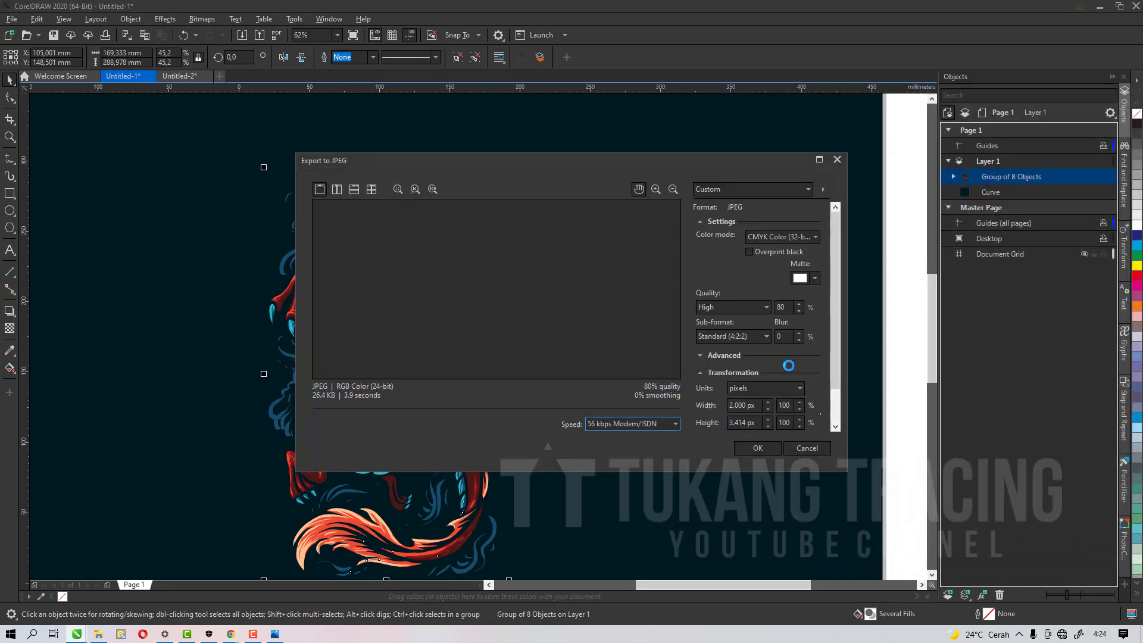
Step: Set the JPEG's colour mode to RGB Color (24-bit), choose a dark grey matte and complete the export
click(798, 237)
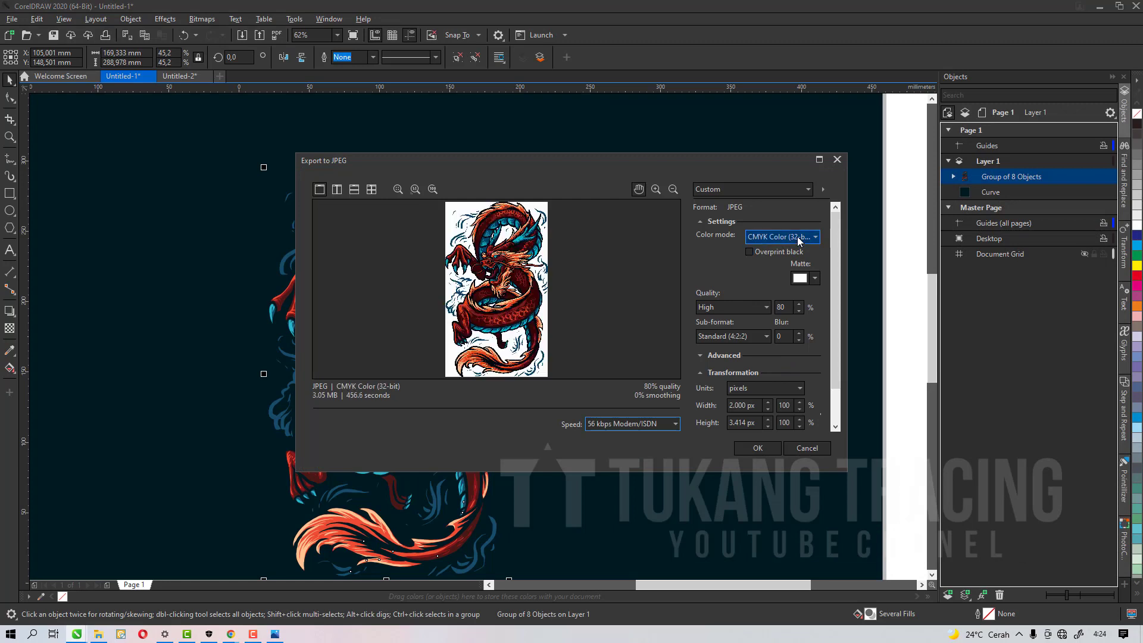
click(788, 273)
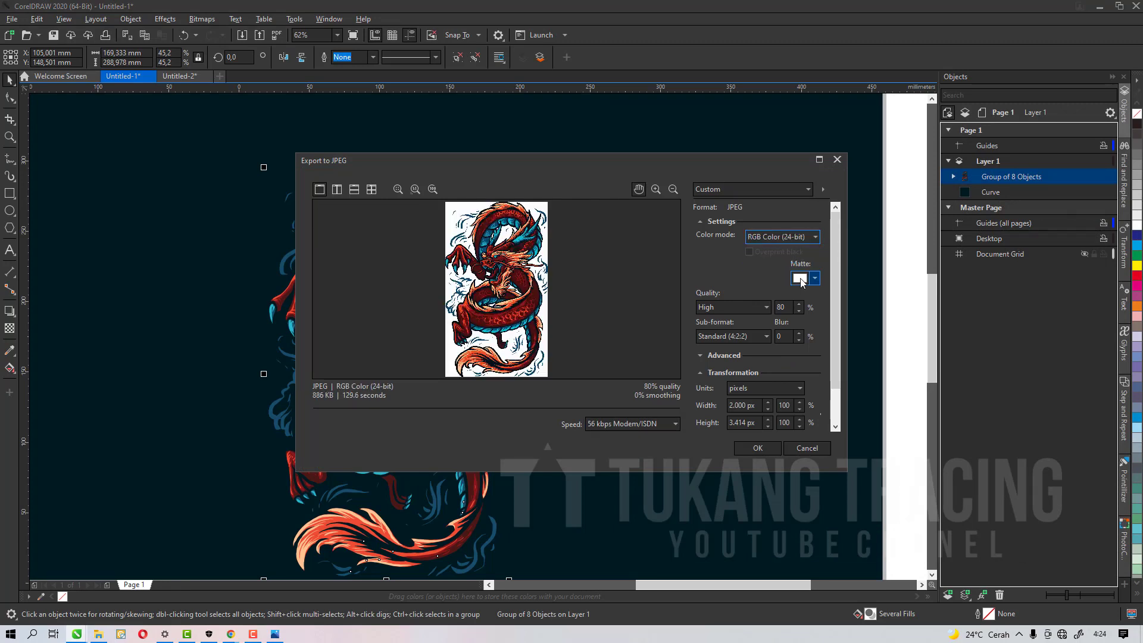
click(802, 280)
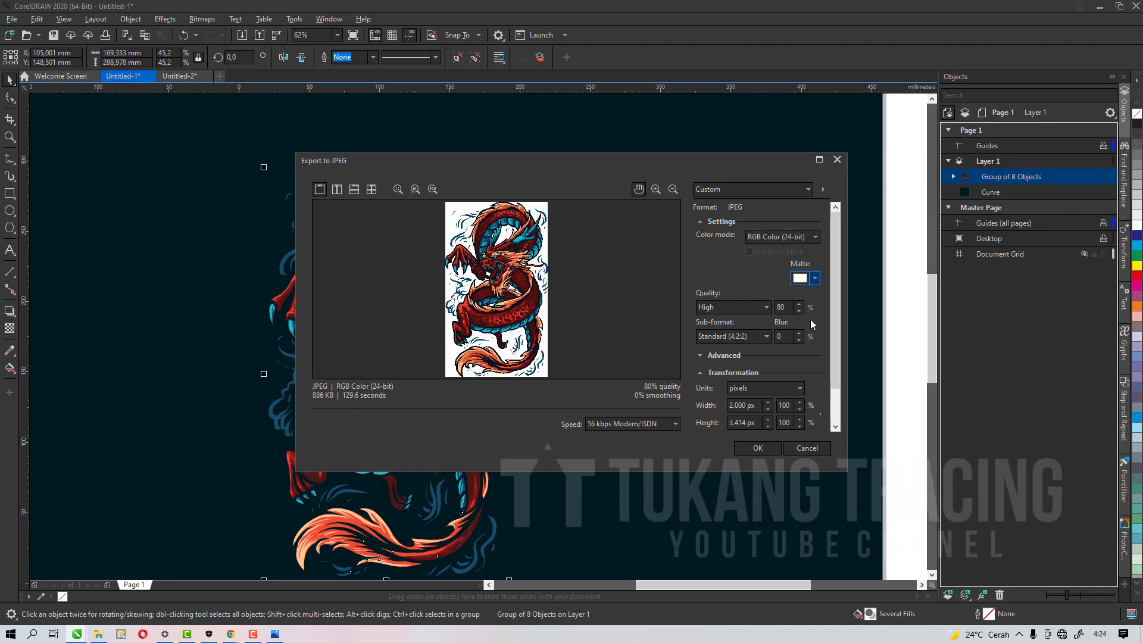
click(713, 453)
click(749, 451)
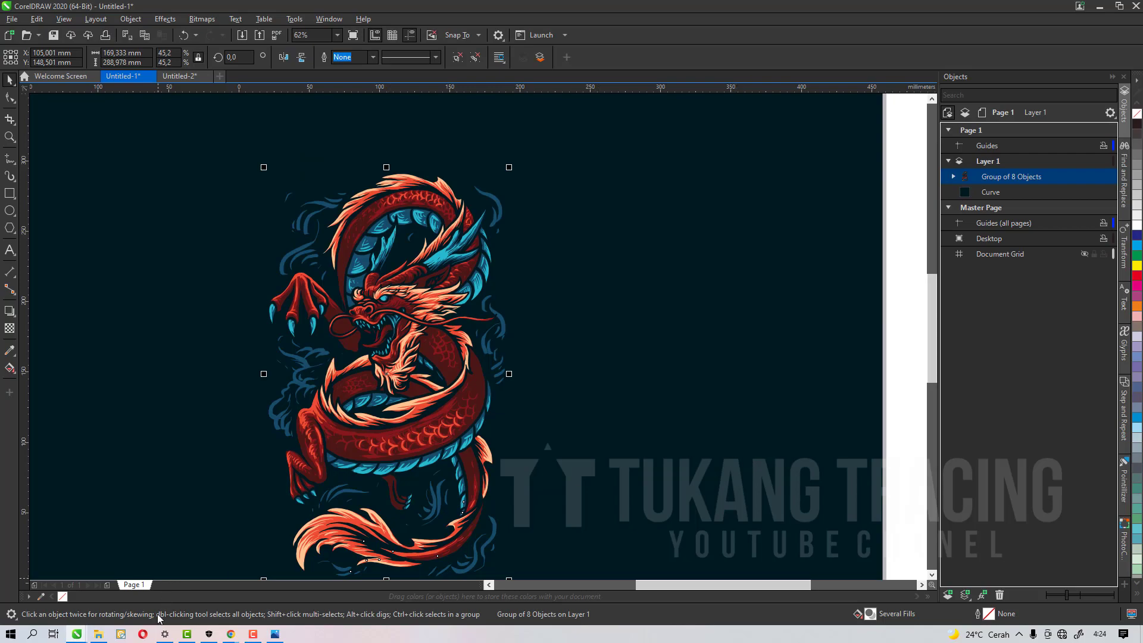
Step: Open the exported naga2 image from the Desktop folder and examine the sharpness of the dragon's edges and scales up close
click(99, 634)
double_click(661, 525)
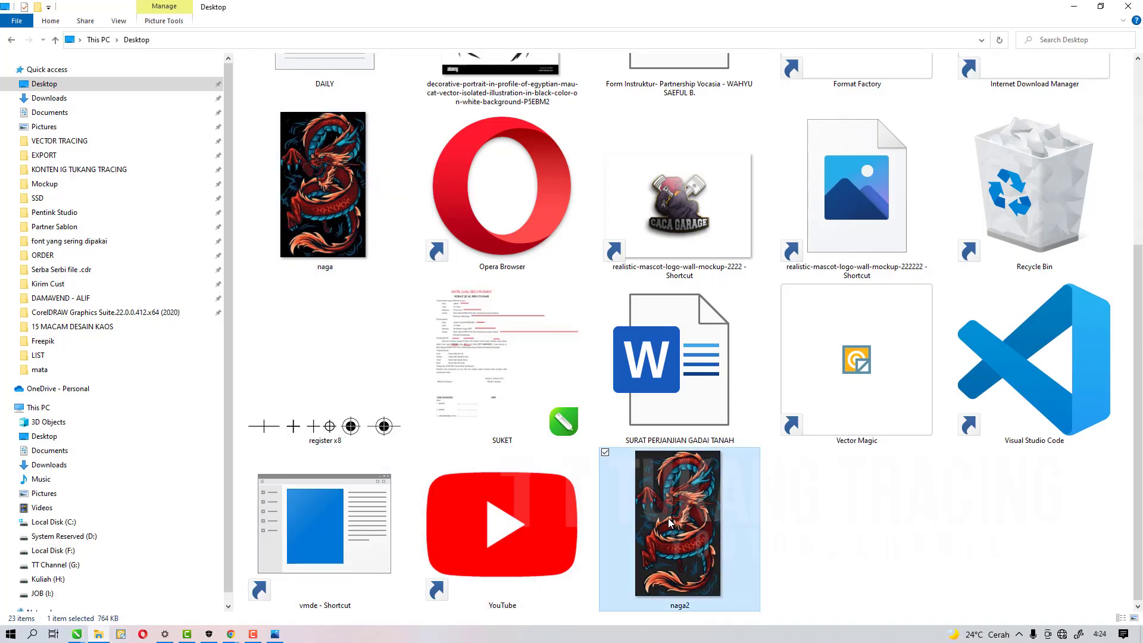
click(797, 29)
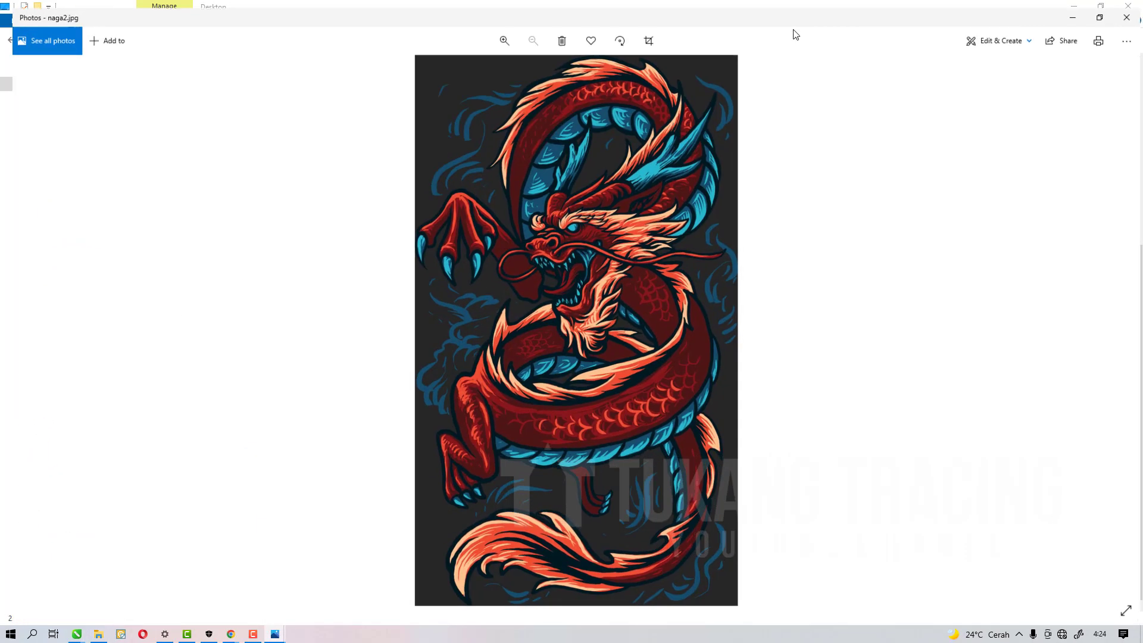
scroll(615, 375, up, 5)
scroll(797, 424, down, 1)
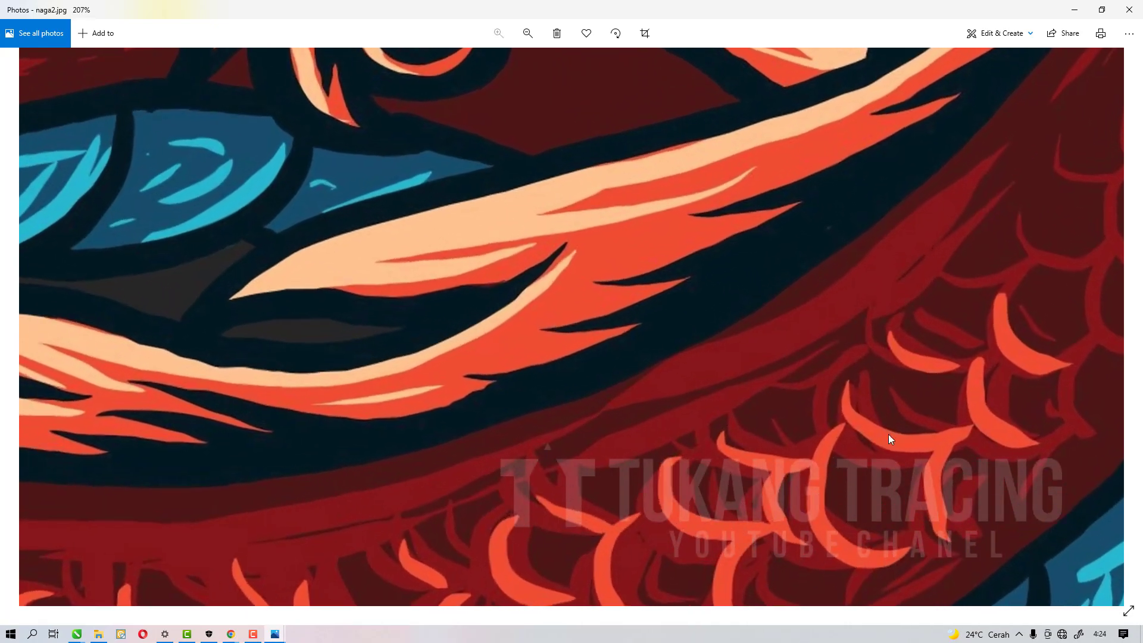
scroll(421, 342, down, 5)
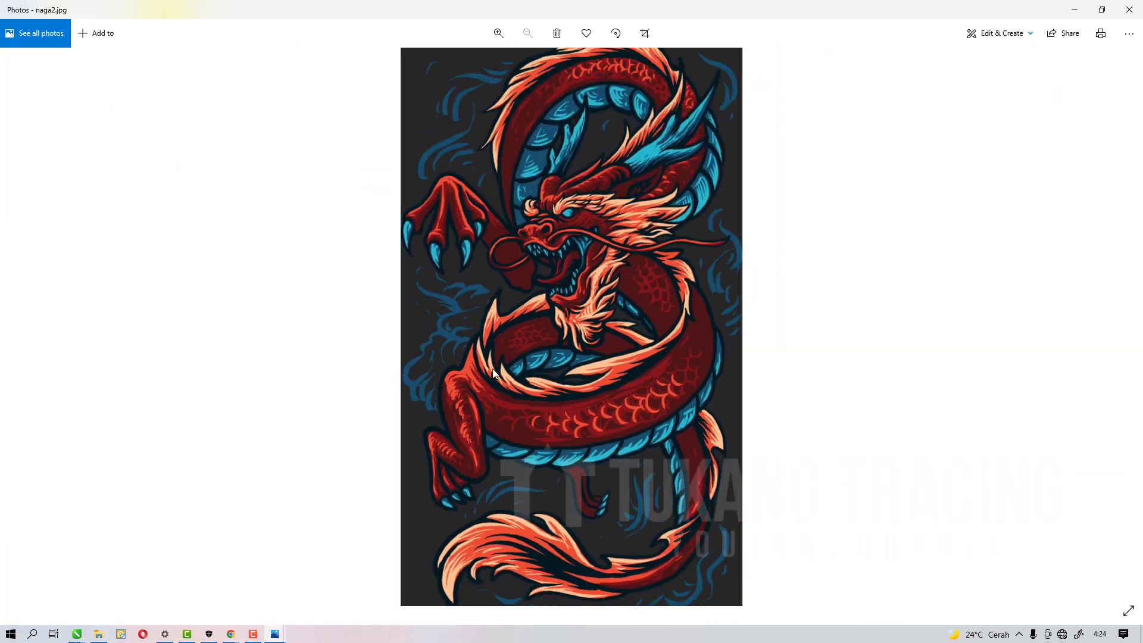
scroll(598, 416, up, 4)
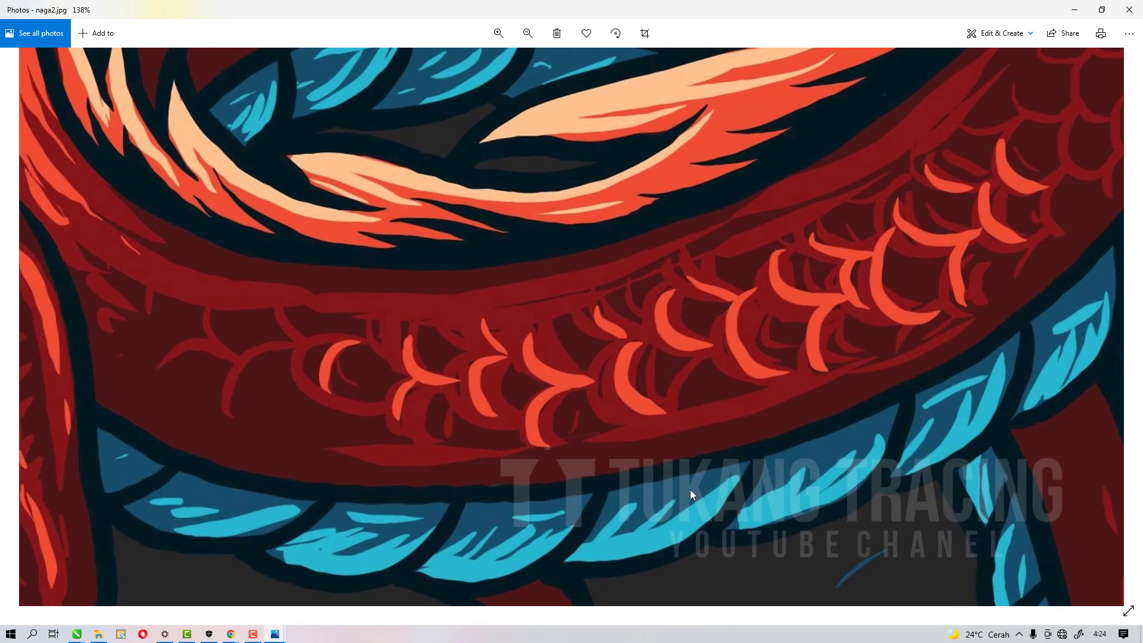
scroll(655, 500, up, 2)
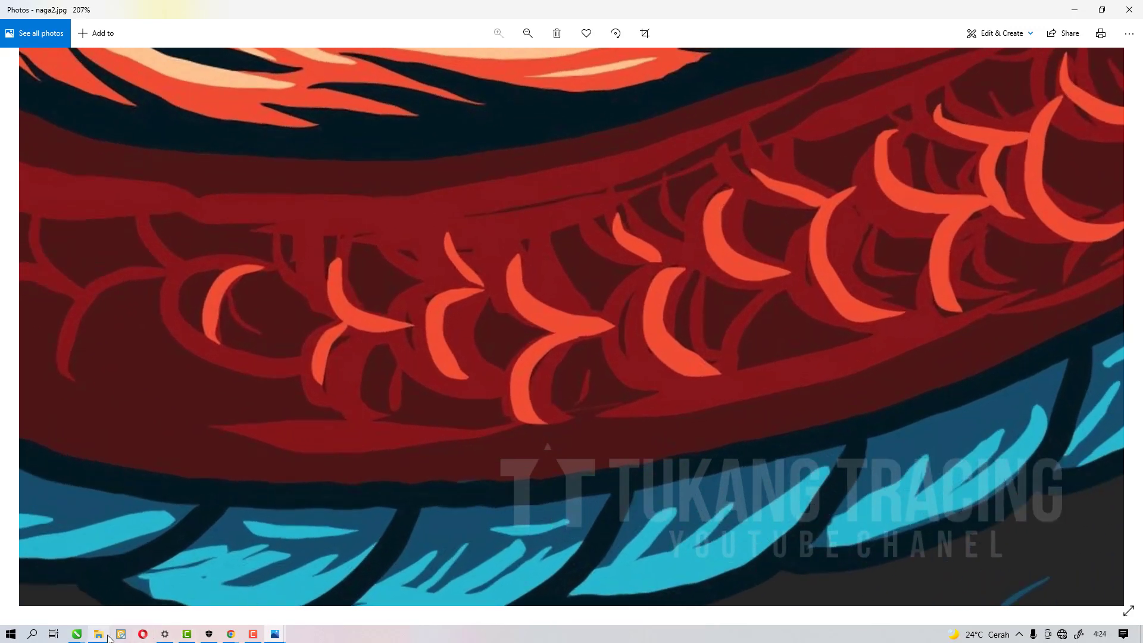
Step: Switch back to the Untitled-1 drawing in CorelDRAW
click(77, 634)
click(69, 586)
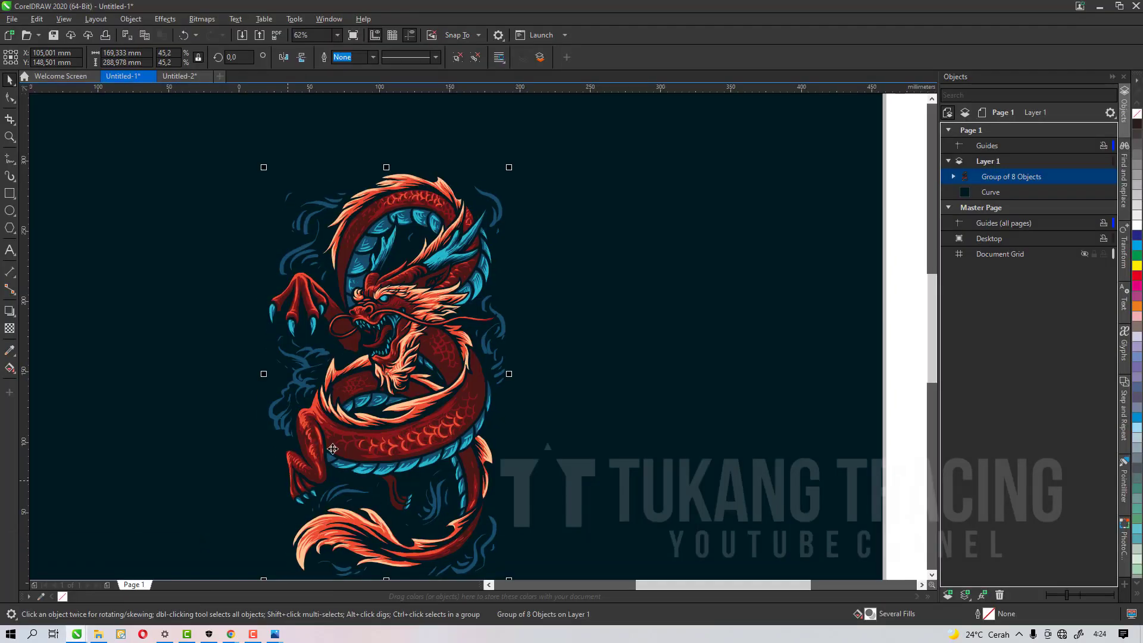
scroll(390, 426, down, 4)
scroll(403, 403, up, 2)
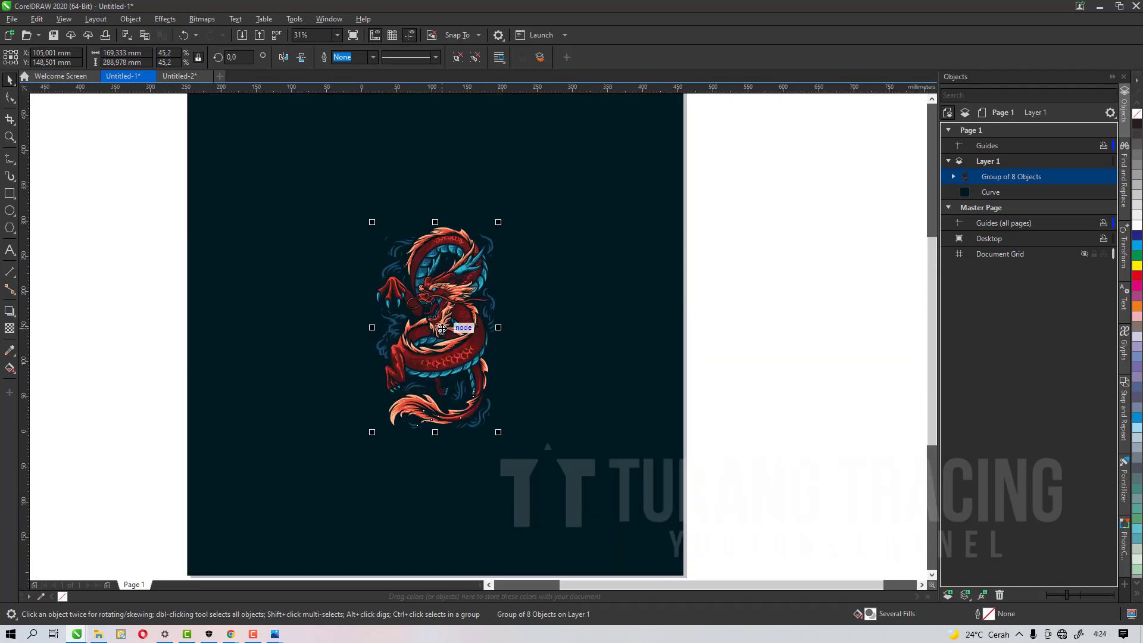
scroll(442, 328, down, 4)
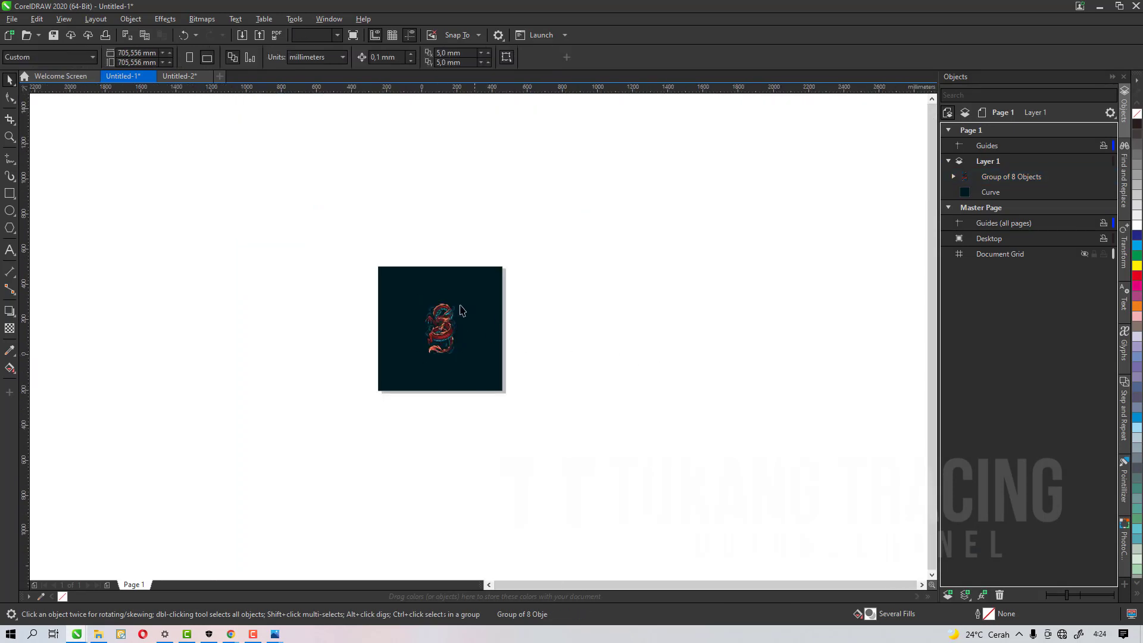
scroll(458, 305, up, 4)
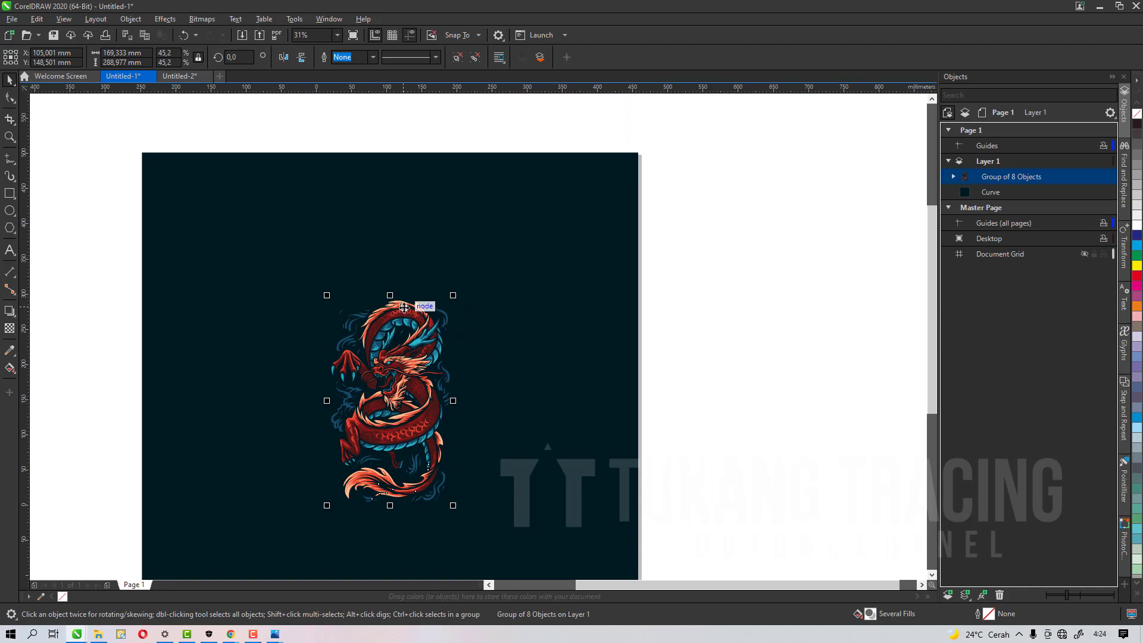
click(737, 304)
click(400, 374)
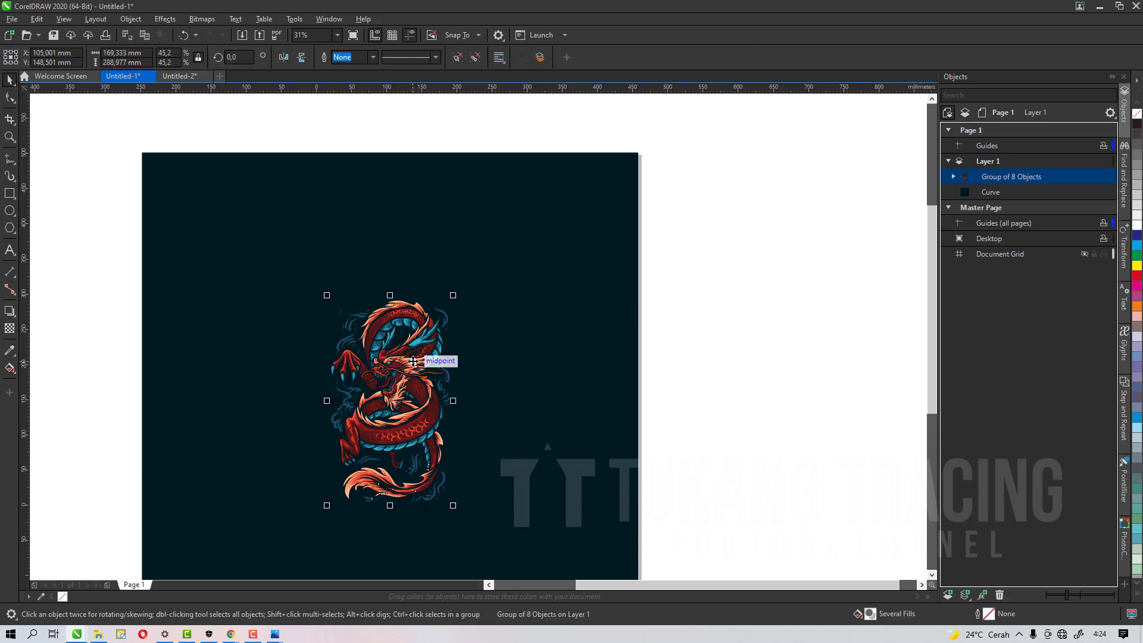
click(737, 309)
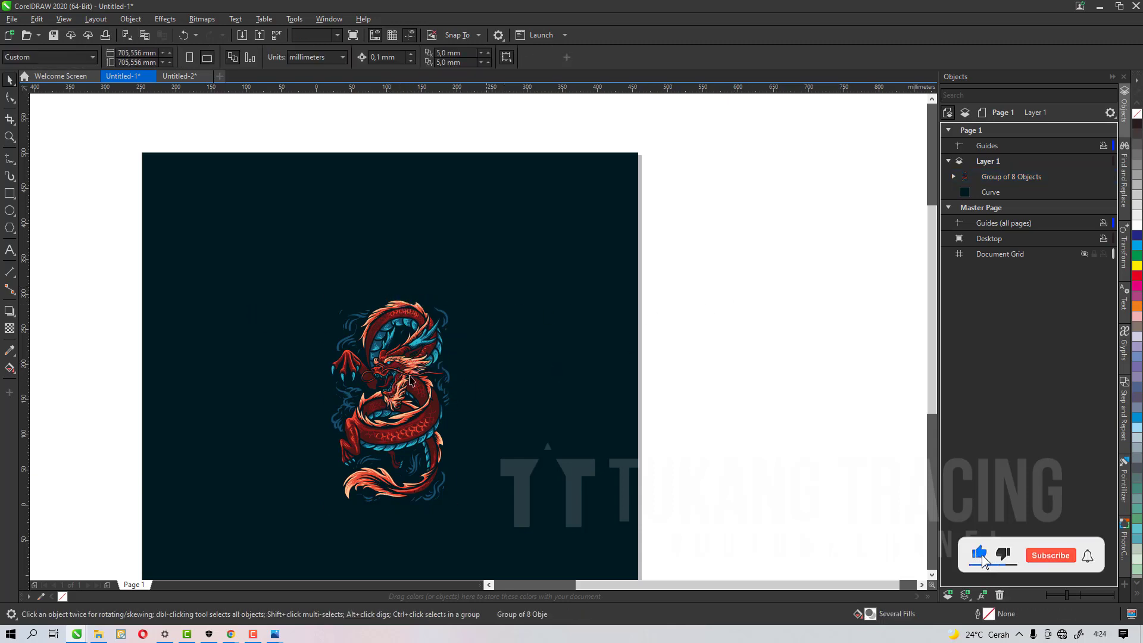
click(369, 377)
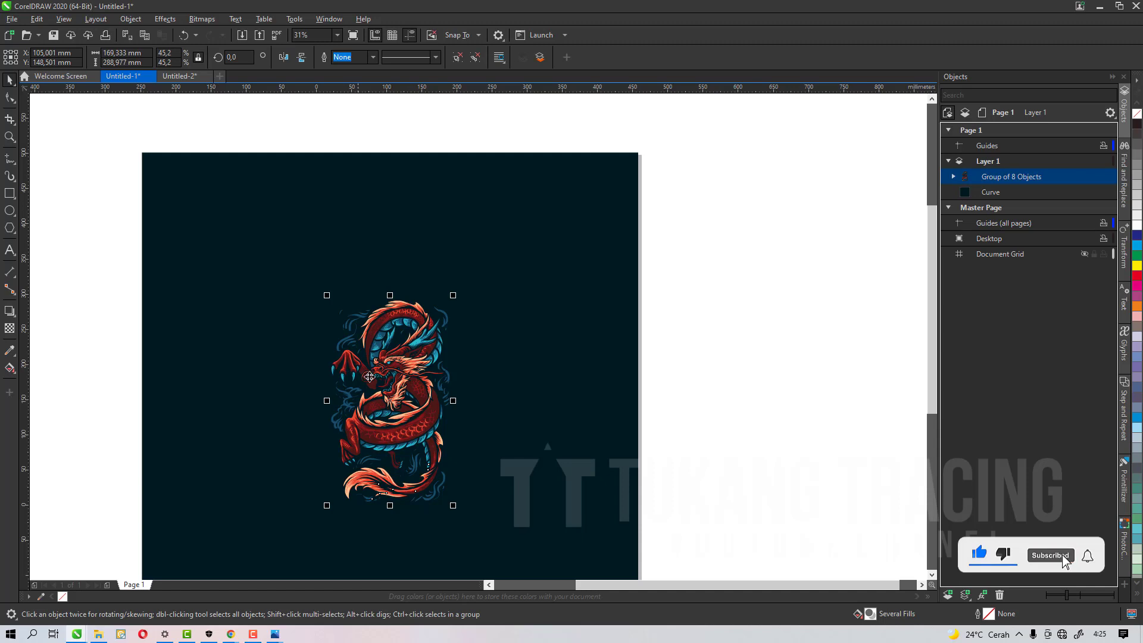
Step: Draw a square about 450 mm wide on the empty area beside the dark page background
click(10, 193)
scroll(324, 239, down, 2)
scroll(530, 270, up, 2)
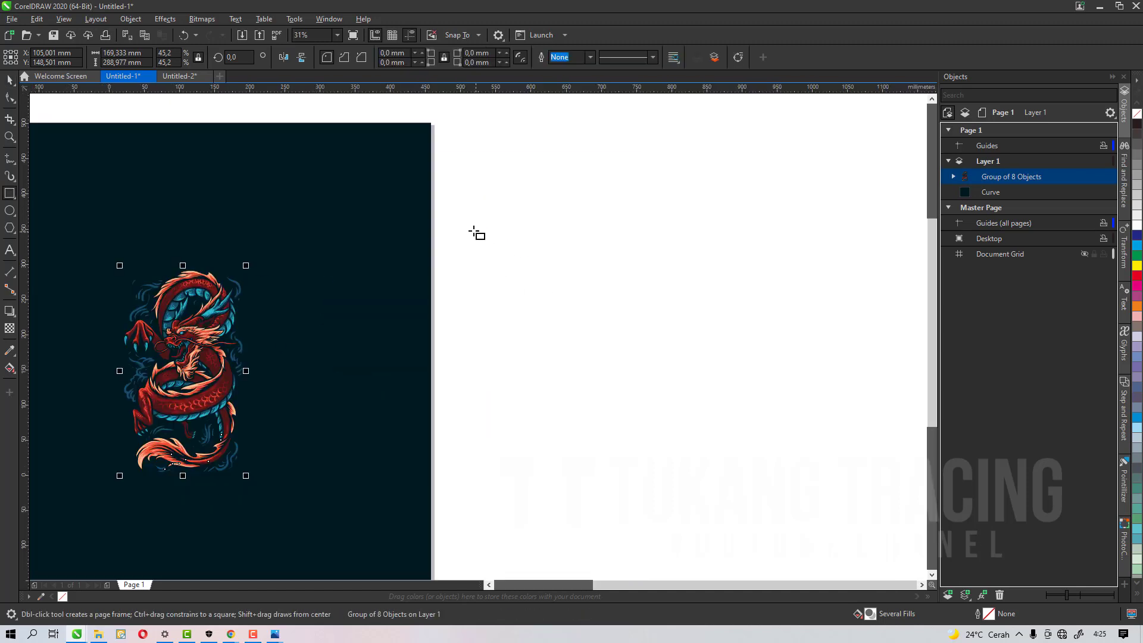
drag(466, 227, 787, 452)
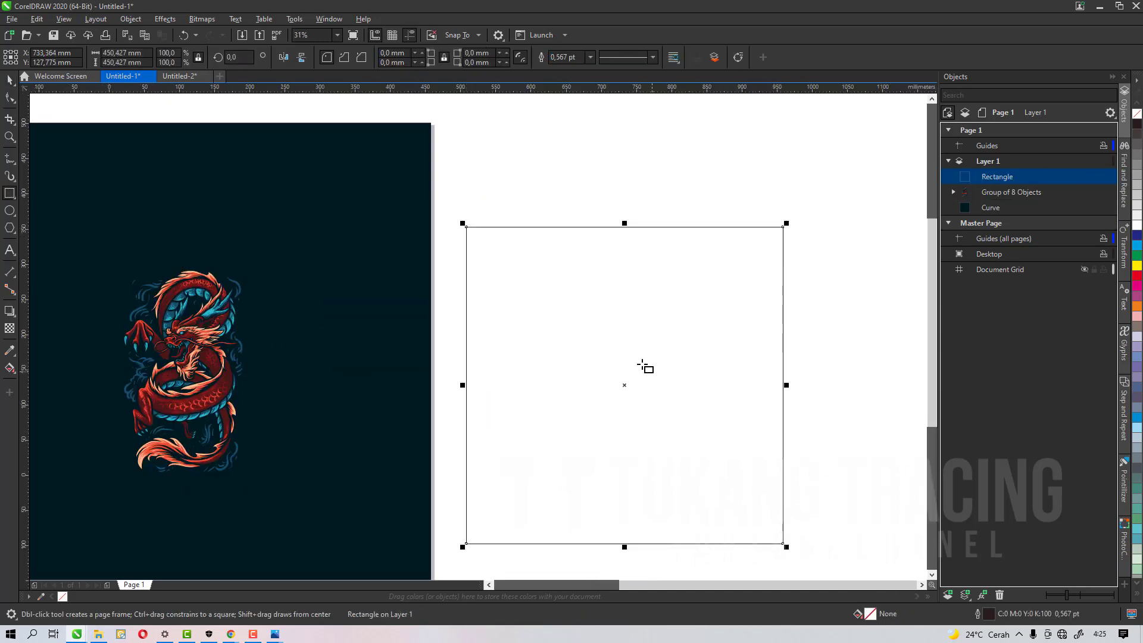
key(space)
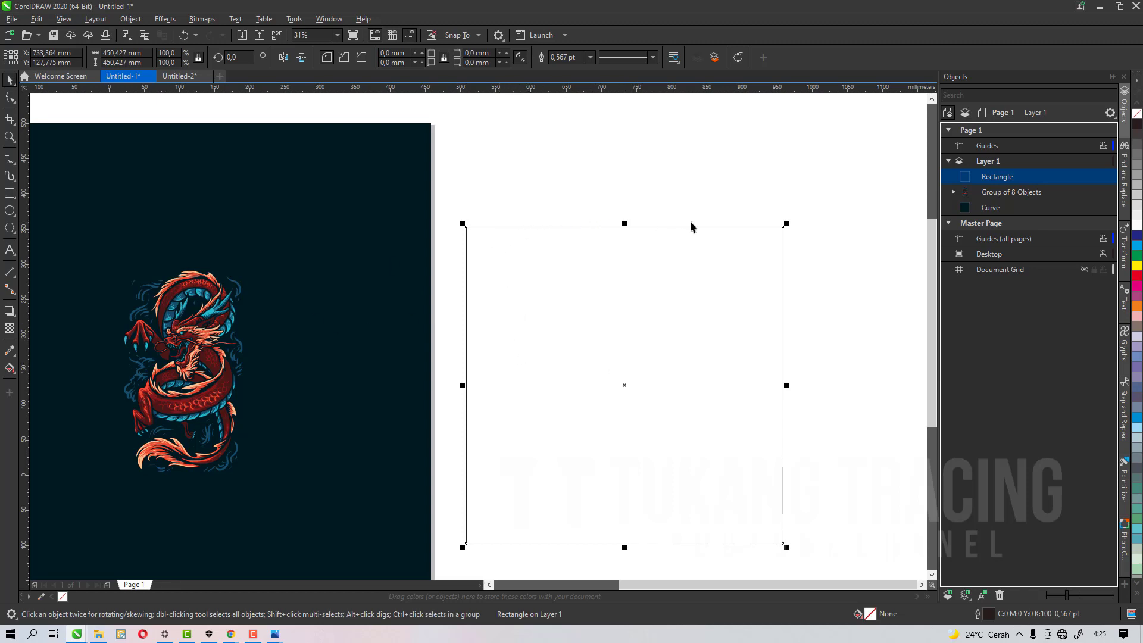
Step: Set the square's width to 4000 px with proportional scaling
click(149, 53)
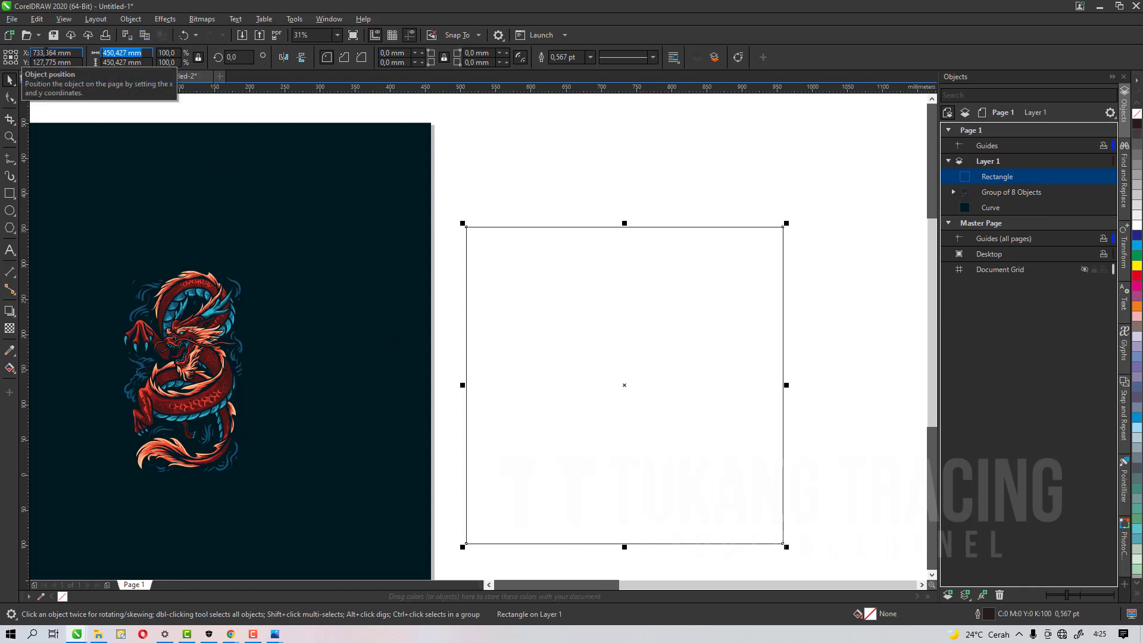
text(4000)
key(Return)
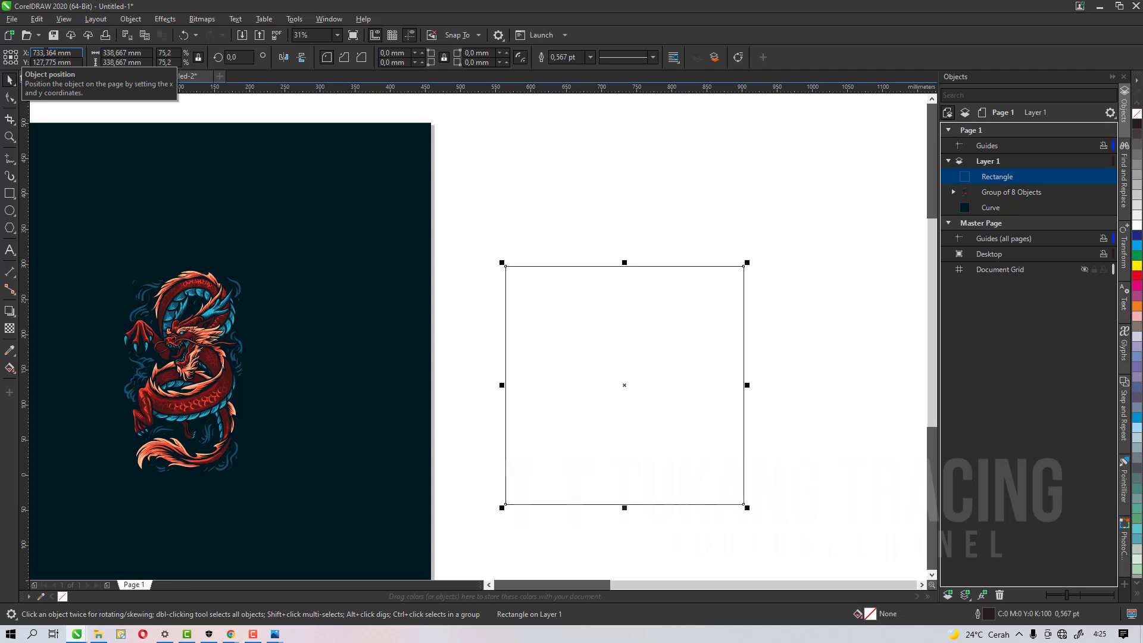
Step: Fill the square with the dark colour sampled from the page background
scroll(646, 404, up, 2)
scroll(523, 376, down, 2)
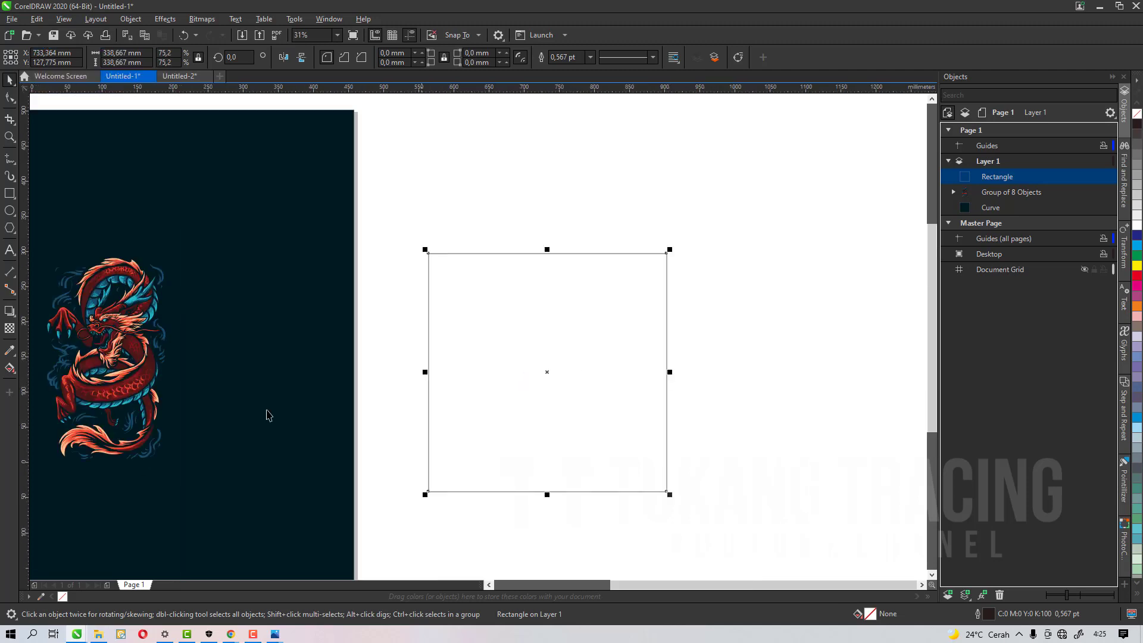
click(9, 350)
click(255, 377)
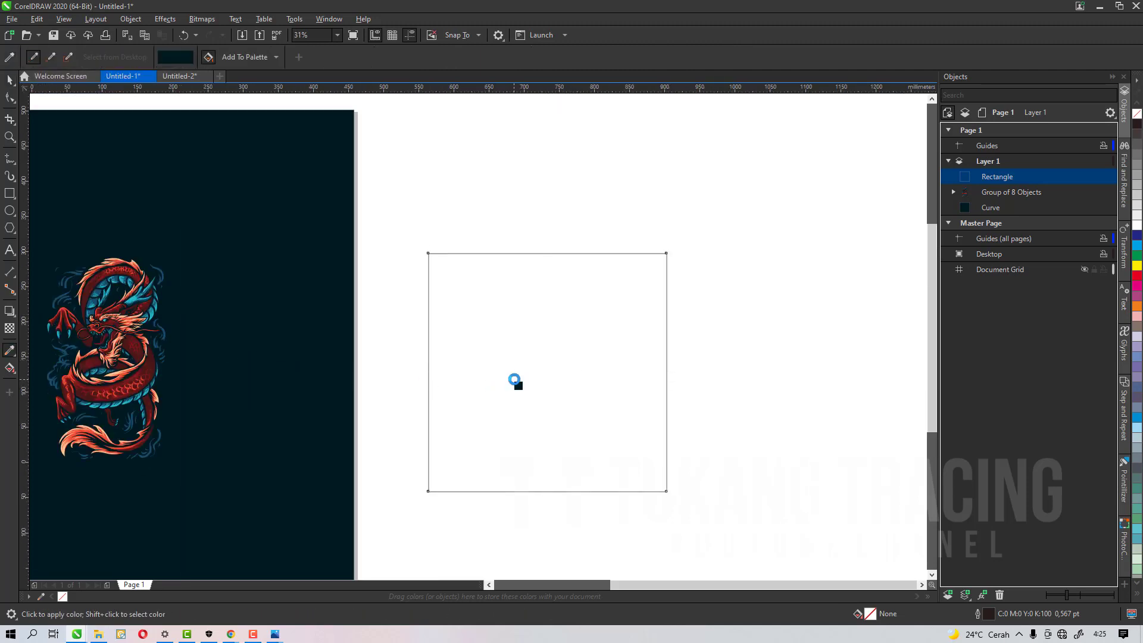
click(515, 378)
Step: Bring the dragon group to the front and move it onto the dark square
key(space)
click(121, 350)
key(shift+Page_Up)
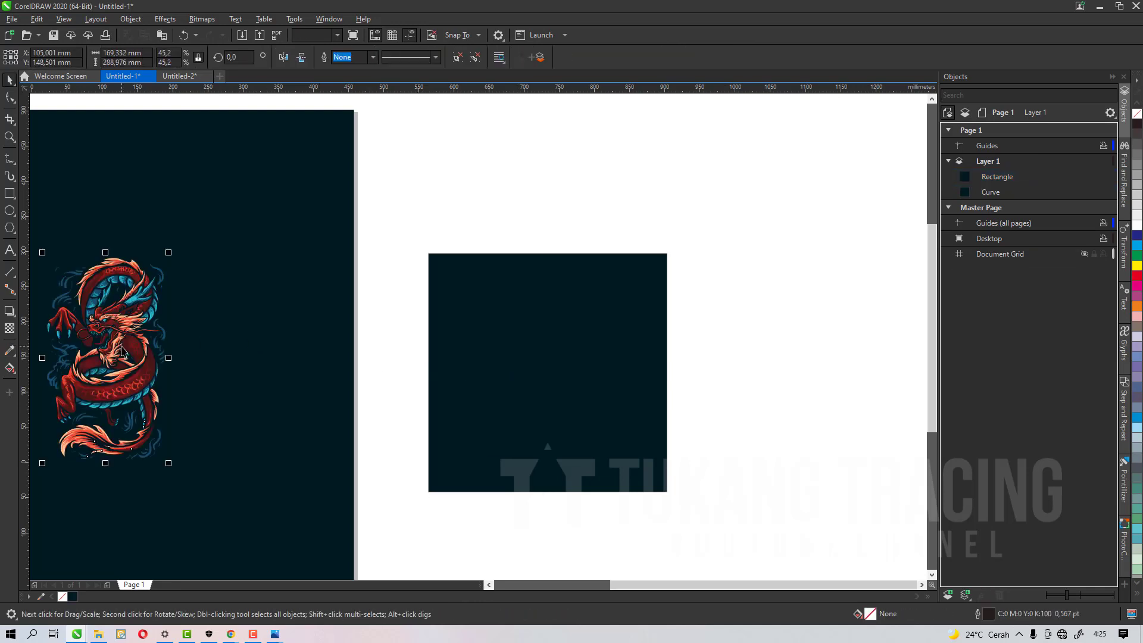
drag(121, 350, 520, 349)
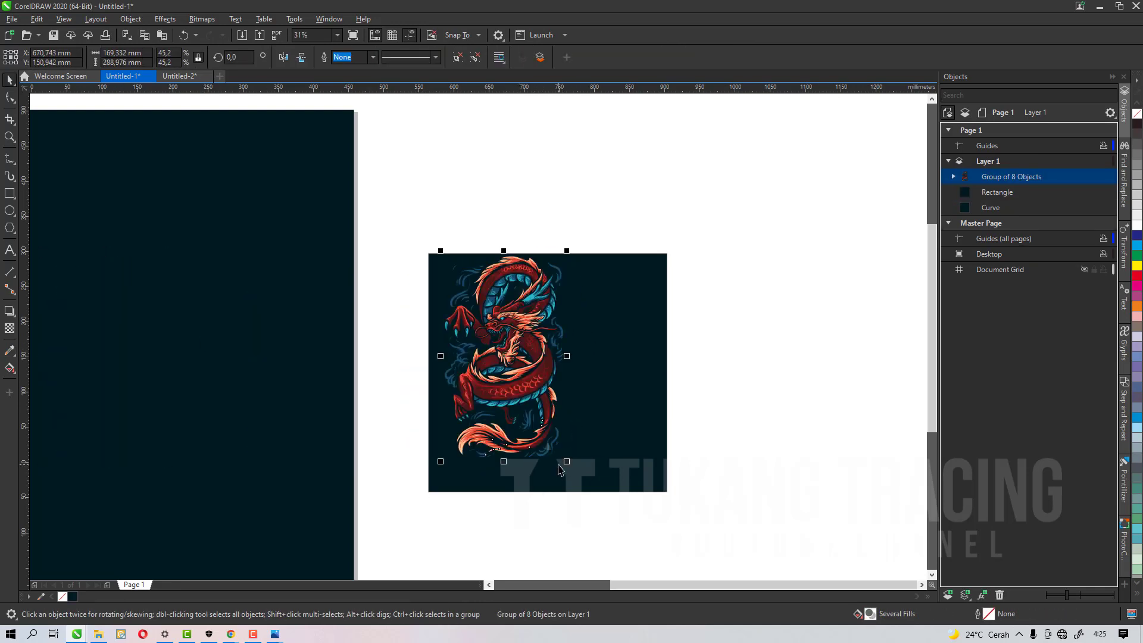
Step: Enlarge the dragon group to about 194 mm wide and centre it horizontally and vertically on the square
drag(575, 467, 592, 497)
drag(569, 417, 647, 363)
shift+click(664, 353)
key(c)
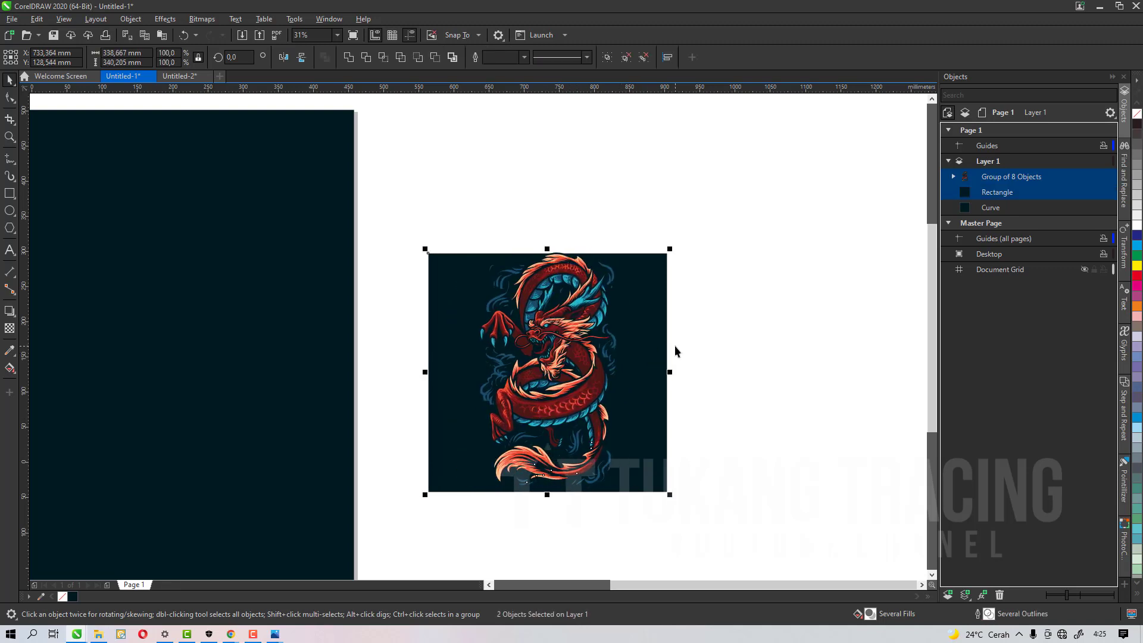
key(e)
click(690, 344)
click(651, 277)
click(597, 292)
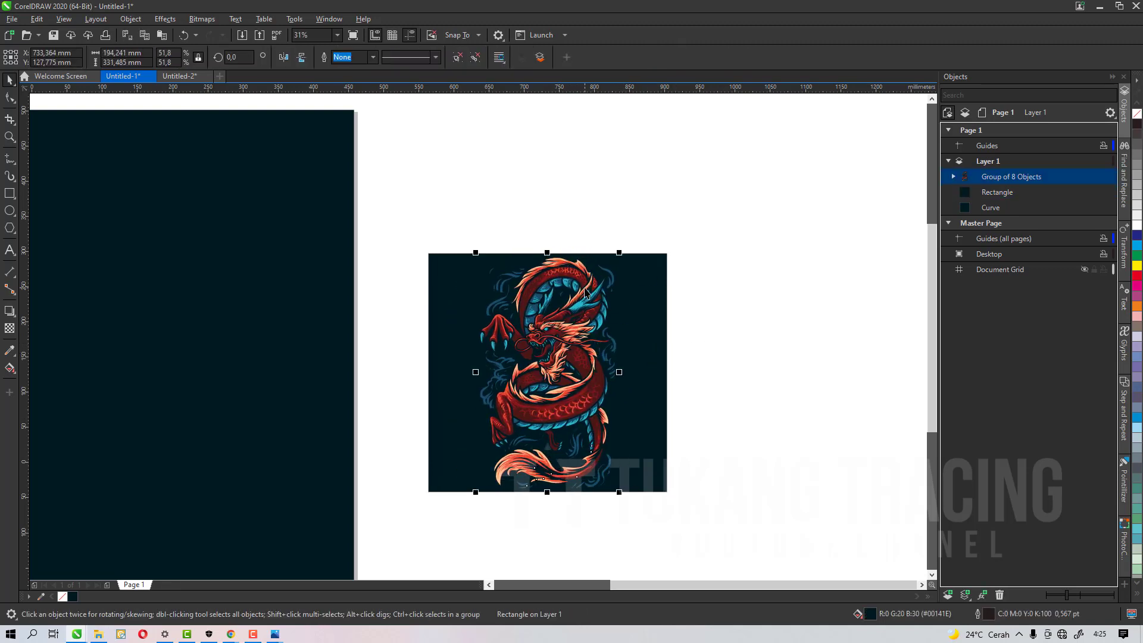
Step: Export only the selected dark square and dragon group to the Desktop as a JPEG named naga3
drag(383, 230, 776, 542)
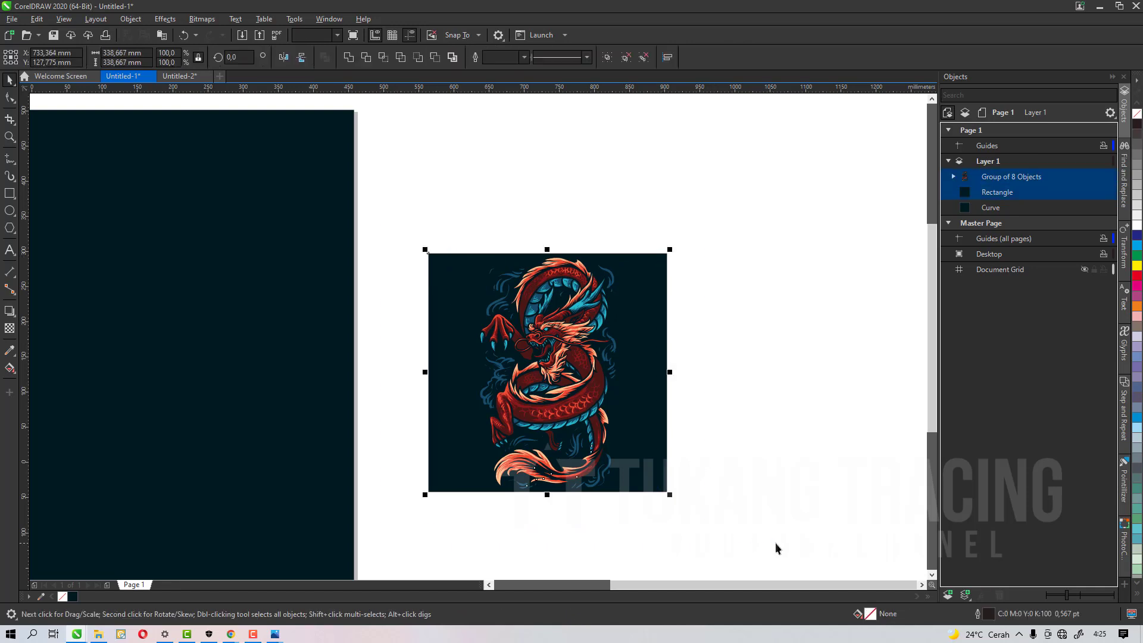
key(ctrl+e)
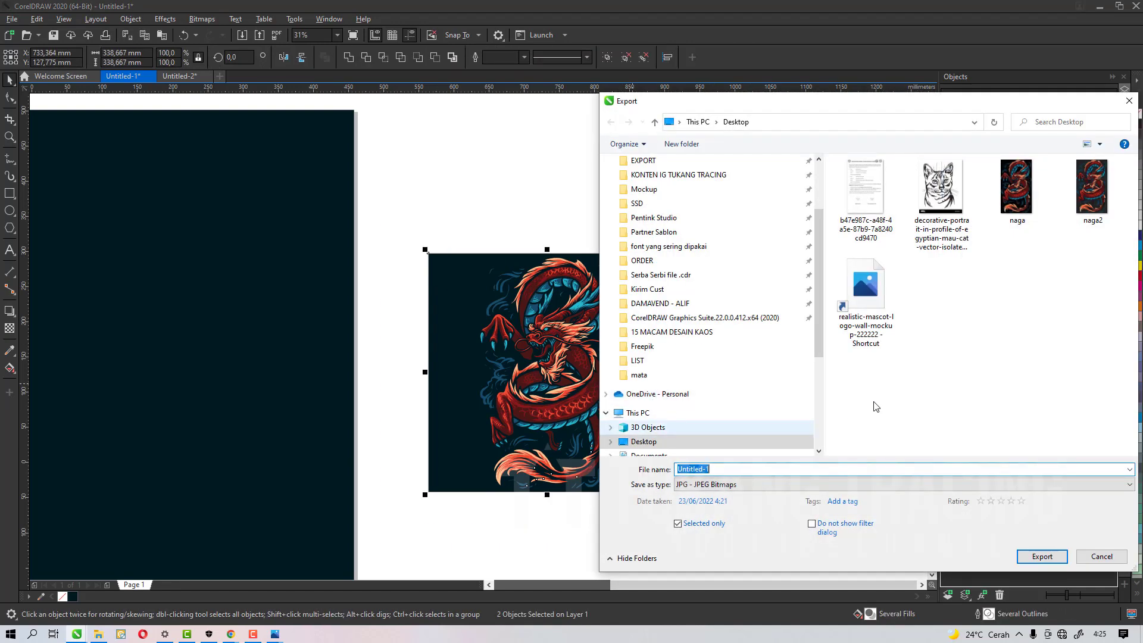
click(785, 469)
click(1092, 190)
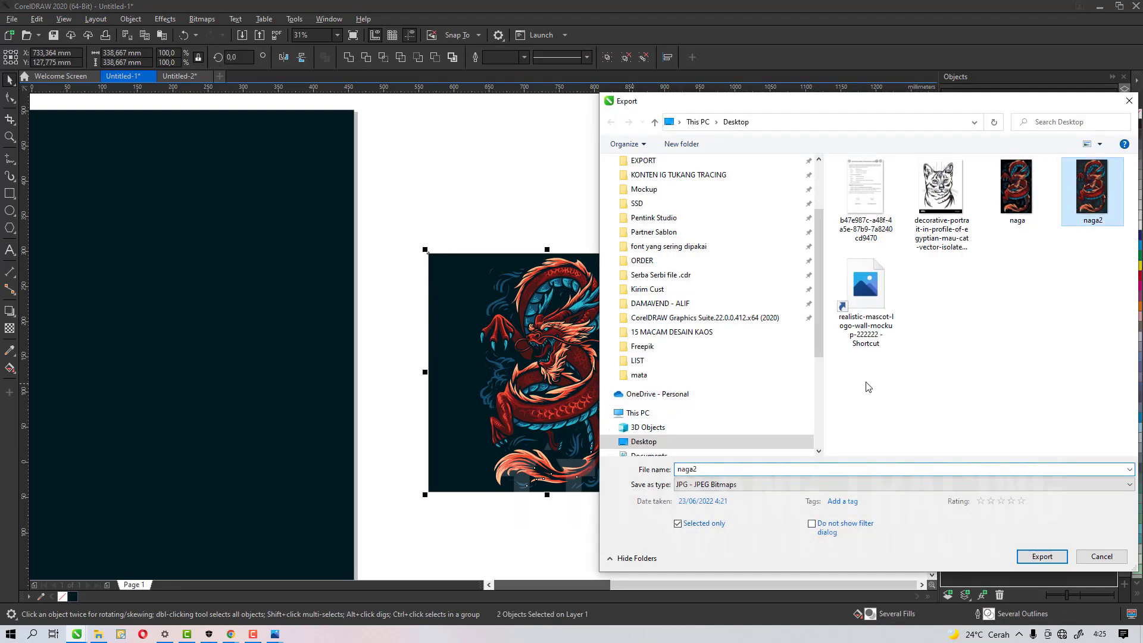
click(780, 469)
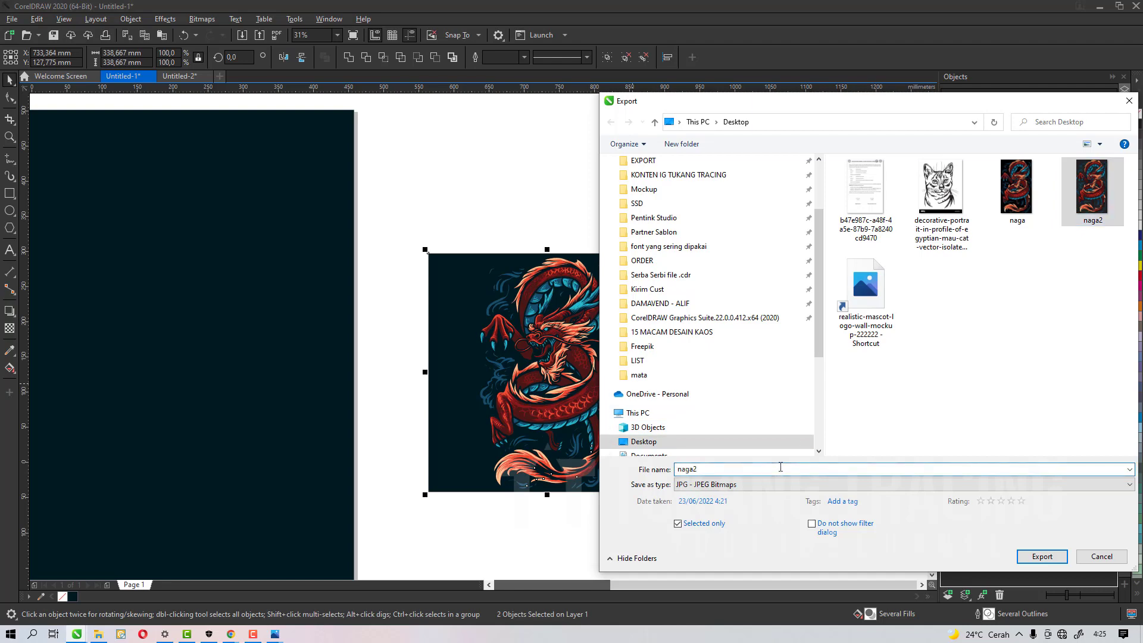
key(Return)
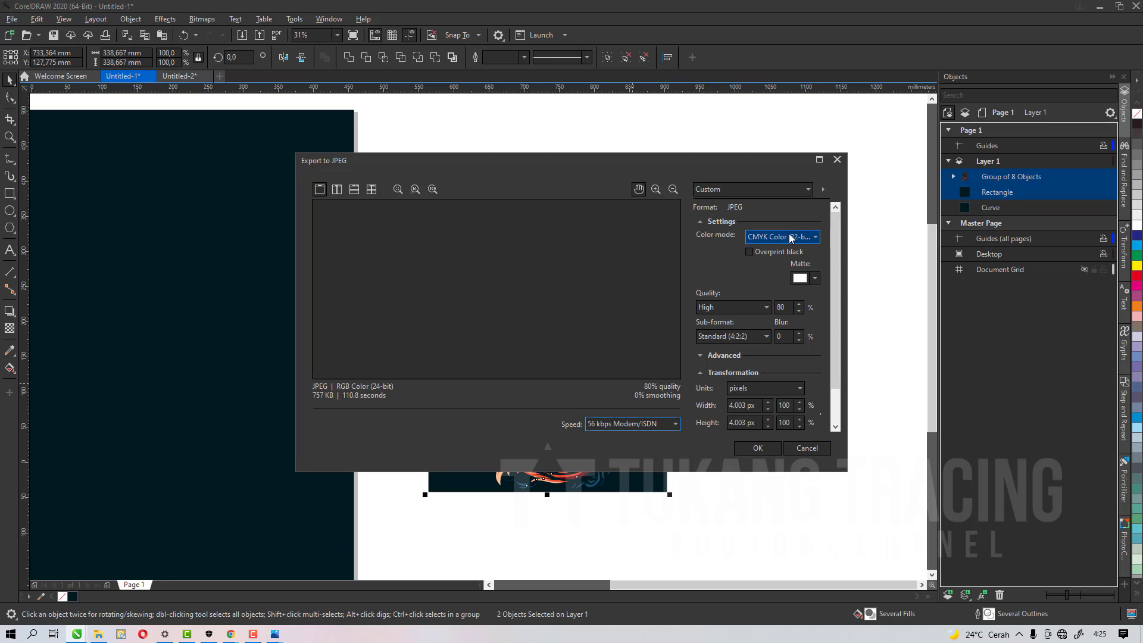
Step: Set the JPEG colour mode to RGB Color (24-bit), sample the matte from the preview's dark surround, and complete the export
click(790, 238)
click(794, 263)
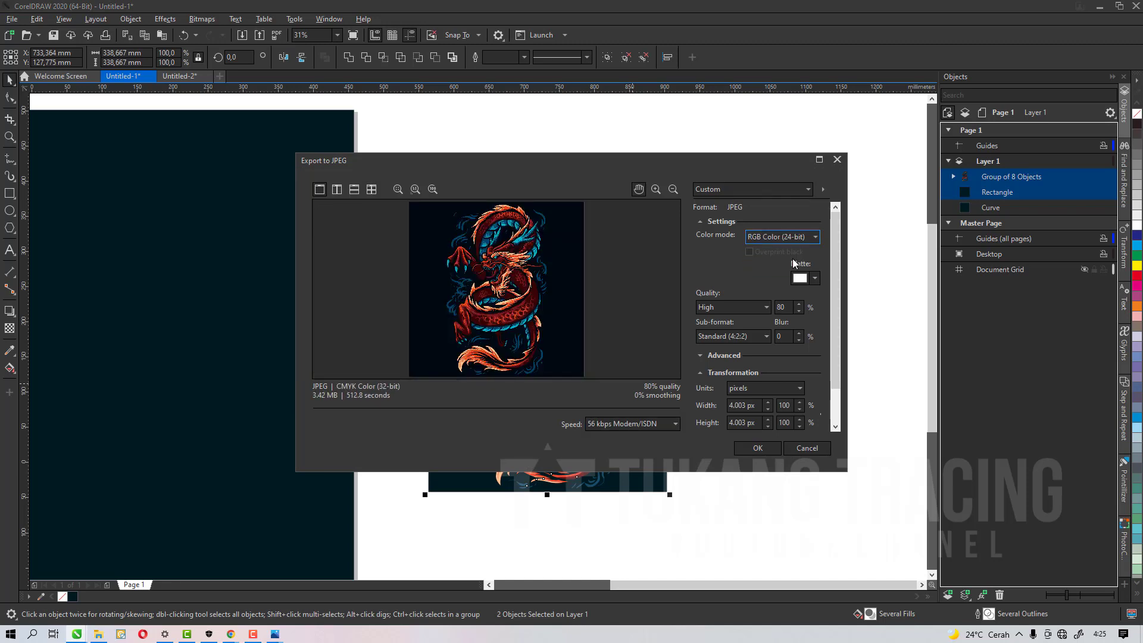
click(814, 279)
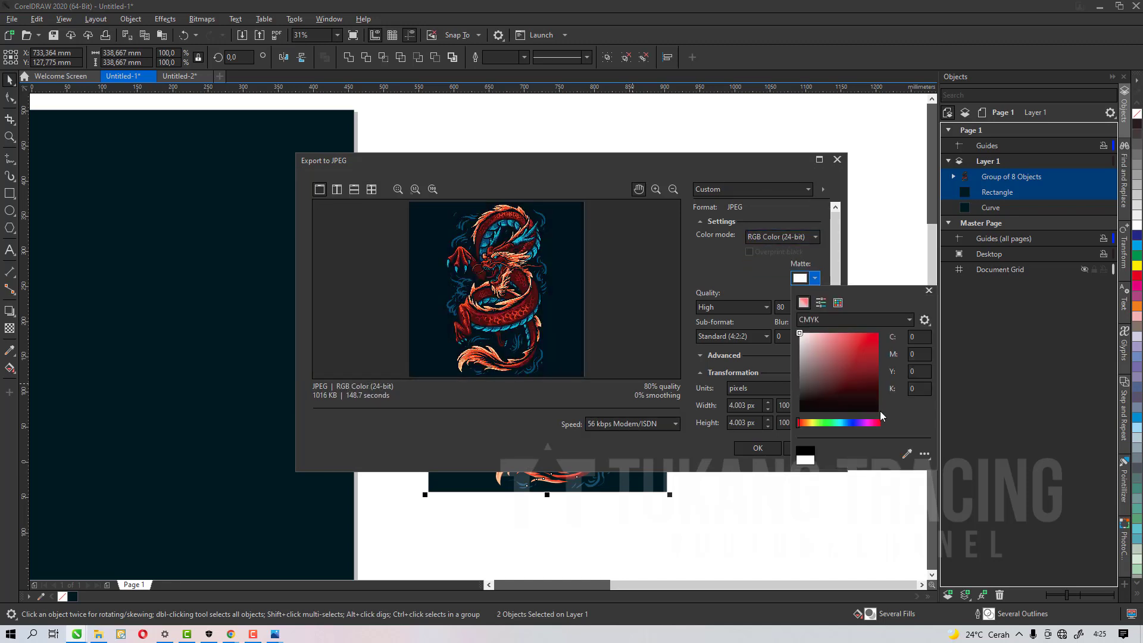
click(905, 456)
click(614, 346)
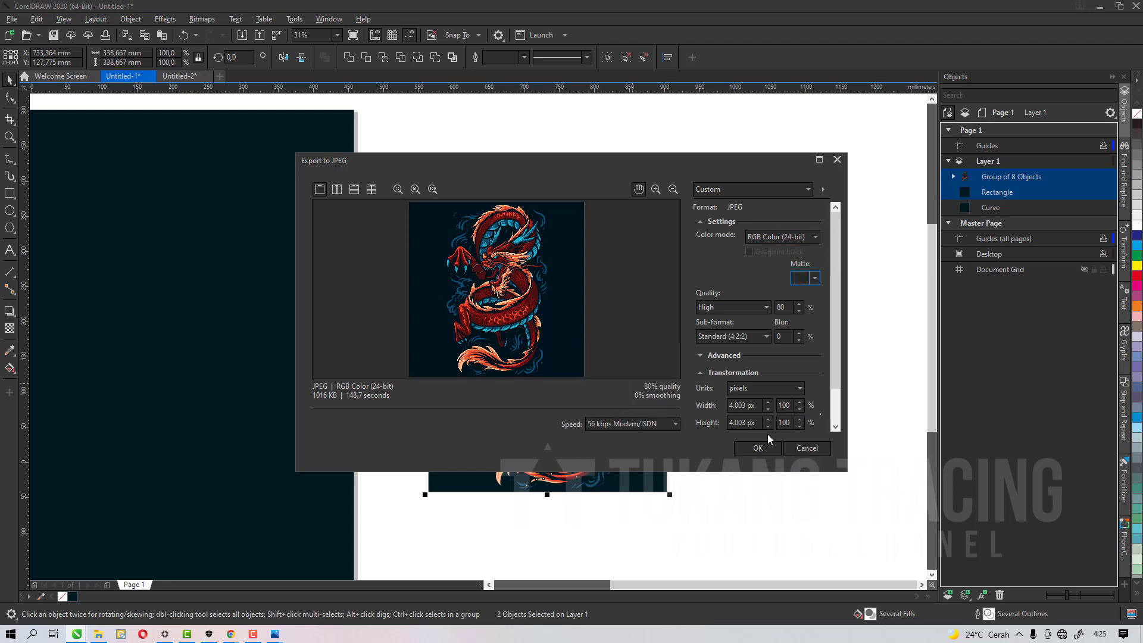
click(759, 448)
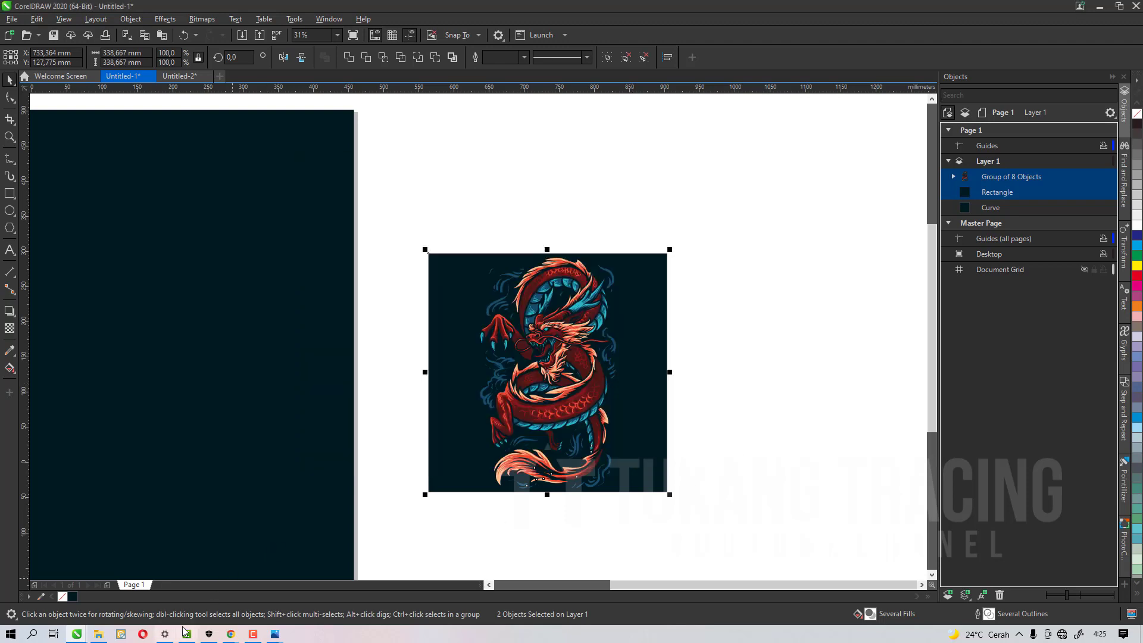
Step: Open naga3 from the Desktop folder in a maximized Photos window and examine the dragon's edges up close for sharpness
click(95, 635)
double_click(811, 543)
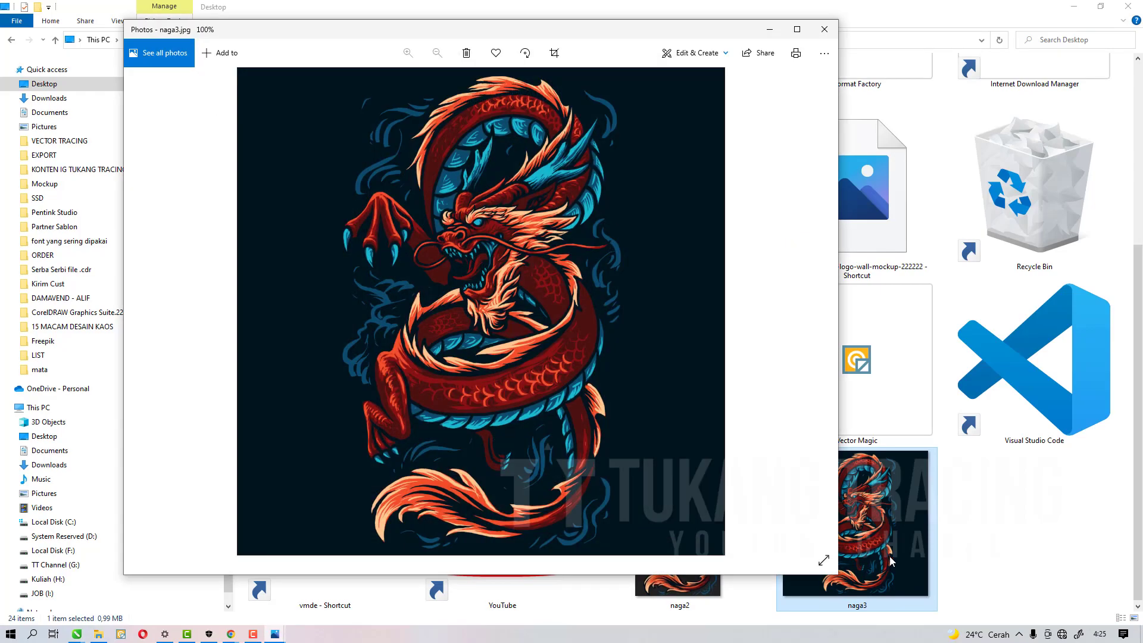
click(797, 29)
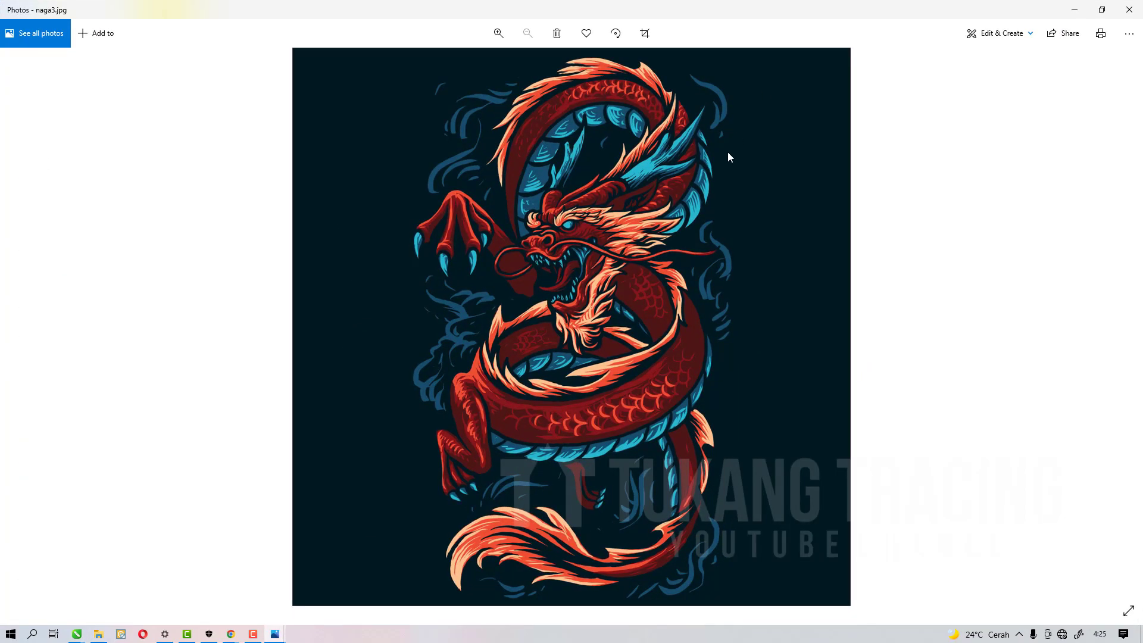
scroll(710, 335, up, 2)
scroll(710, 335, up, 5)
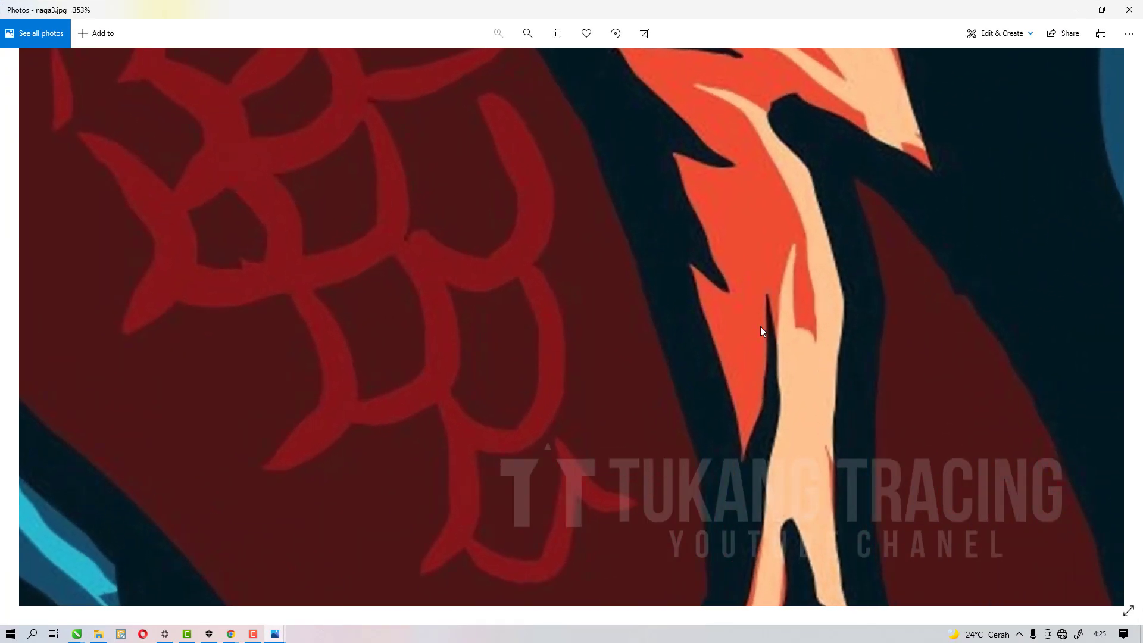
scroll(760, 326, down, 2)
scroll(597, 334, down, 3)
scroll(316, 336, up, 4)
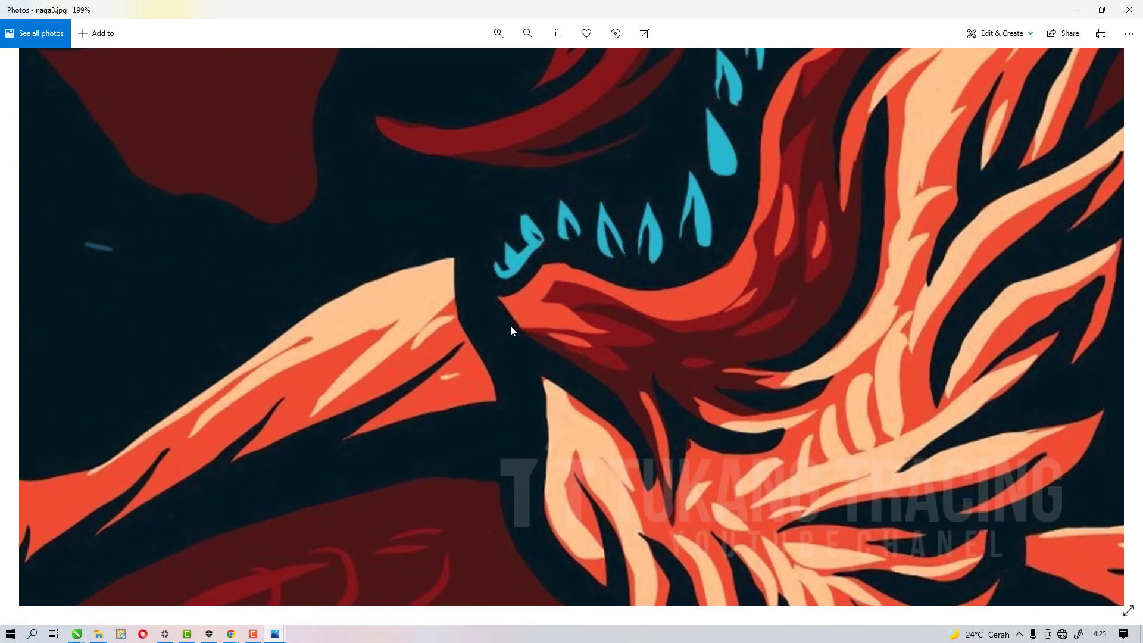
scroll(510, 325, down, 1)
scroll(539, 344, down, 3)
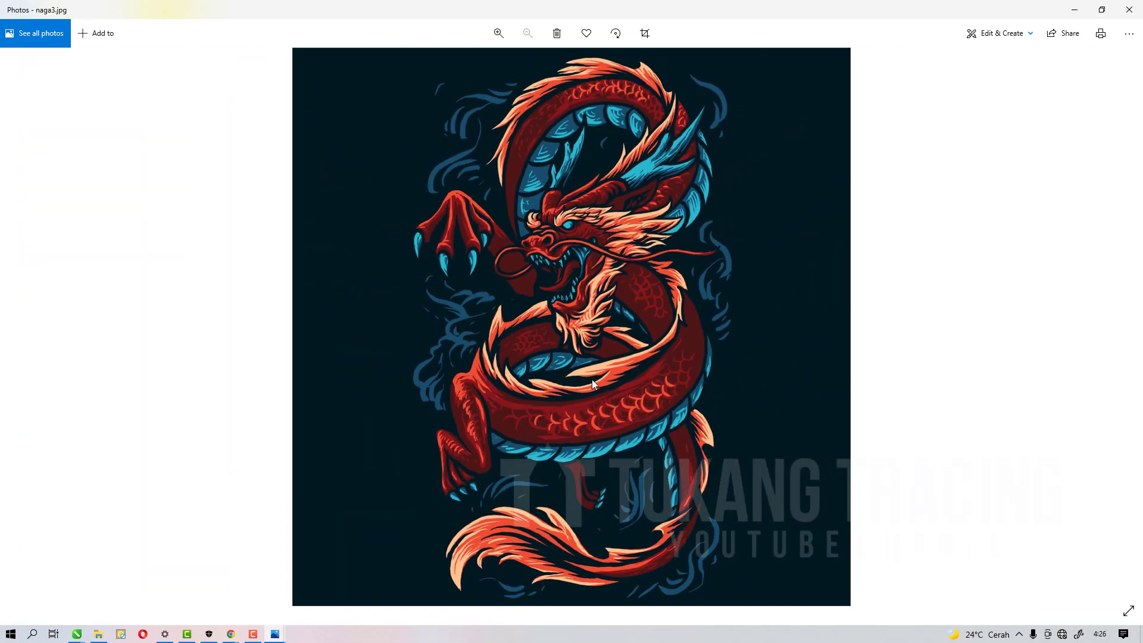
Step: Compare the sharpness of naga2 and naga3 around the dragon's mouth and beard at high magnification
mouse_move(275, 633)
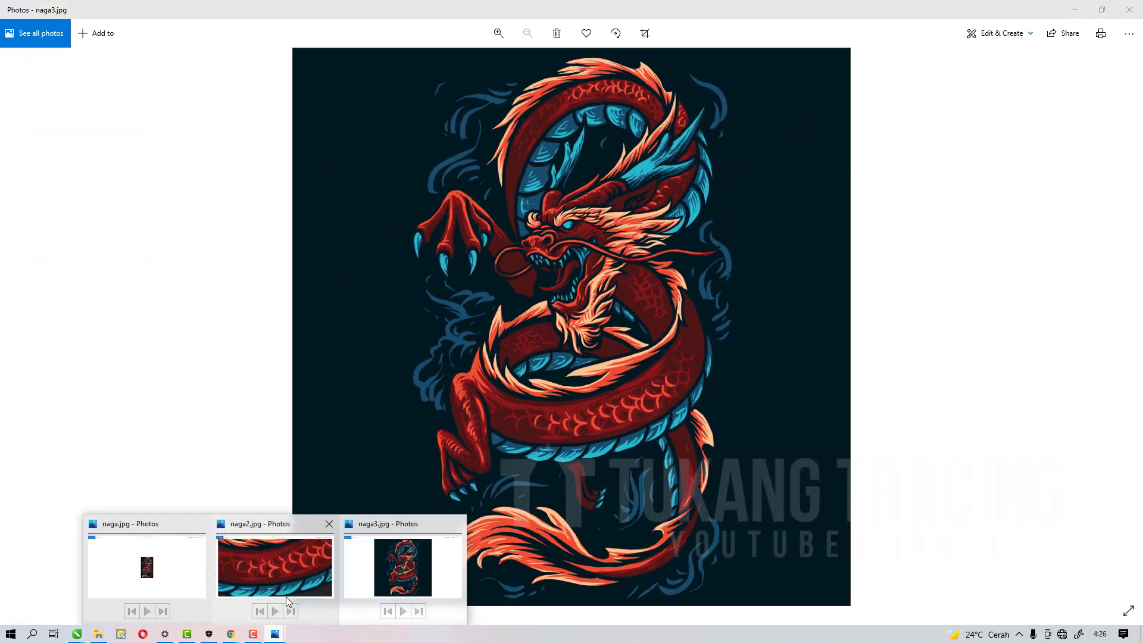
click(309, 560)
scroll(559, 444, down, 3)
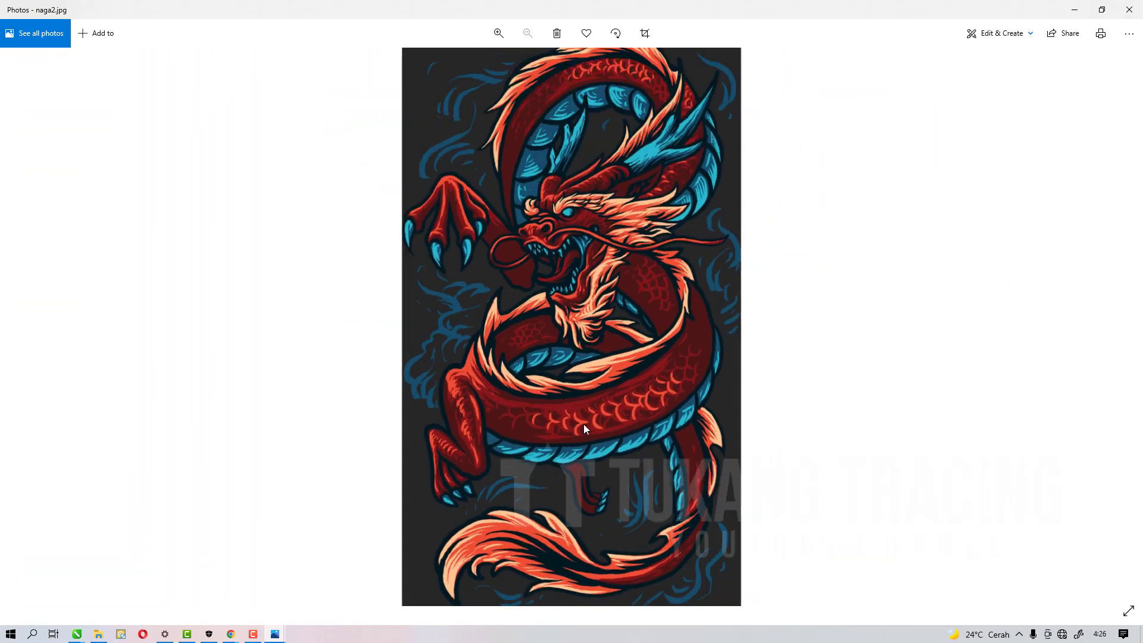
scroll(584, 424, up, 4)
scroll(579, 272, down, 2)
scroll(574, 294, up, 2)
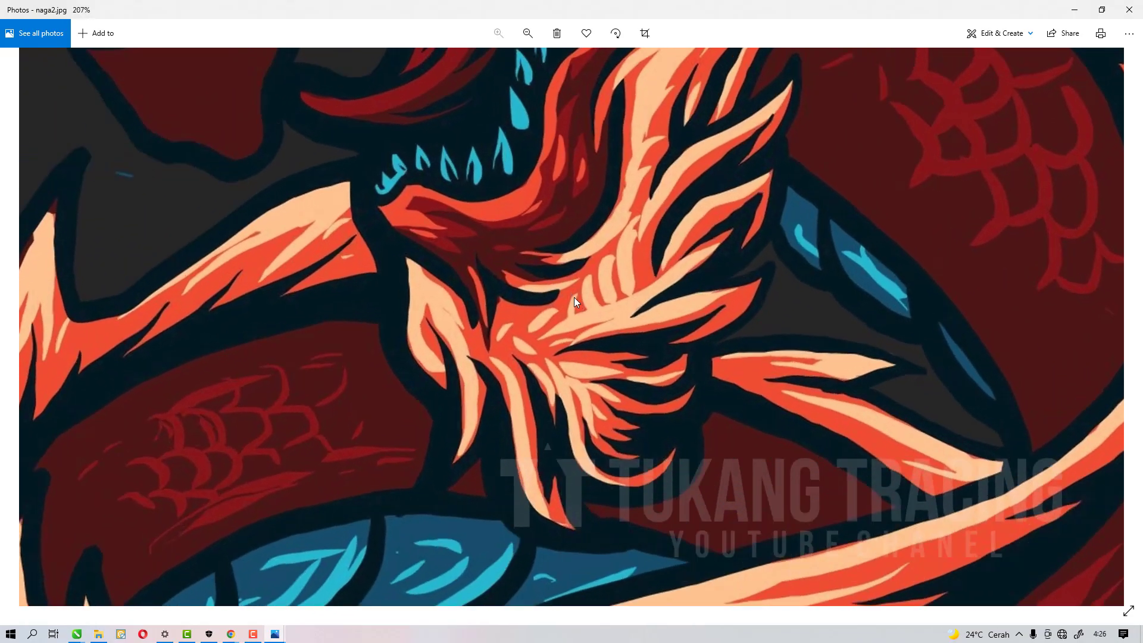
mouse_move(284, 636)
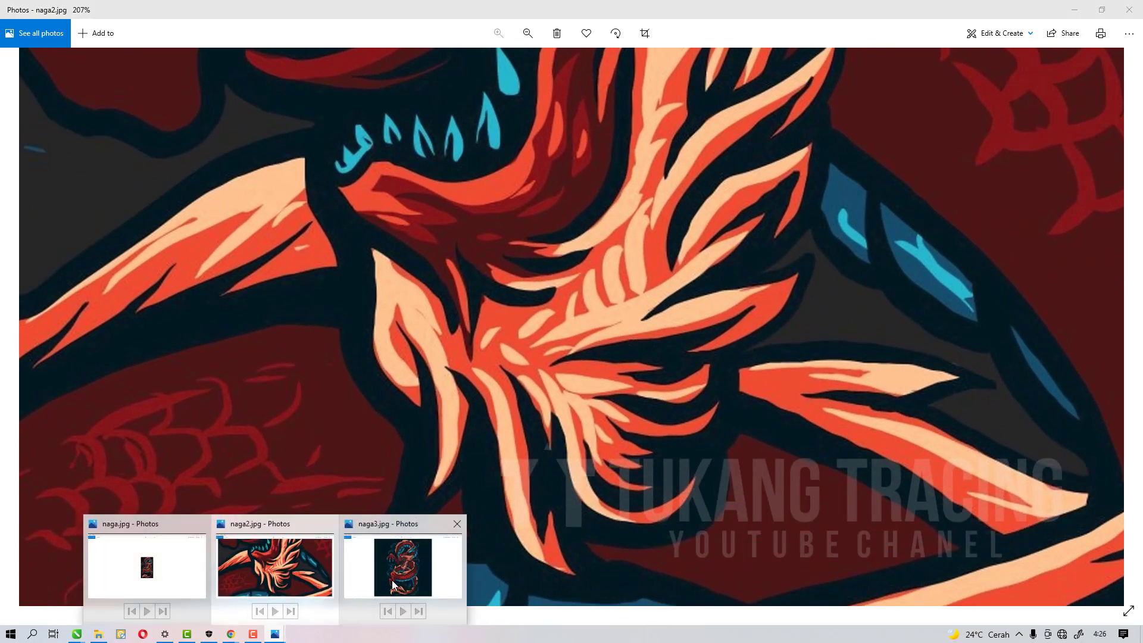
click(395, 578)
scroll(612, 314, up, 8)
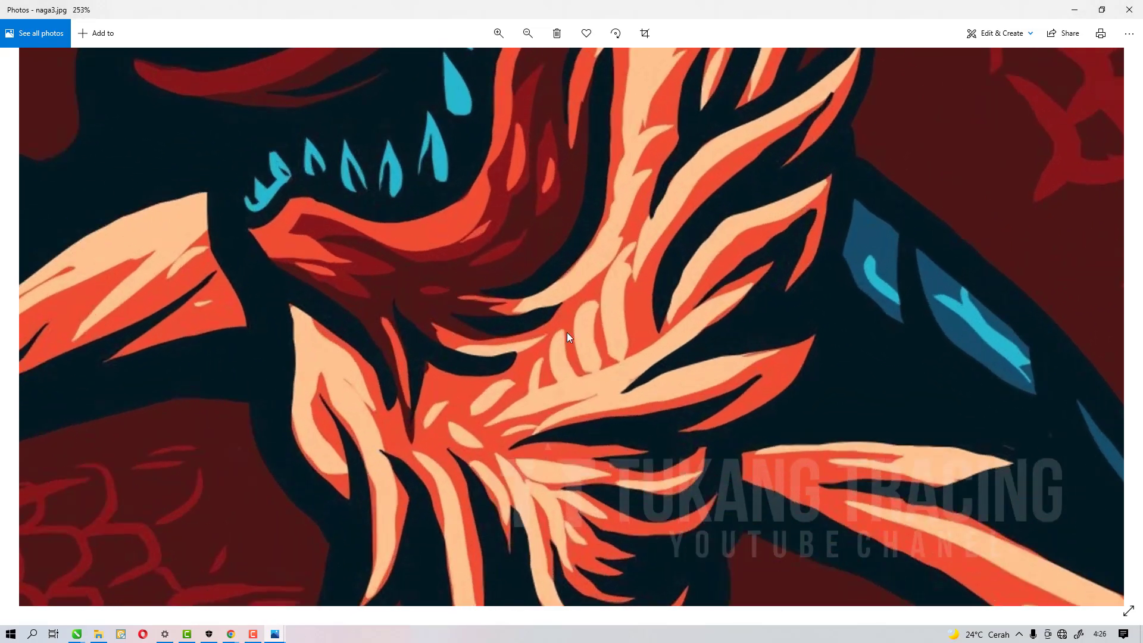
scroll(520, 318, down, 8)
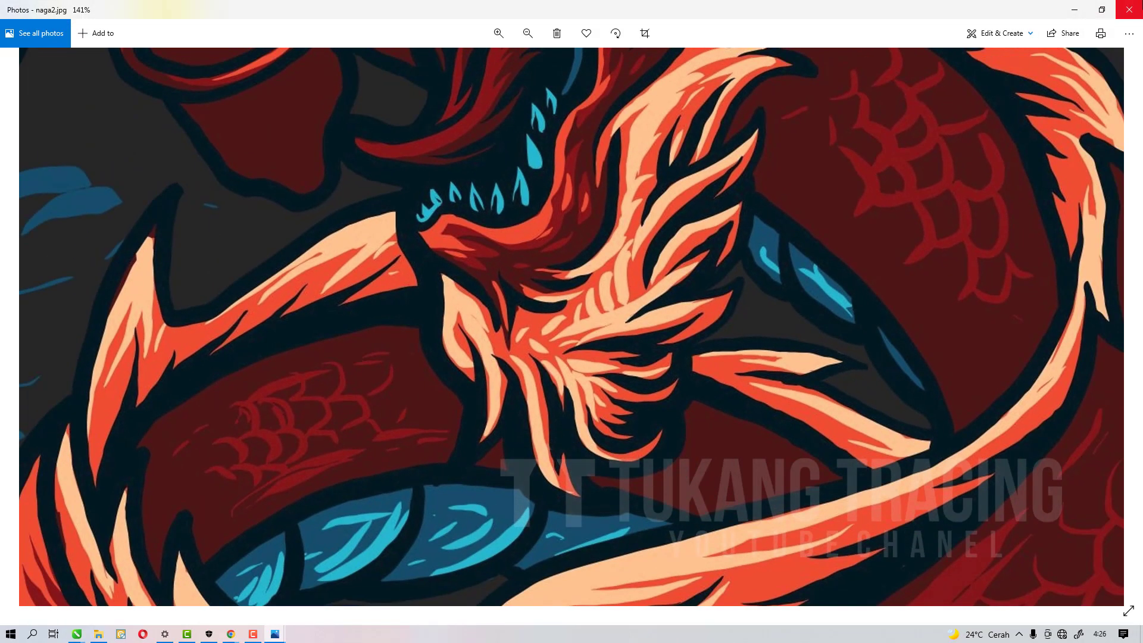
Step: Close the naga2 image, reopen naga3 for another look at its detail, and close it again
click(1128, 10)
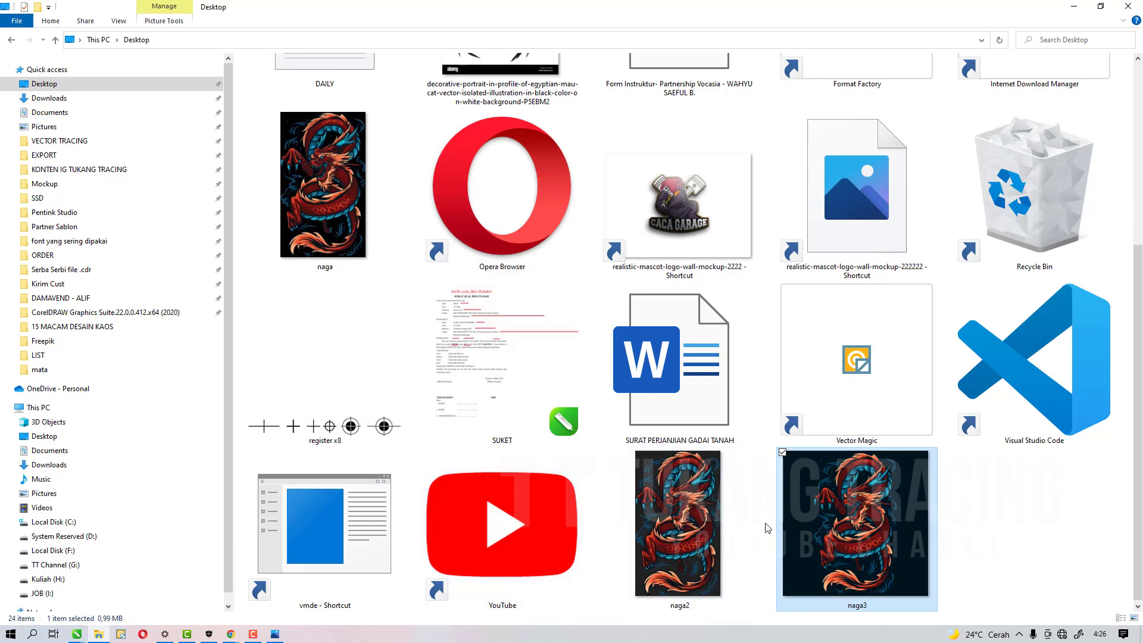
double_click(801, 514)
scroll(617, 427, up, 3)
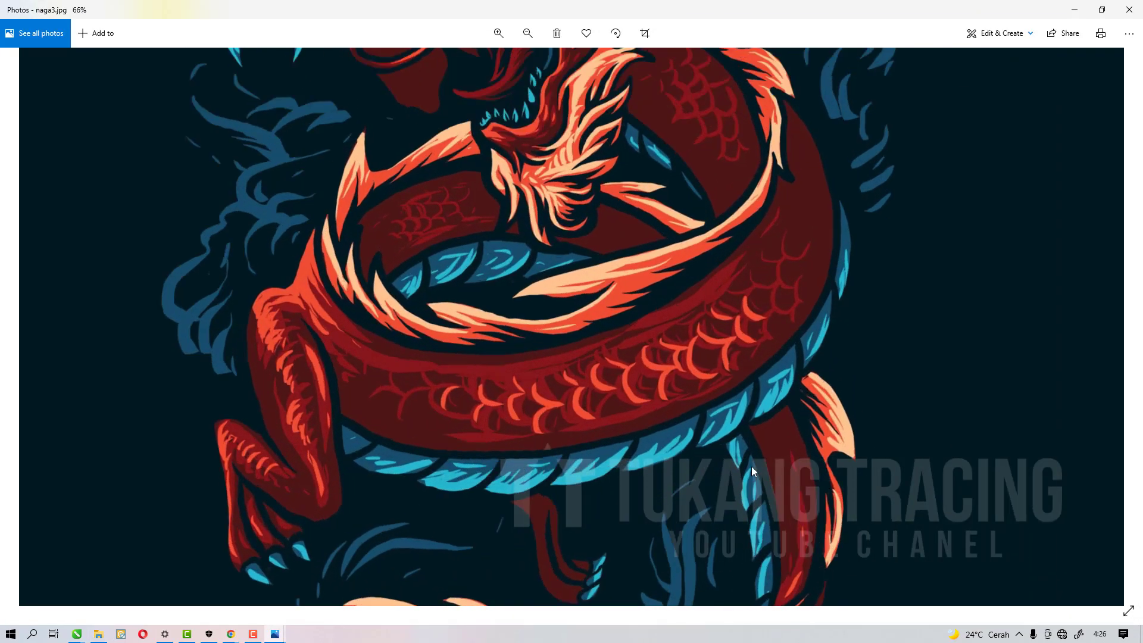
scroll(513, 426, down, 4)
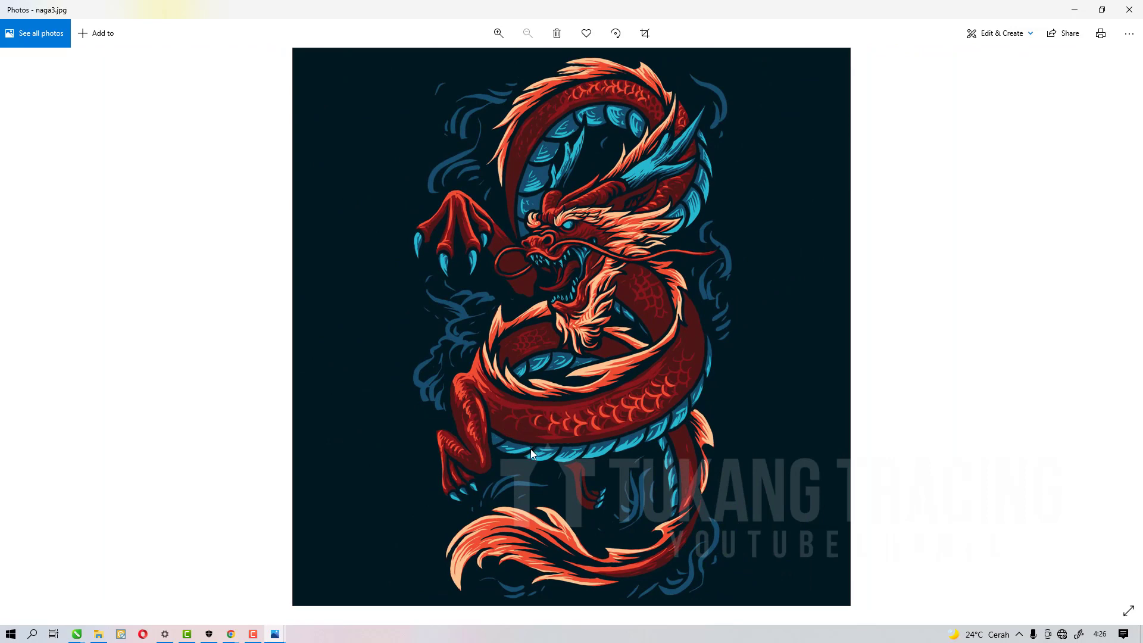
click(1129, 10)
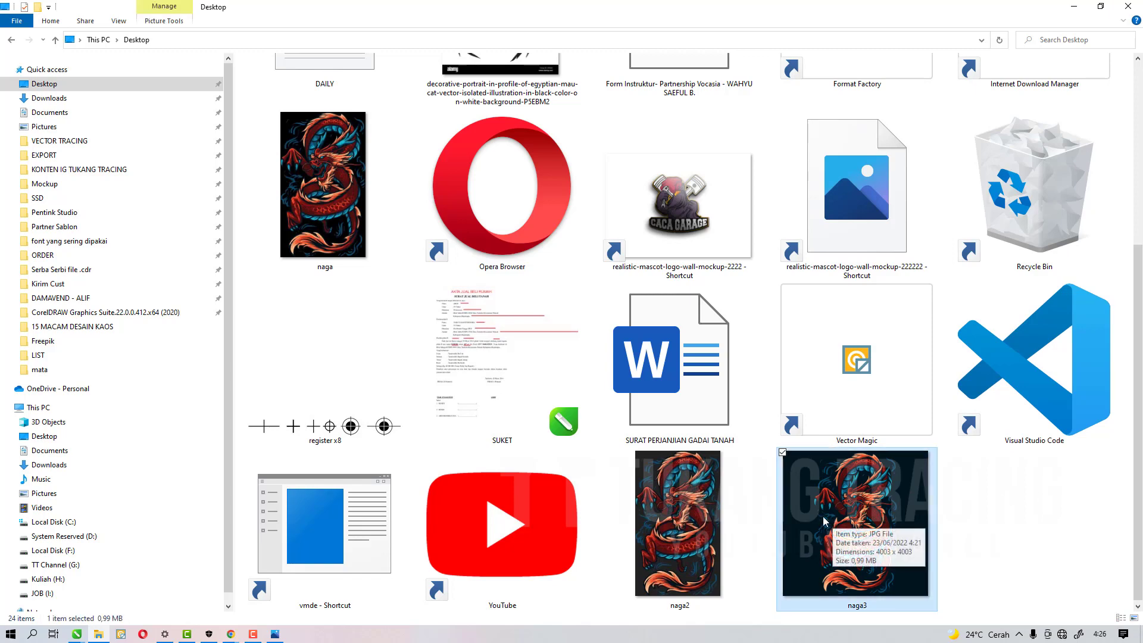
Step: Switch back to CorelDRAW and select the dark square together with the dragon to check their size in millimetres
click(165, 635)
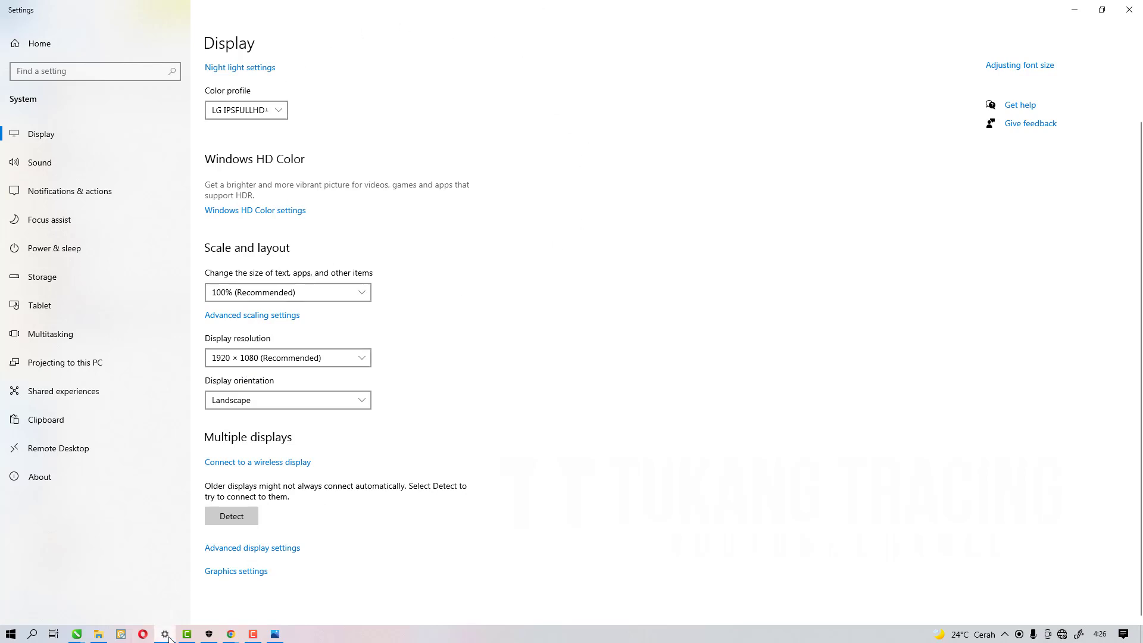
click(120, 634)
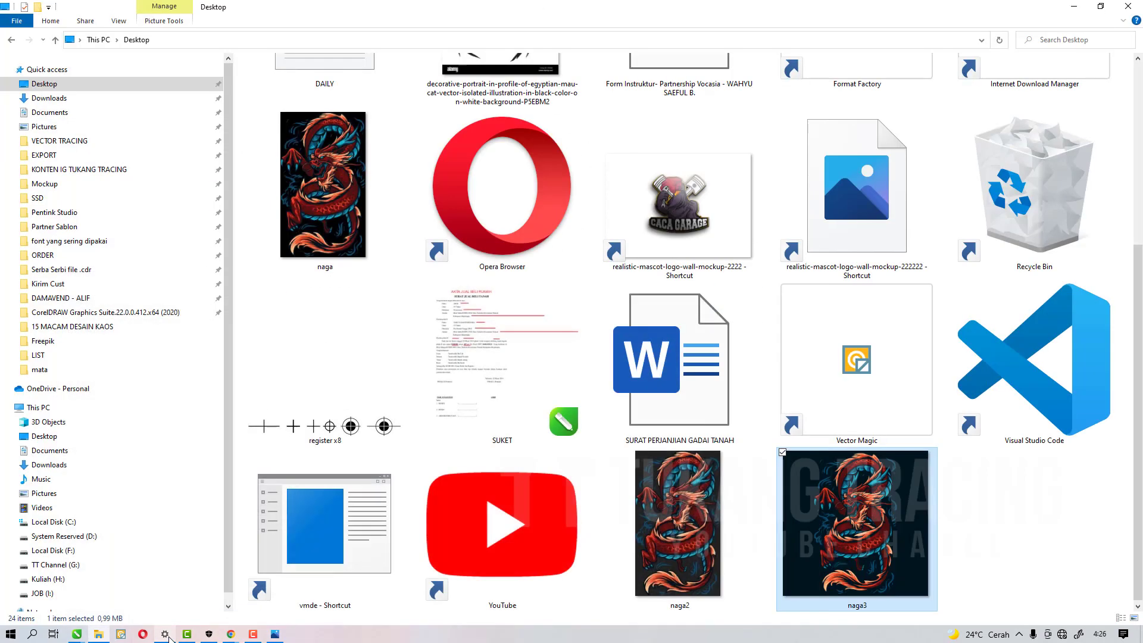
click(76, 634)
click(83, 598)
scroll(442, 357, down, 2)
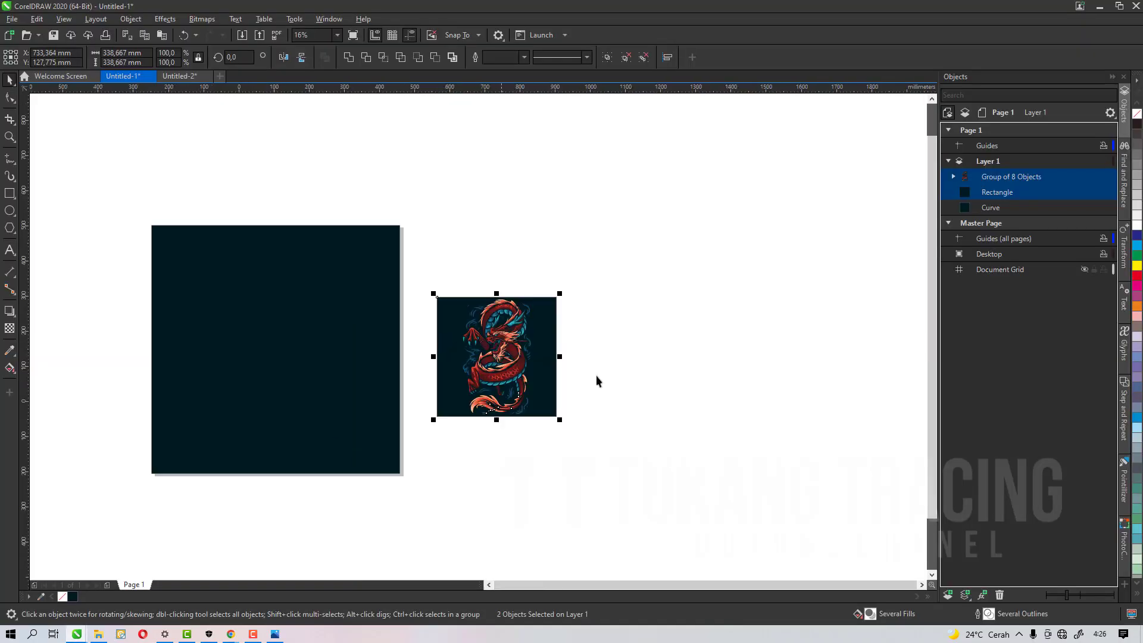
click(597, 380)
scroll(516, 341, up, 2)
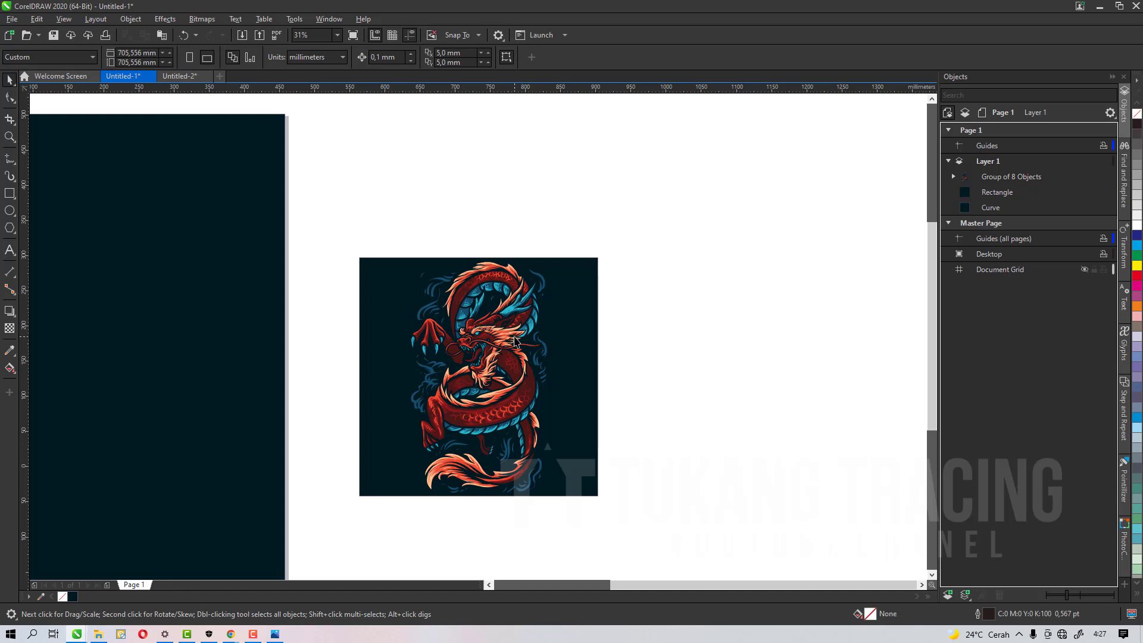
drag(337, 231, 699, 473)
drag(728, 552, 728, 552)
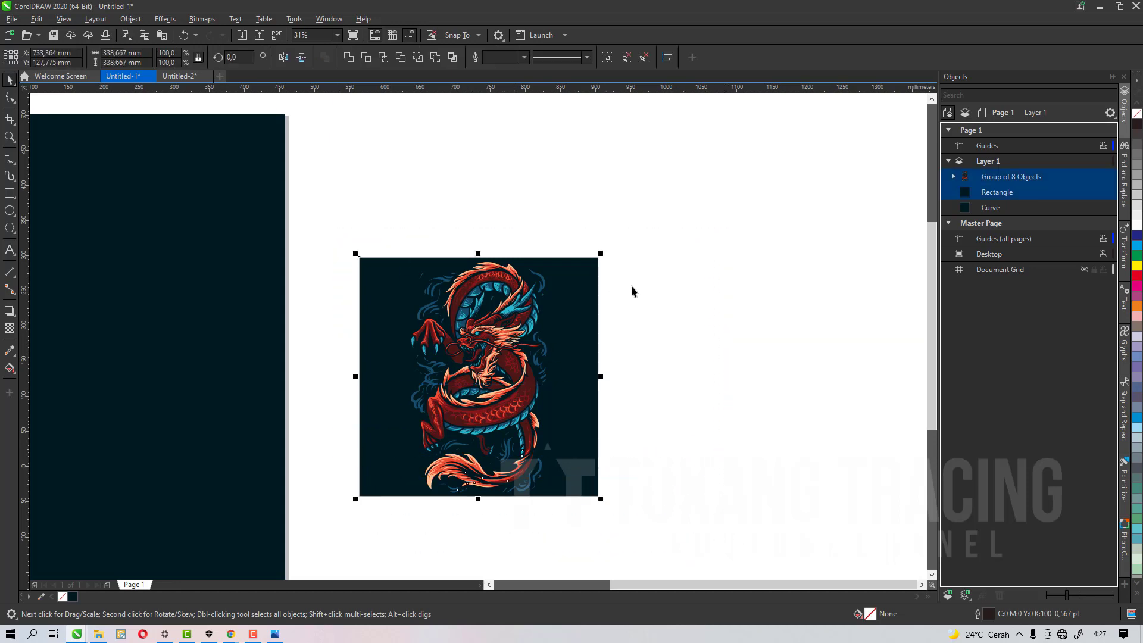
Step: Set the document units to pixels and check the combined size of the dark square and dragon
click(374, 184)
click(315, 57)
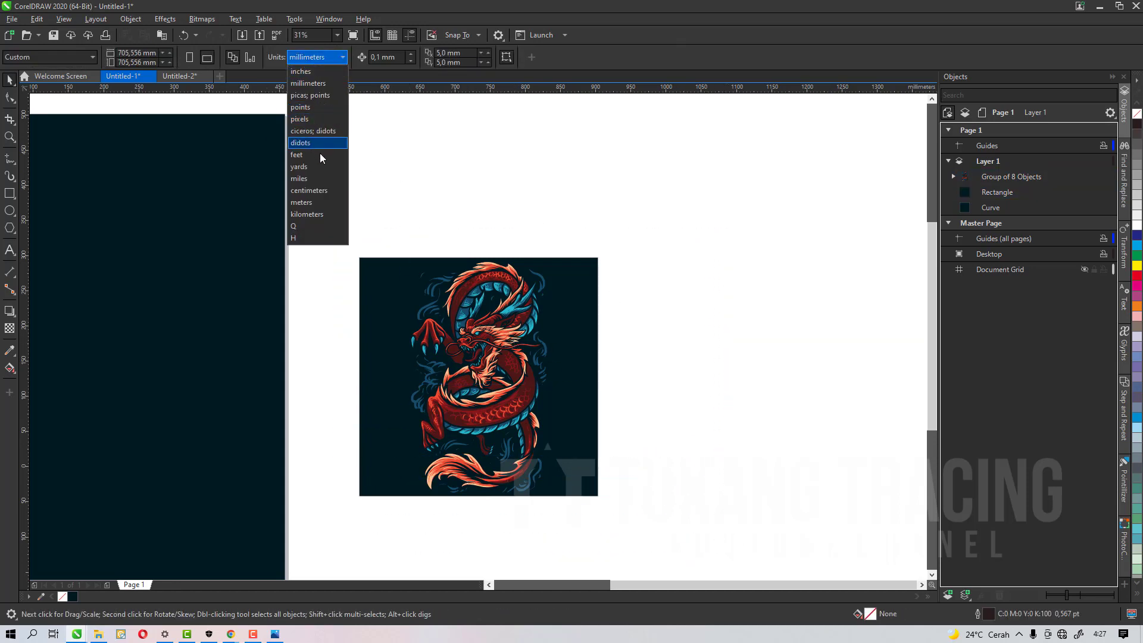
click(310, 120)
drag(320, 200, 694, 543)
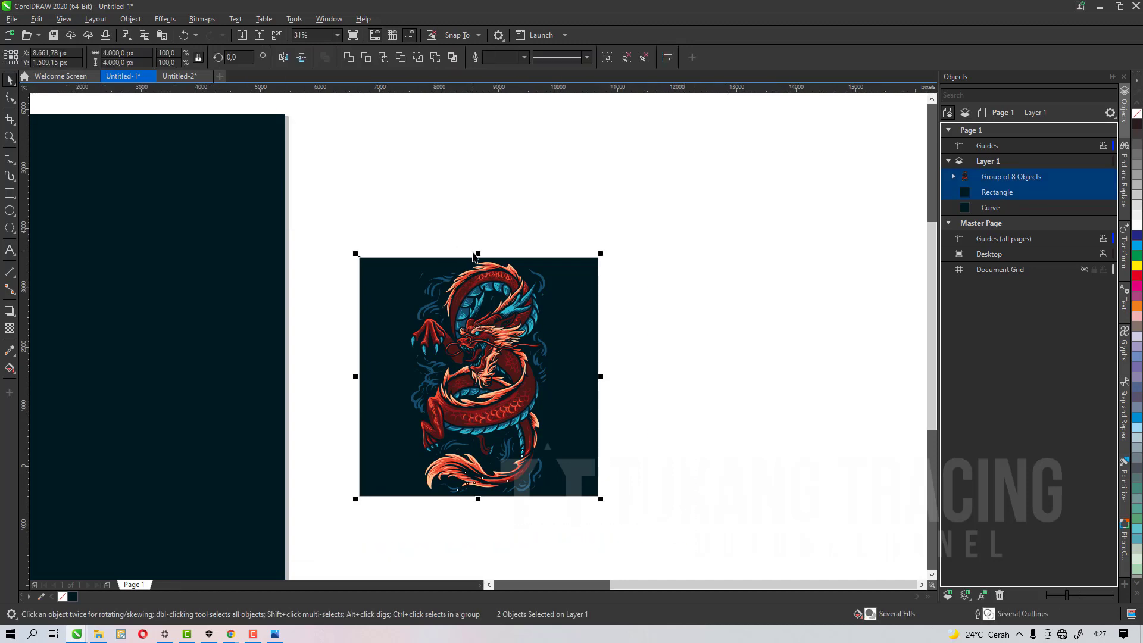
click(483, 205)
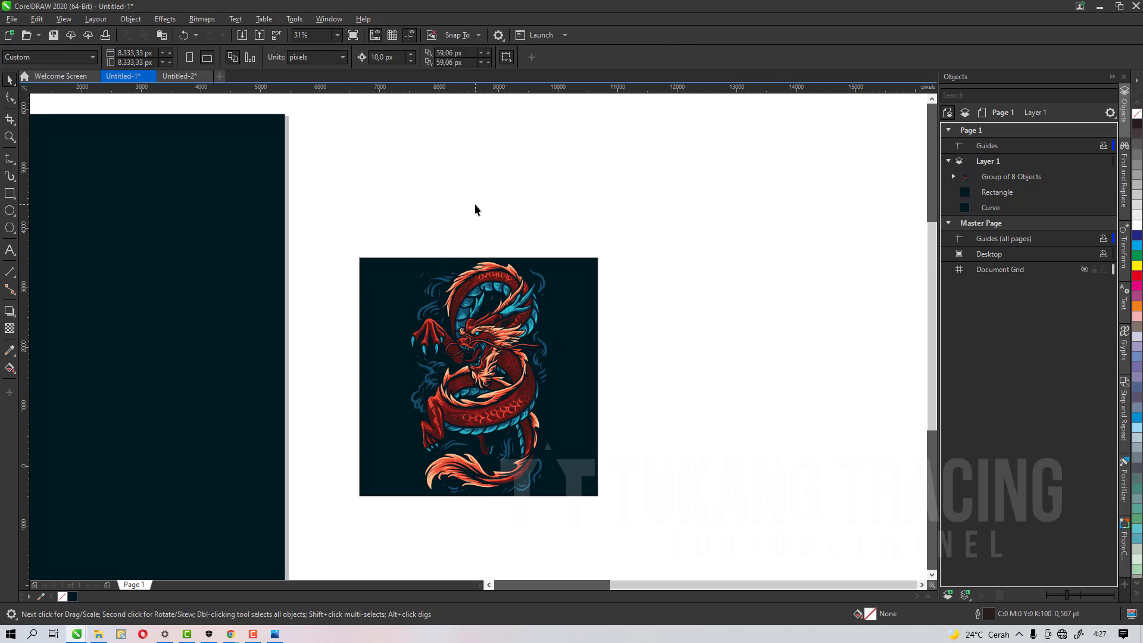
Step: Start a new document from the Welcome Screen and review its resolution setting
click(73, 80)
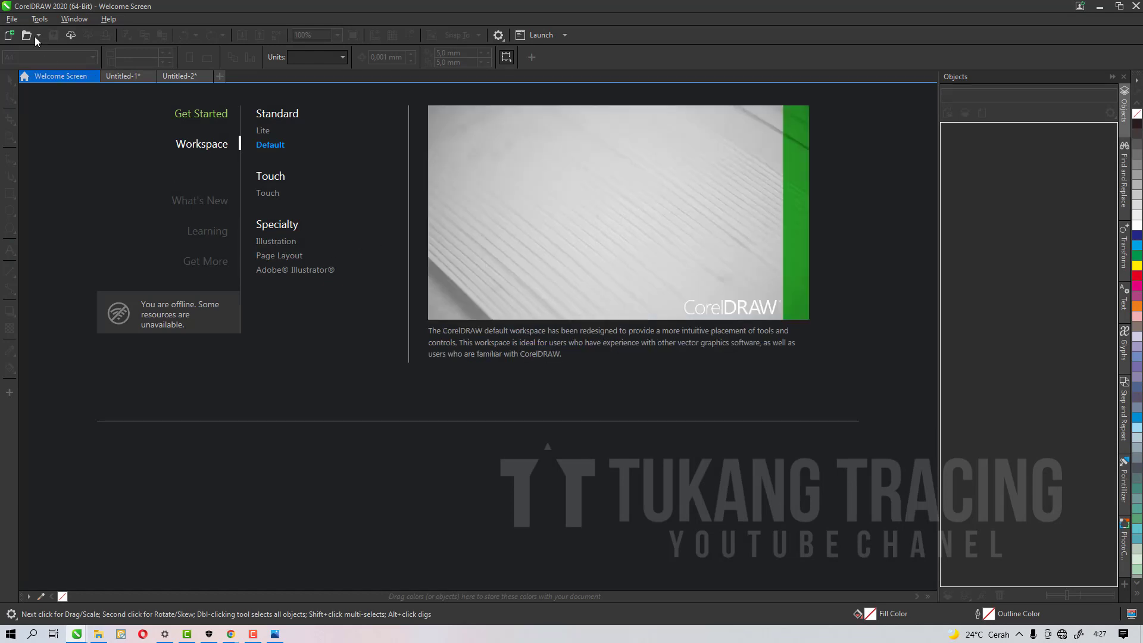
click(12, 18)
click(12, 18)
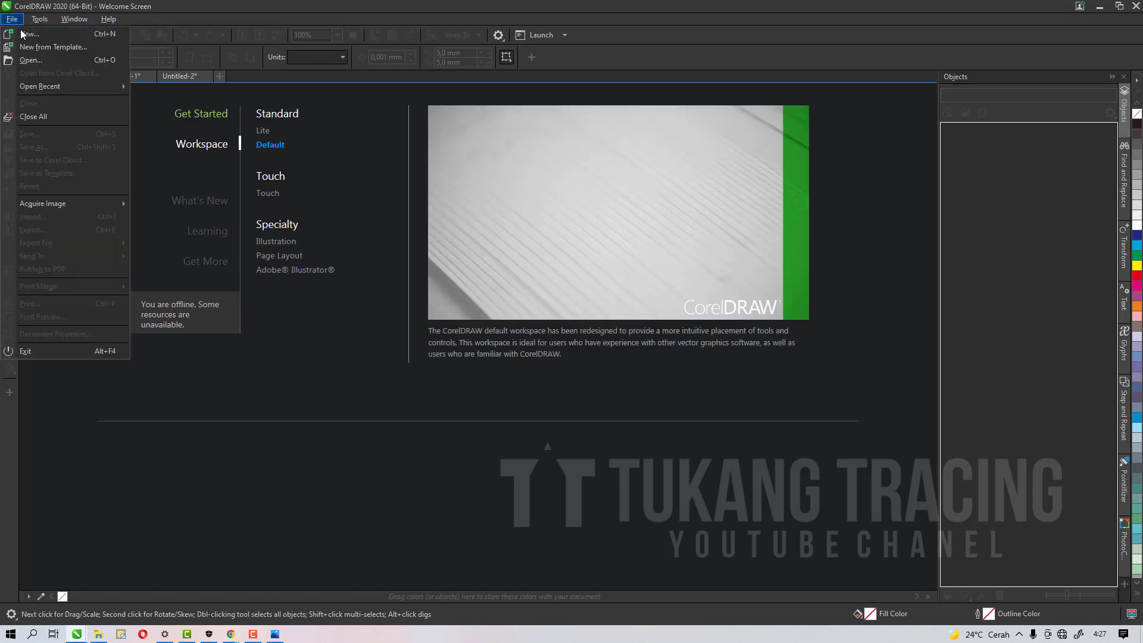
click(24, 34)
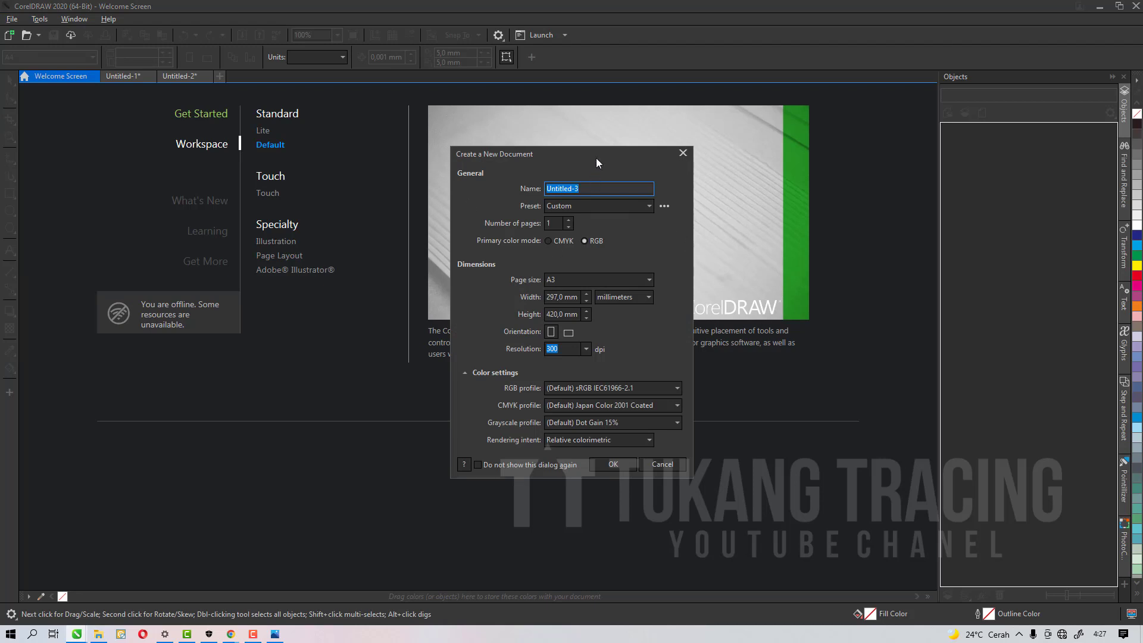
drag(596, 159, 586, 158)
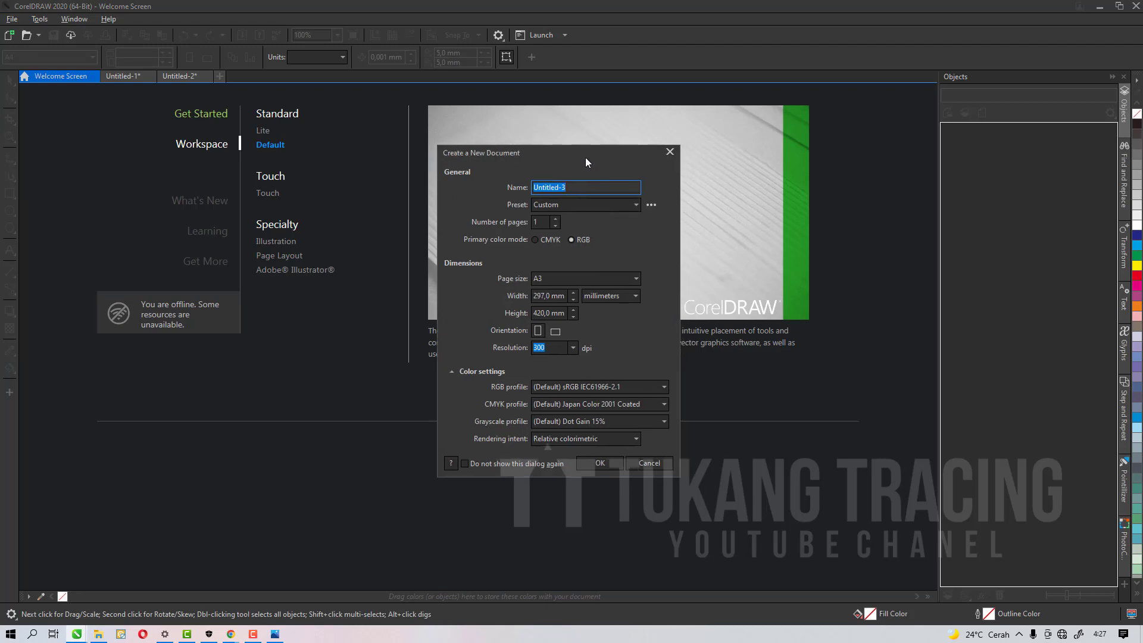
click(558, 349)
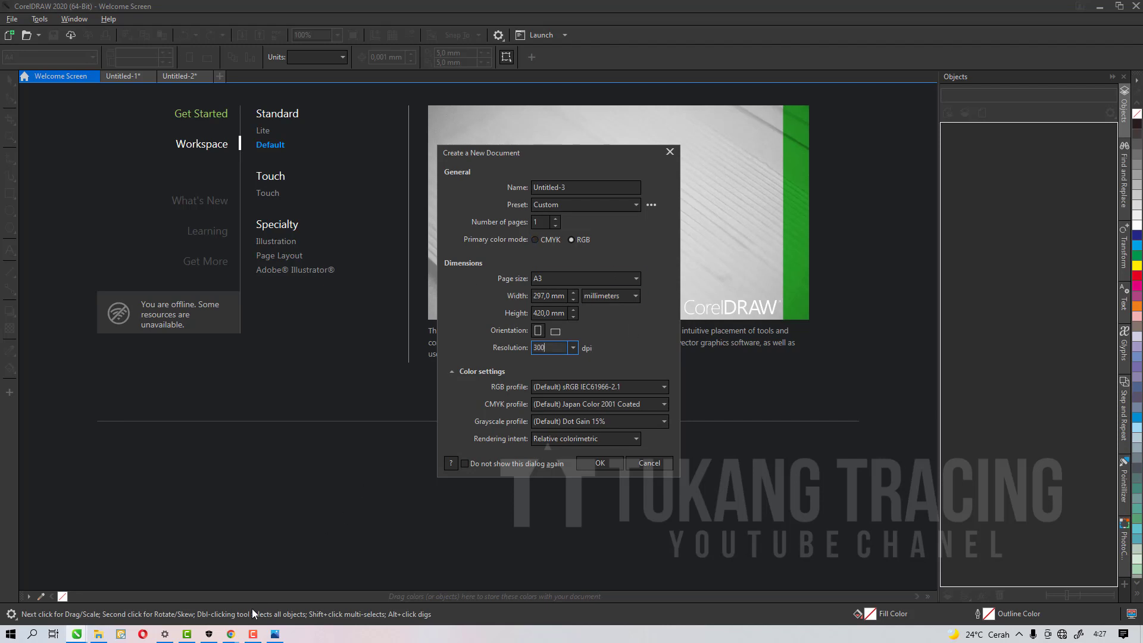
Step: Switch to Photos to look at the naga image up close, and return to the new-document settings
click(274, 634)
scroll(562, 425, up, 2)
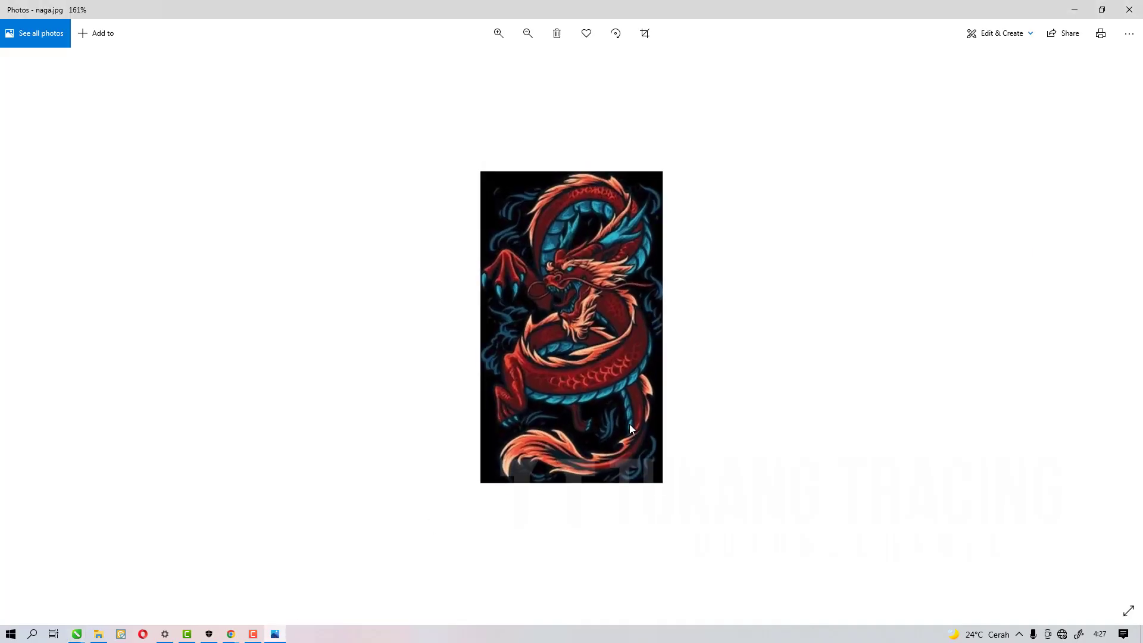
click(276, 635)
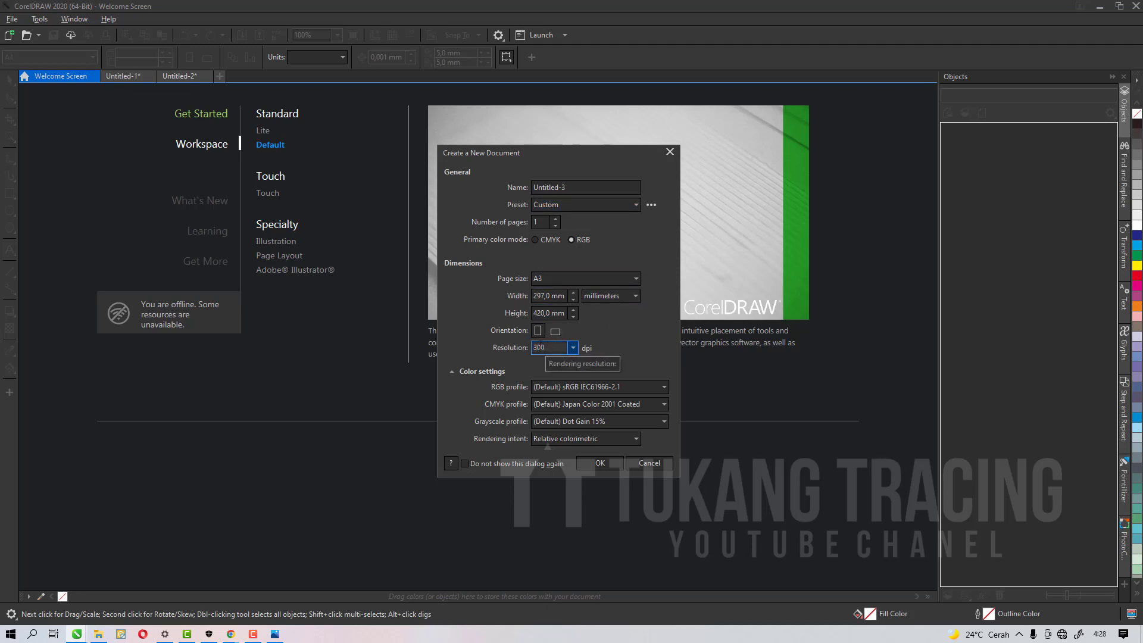
Step: Set the new A3 document's resolution to 50 dpi and create the document
drag(542, 347, 516, 341)
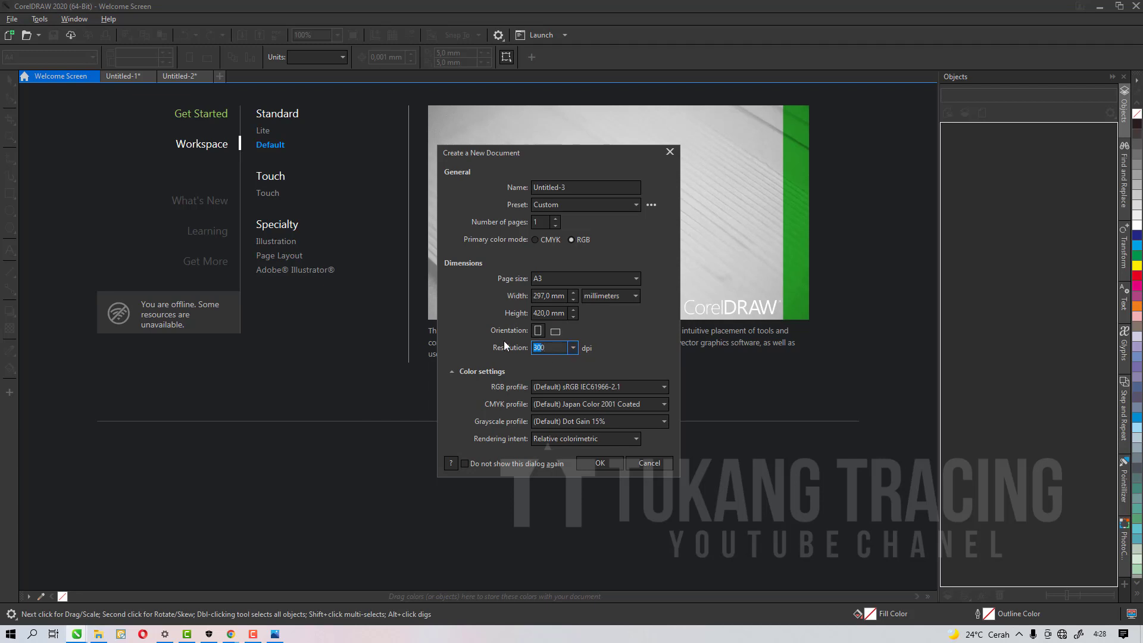
text(50)
click(611, 462)
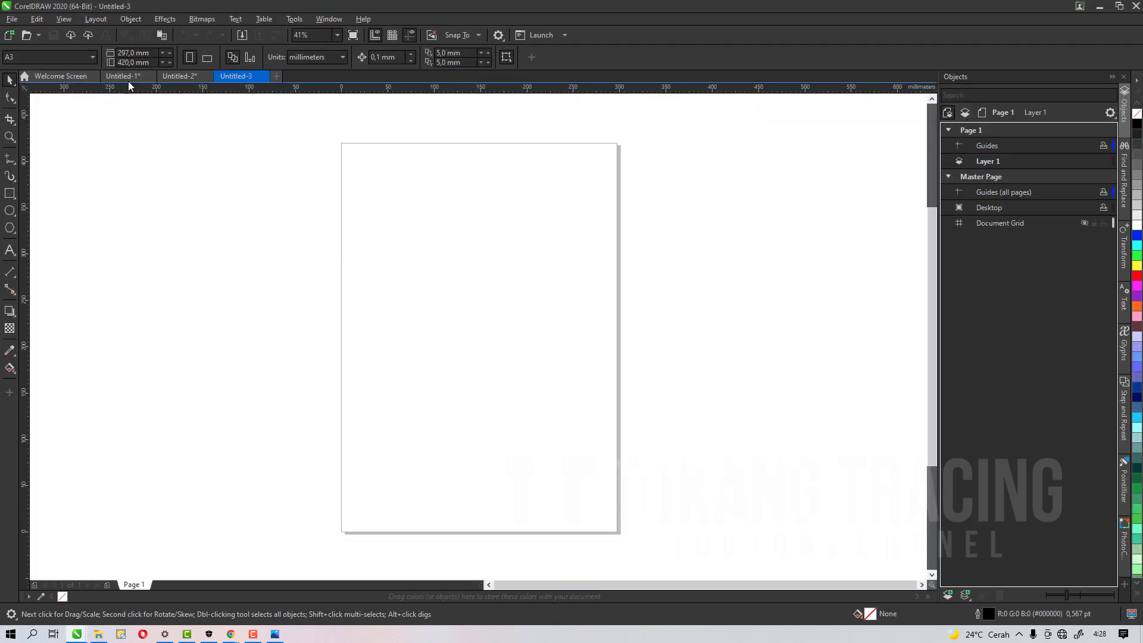
Step: Copy the dark square together with its dragon from Untitled-1 and paste them into Untitled-3
click(126, 77)
drag(329, 224, 610, 543)
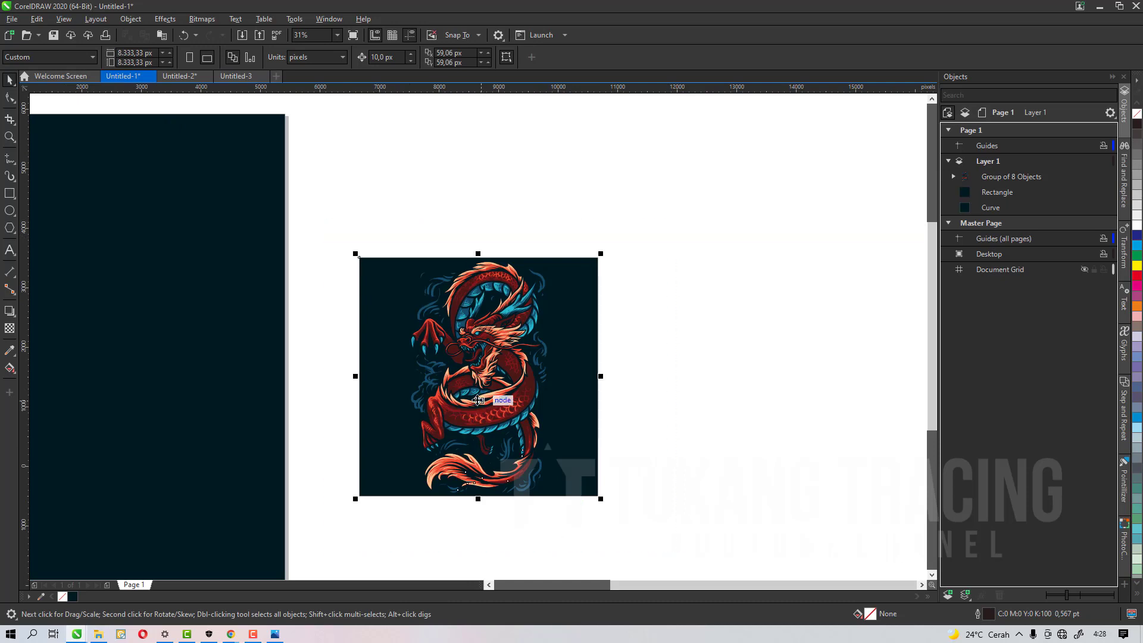
right_click(478, 400)
key(Escape)
right_click(536, 339)
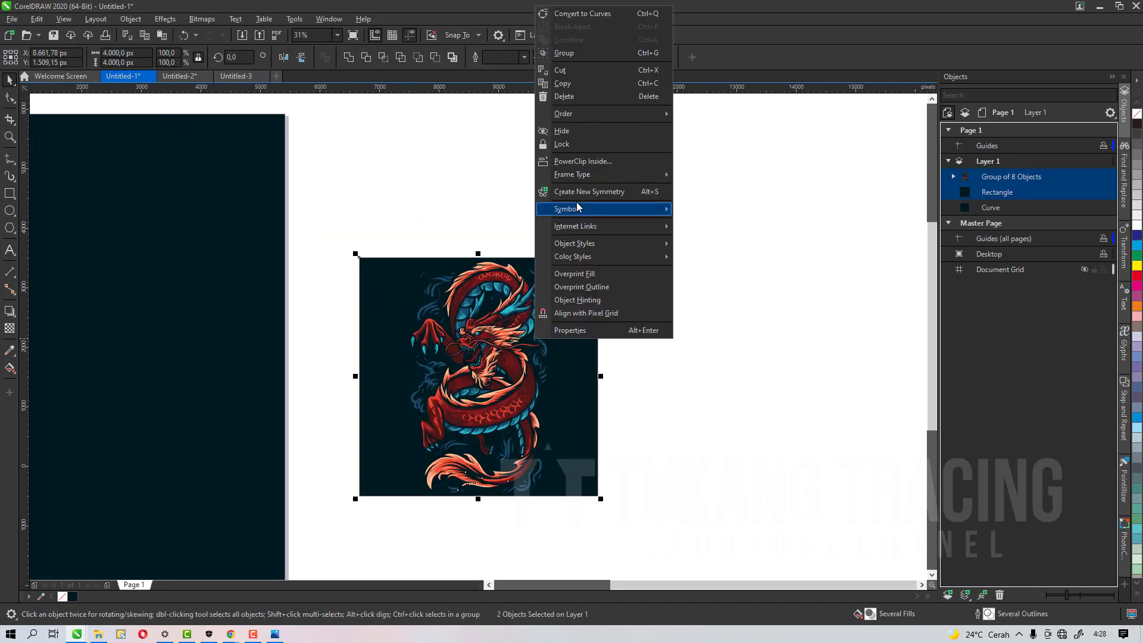
click(591, 84)
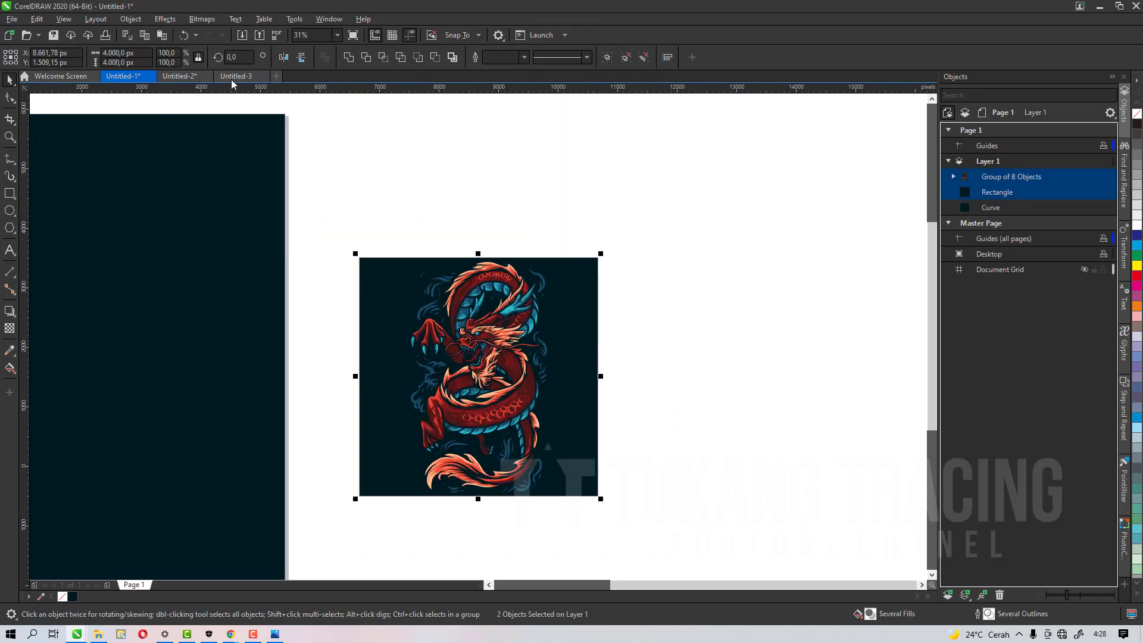
click(234, 77)
right_click(395, 256)
click(427, 348)
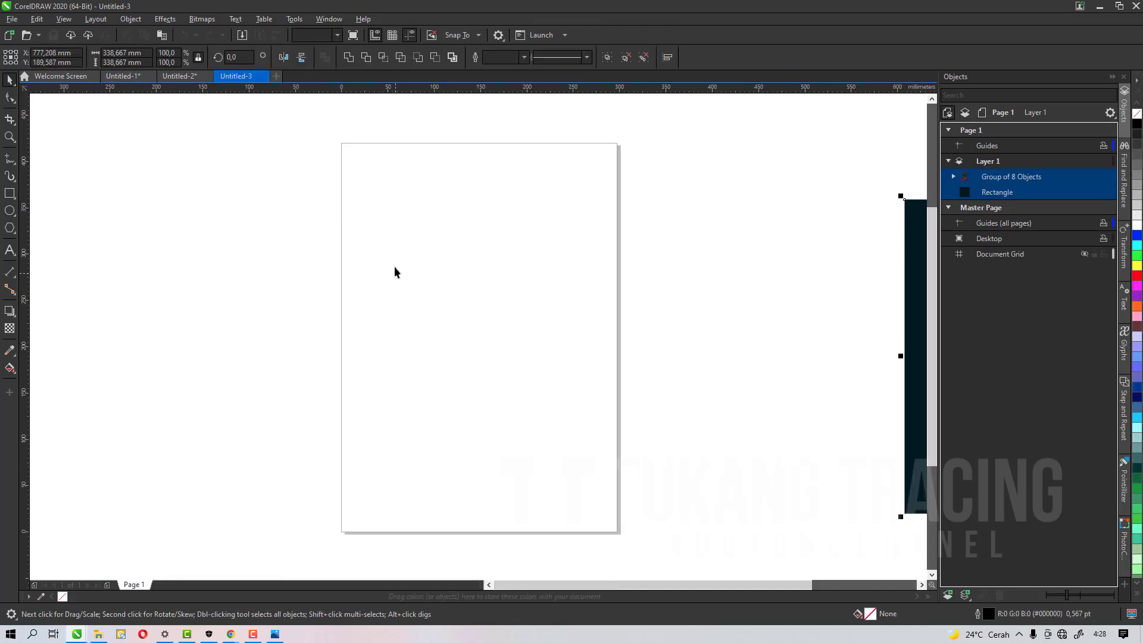
key(shift+F2)
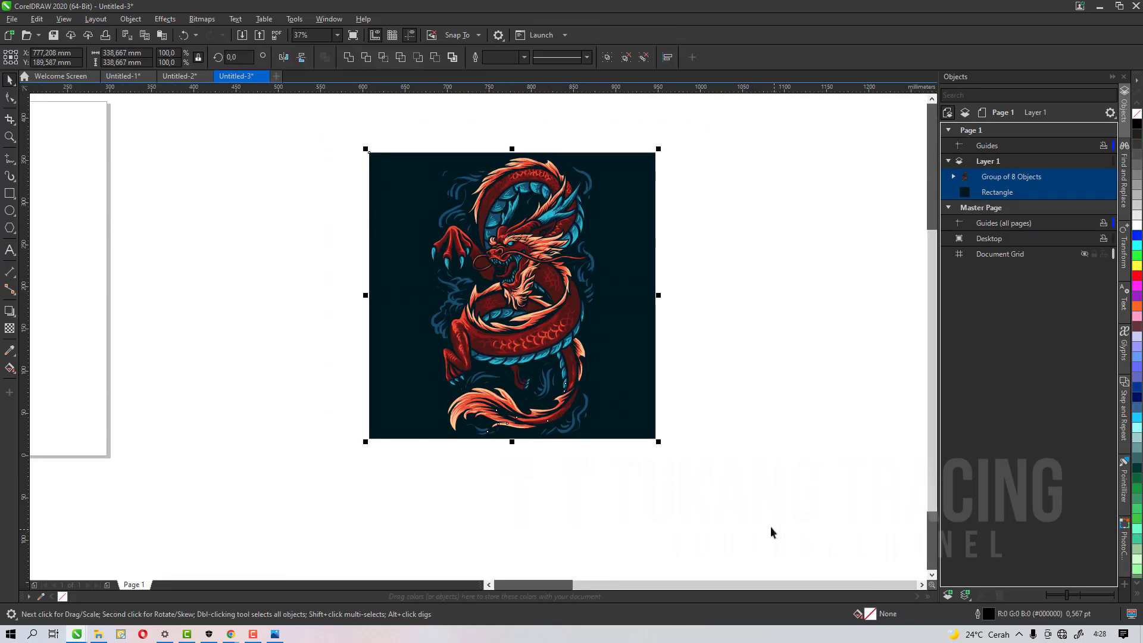
Step: Deselect the pasted artwork and set the units of Untitled-3 to pixels
click(751, 438)
click(324, 56)
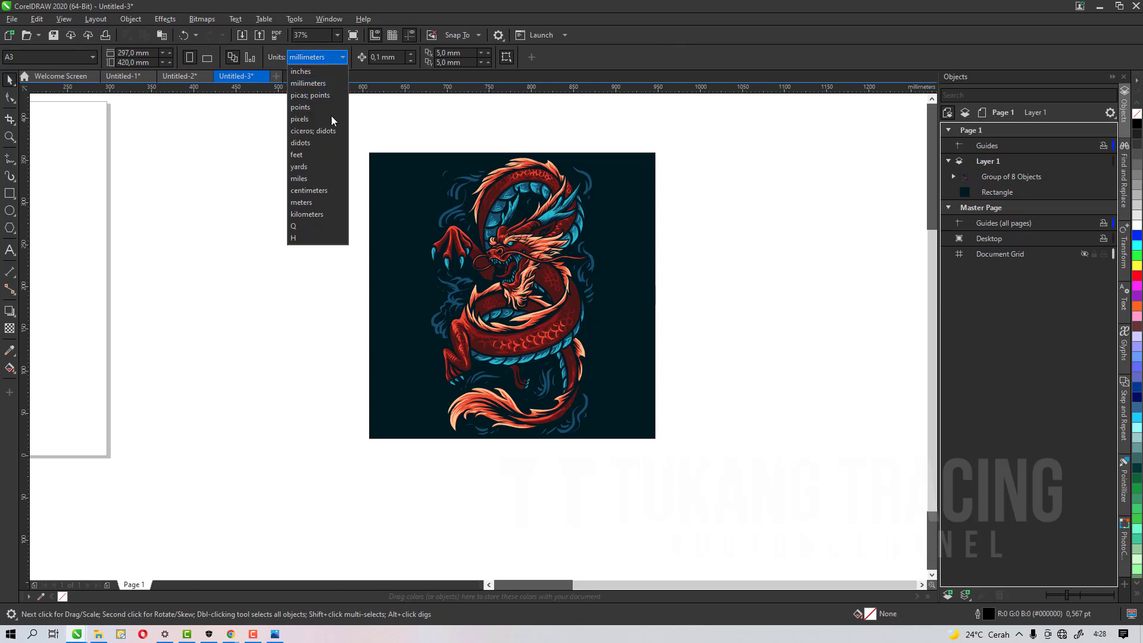
click(329, 118)
Step: Select the dark square together with the dragon and scale them proportionally to 2000 px wide
drag(326, 115, 791, 480)
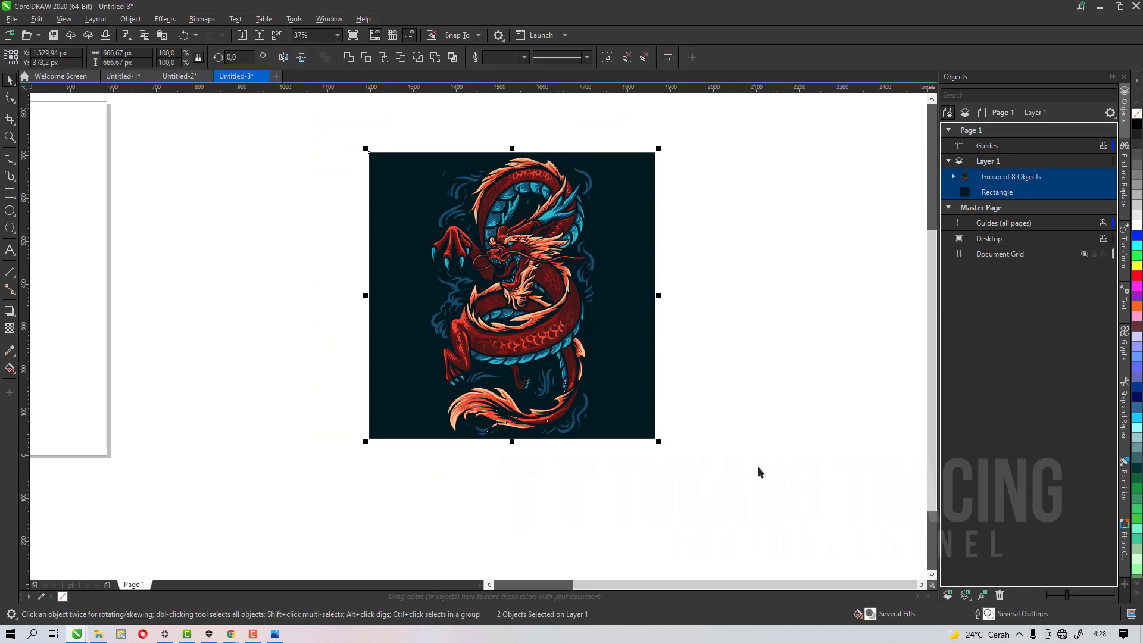
click(119, 52)
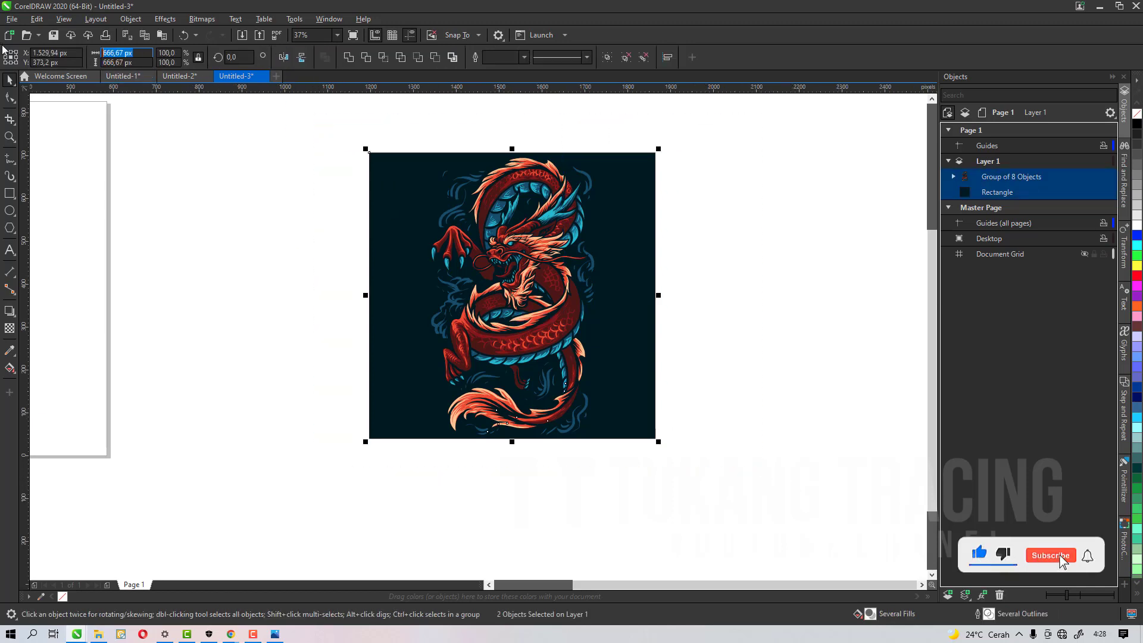
text(2.000,0 p)
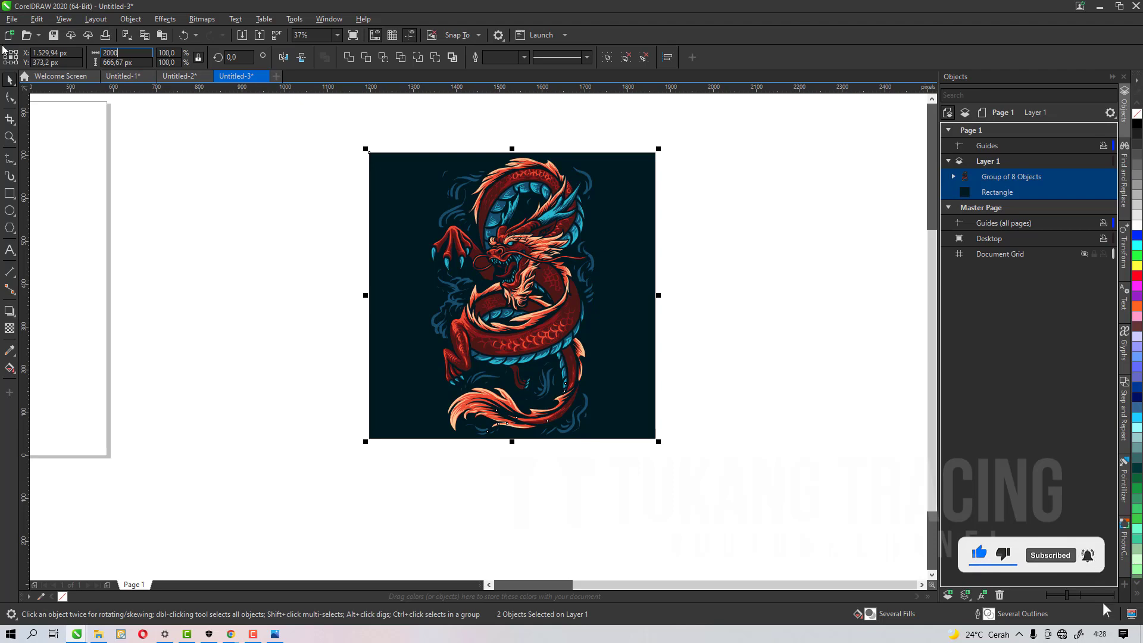
text(x)
key(Return)
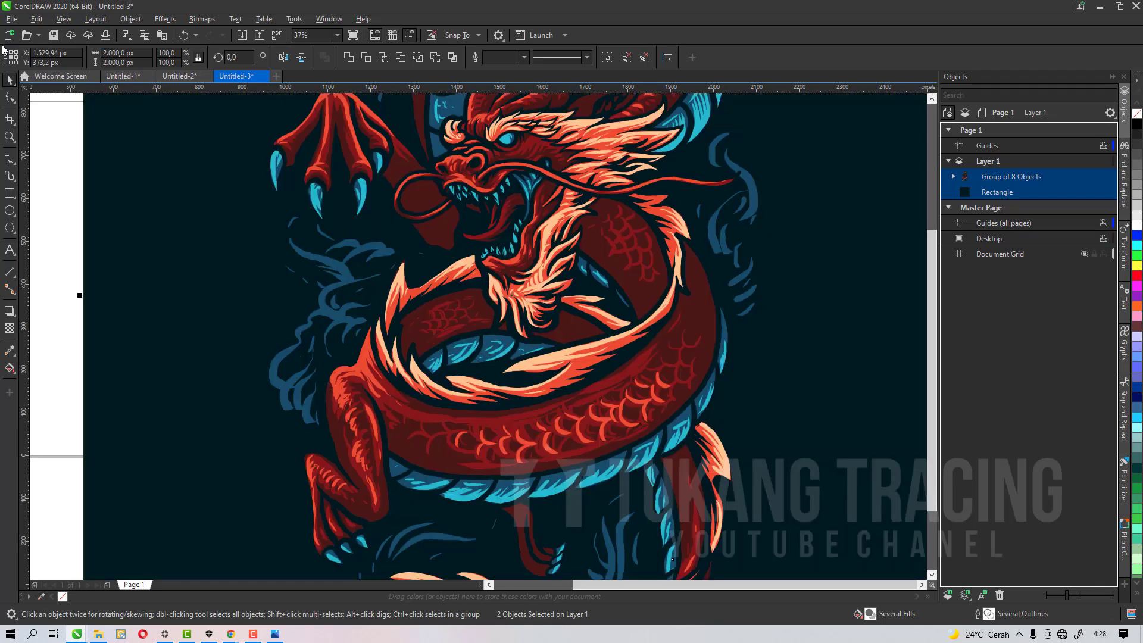
Step: Move the dark square and dragon together away from the page so they no longer overlap it, and deselect them
scroll(295, 268, down, 3)
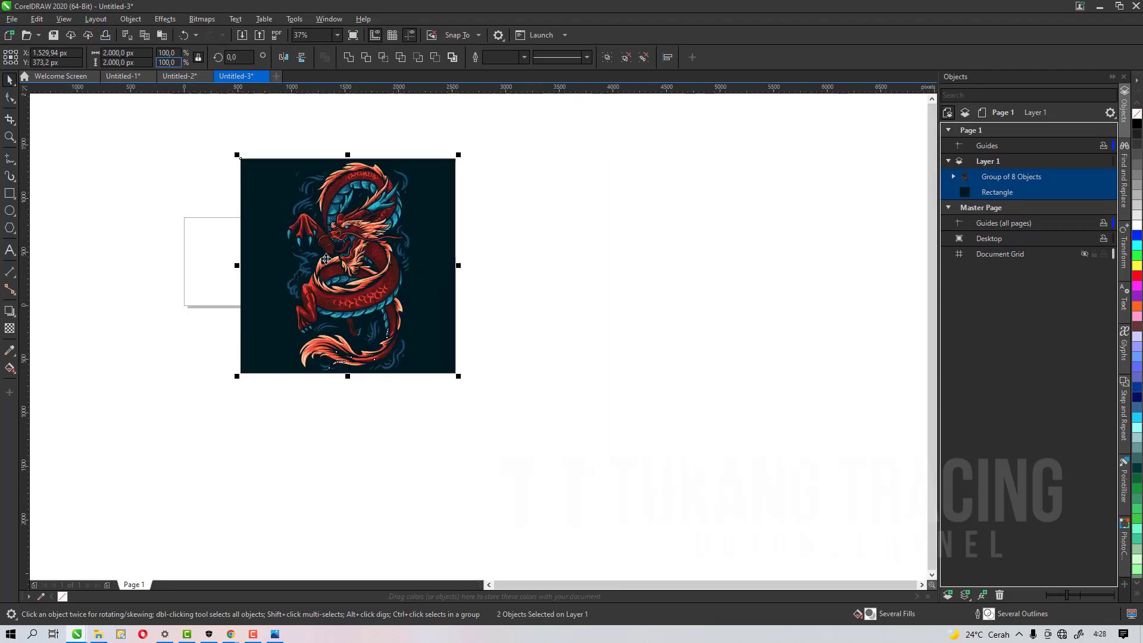
scroll(197, 236, up, 2)
click(190, 264)
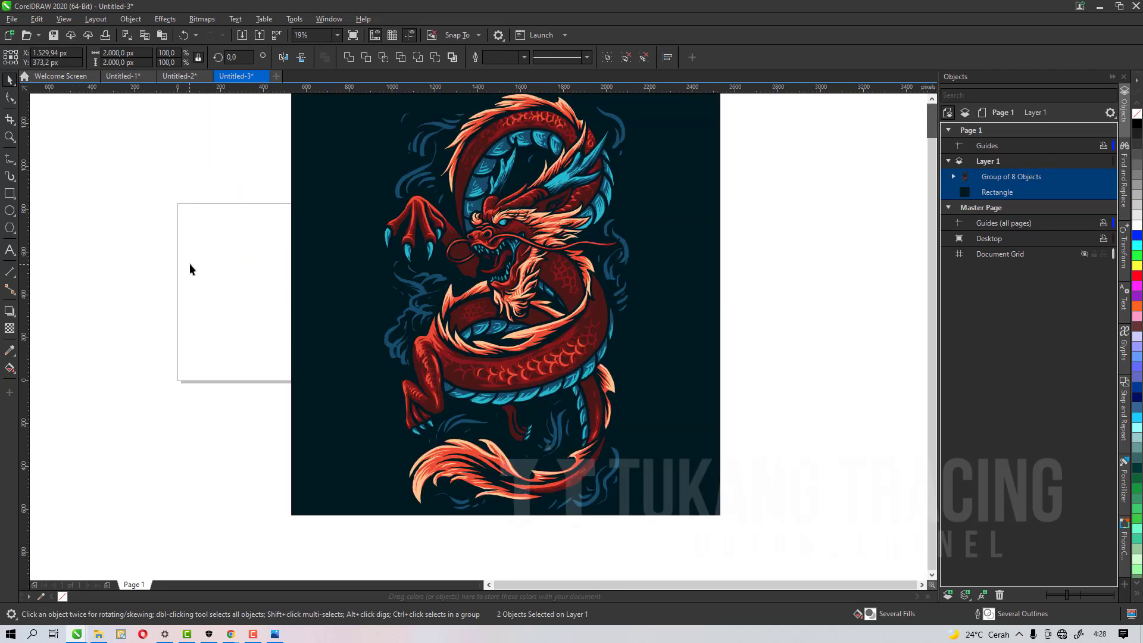
scroll(469, 316, down, 2)
drag(316, 169, 653, 452)
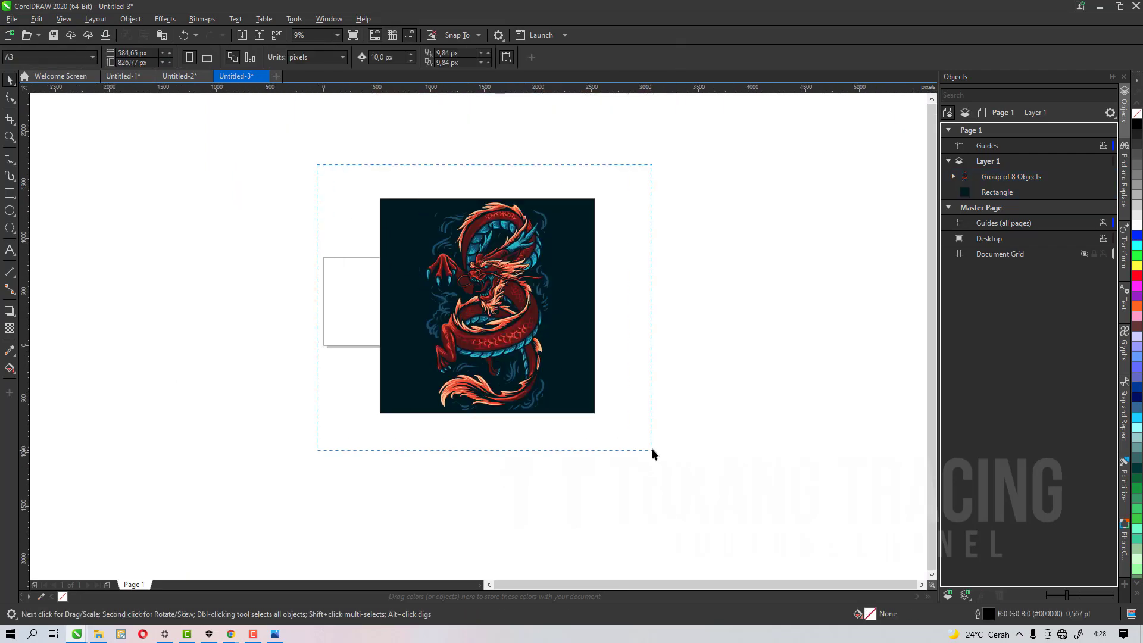
scroll(461, 301, up, 2)
drag(429, 298, 569, 333)
key(Escape)
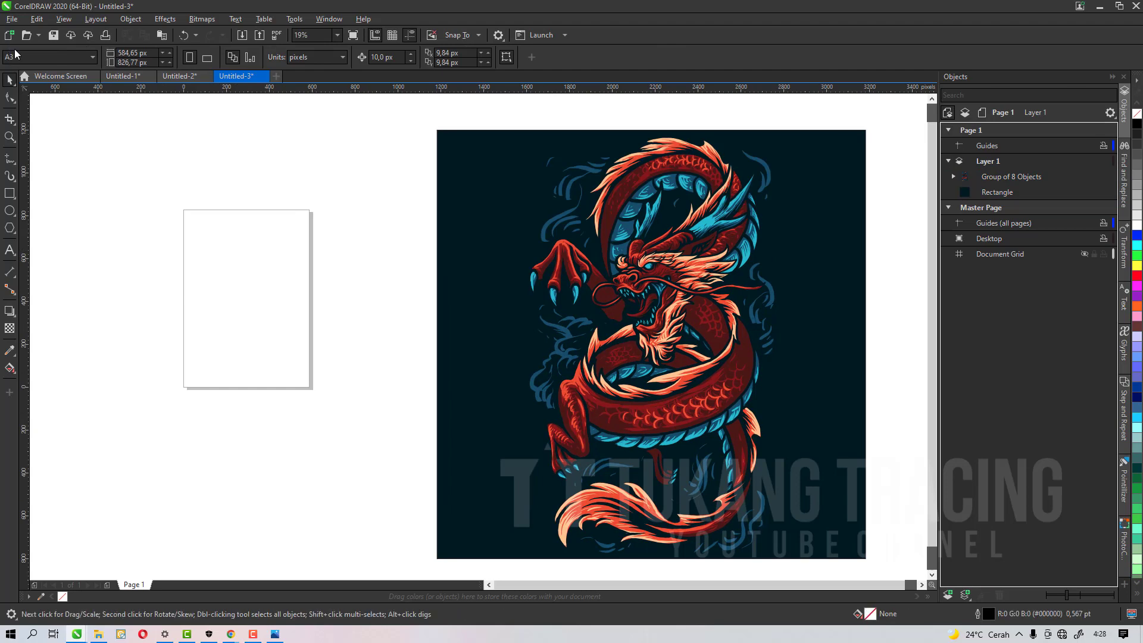
Step: Select the dark square with the dragon and export only the selection to the Desktop as a JPEG named naga4
scroll(279, 212, down, 2)
drag(635, 452, 635, 452)
scroll(457, 277, up, 2)
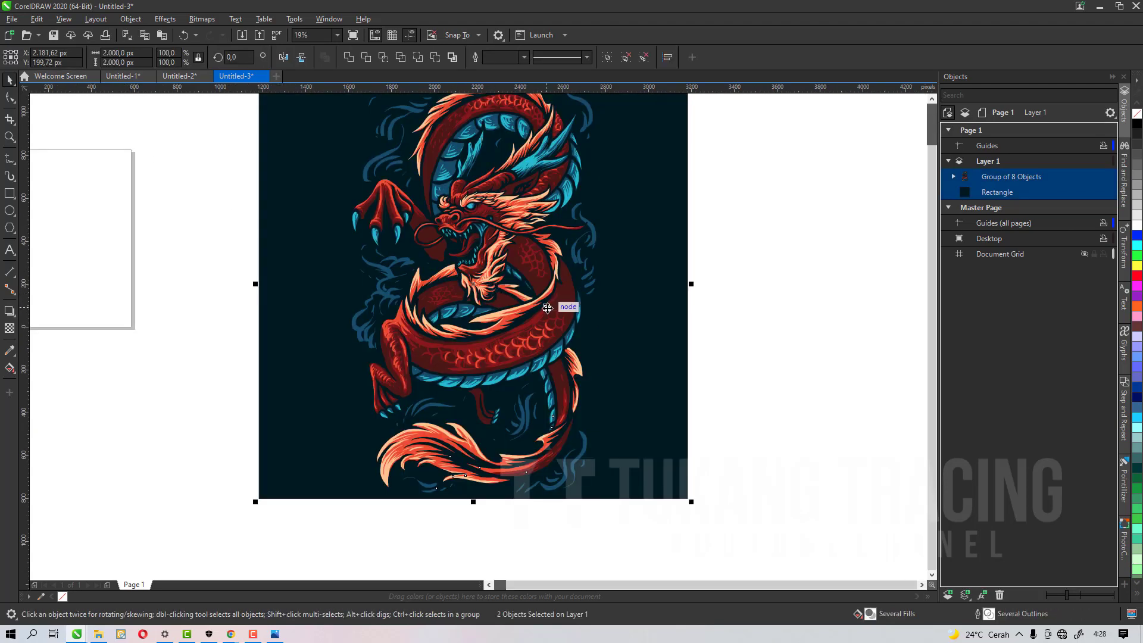
key(ctrl+e)
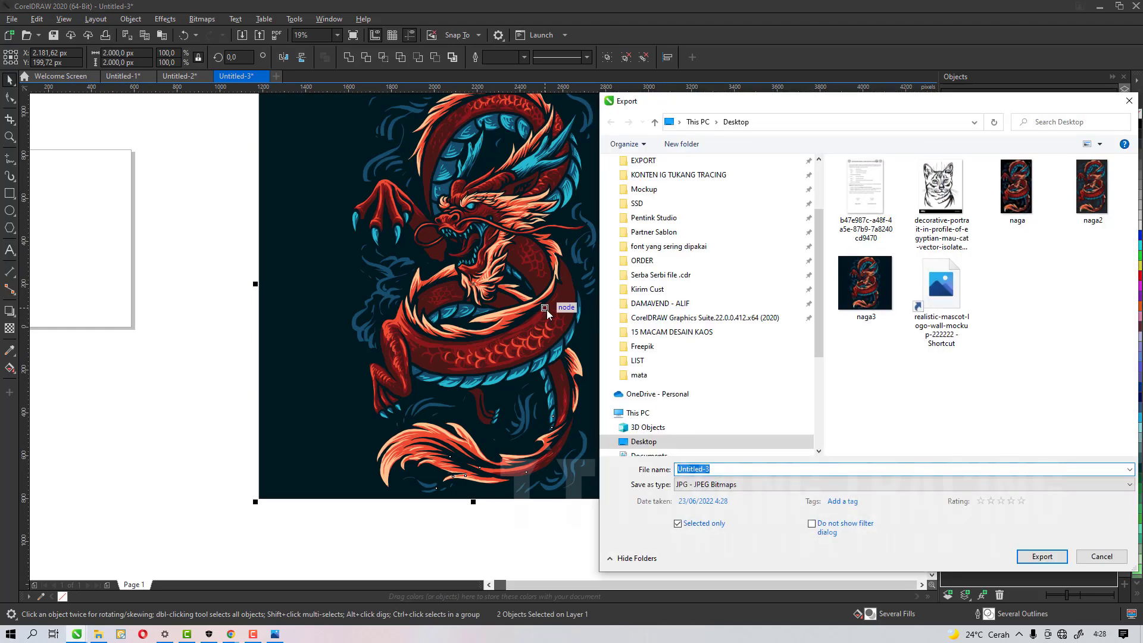
click(865, 285)
click(719, 467)
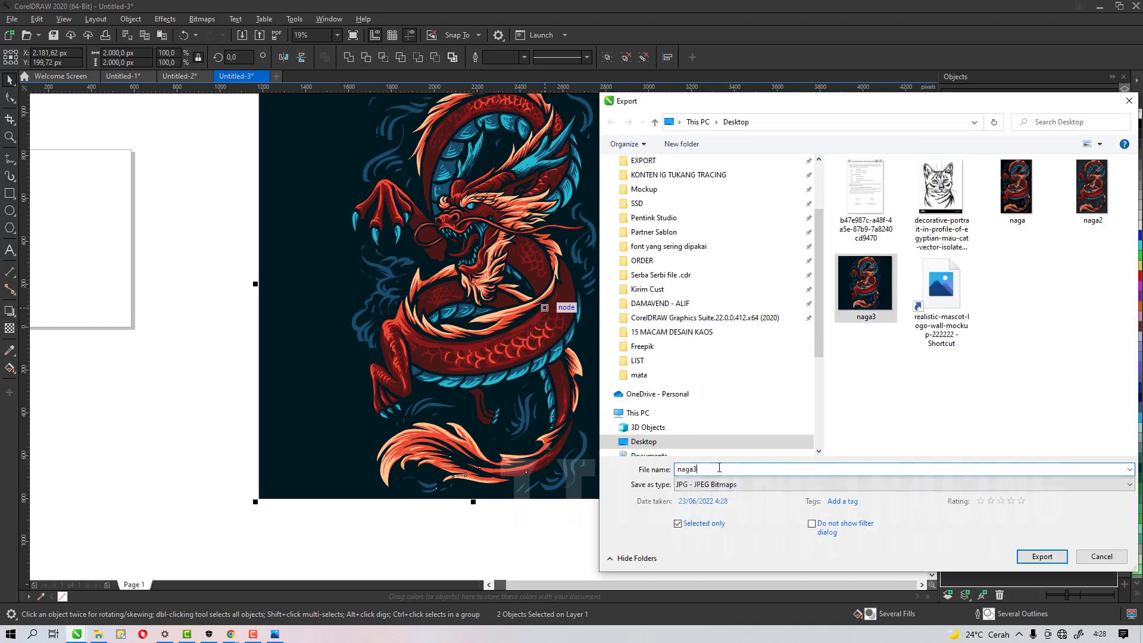
key(Return)
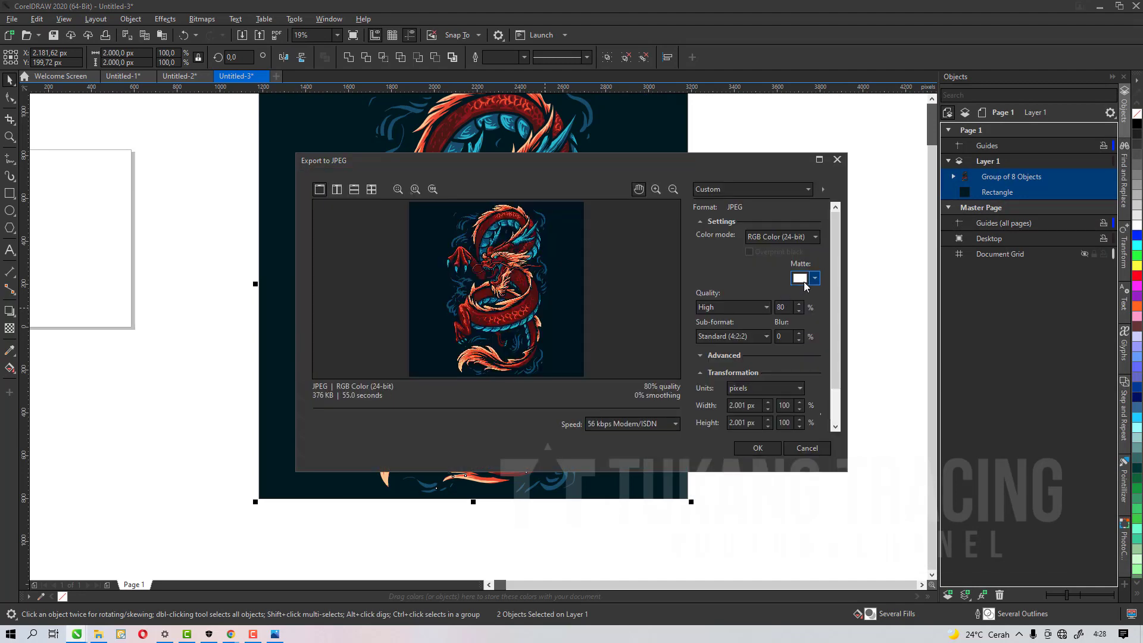
Step: Sample the matte colour from the dark background in the preview and complete the JPEG export
click(804, 281)
click(906, 454)
click(554, 365)
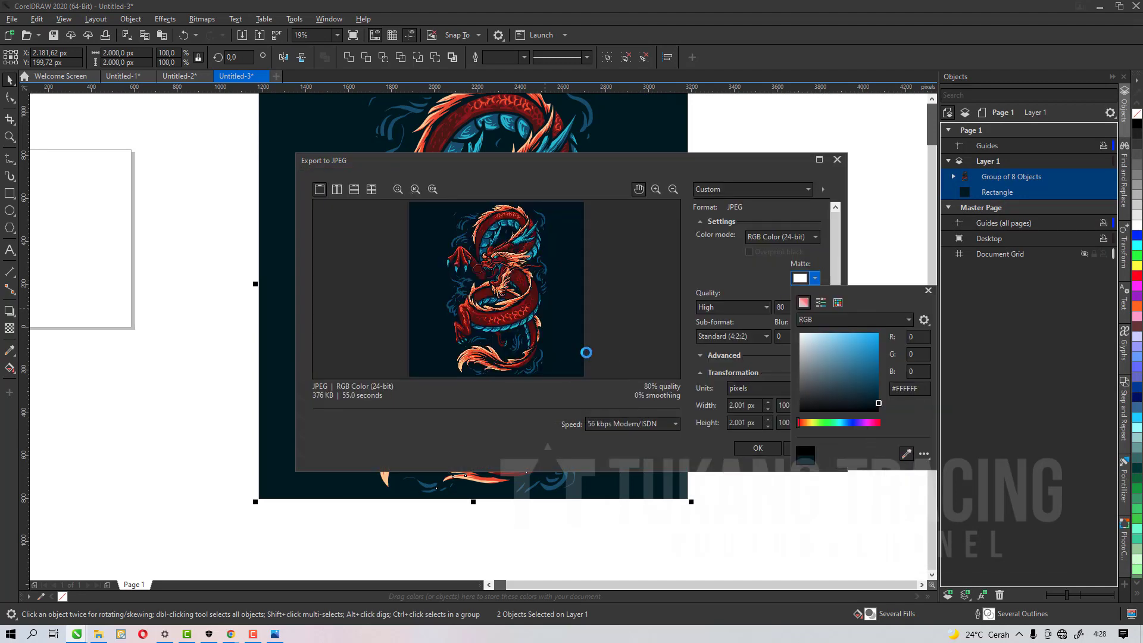
click(758, 450)
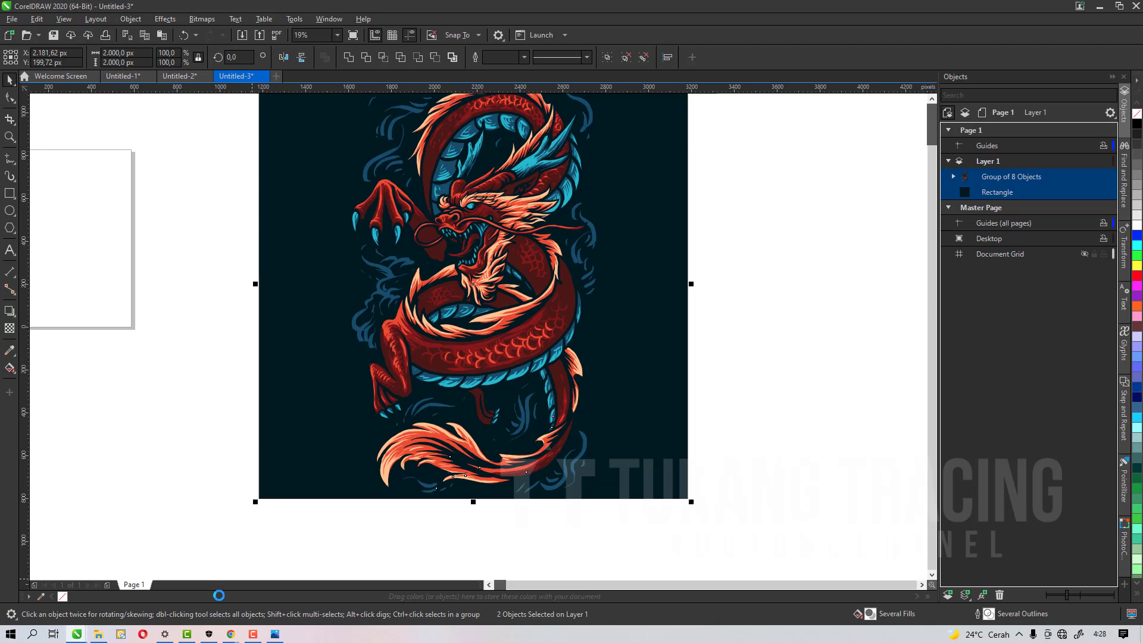
Step: Open naga4 from the Desktop folder, examine its sharpness around the dragon's body at high magnification, and close the image
click(98, 634)
double_click(1022, 550)
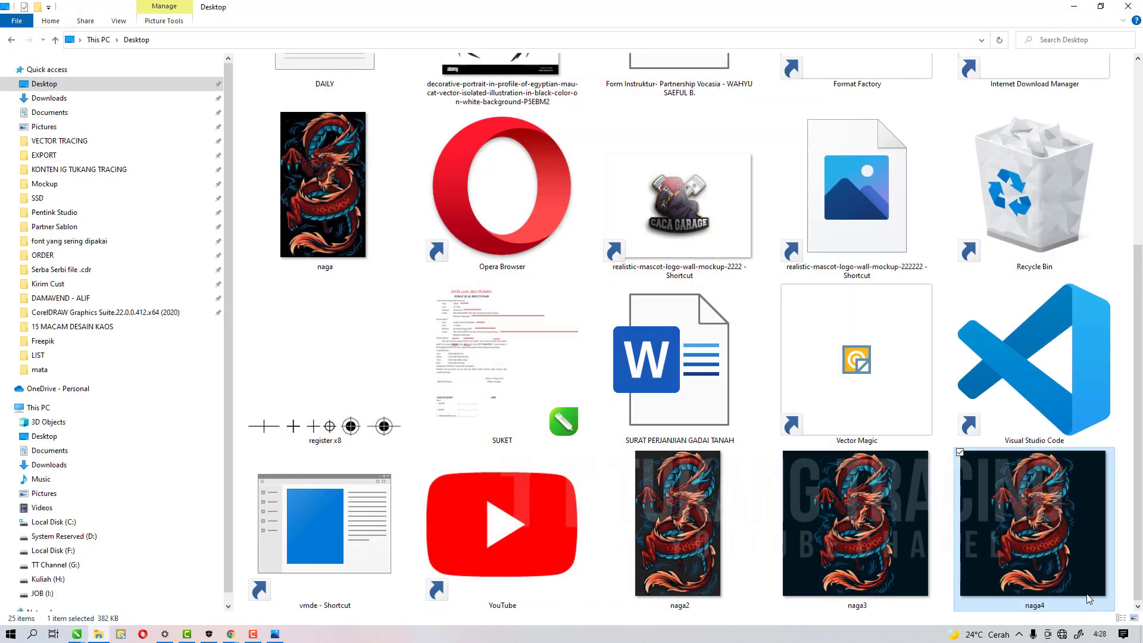
double_click(1082, 589)
scroll(615, 399, up, 5)
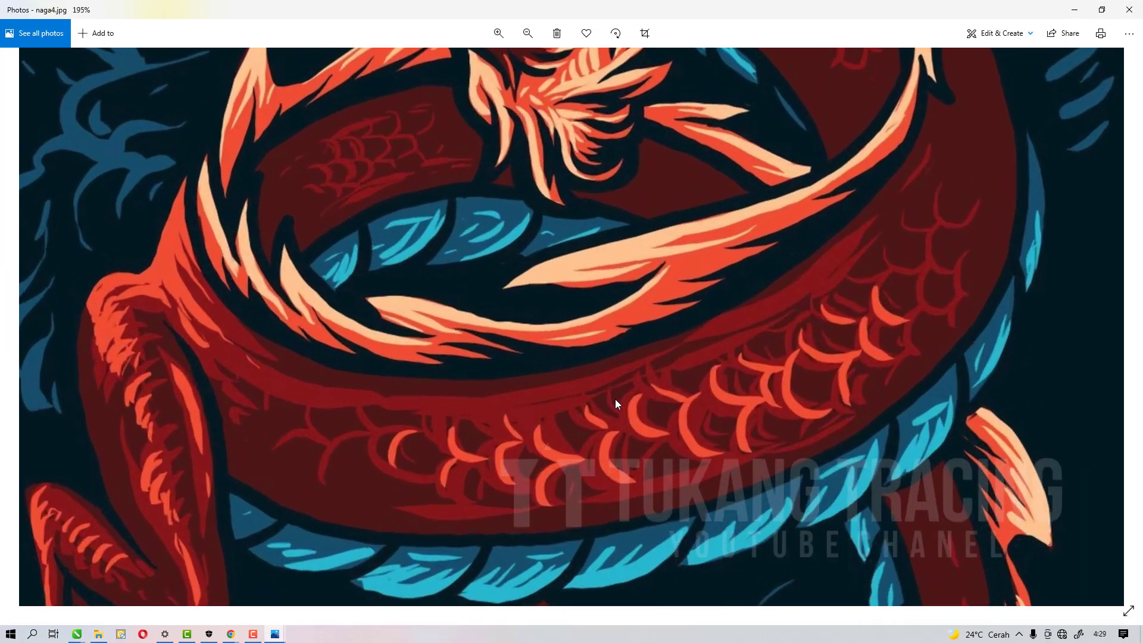
scroll(616, 399, down, 5)
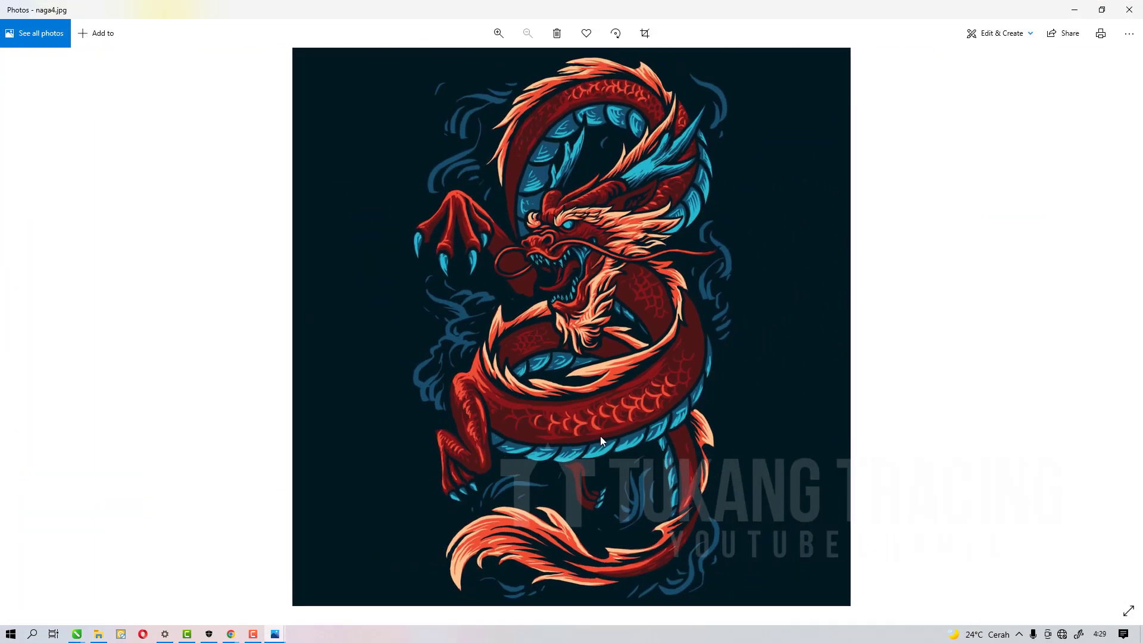
scroll(600, 439, up, 2)
scroll(582, 413, down, 3)
click(1129, 9)
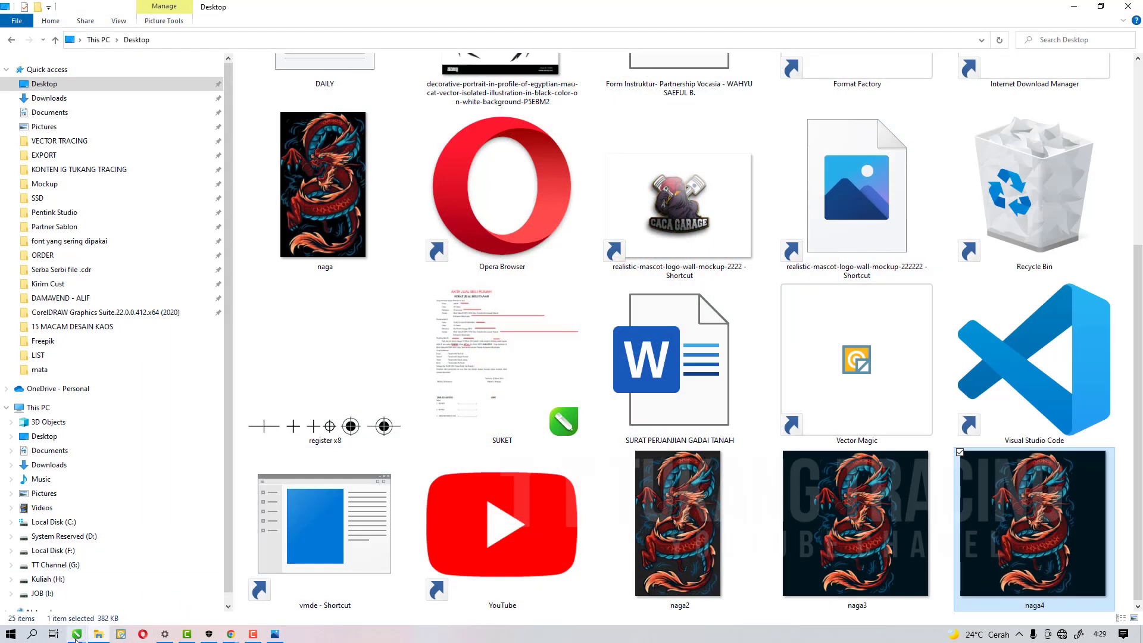
Step: Switch back to CorelDRAW, deselect the artwork in Untitled-3 and set the document units to centimeters
mouse_move(78, 635)
click(322, 587)
scroll(339, 324, down, 2)
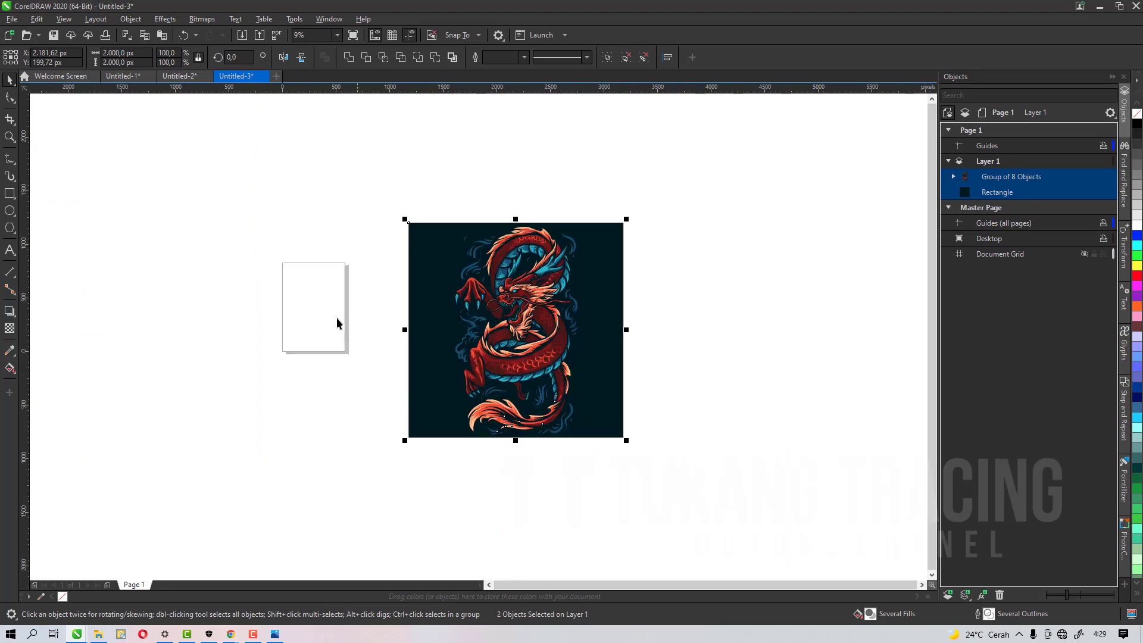
scroll(332, 321, up, 5)
click(332, 322)
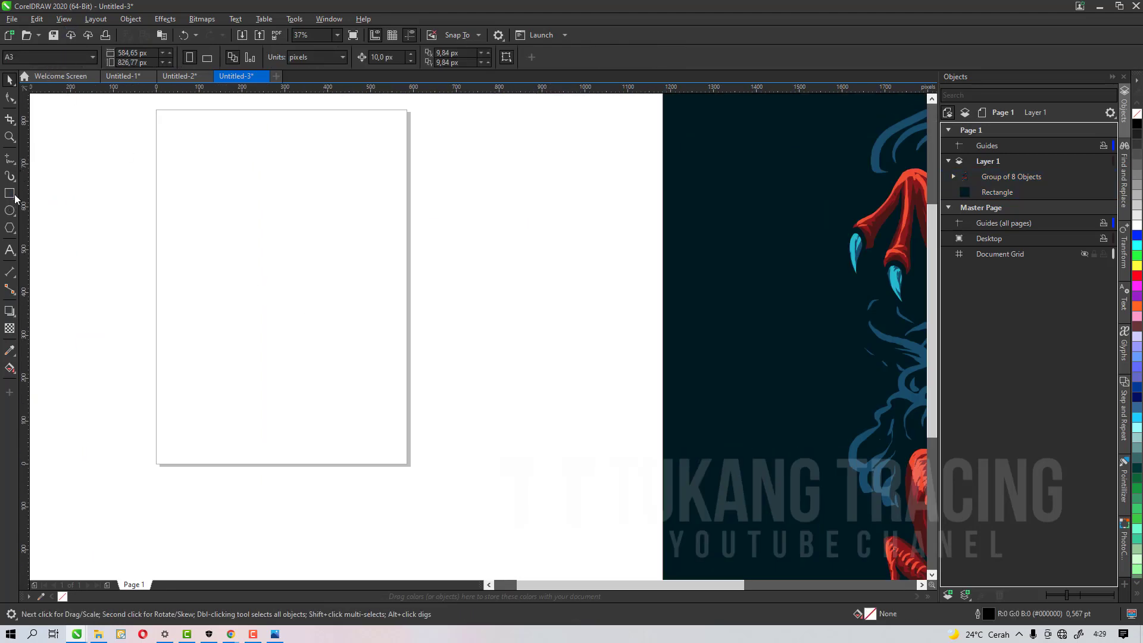
click(325, 57)
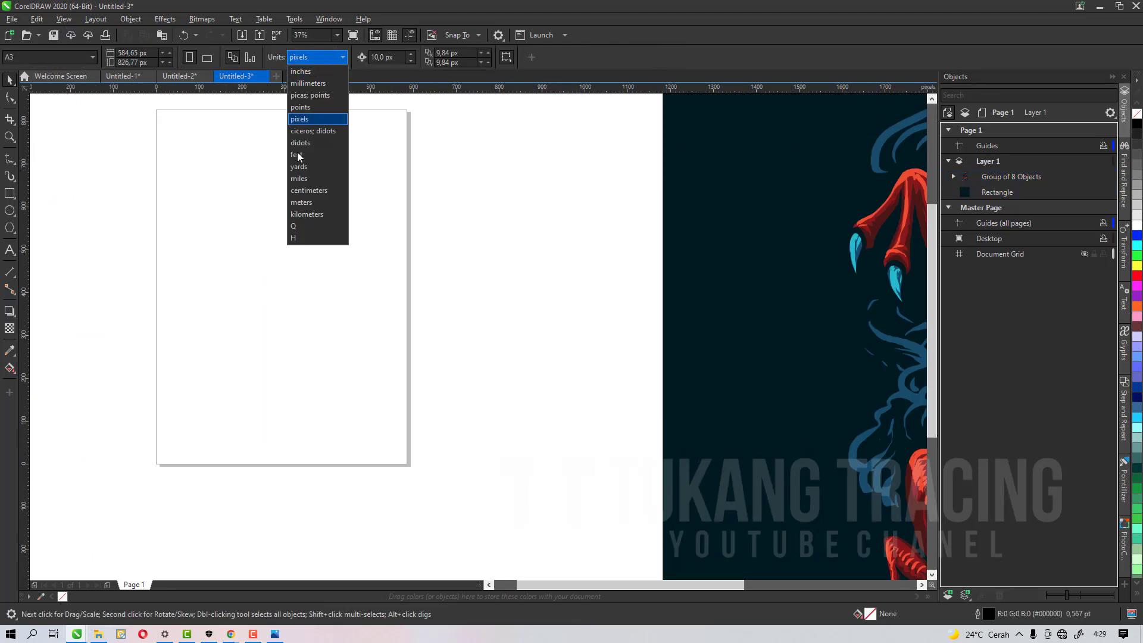
click(310, 192)
double_click(10, 197)
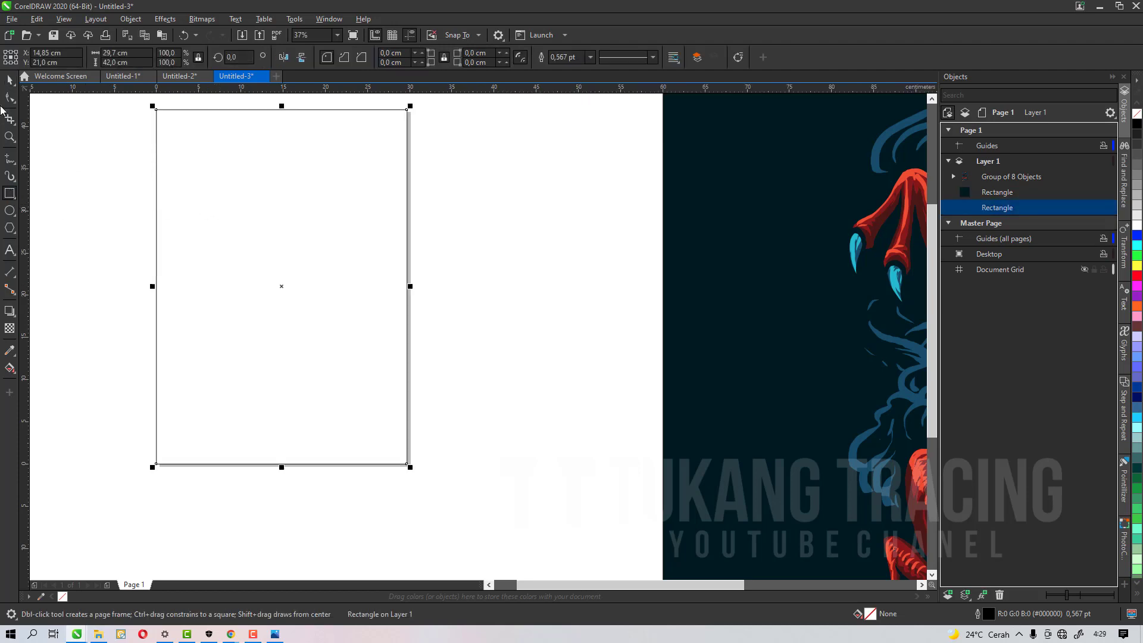
key(ctrl+z)
click(10, 81)
Step: Select the dark square with the dragon in Untitled-3 and examine its size in centimeters
scroll(487, 314, down, 3)
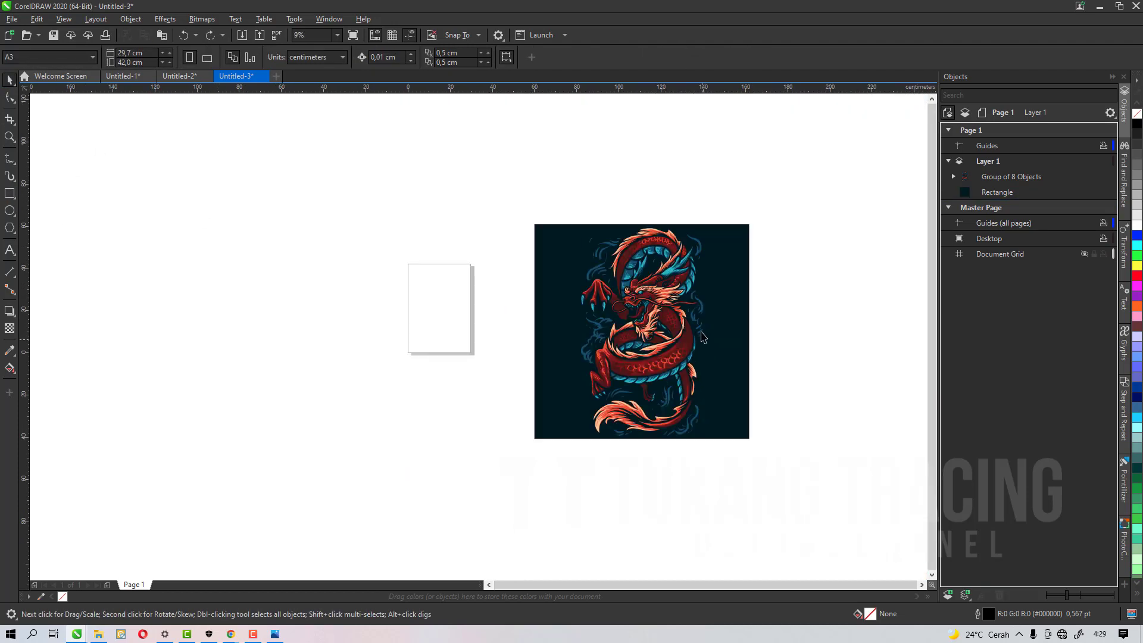
scroll(697, 334, up, 1)
scroll(605, 302, down, 1)
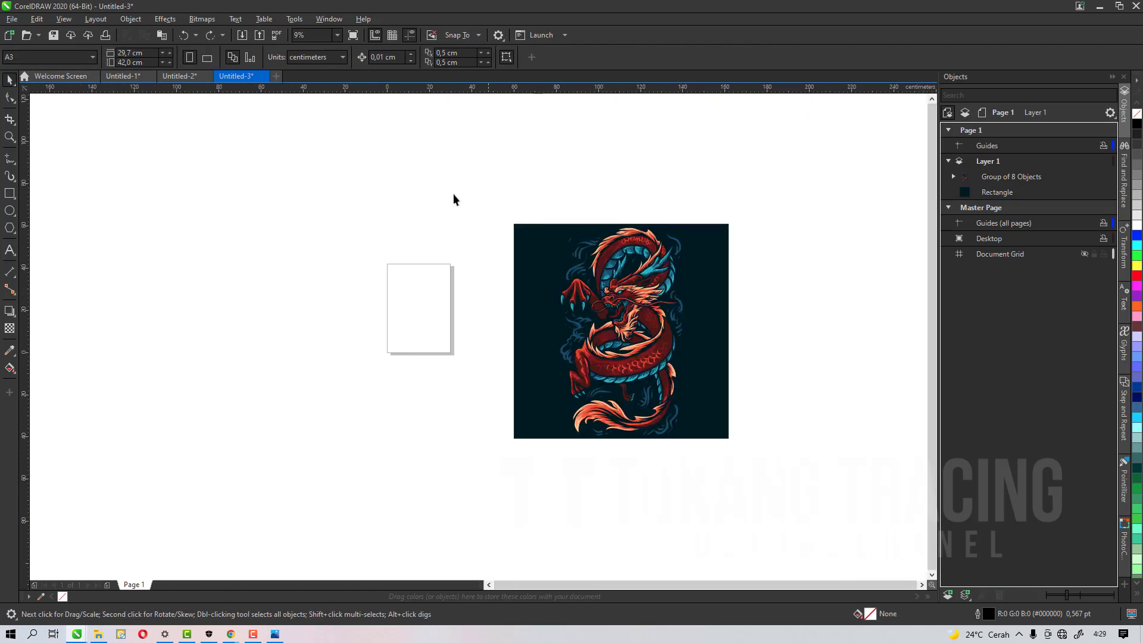
drag(435, 182, 904, 536)
key(shift+F2)
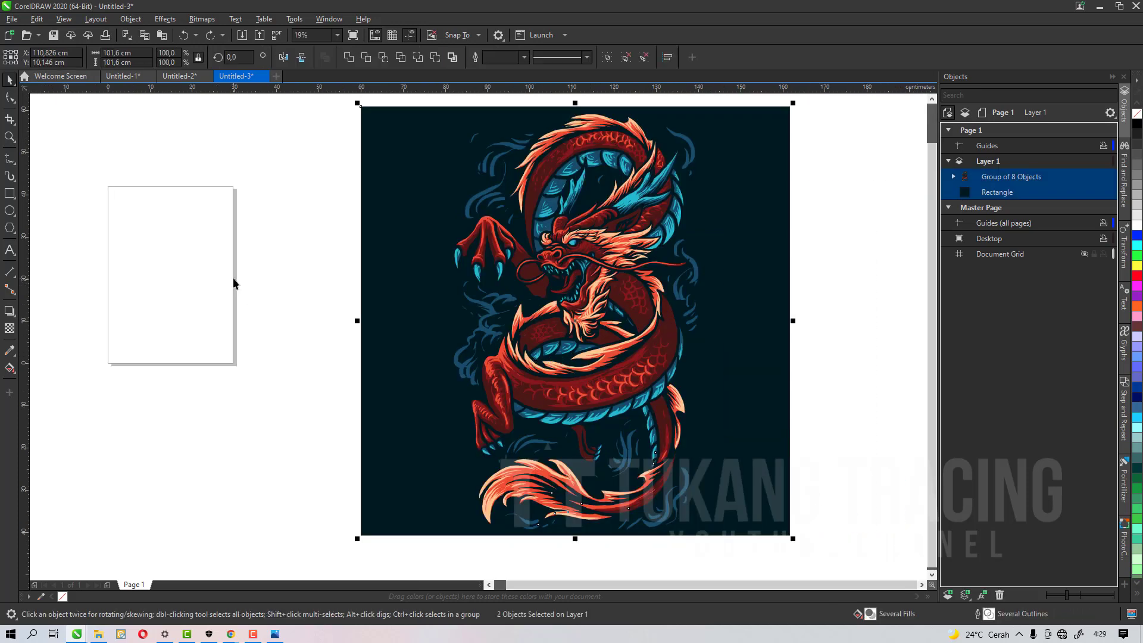
Step: Create a new A3 portrait document named Untitled-4 in RGB mode with a resolution of 300 dpi
click(12, 19)
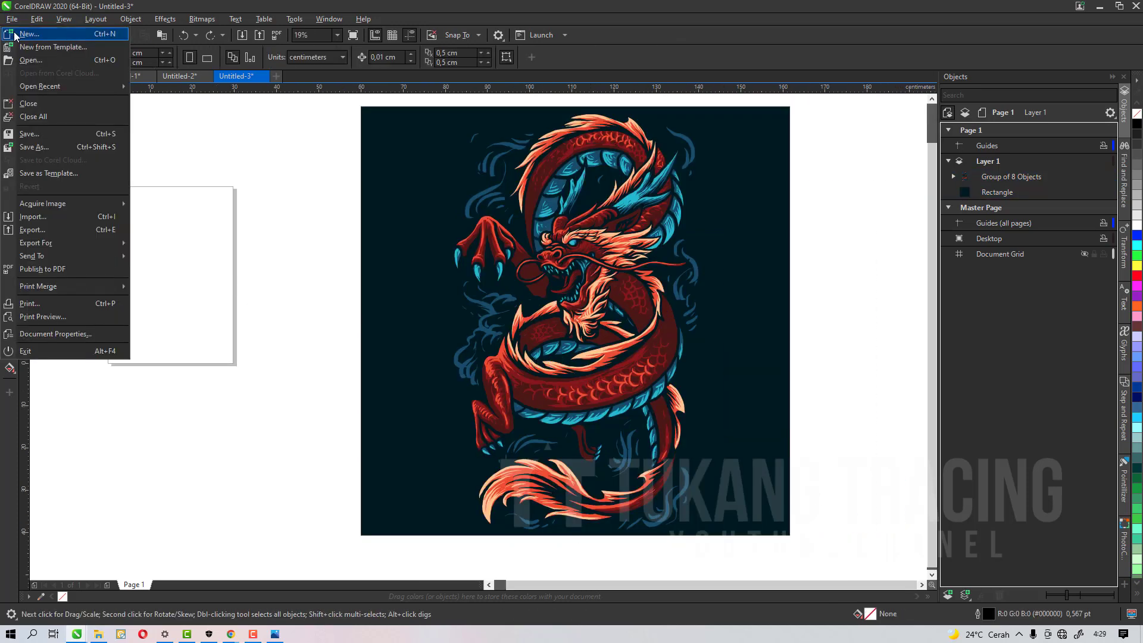
click(20, 30)
click(563, 349)
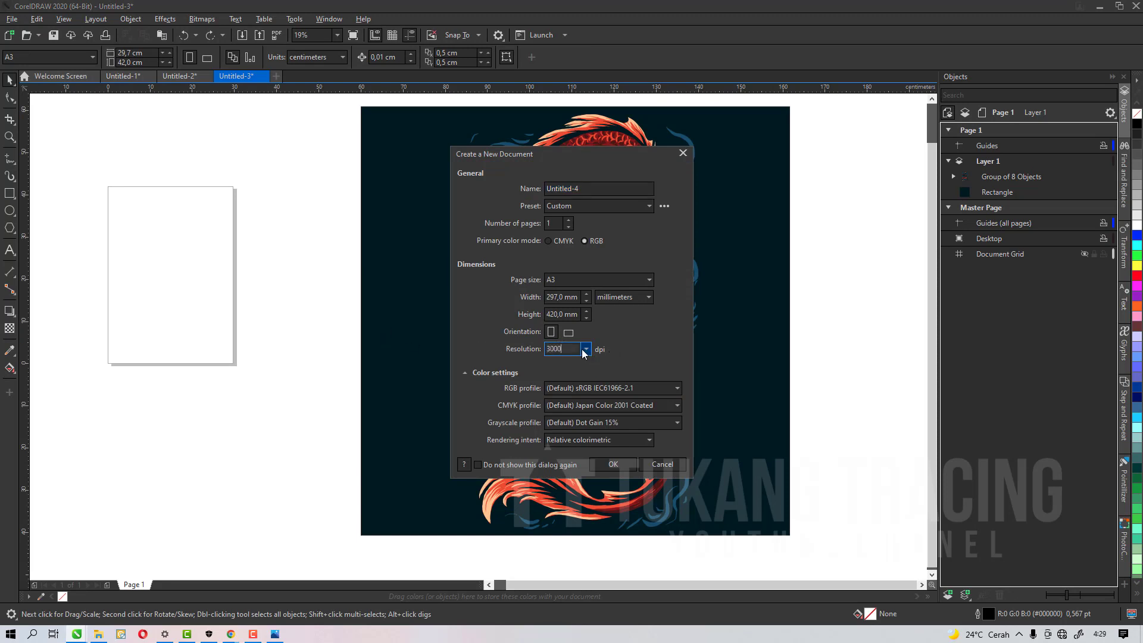
click(613, 464)
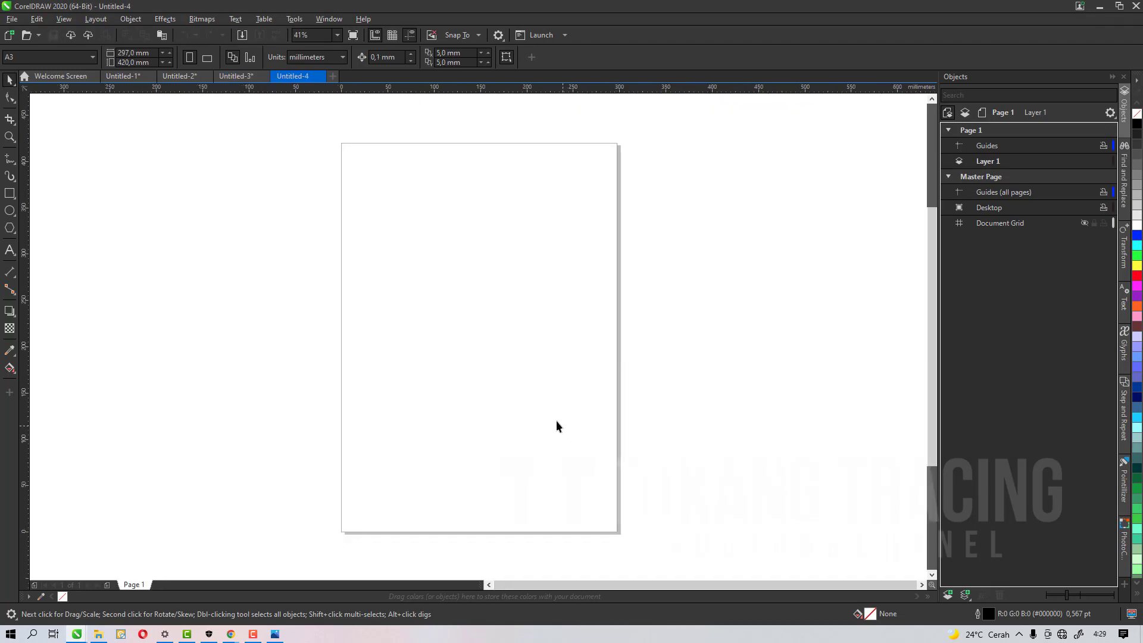
Step: Return to Untitled-3 and set its document units to pixels
click(222, 77)
key(F3)
key(ctrl+a)
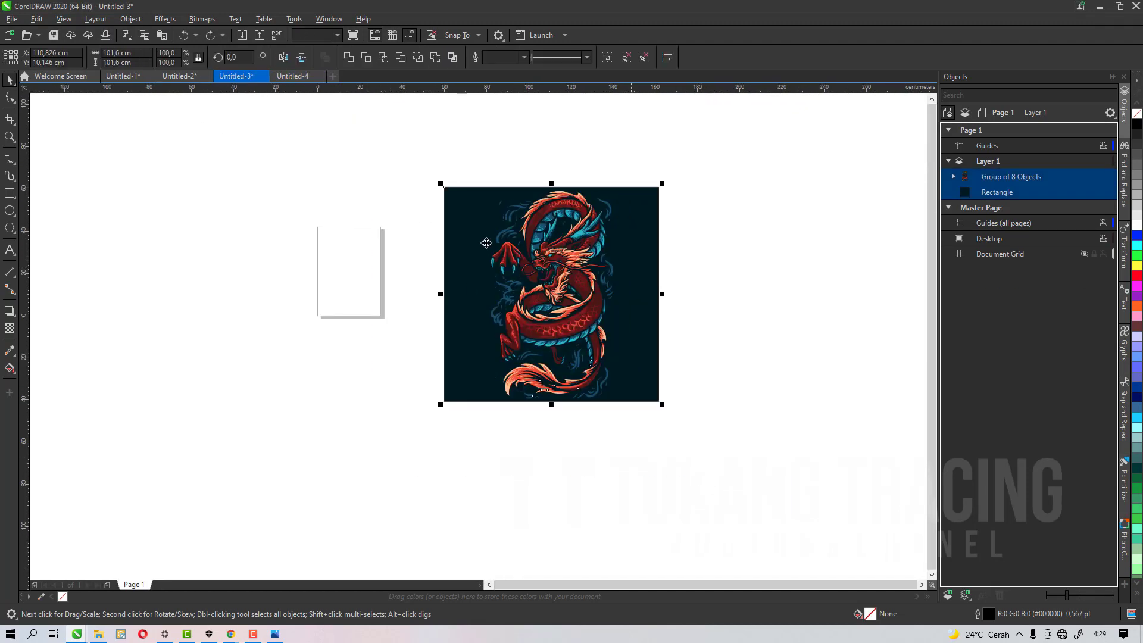
click(301, 122)
click(318, 57)
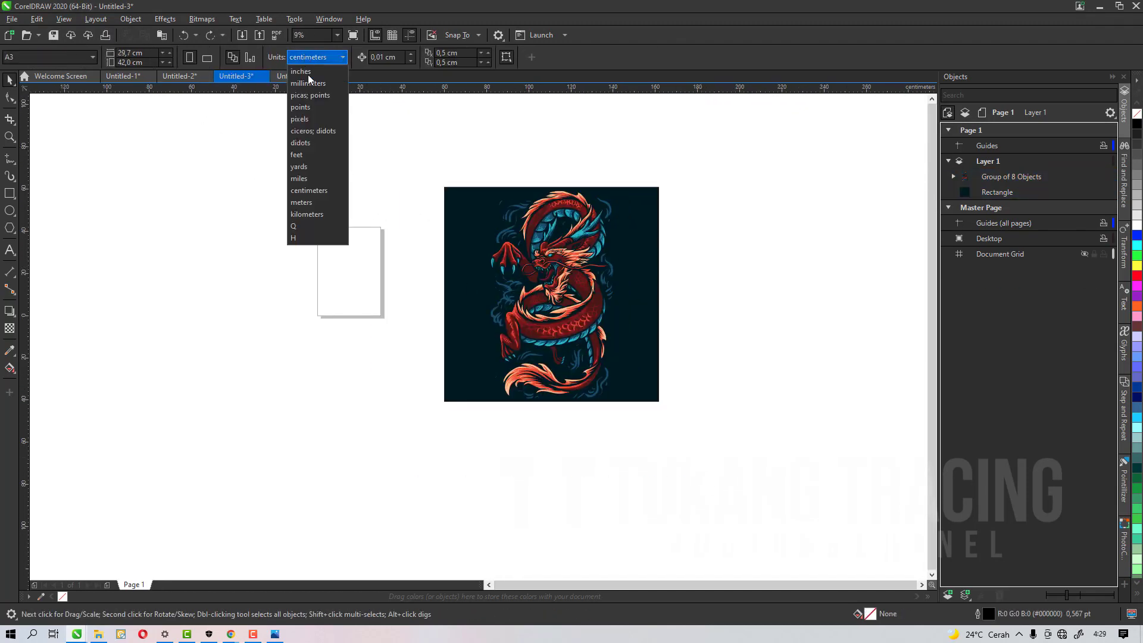
click(324, 119)
Step: Copy the dark square with the dragon from Untitled-3 and paste it into Untitled-4
key(ctrl+a)
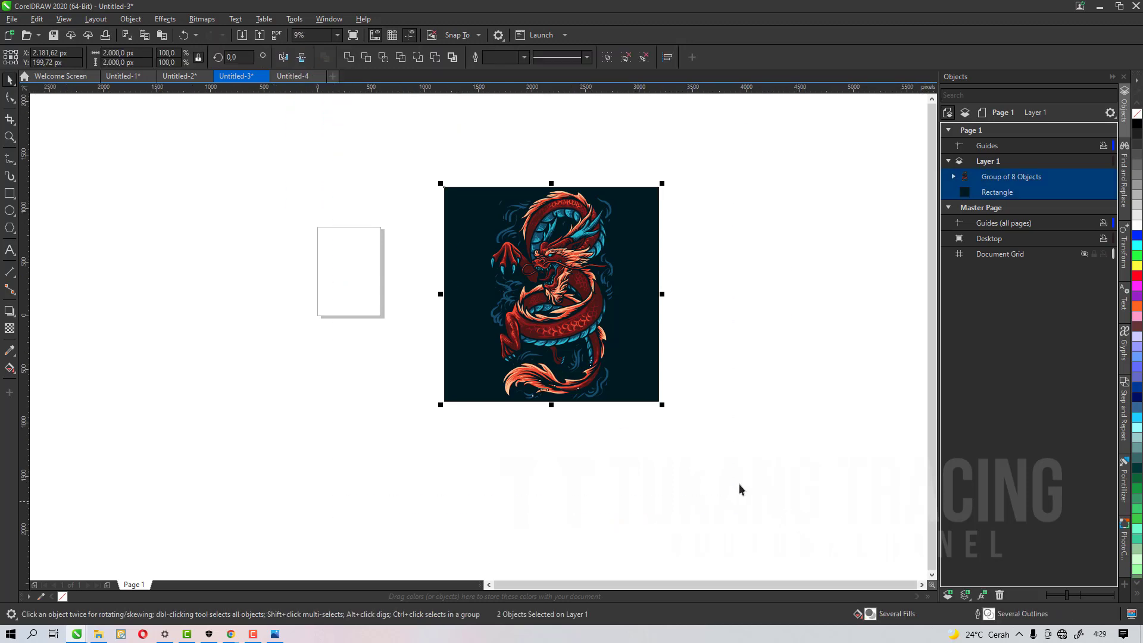
click(301, 78)
key(ctrl+v)
key(F3)
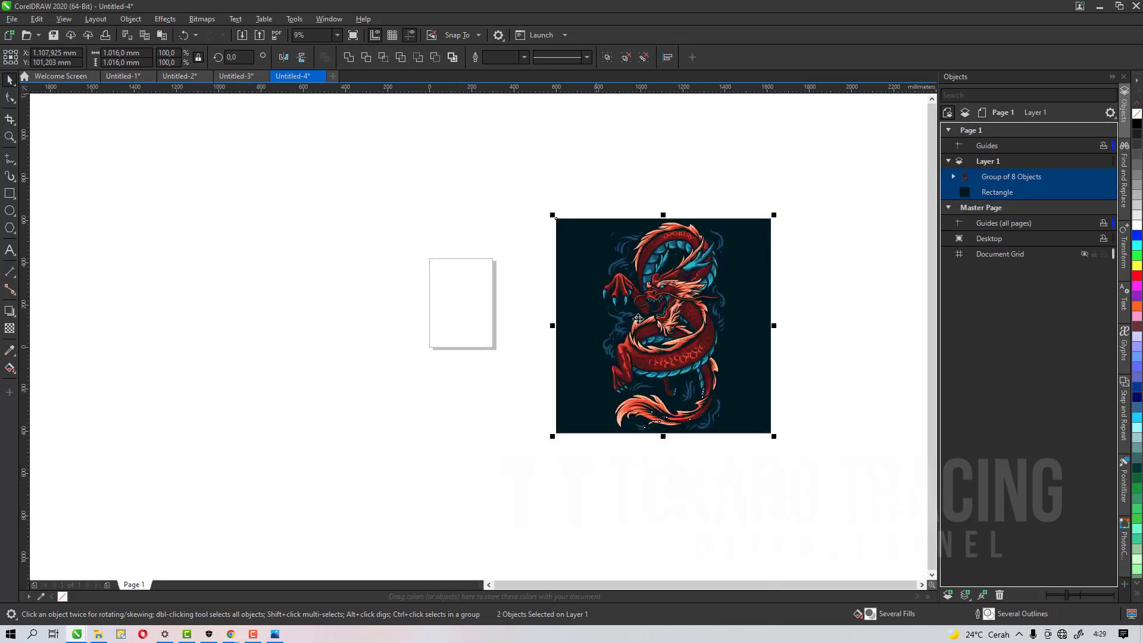
Step: Look through Untitled-3, Untitled-2 and Untitled-4 to compare the artwork in the open documents
click(237, 76)
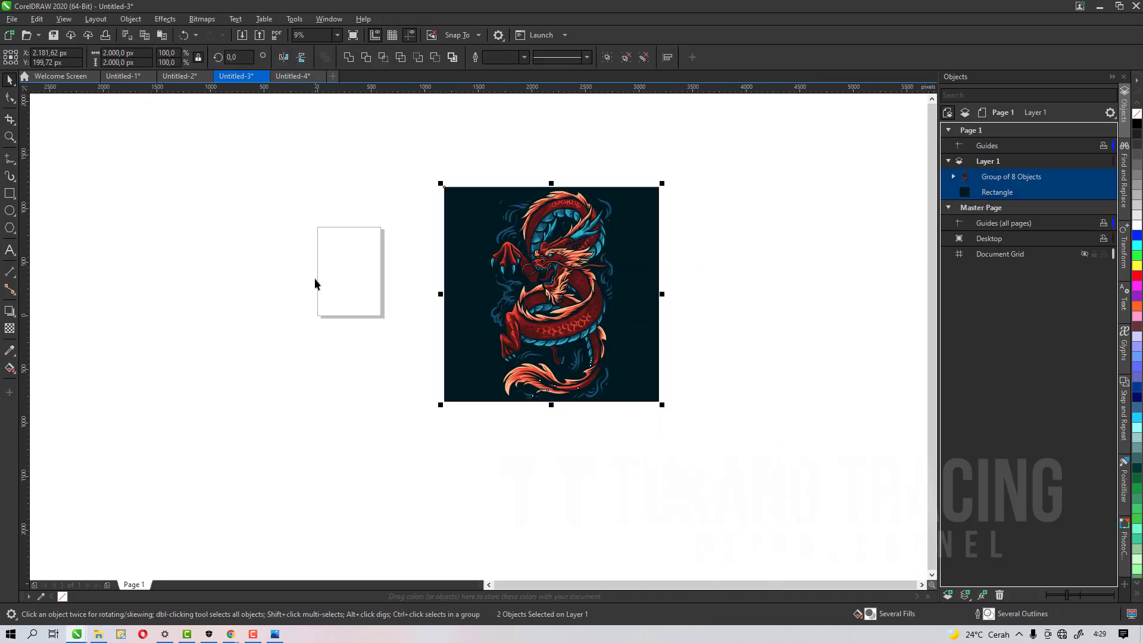
scroll(357, 280, up, 10)
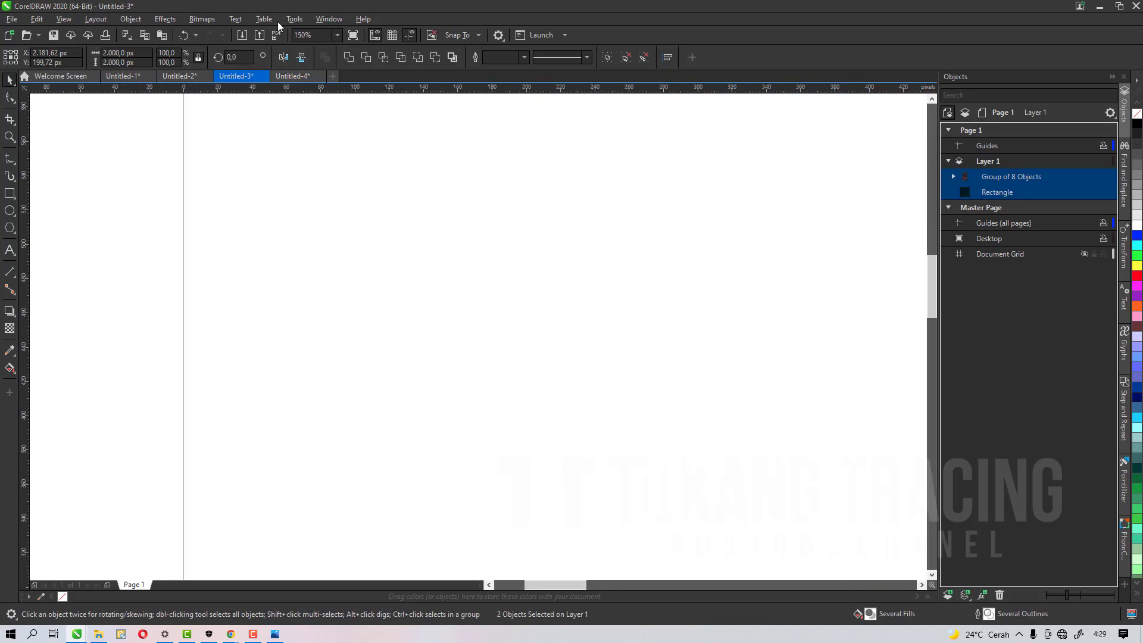
click(179, 76)
scroll(240, 238, down, 2)
click(122, 101)
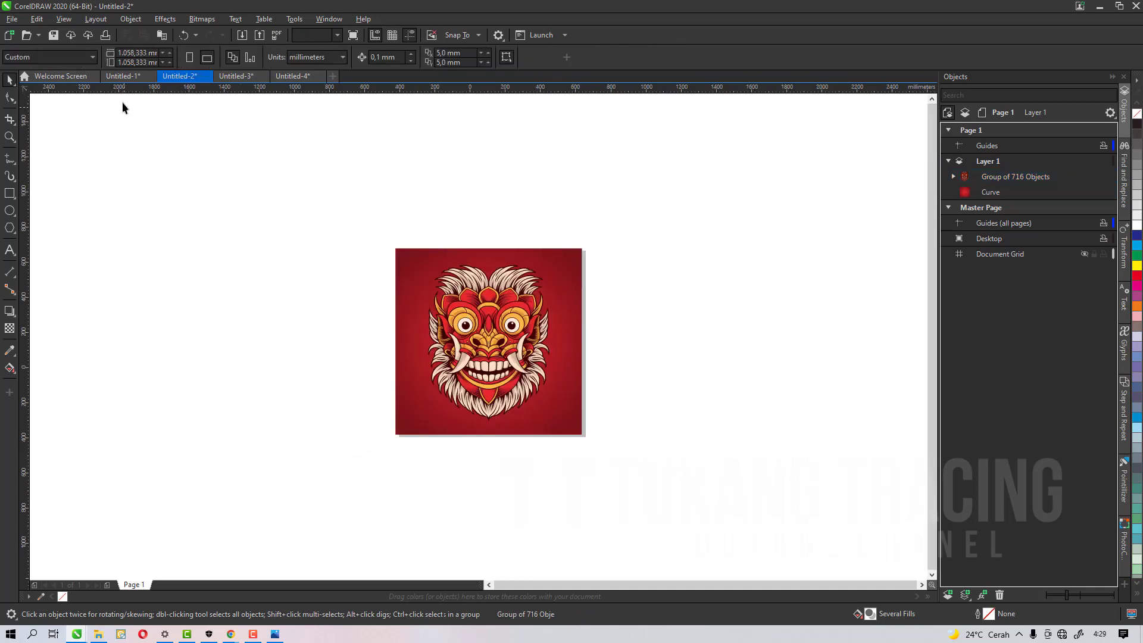
click(253, 634)
click(253, 634)
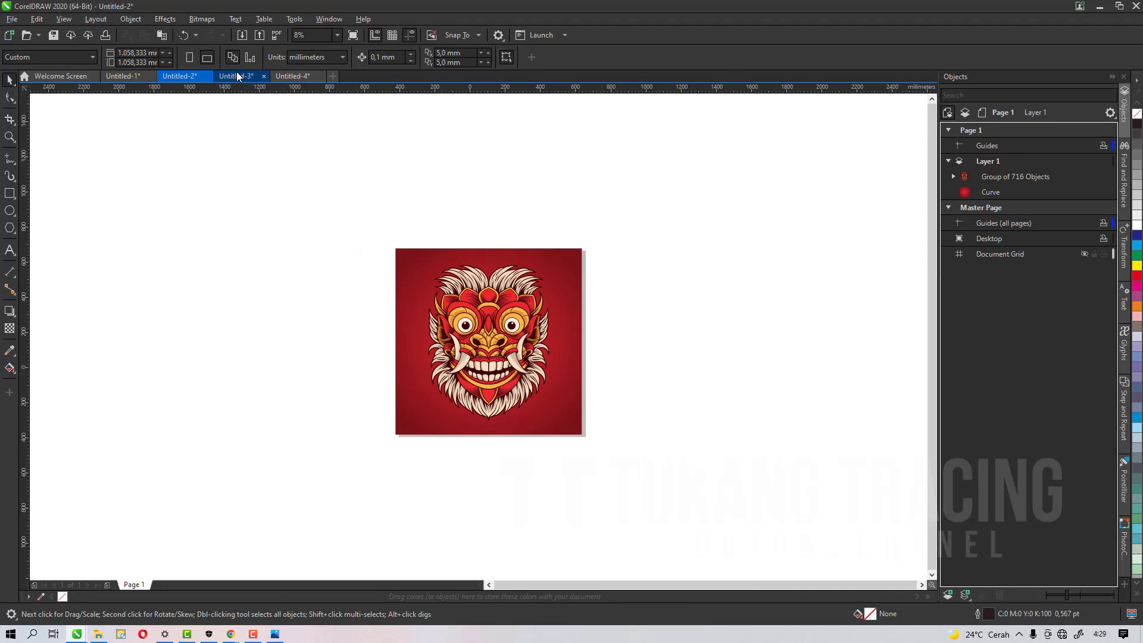
click(304, 76)
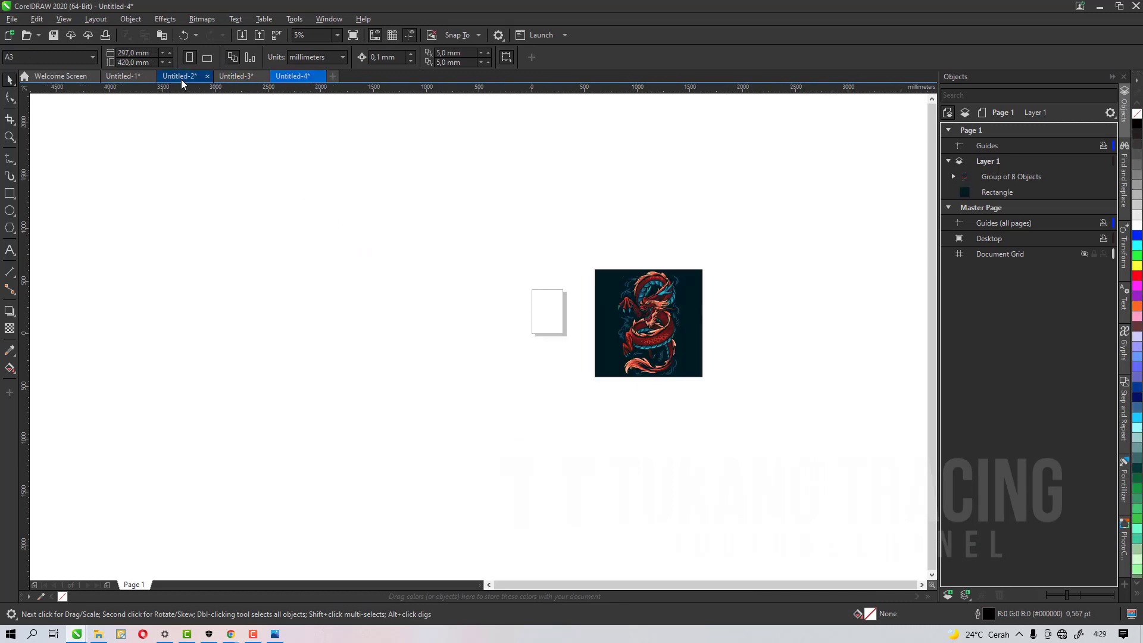
Step: Copy the mask with its red background from Untitled-2 into Untitled-4 and place it beside the dragon square
click(181, 77)
drag(387, 208, 610, 456)
click(297, 76)
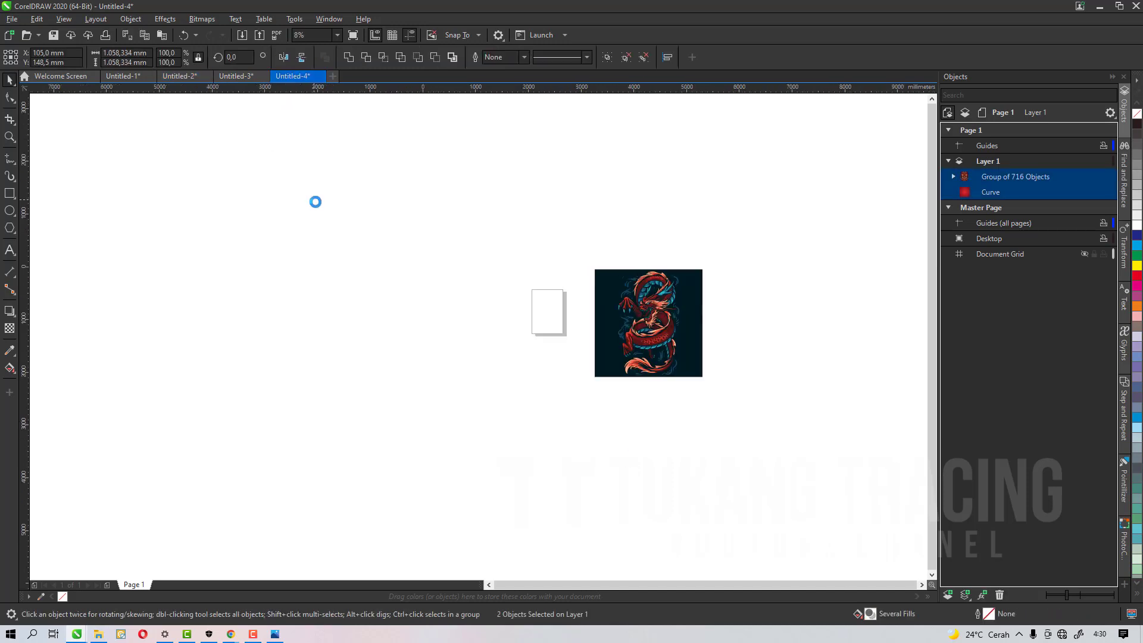
drag(417, 262, 543, 221)
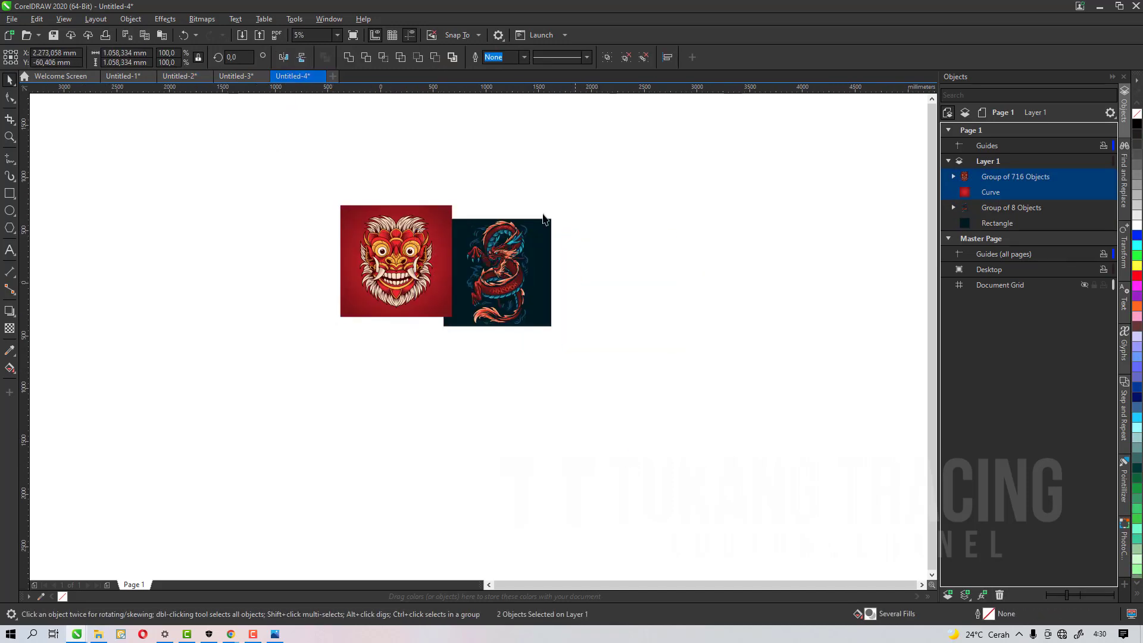
scroll(542, 227, up, 2)
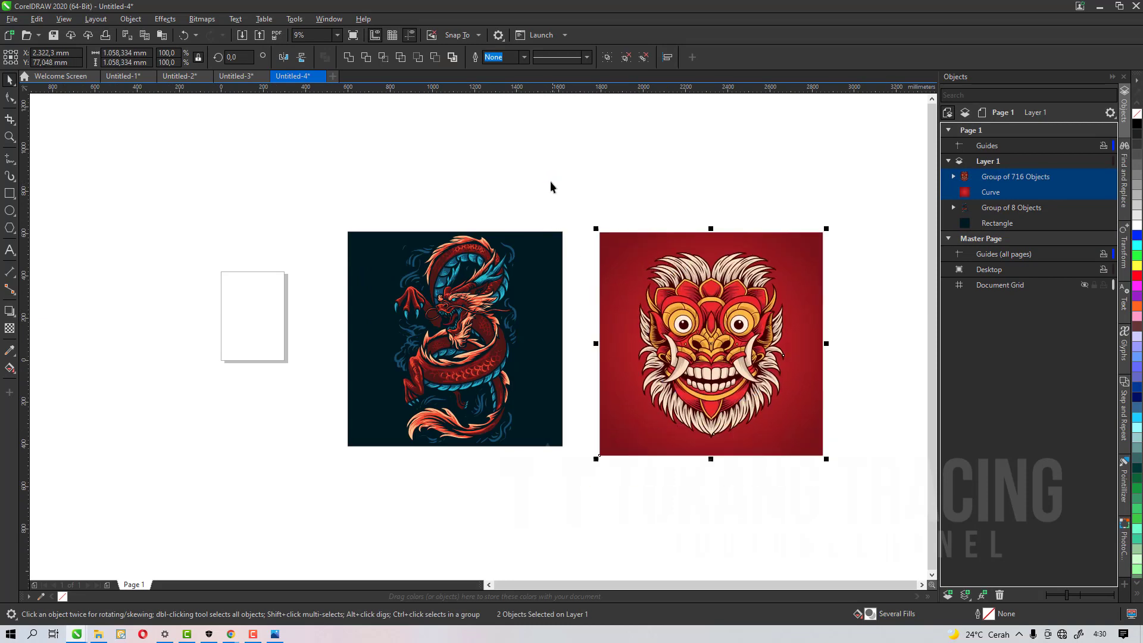
Step: Deselect the artwork in Untitled-4 and set the document units to pixels
click(482, 357)
key(ctrl+z)
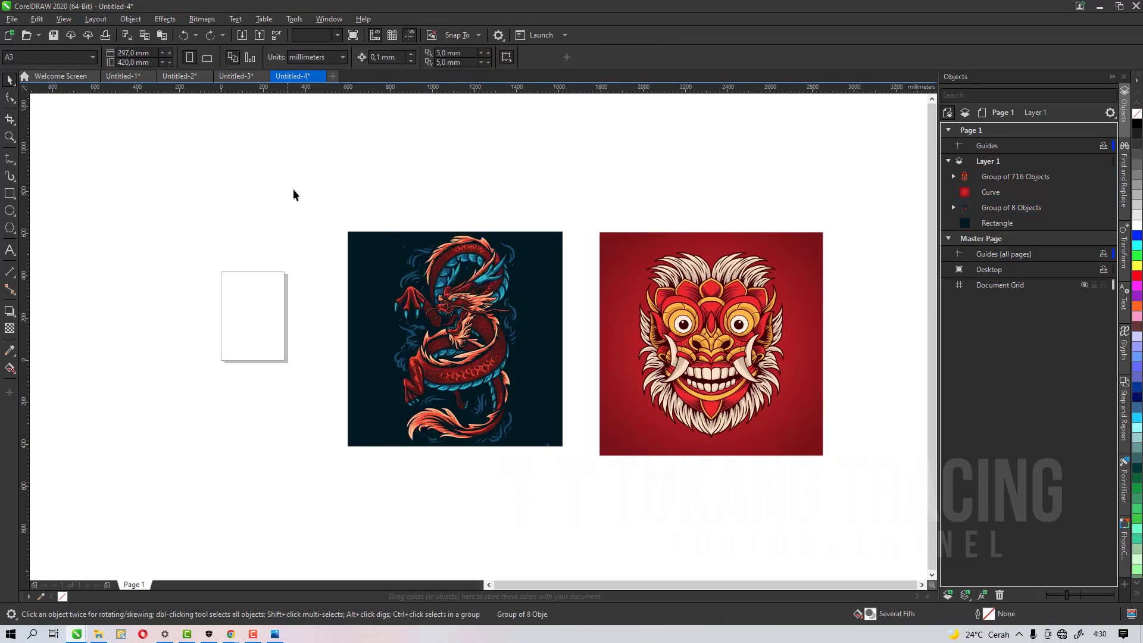
drag(290, 186, 567, 485)
click(488, 510)
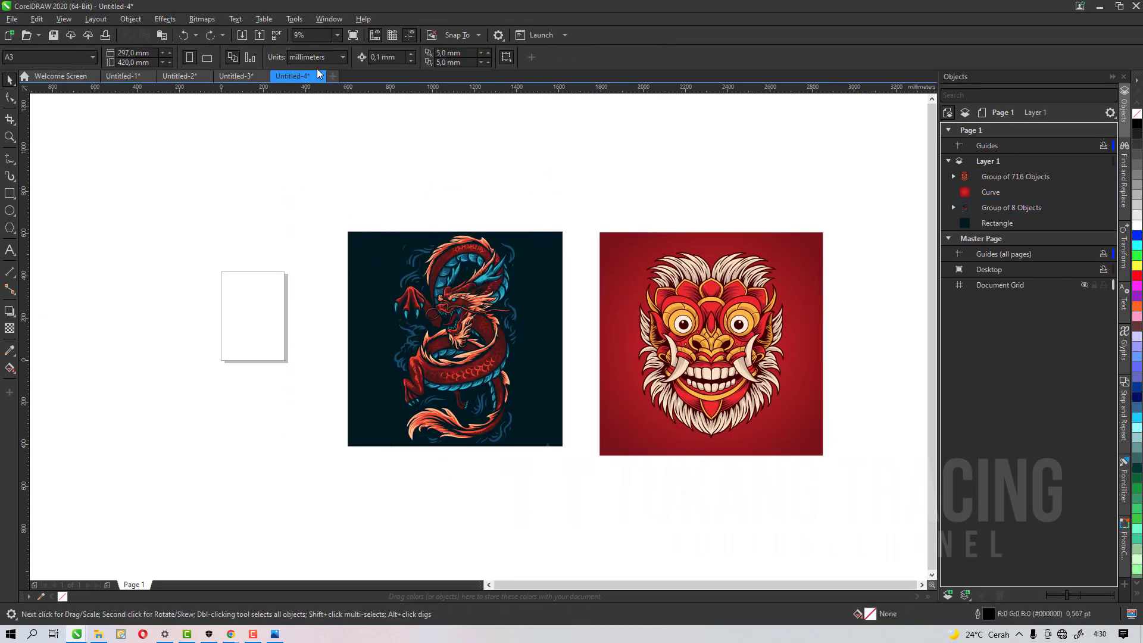
click(321, 57)
click(321, 125)
Step: Resize the dark square with the dragon proportionally to 2000 px wide and move it closer to the page
drag(321, 124, 574, 486)
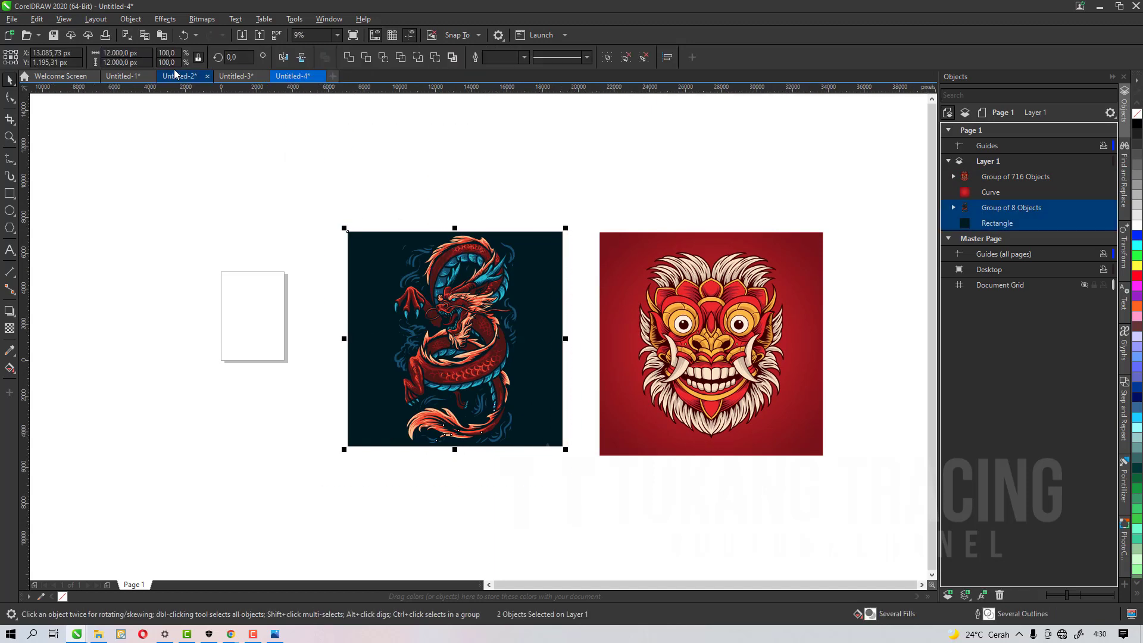
click(107, 53)
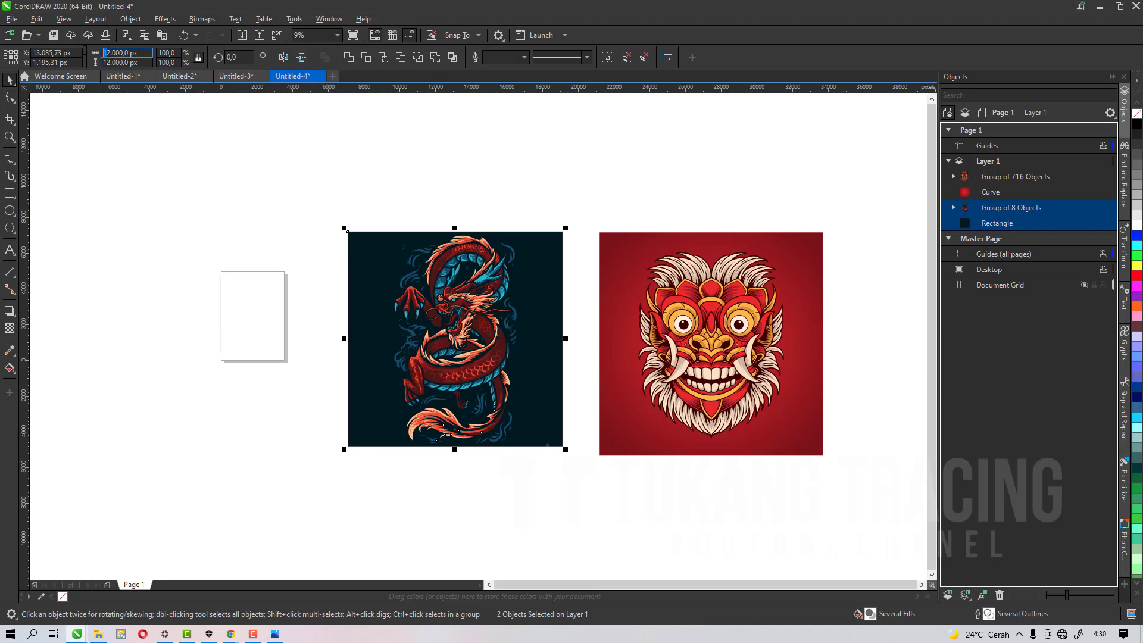
text(2000)
key(Return)
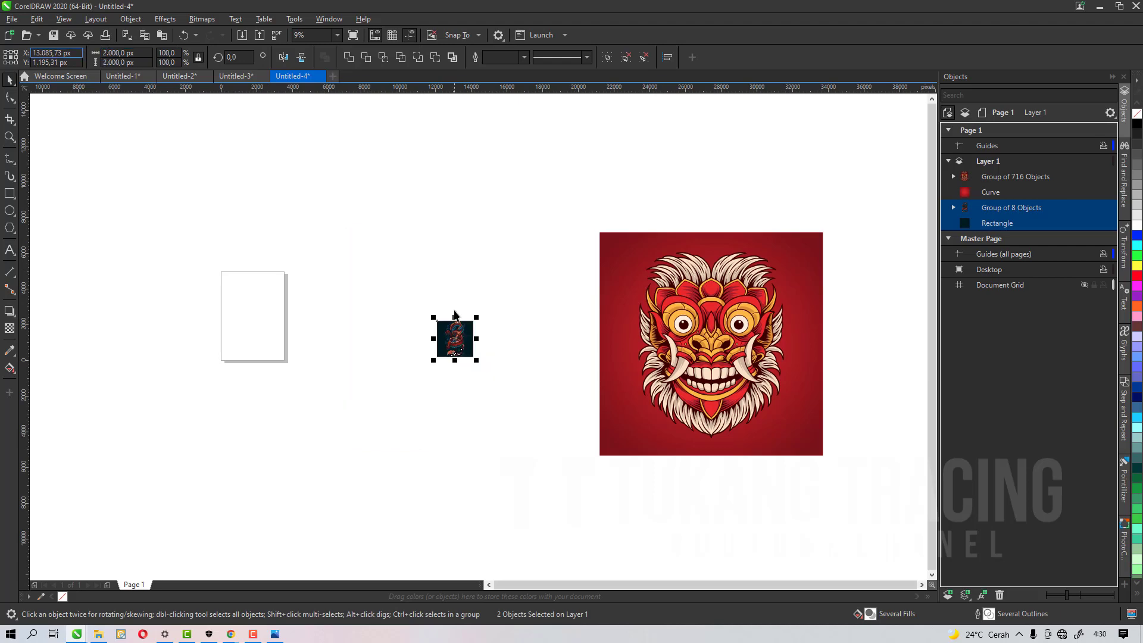
drag(350, 322, 343, 316)
Step: Move the mask with its red background toward the dragon and resize it proportionally to 2000 px wide
drag(473, 178, 839, 515)
drag(712, 390, 439, 374)
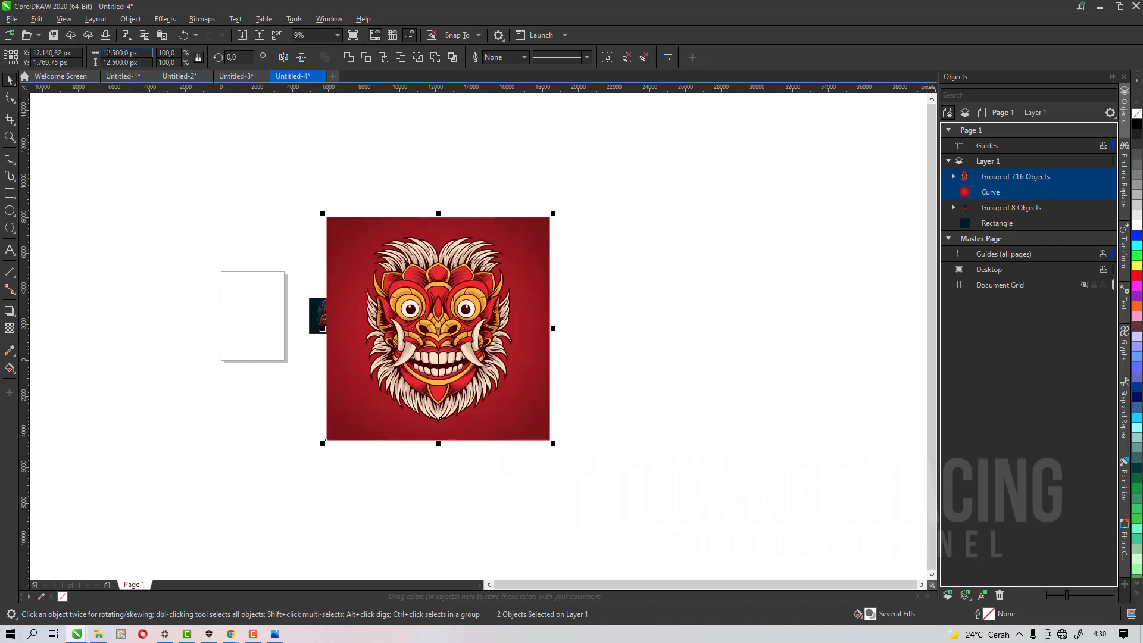
text(2.)
text(000p)
key(Return)
Step: Place the mask square directly beside the dragon square at about the same height and deselect it
drag(464, 341, 396, 322)
scroll(441, 349, up, 4)
scroll(440, 348, up, 3)
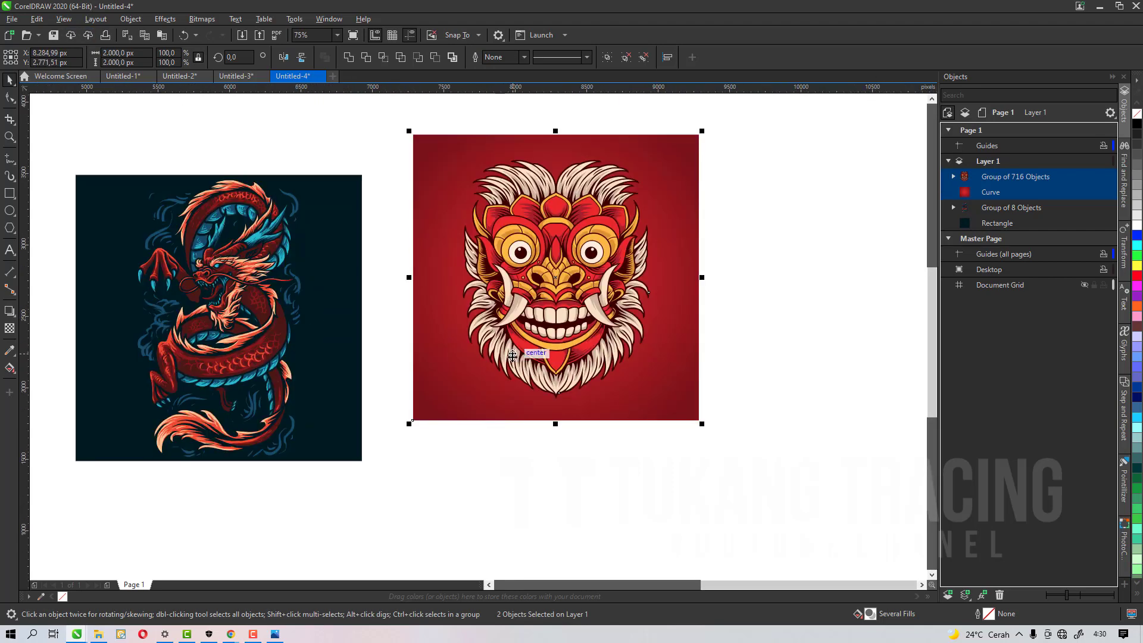
drag(514, 356, 476, 395)
drag(483, 397, 483, 398)
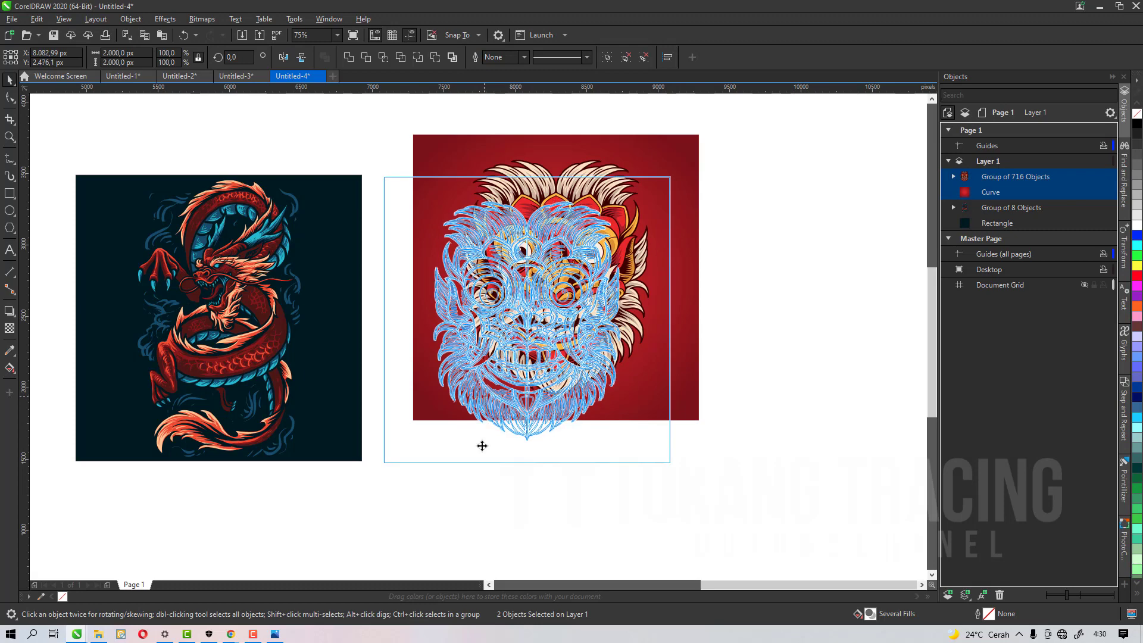
click(491, 492)
Step: Select the dragon together with its dark background square
key(h)
drag(409, 409, 520, 415)
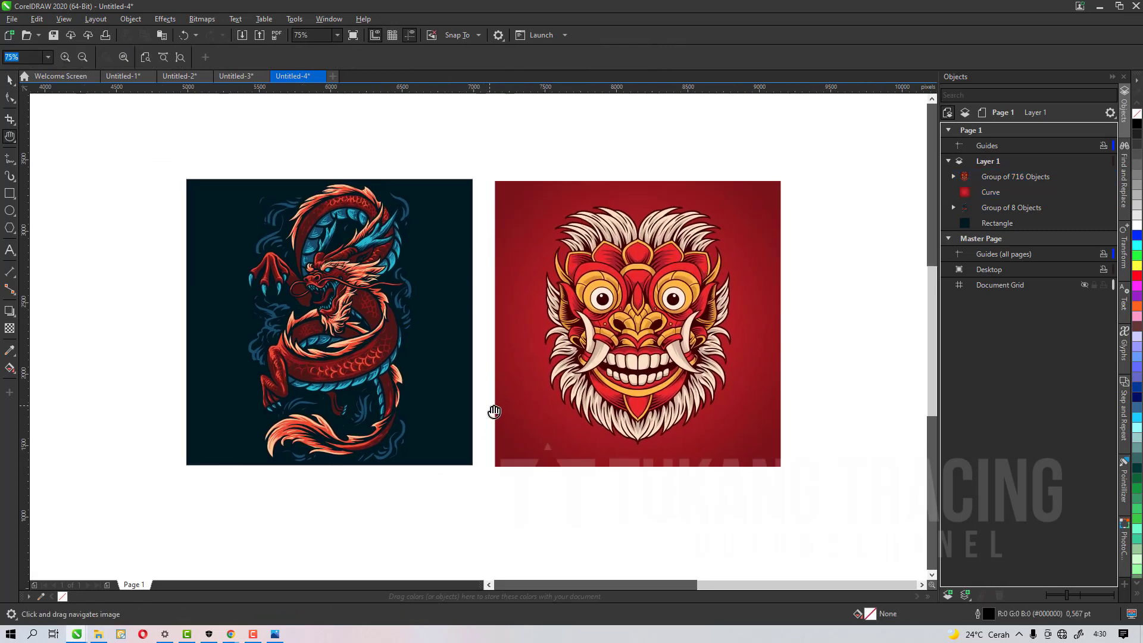
key(space)
scroll(542, 405, down, 2)
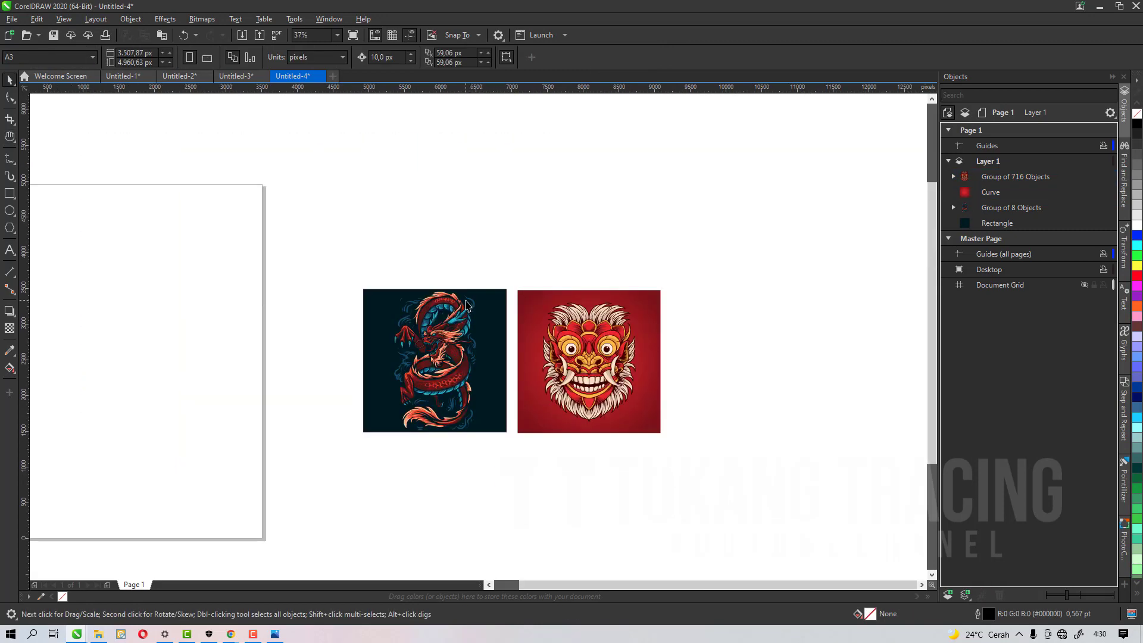
drag(269, 229, 578, 500)
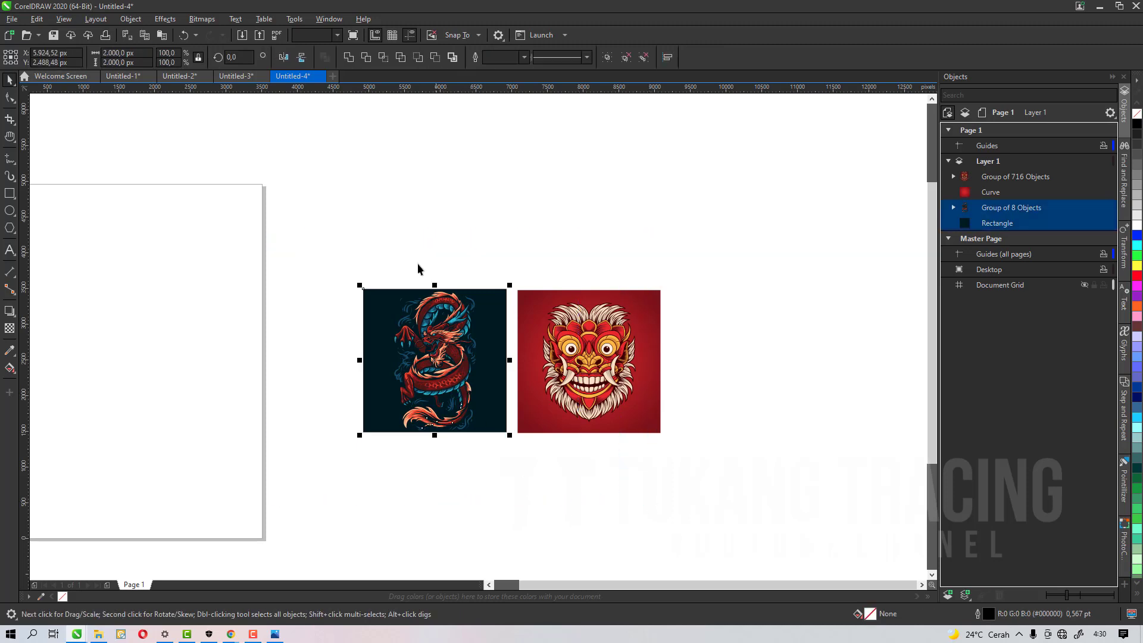
drag(339, 256, 517, 493)
scroll(499, 361, up, 2)
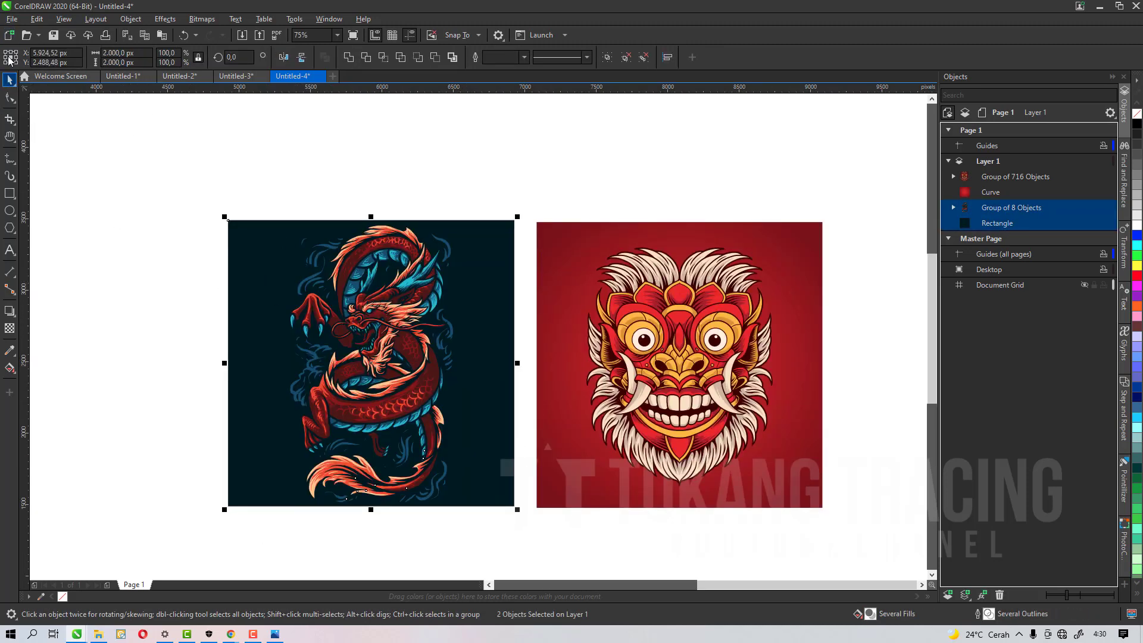
Step: Preview a JPEG export of the document named naga5 with Selected only turned off, and cancel it
click(12, 18)
click(70, 230)
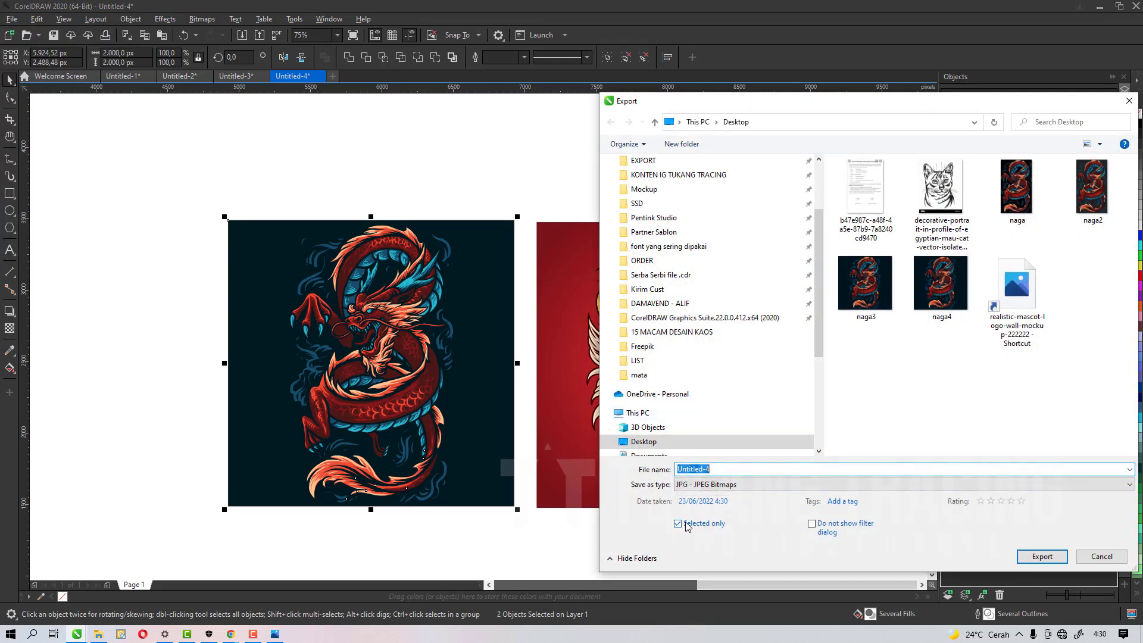
click(686, 525)
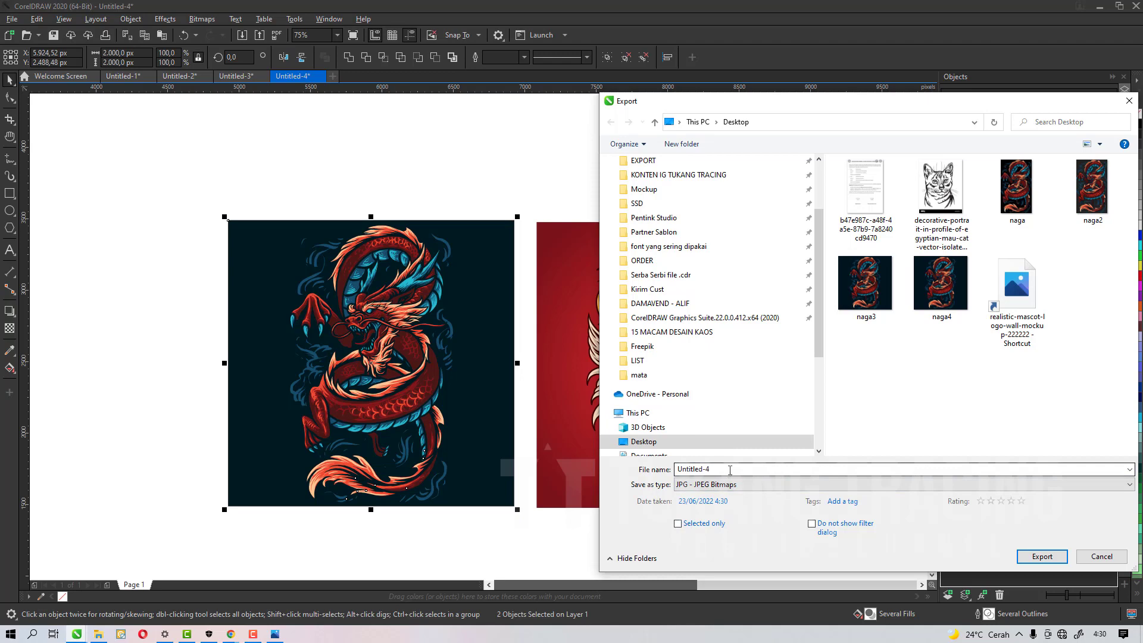
double_click(730, 471)
text(naga)
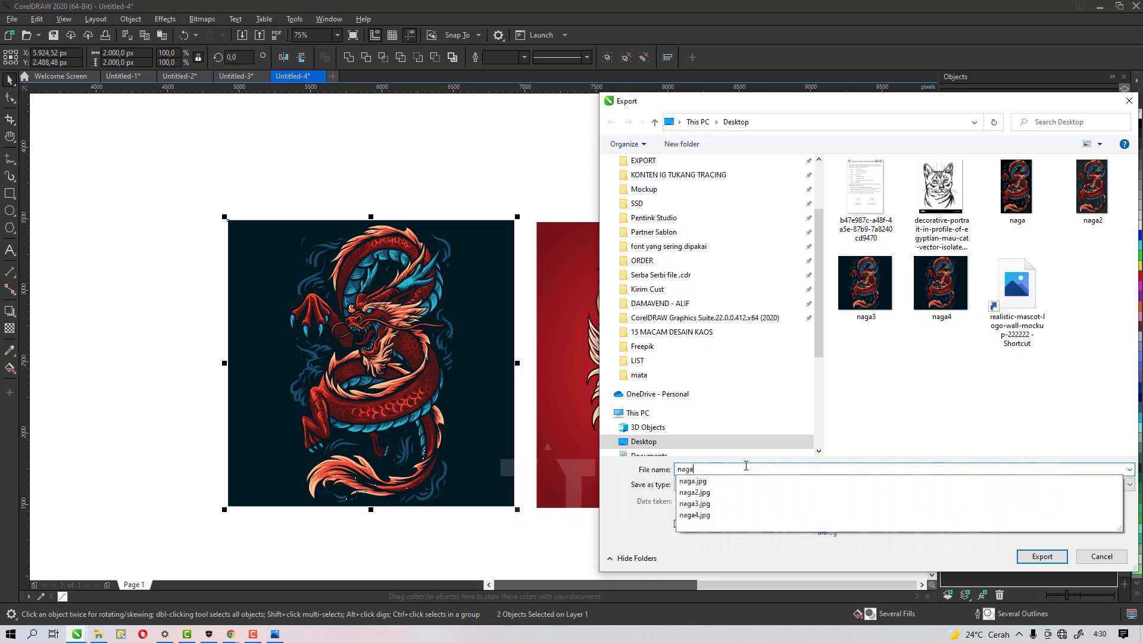
text(5)
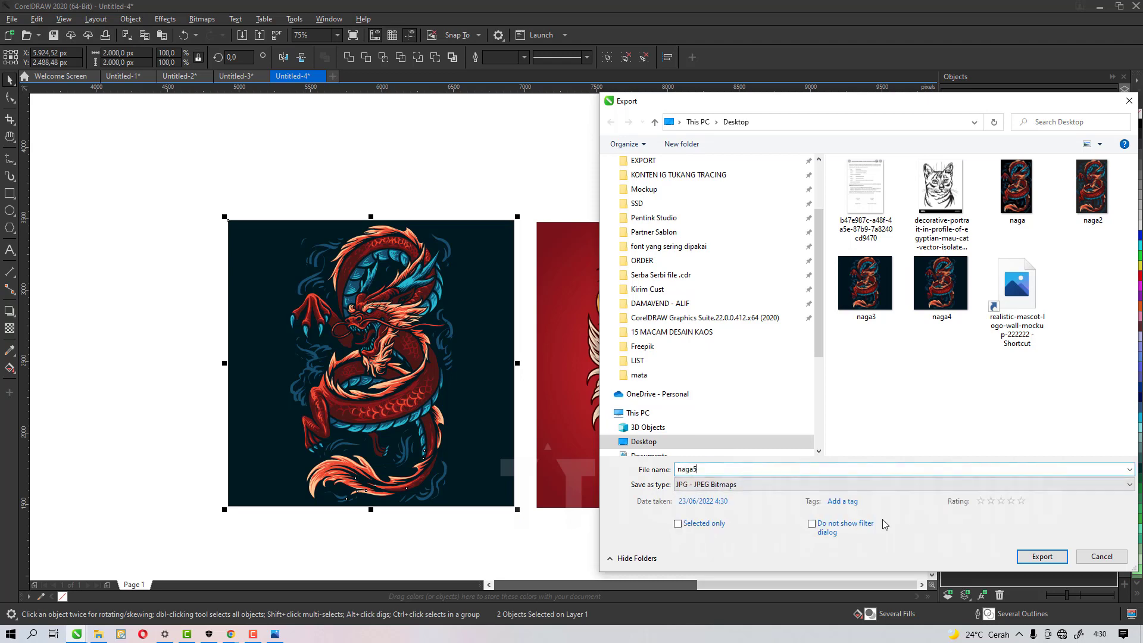
click(1042, 556)
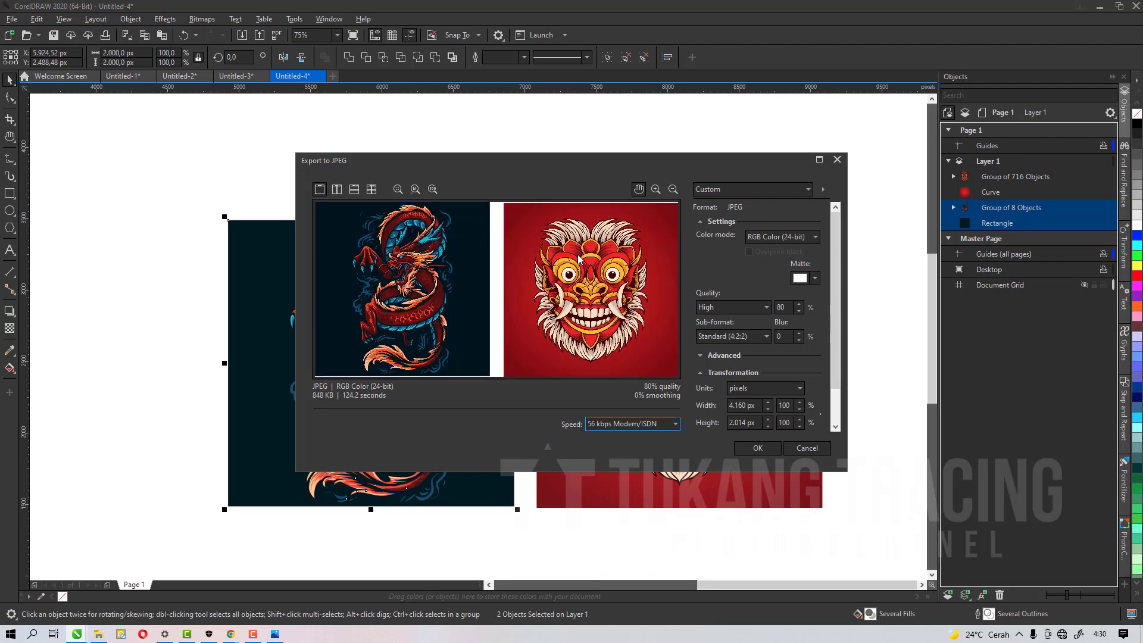
drag(438, 168, 690, 94)
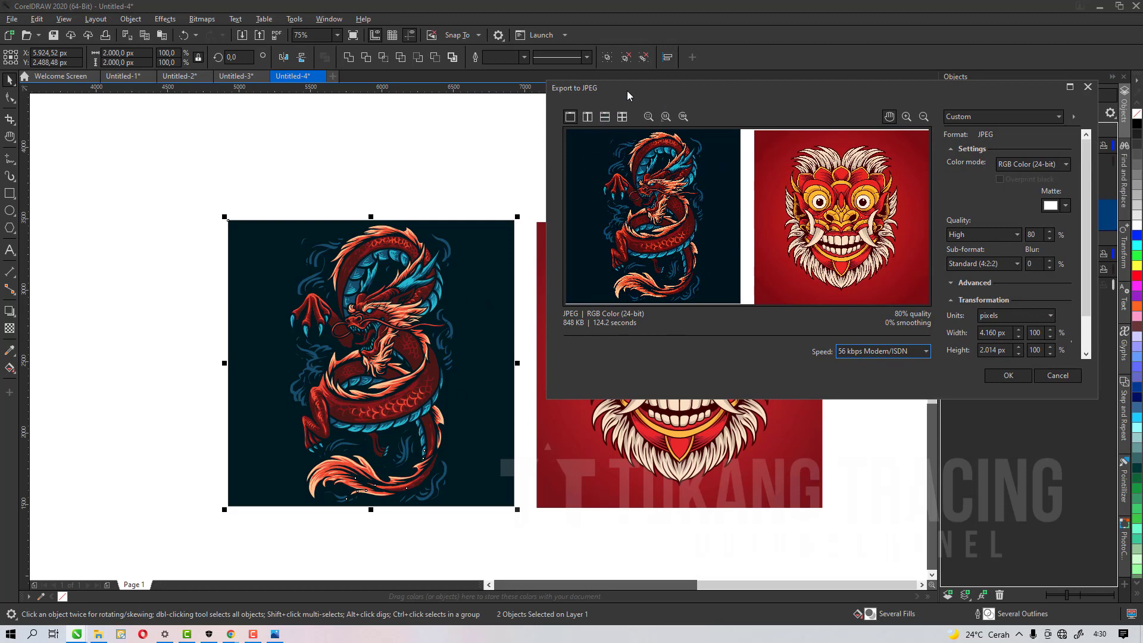
drag(627, 90, 826, 201)
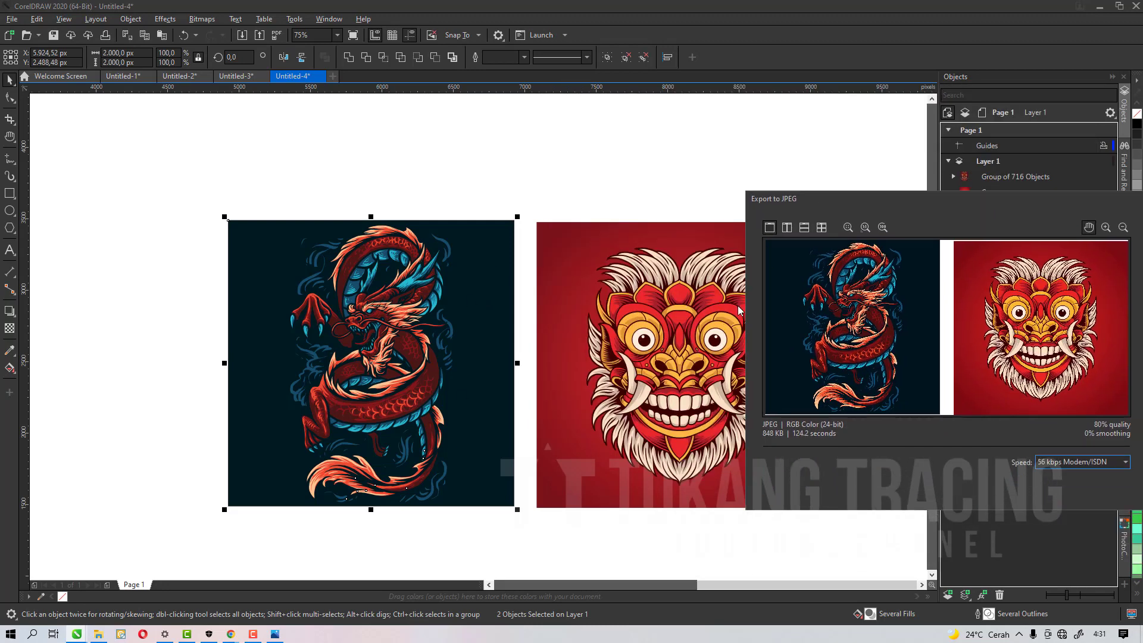
drag(783, 206, 703, 194)
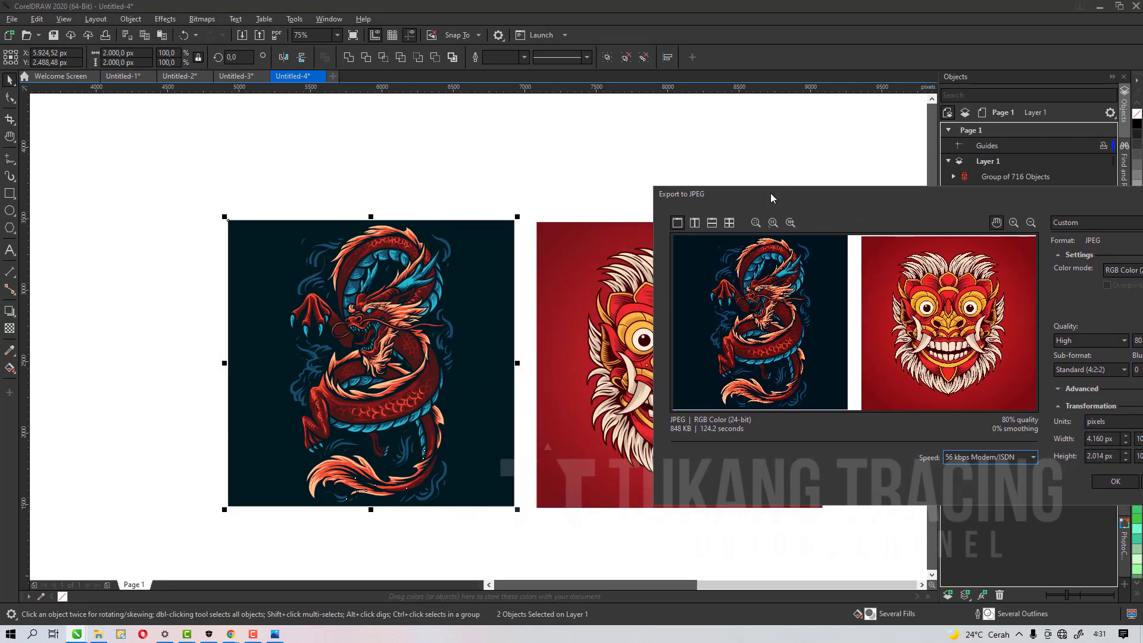
drag(771, 198, 424, 189)
click(861, 480)
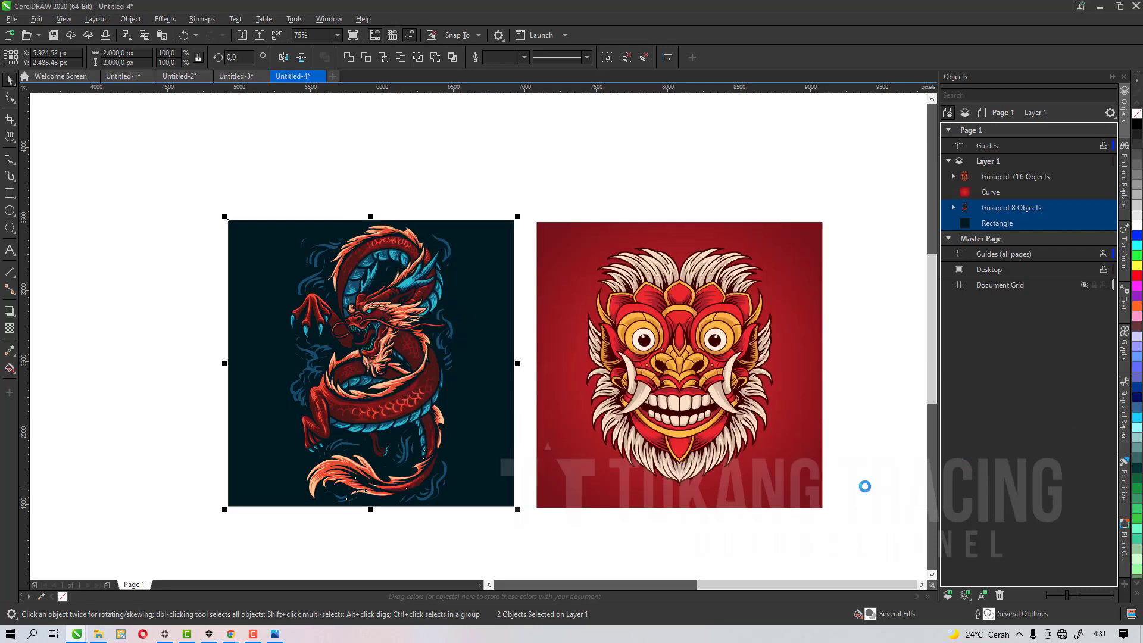
Step: Preview the naga5 JPEG export of the dragon square with Selected only turned on, and cancel it
key(ctrl+e)
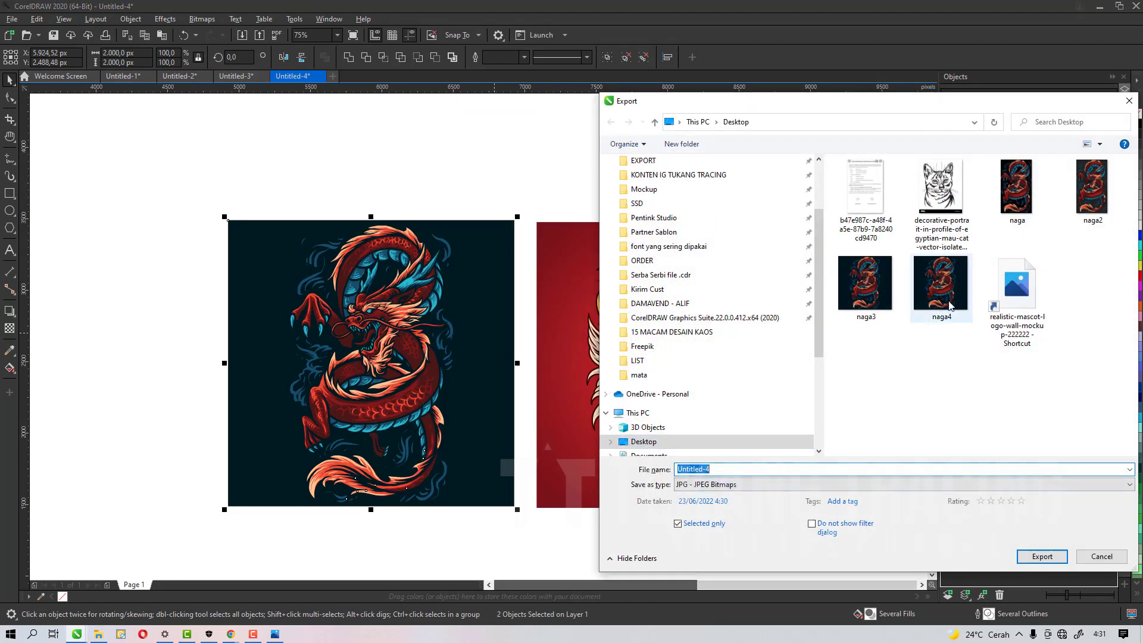
click(941, 283)
click(755, 473)
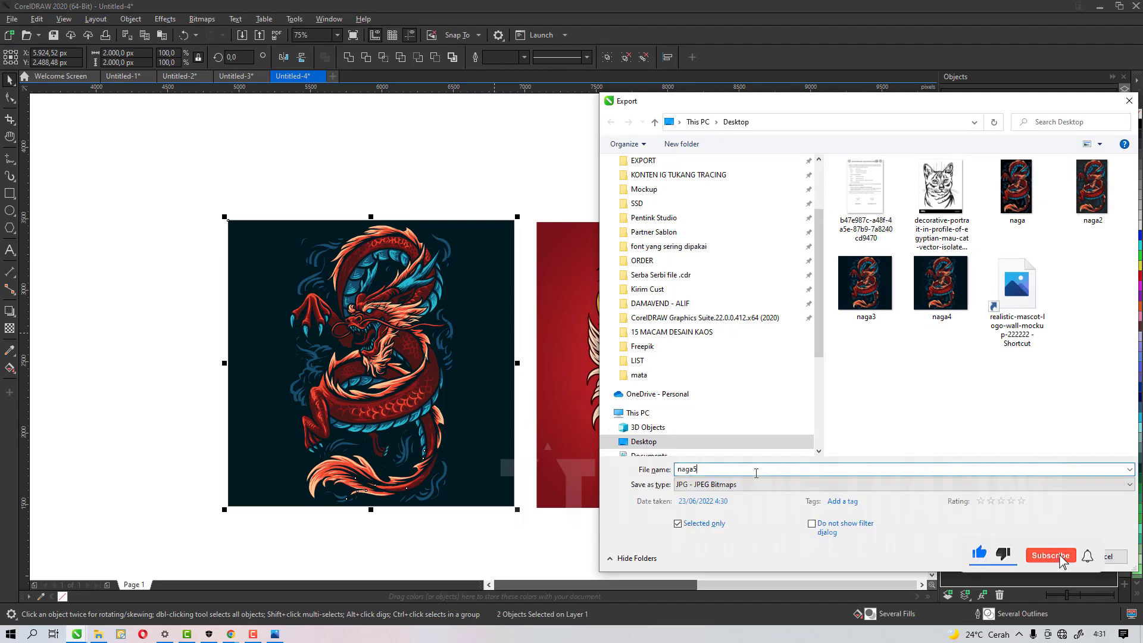
key(Return)
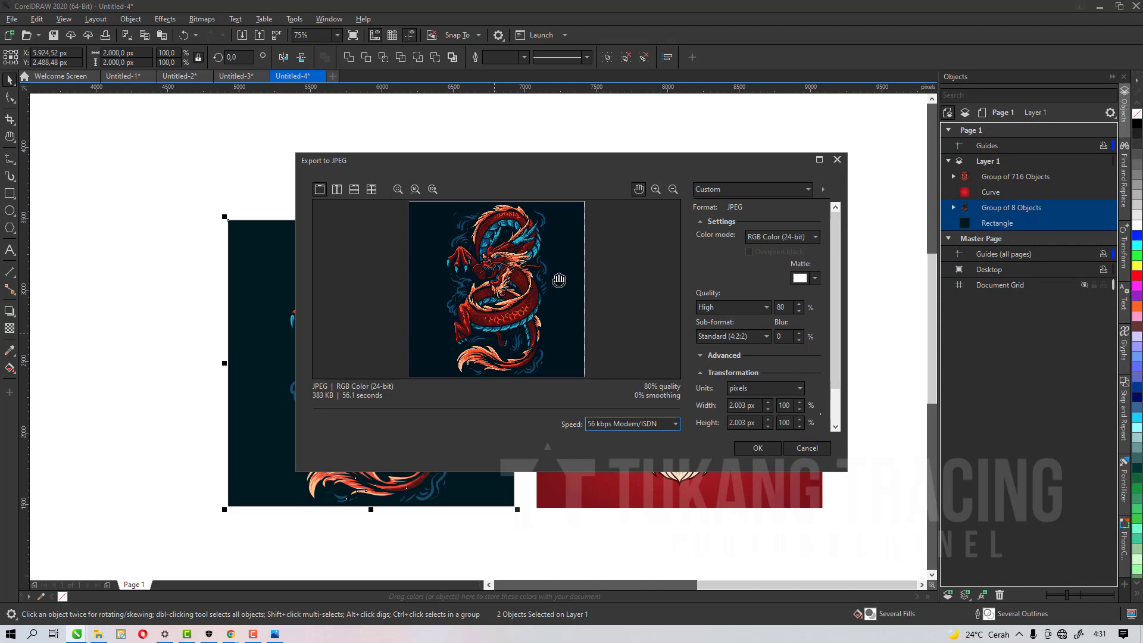
click(807, 448)
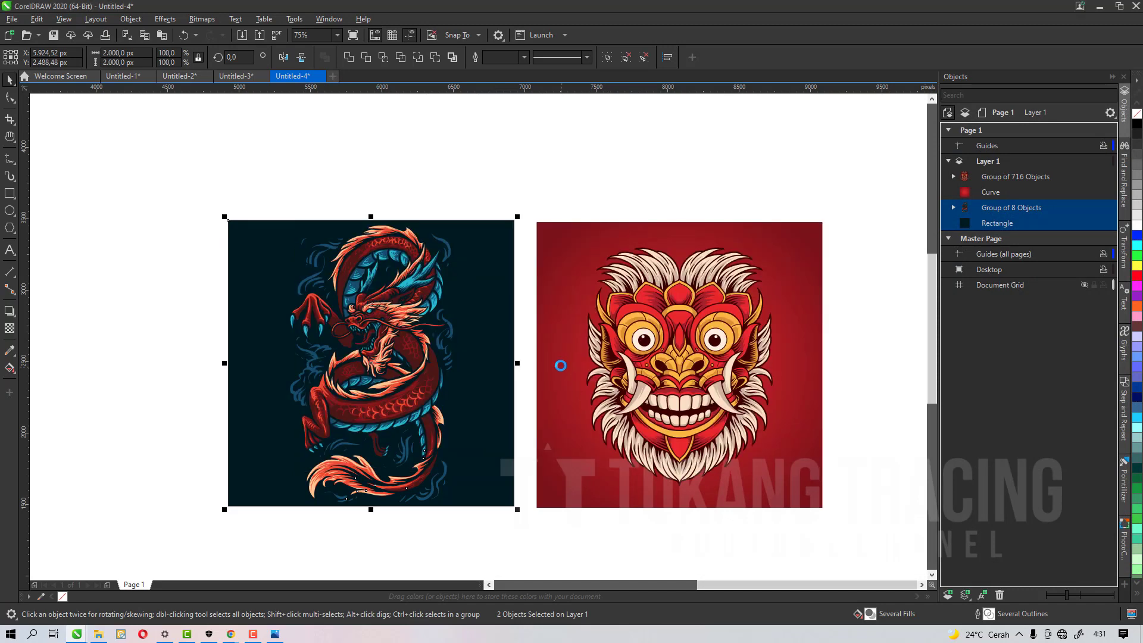
scroll(560, 365, down, 2)
key(Escape)
key(h)
drag(609, 468, 697, 462)
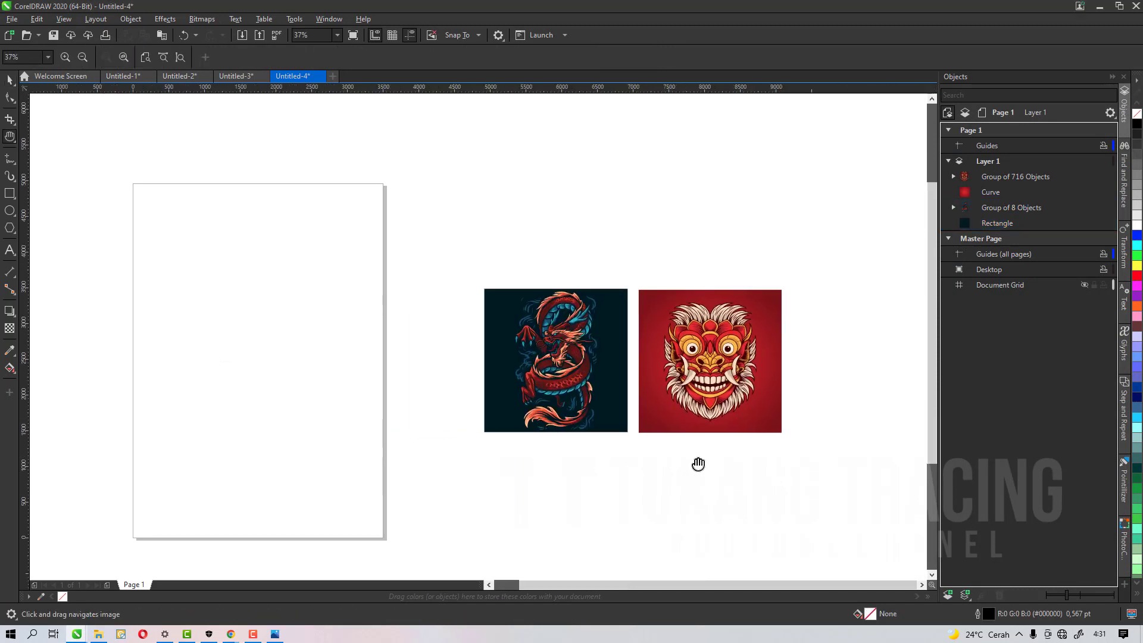
scroll(643, 342, up, 2)
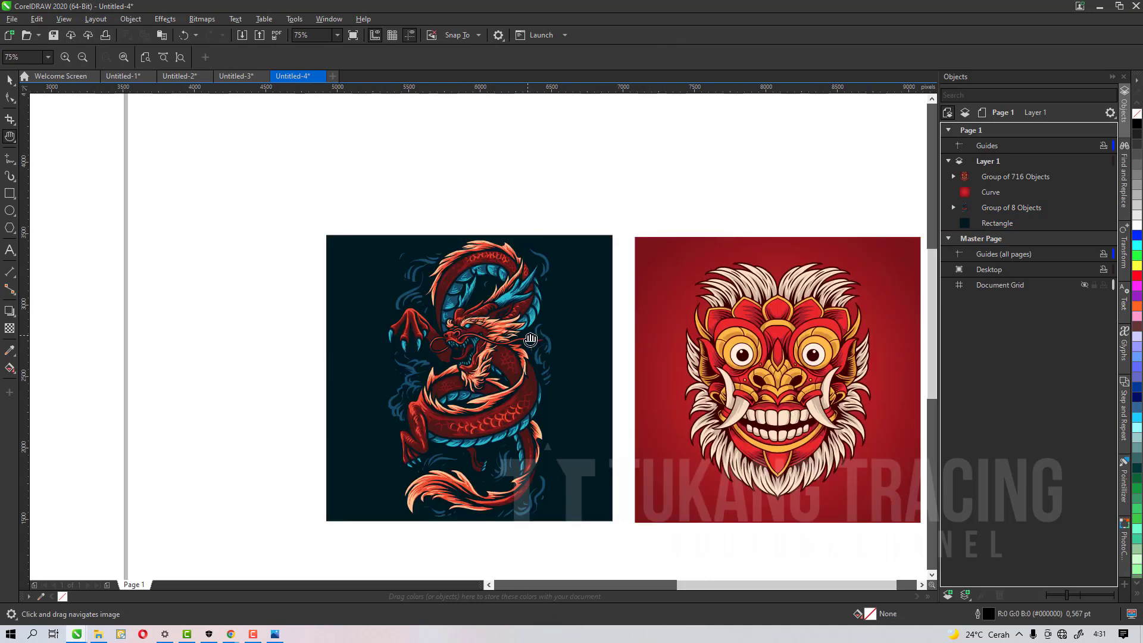
scroll(531, 339, down, 2)
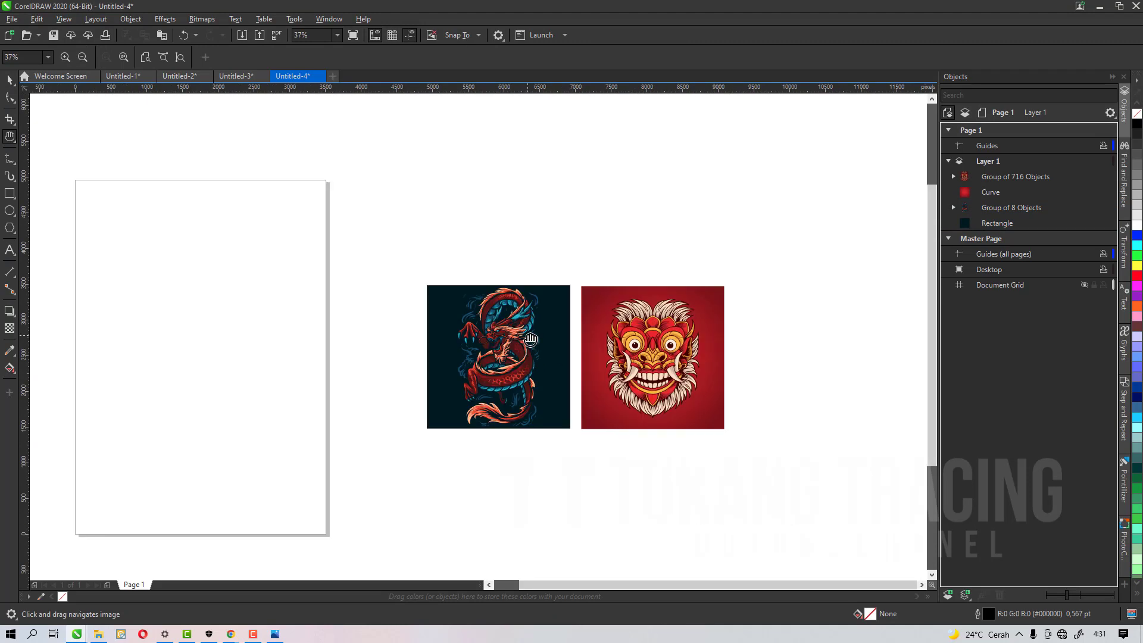
drag(530, 338, 518, 340)
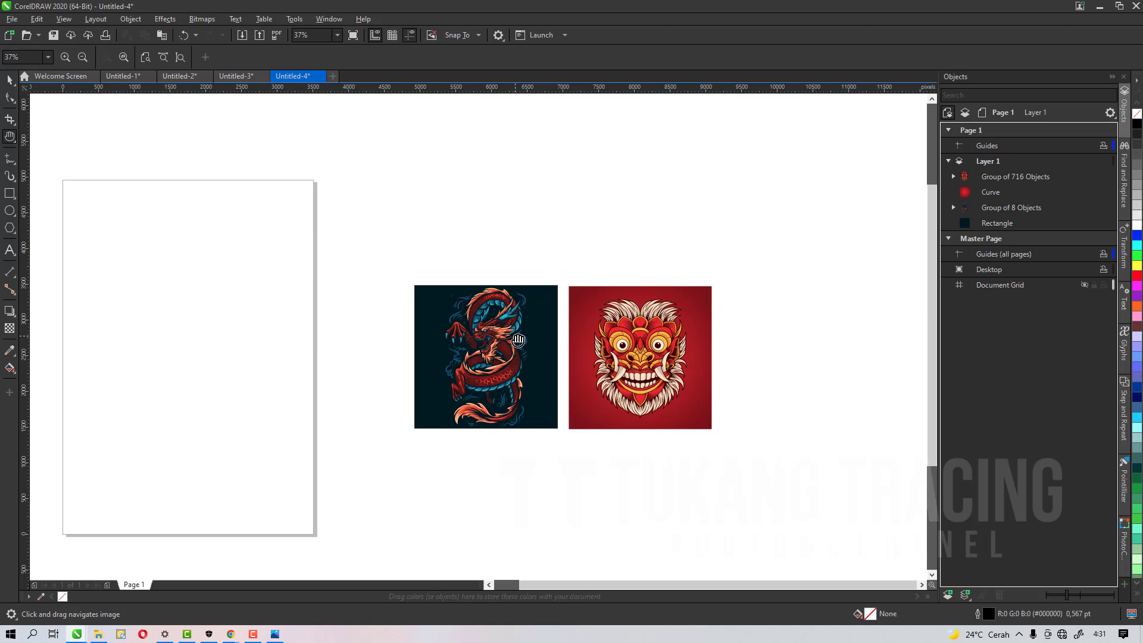
key(space)
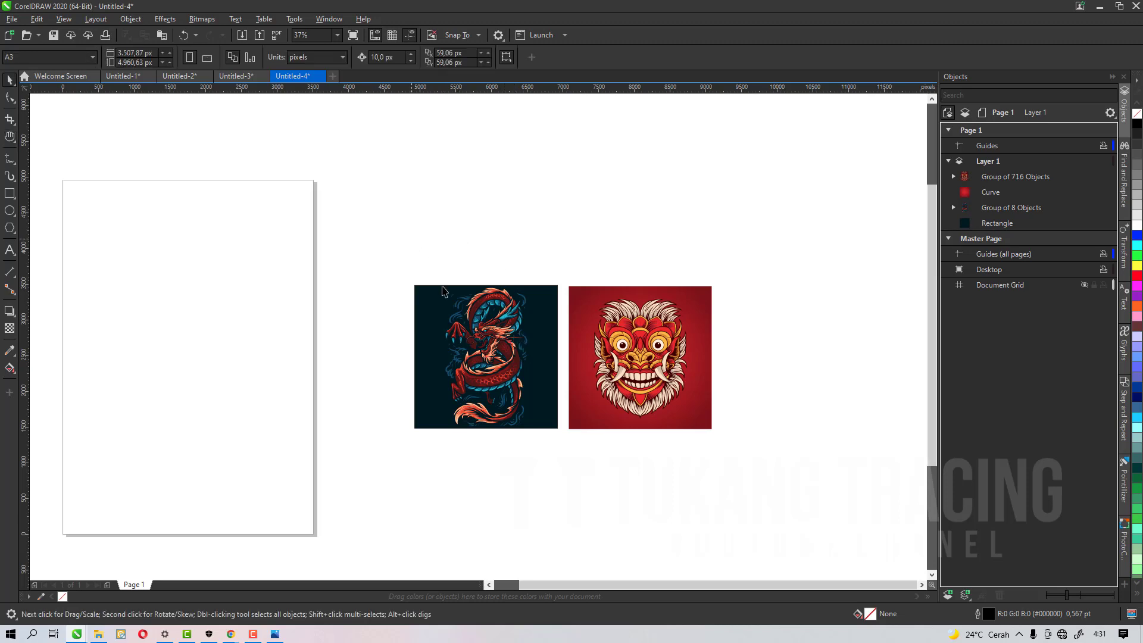
drag(411, 240, 551, 478)
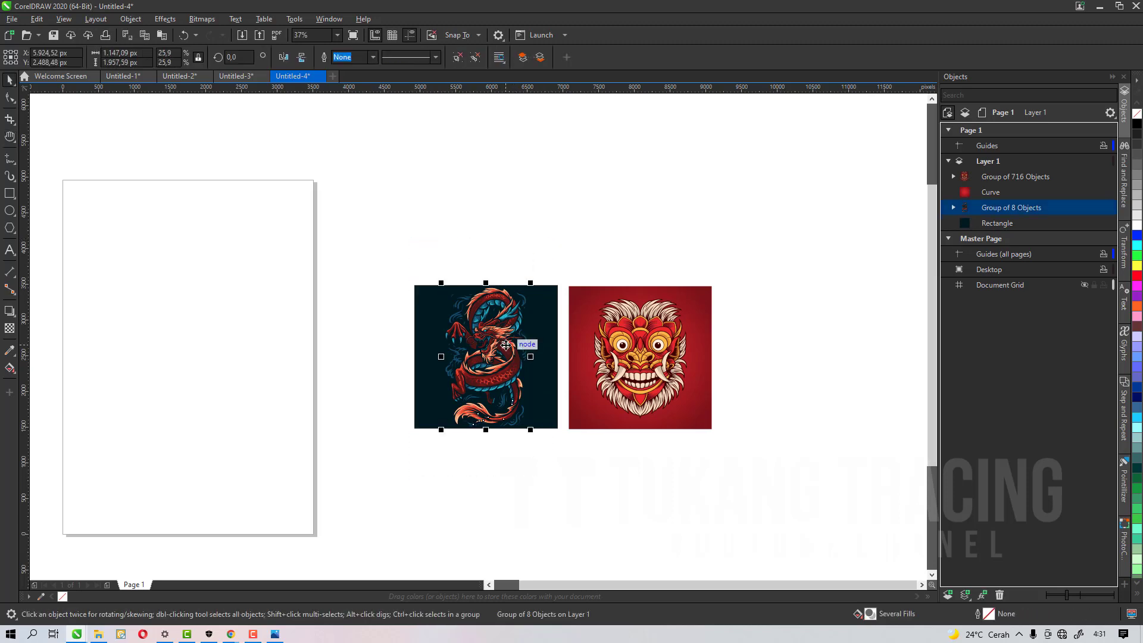
scroll(539, 343, down, 2)
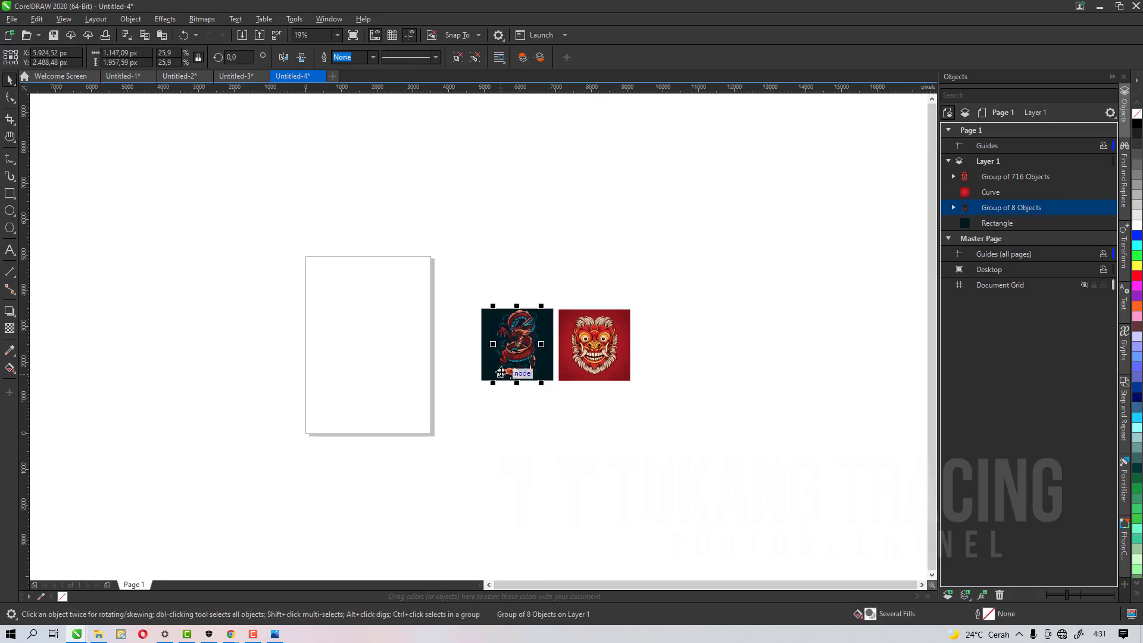
scroll(500, 372, up, 2)
click(466, 441)
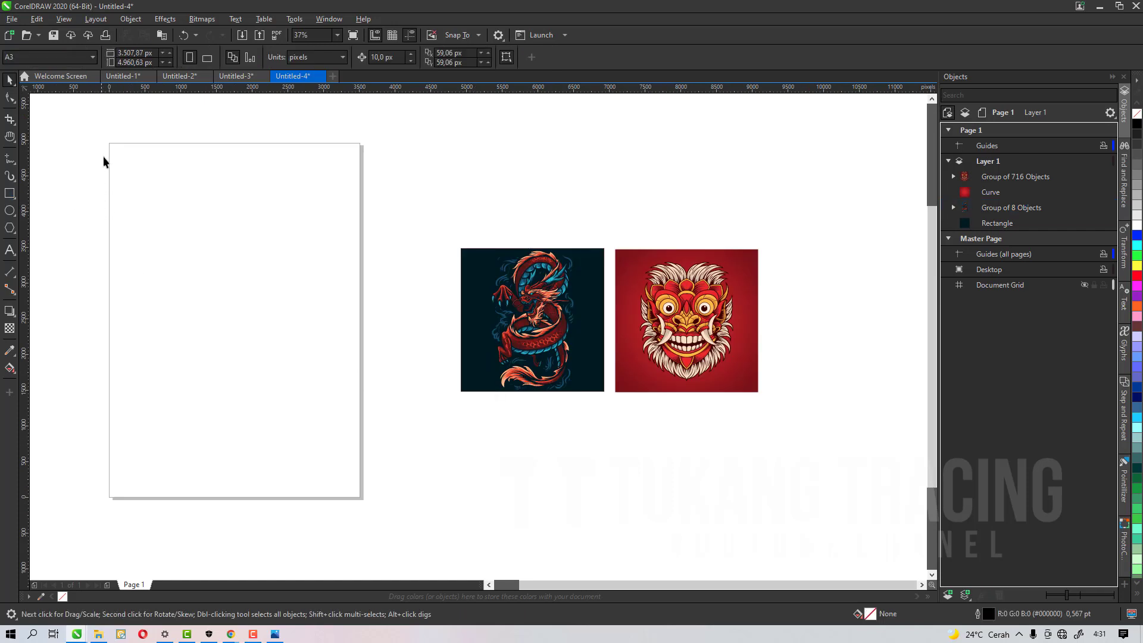
Step: Move the dragon group without its dark square to the center of the page, enlarged to about 2742 px wide
drag(452, 191, 569, 395)
mouse_move(507, 321)
mouse_down()
mouse_move(320, 298)
mouse_move(155, 250)
mouse_move(137, 234)
mouse_up()
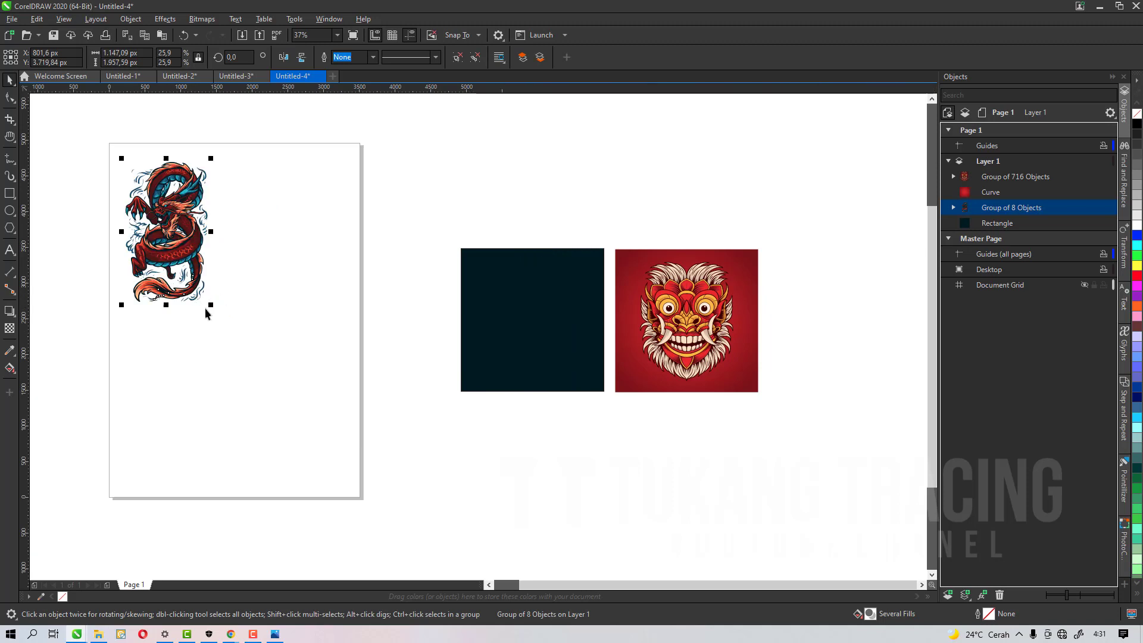
drag(213, 307, 375, 505)
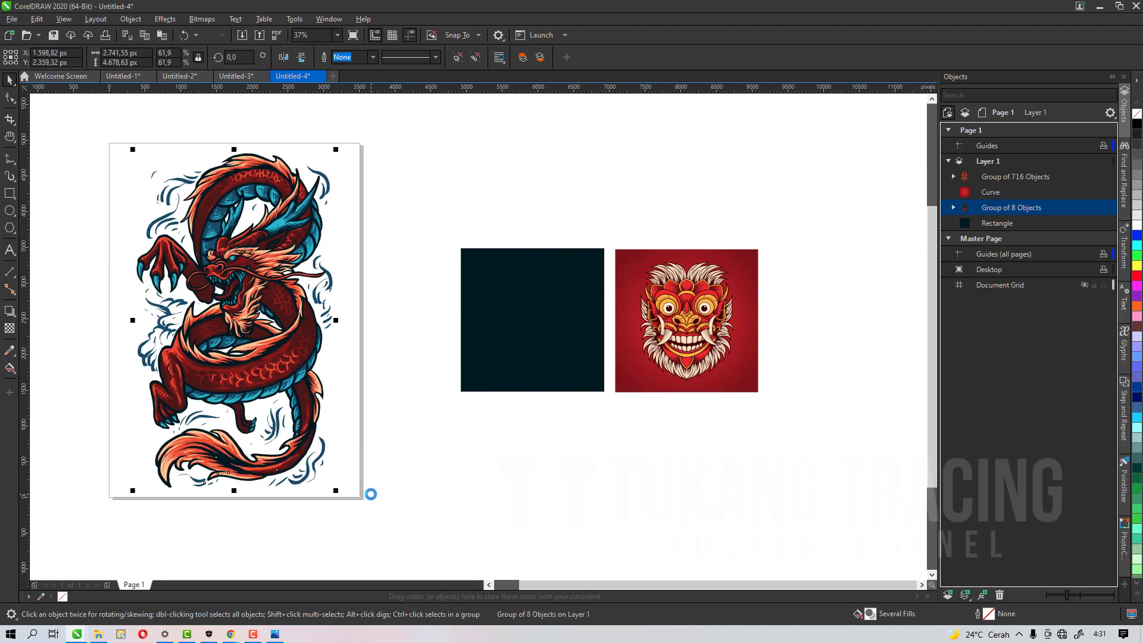
key(Escape)
Step: Enlarge the dragon on the page slightly to about 2801 px wide and deselect it
click(283, 295)
click(376, 267)
click(278, 303)
drag(339, 150, 346, 145)
click(405, 200)
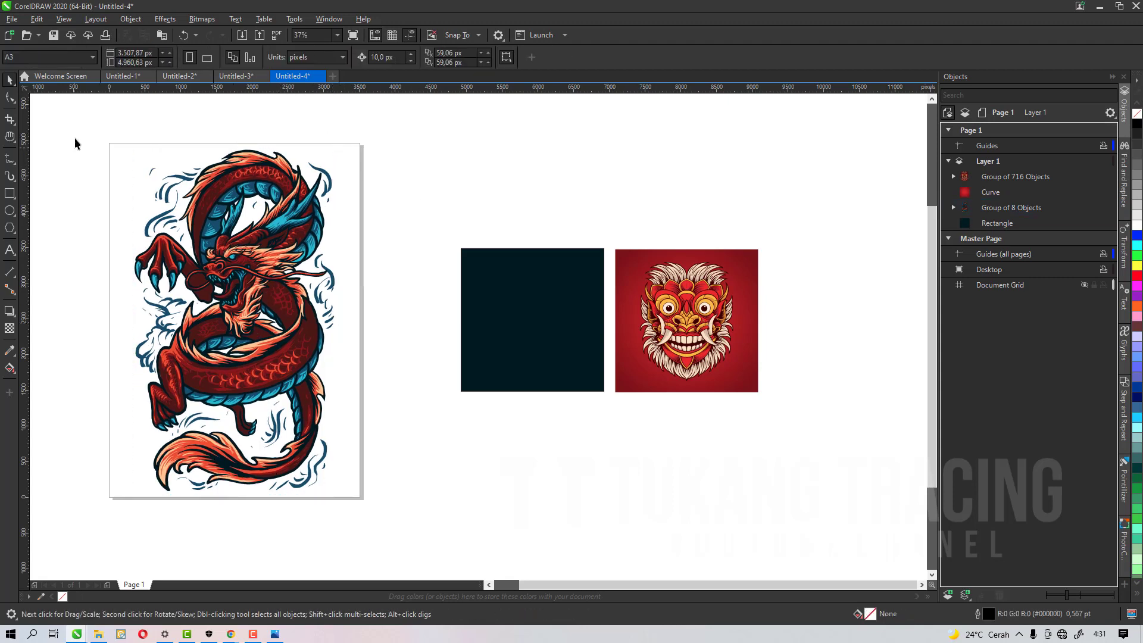
Step: Create a page-sized rectangle around the dragon and remove its outline
click(401, 559)
click(467, 559)
double_click(9, 196)
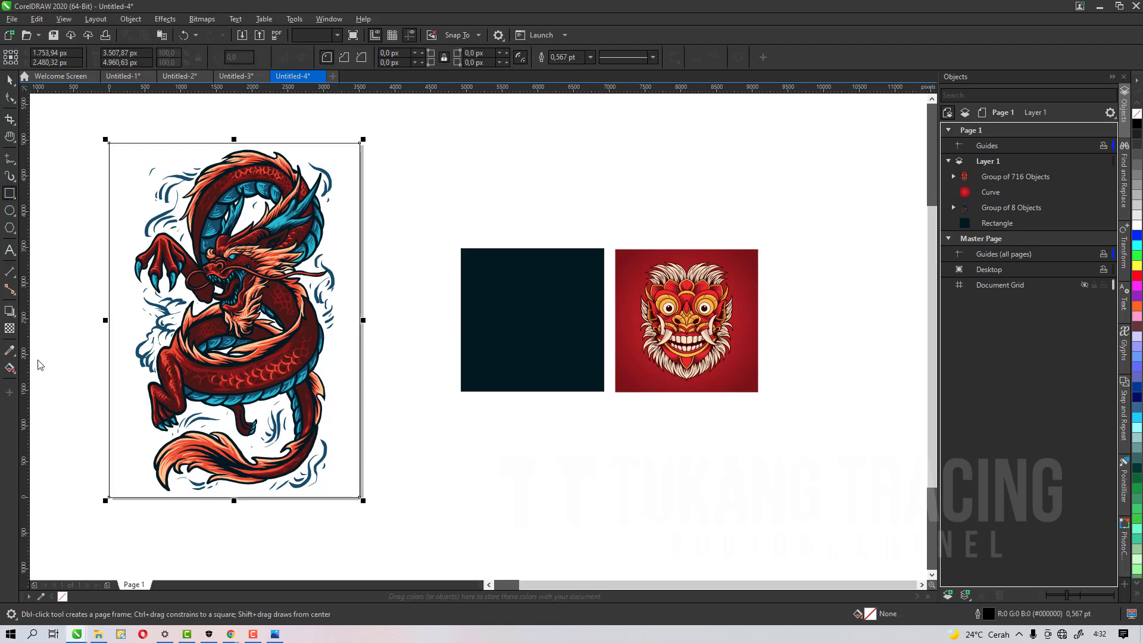
right_click(62, 597)
click(271, 348)
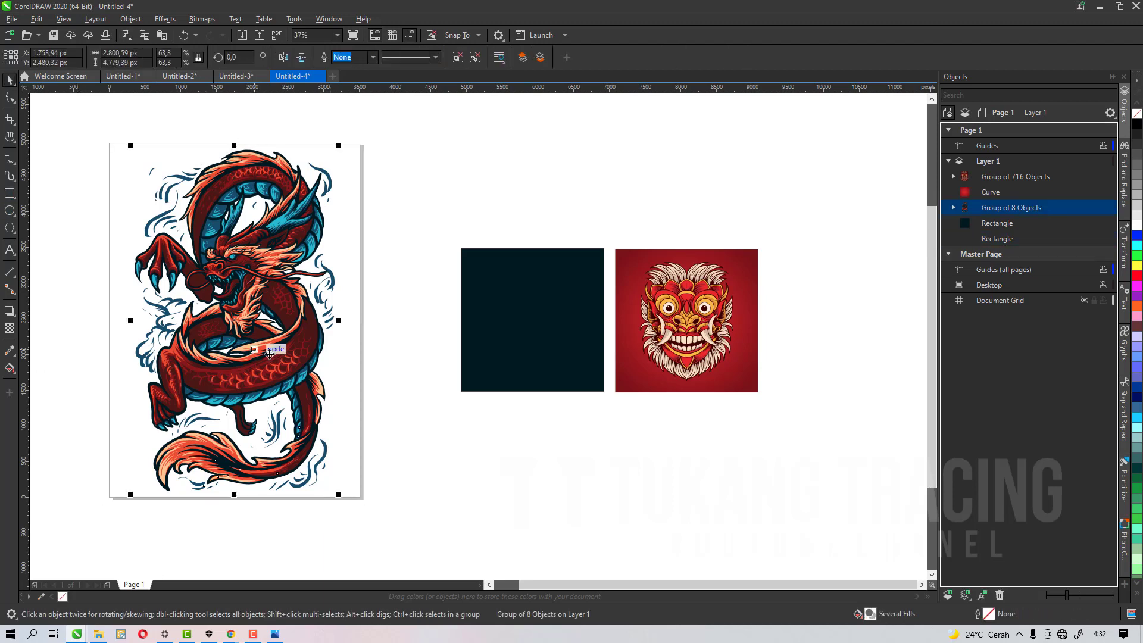
click(432, 448)
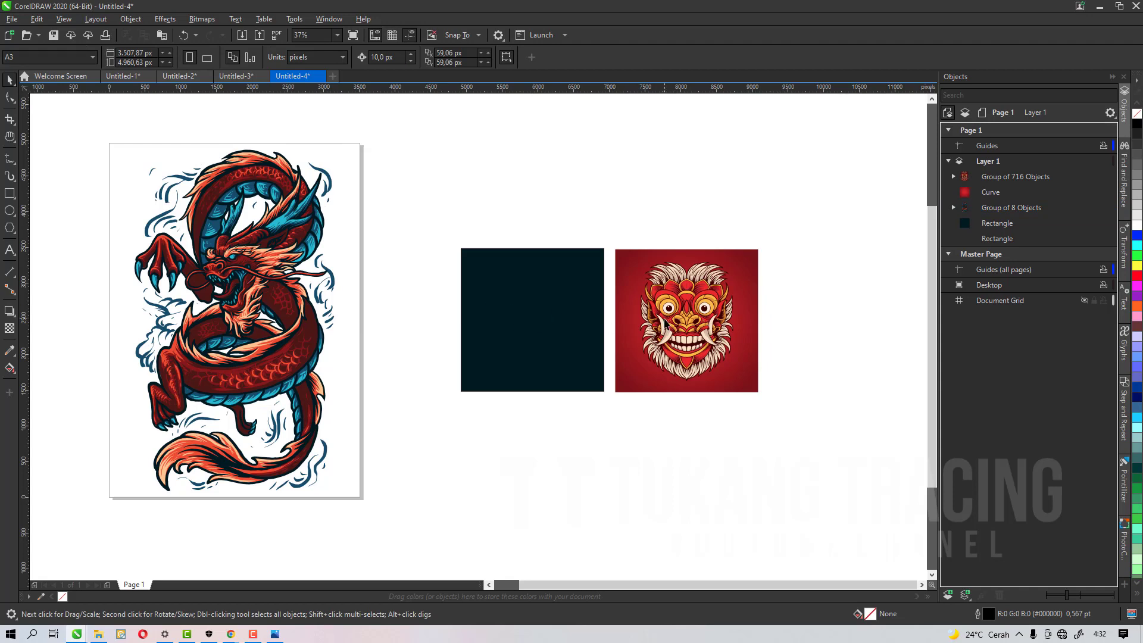
click(579, 323)
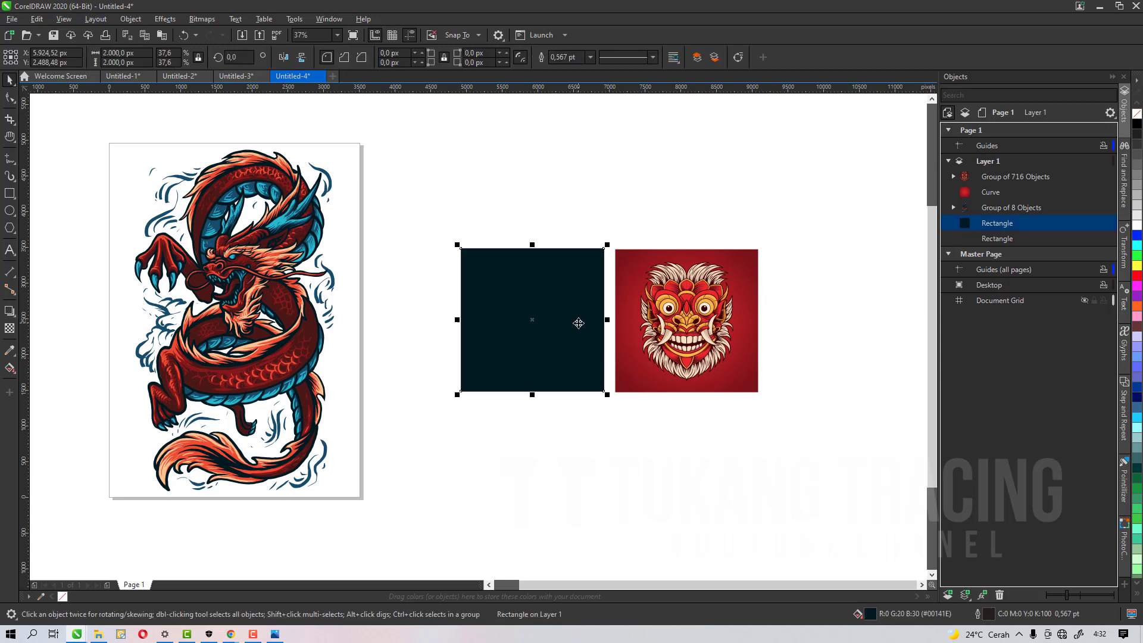
click(442, 461)
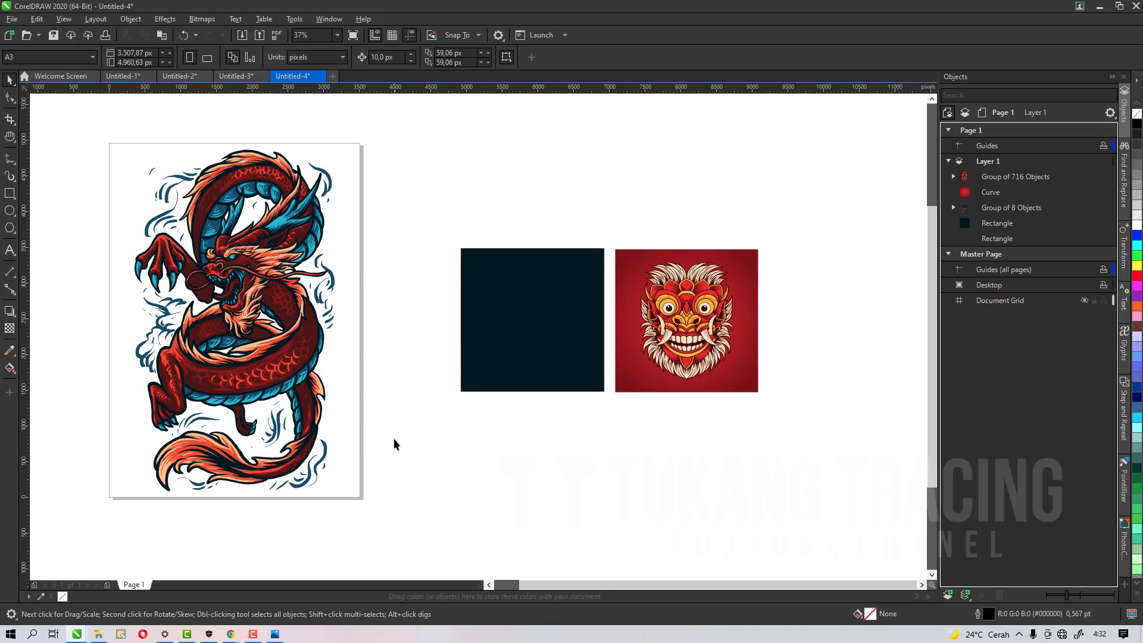
scroll(284, 238, up, 2)
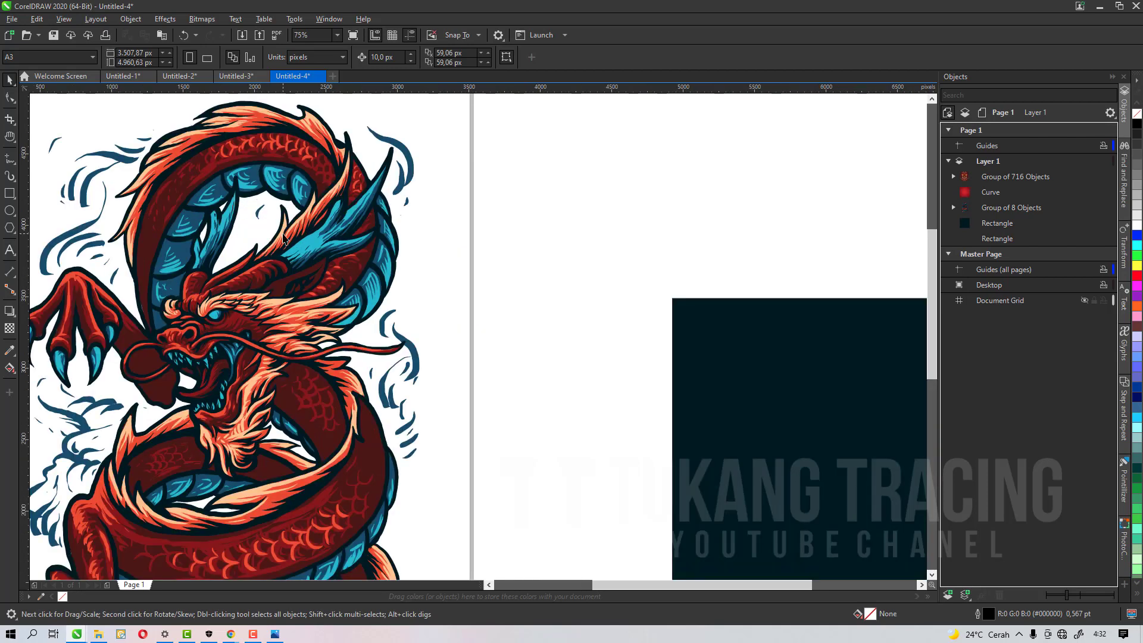
scroll(635, 238, down, 2)
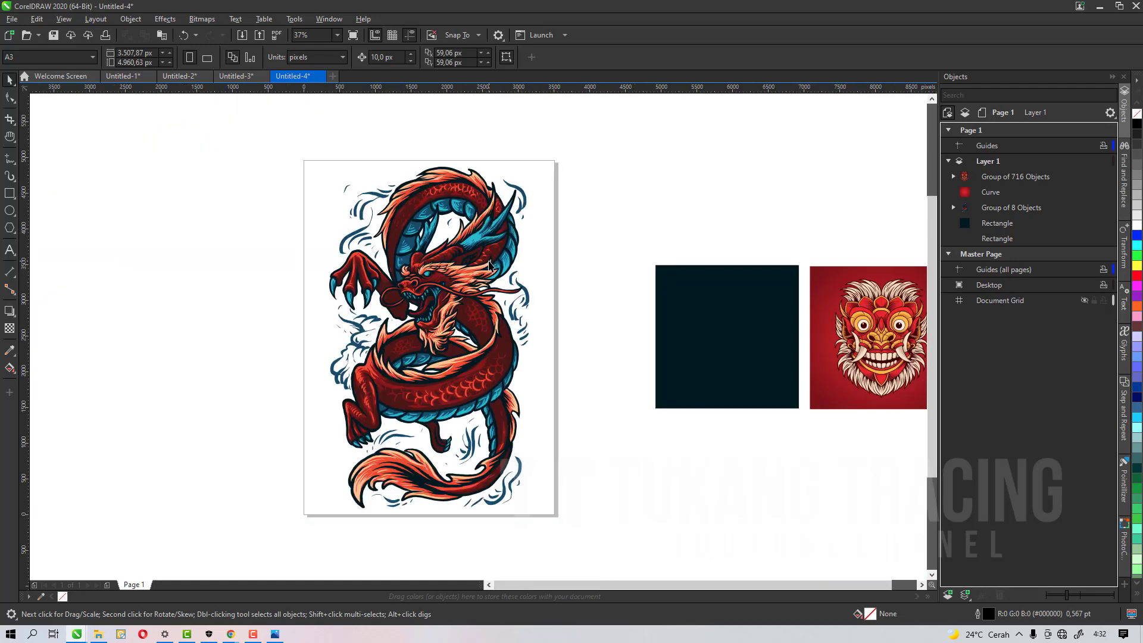
Step: Select the dragon group together with the page-sized rectangle around it, leaving out the dark square and the mask artwork
click(531, 208)
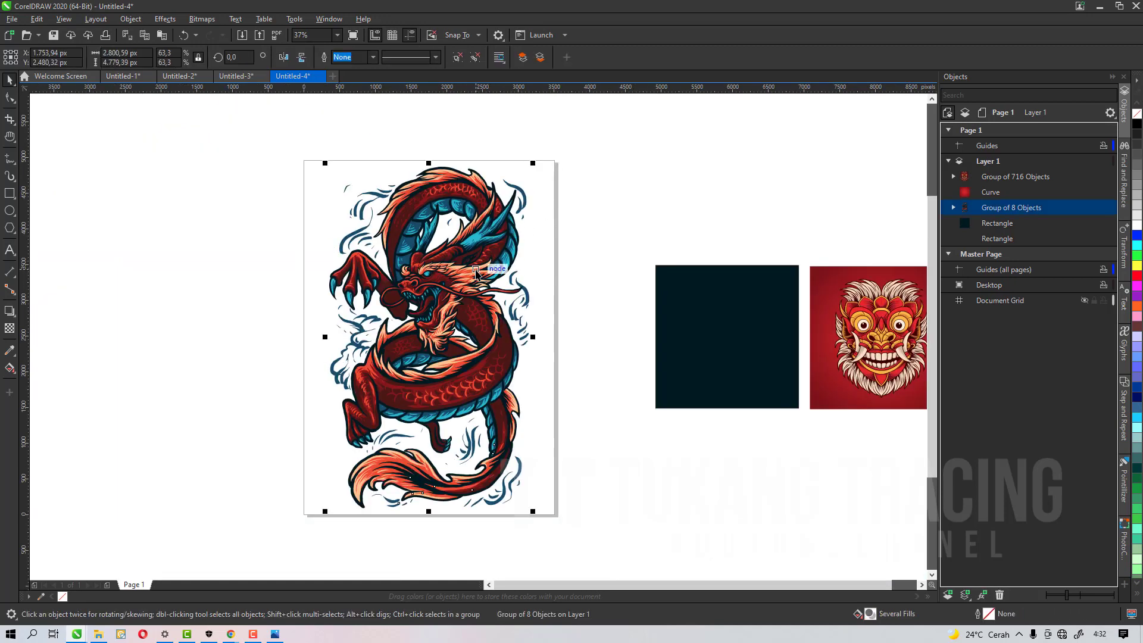
scroll(536, 203, up, 2)
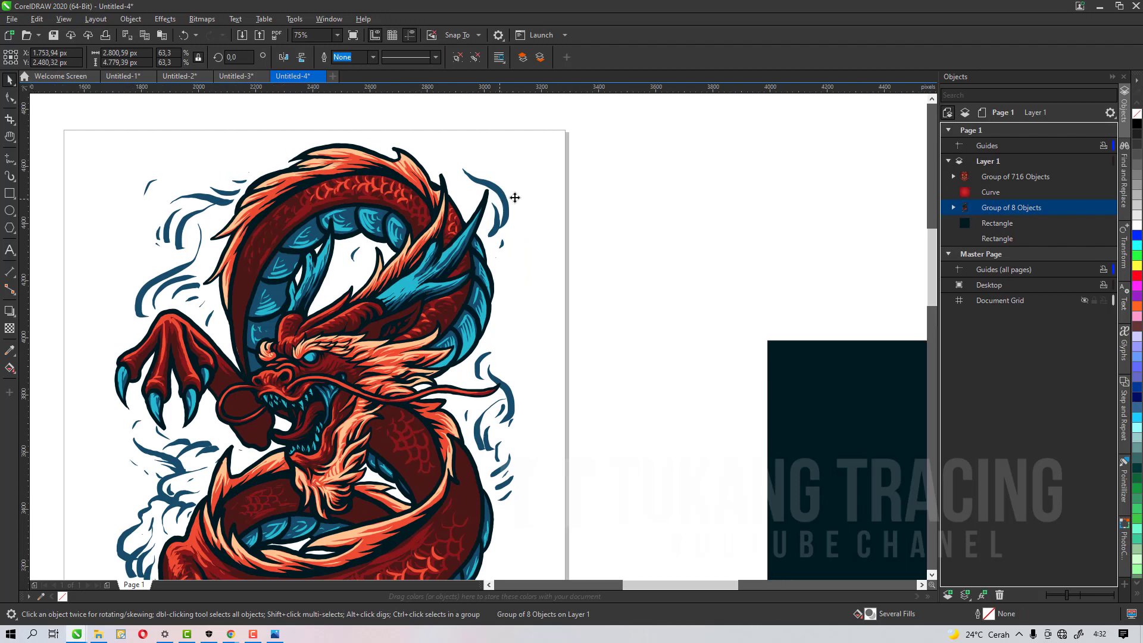
scroll(550, 226, up, 1)
scroll(493, 263, down, 3)
scroll(493, 263, down, 1)
drag(302, 176, 562, 498)
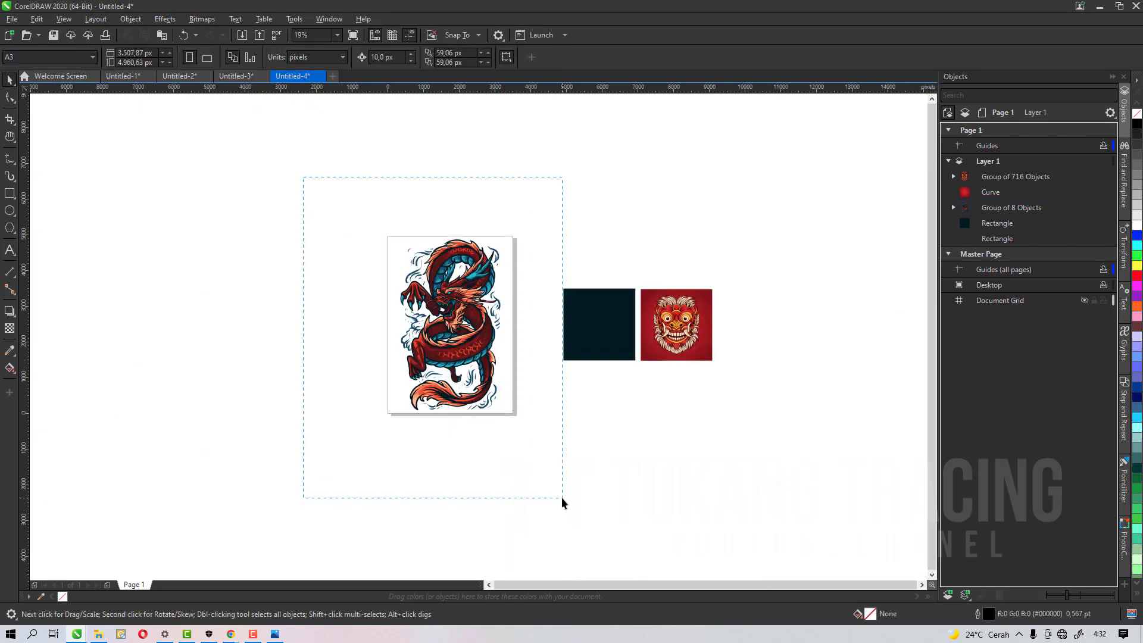
scroll(517, 337, up, 1)
Step: Export only the selected dragon and rectangle to the Desktop as a PNG named naga dtf, with RGB Color (24-bit) and transparency on
key(ctrl+e)
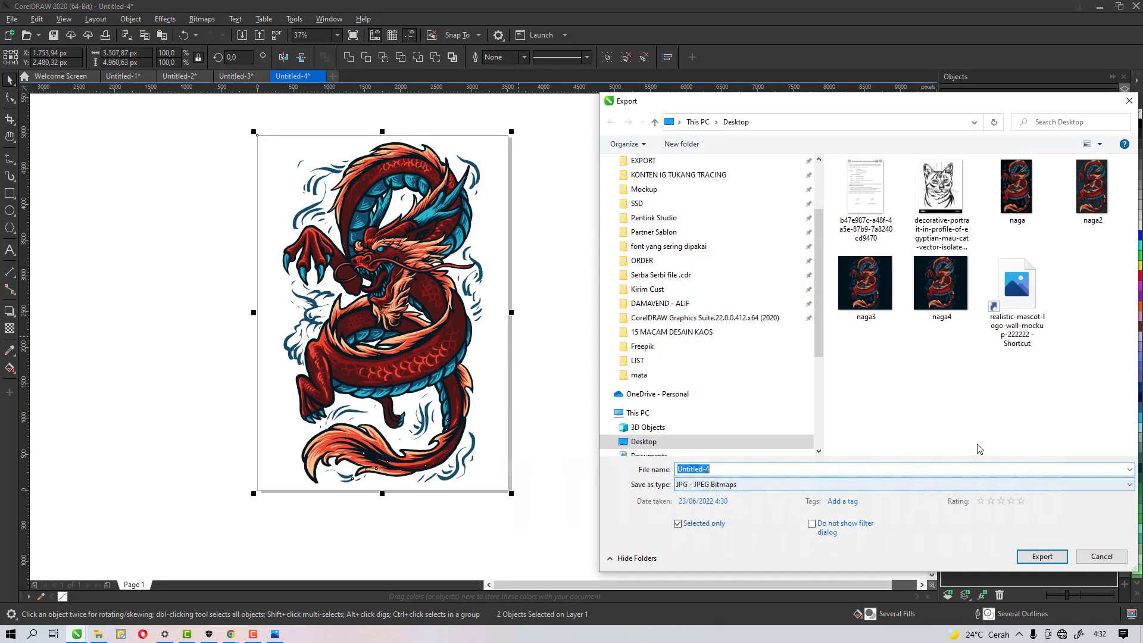
click(791, 484)
click(727, 222)
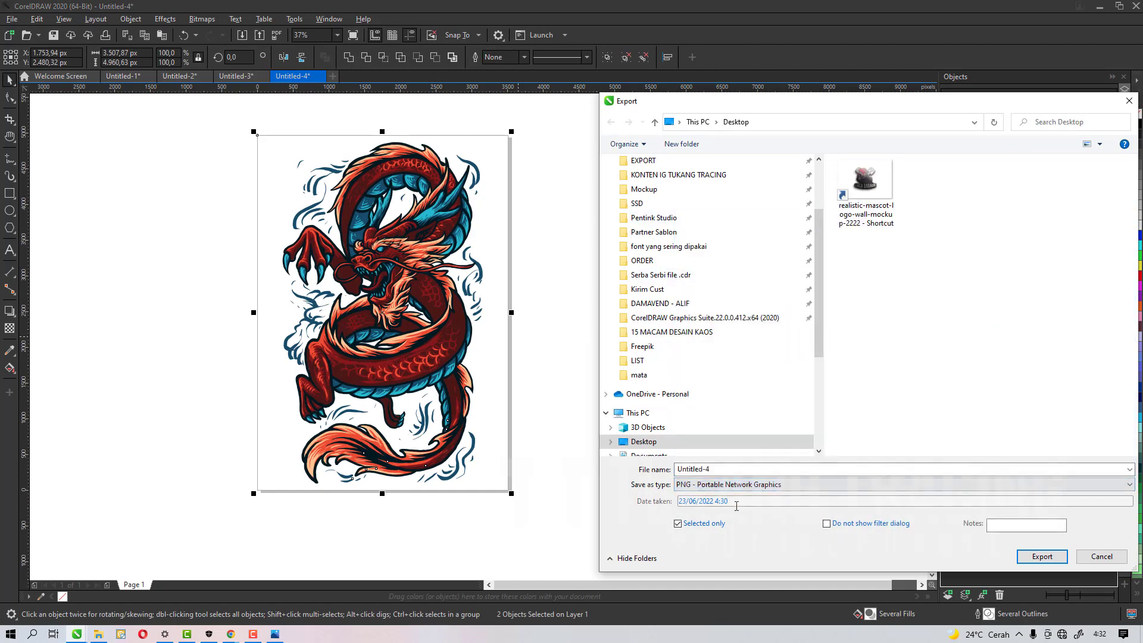
double_click(729, 470)
text(n)
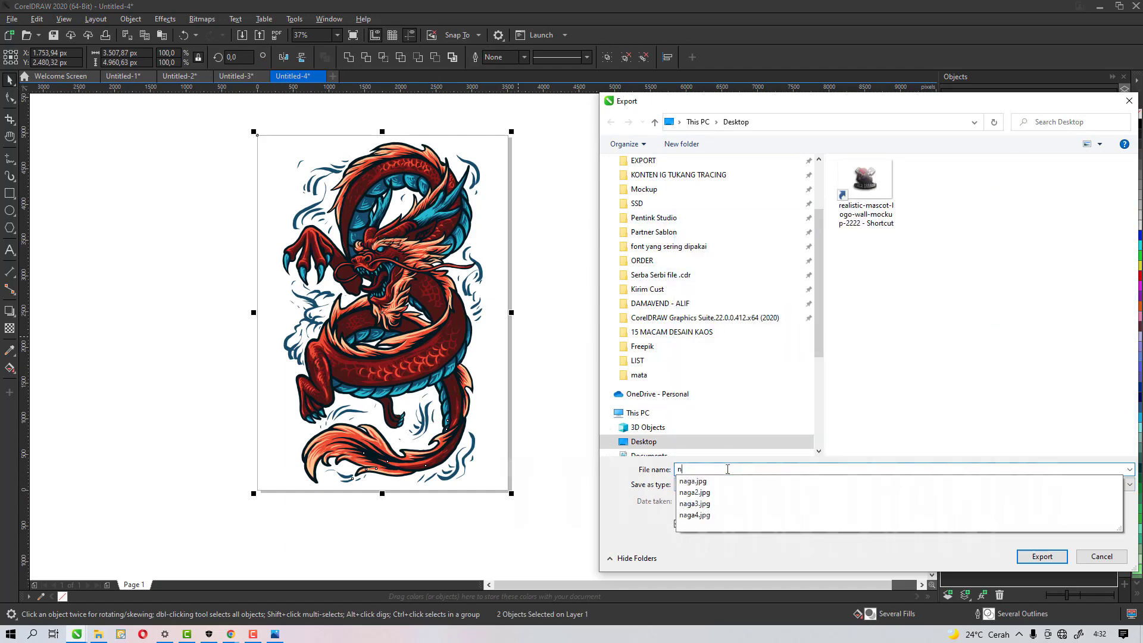
text(aga dt)
key(Return)
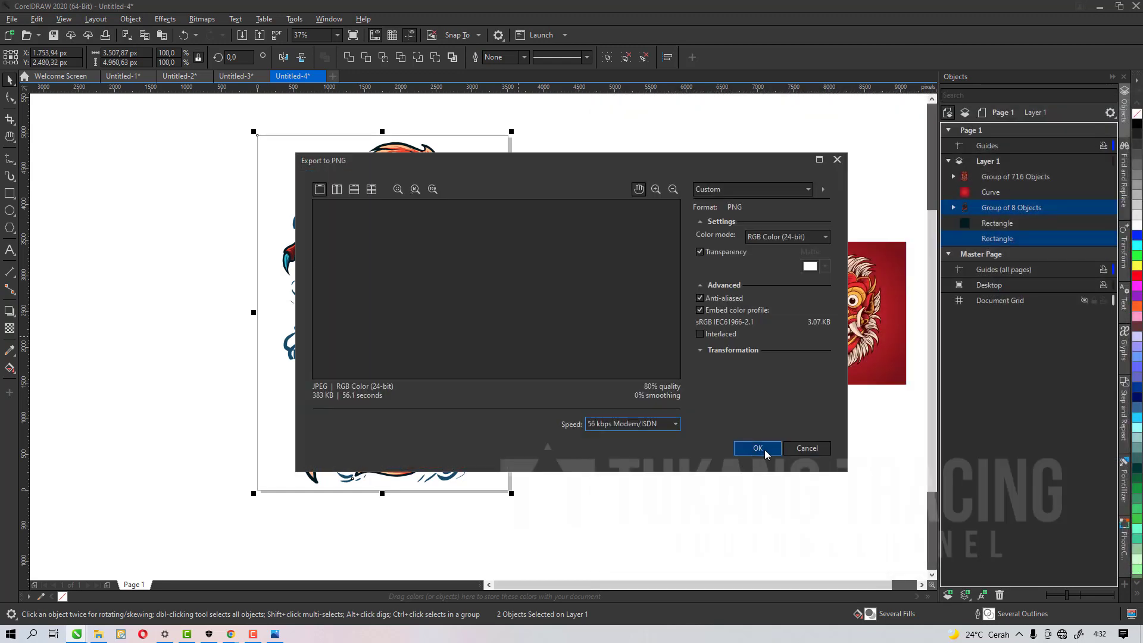
click(767, 454)
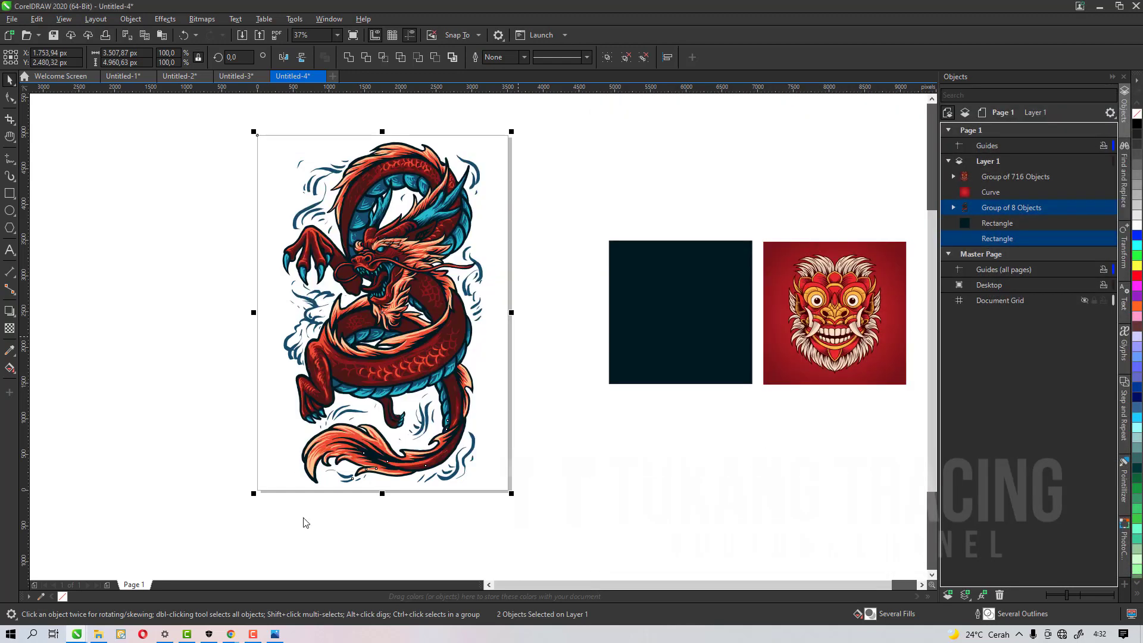
Step: Switch to File Explorer, open the exported naga dtf PNG from the Desktop, inspect its details up close, and close the image
click(98, 634)
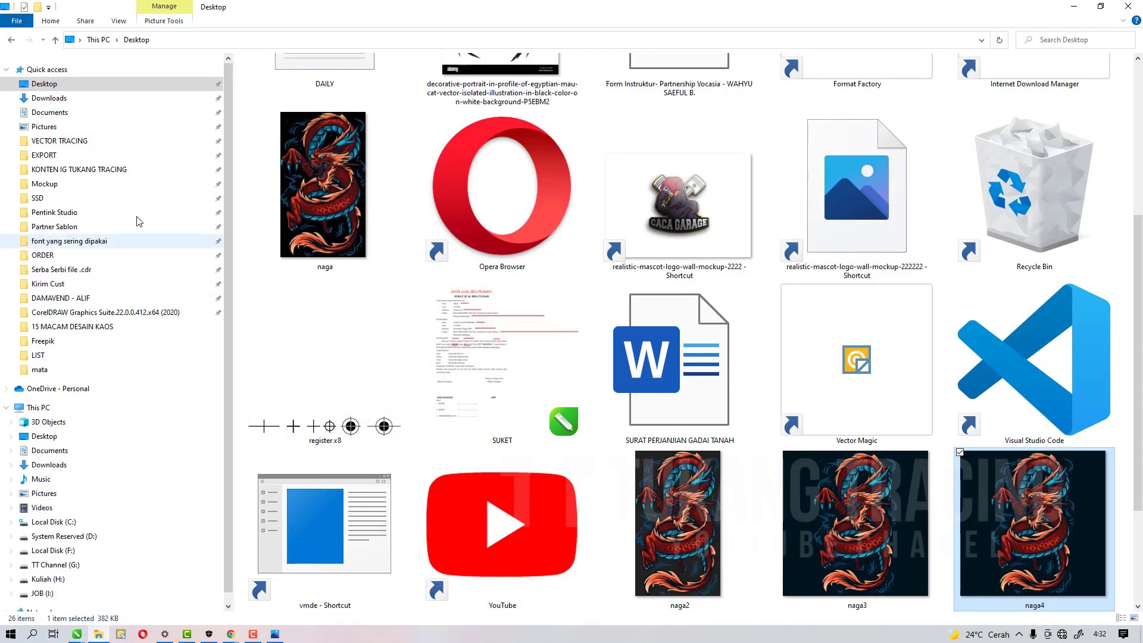
scroll(342, 247, down, 2)
click(350, 550)
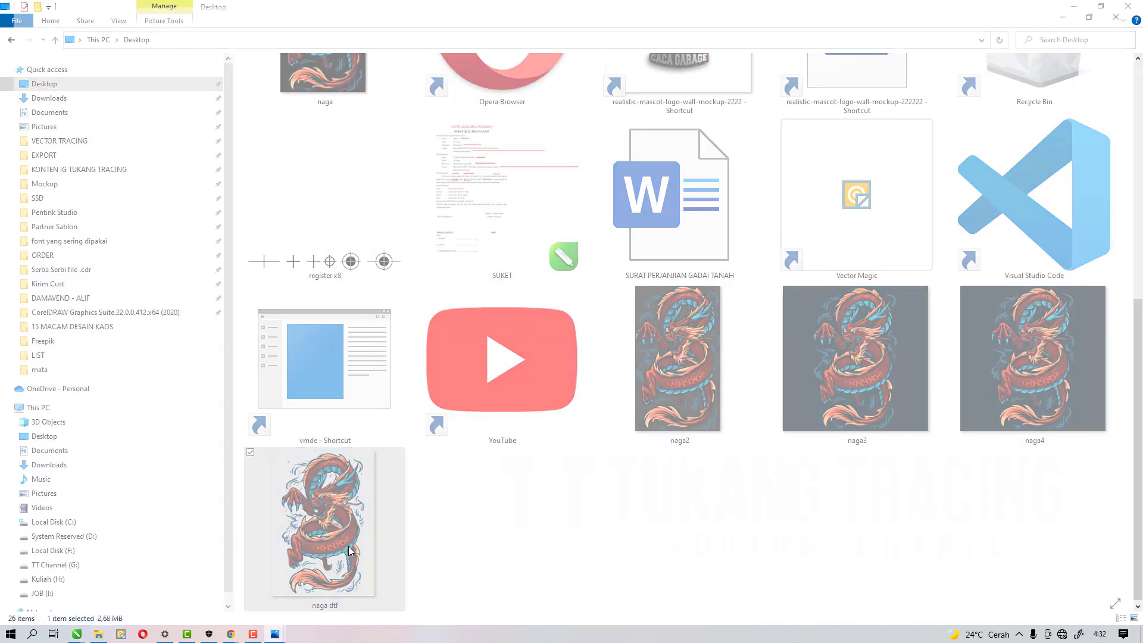
scroll(712, 388, up, 5)
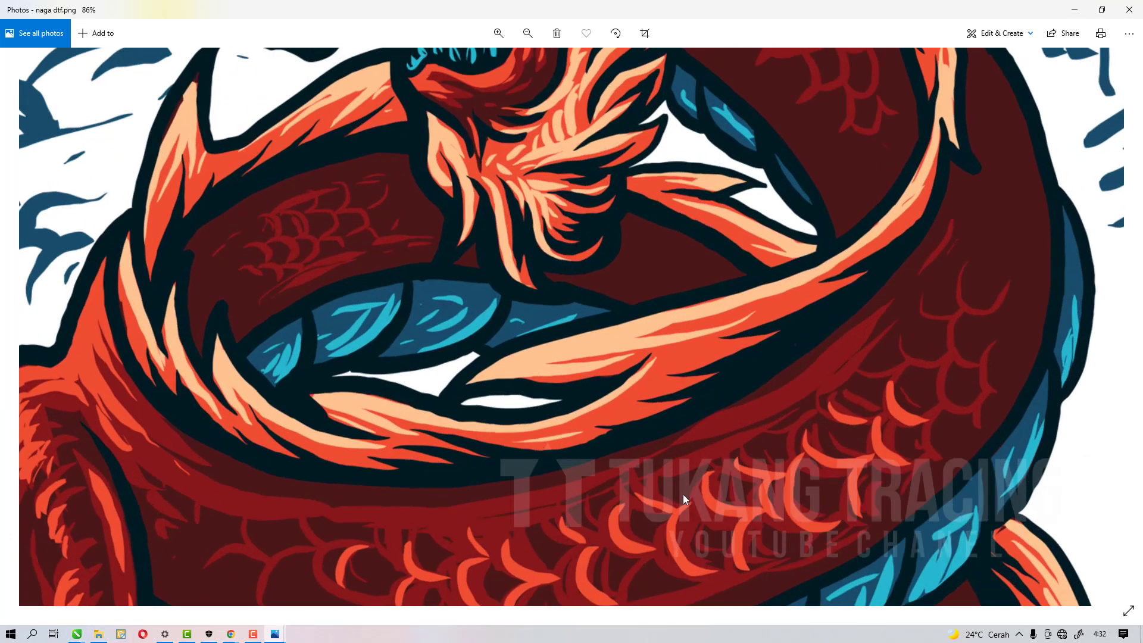
scroll(683, 491, down, 5)
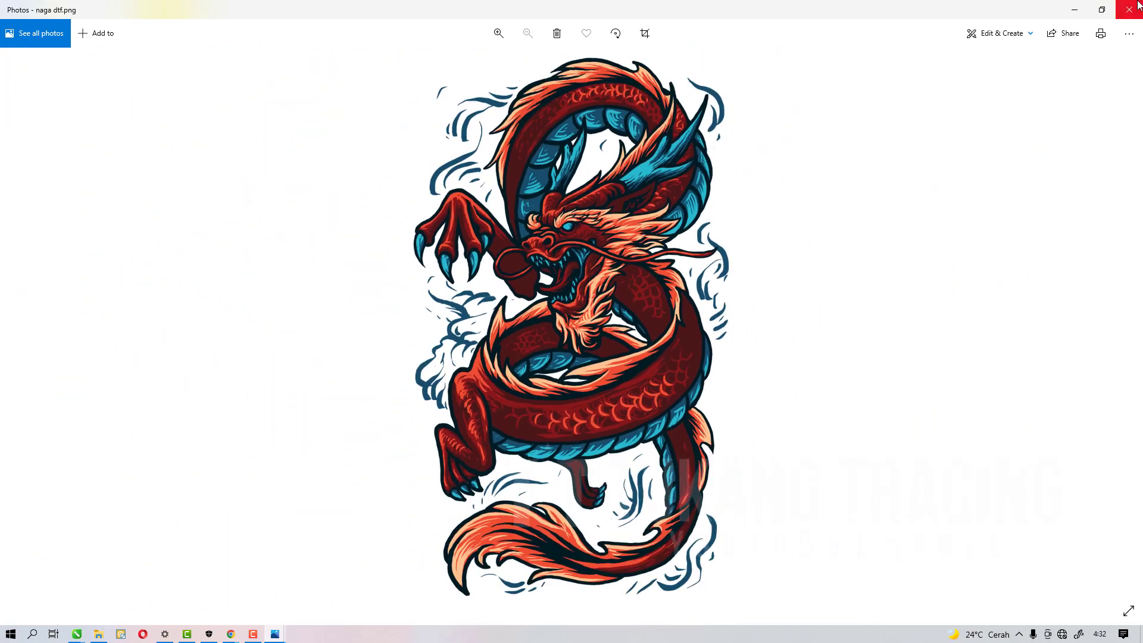
click(1130, 10)
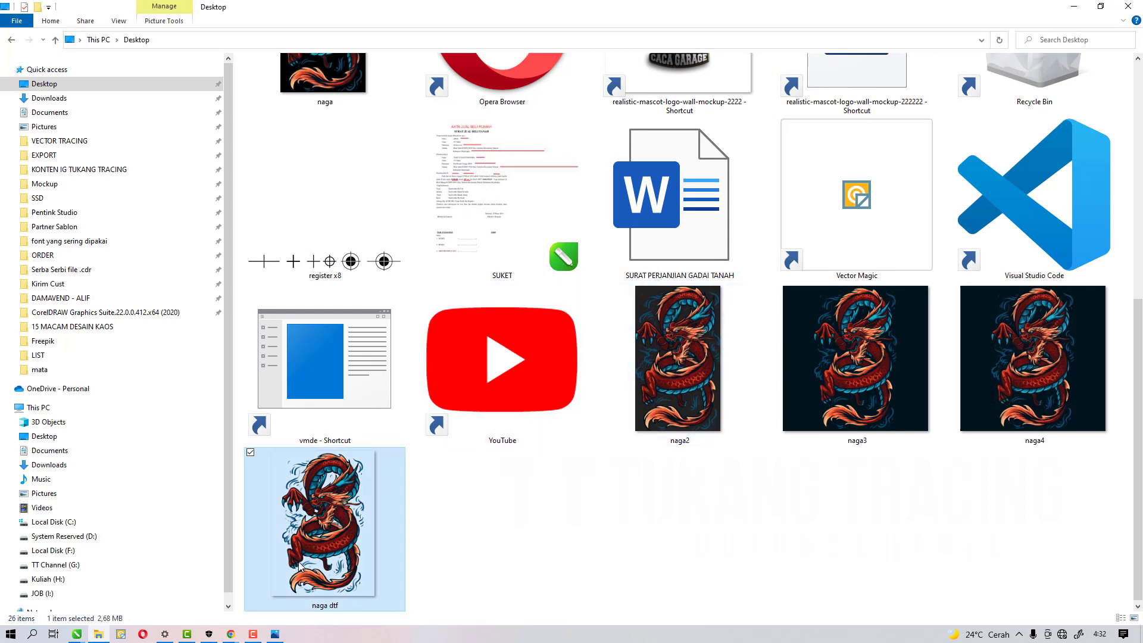
Step: Check the pixel dimensions and file size of the naga dtf PNG on the Desktop and deselect the file
mouse_move(299, 567)
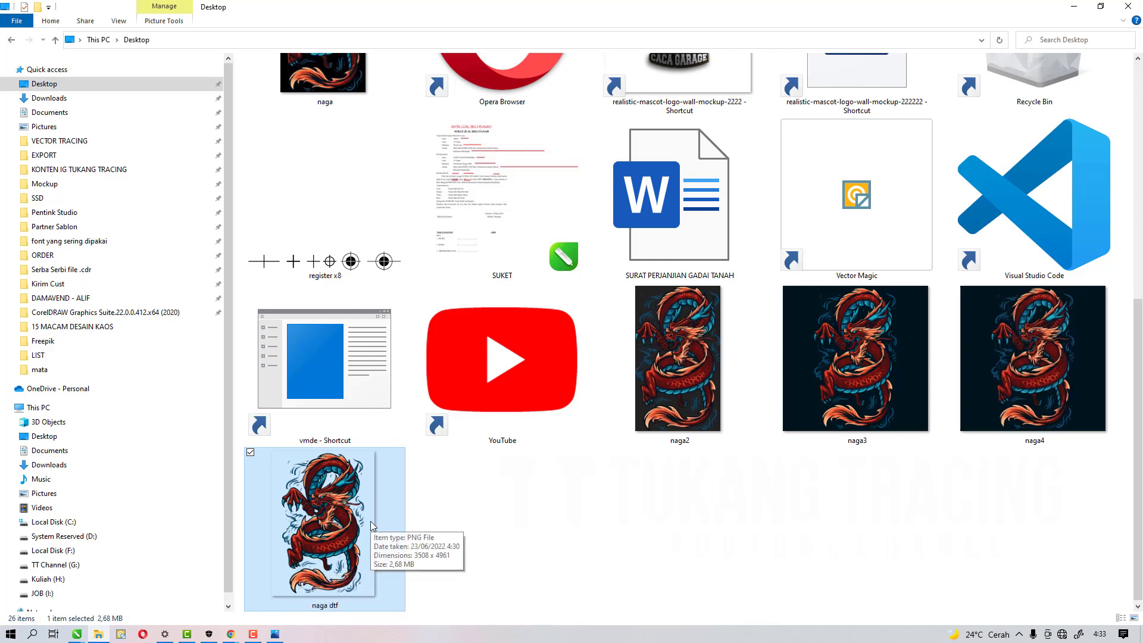
click(570, 513)
right_click(570, 513)
click(332, 533)
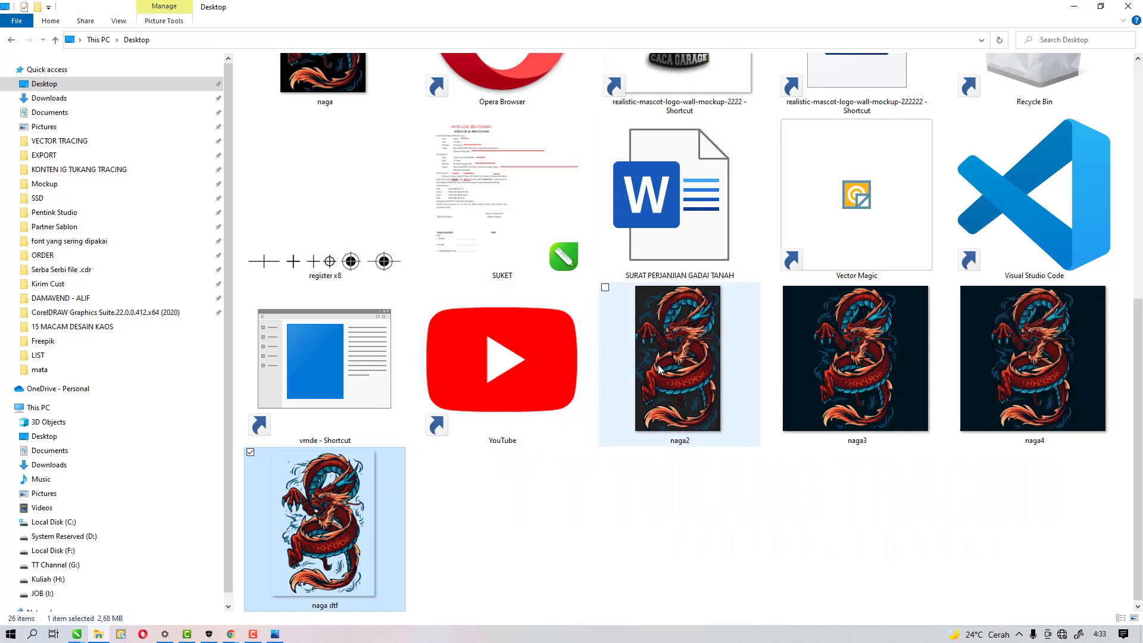
click(633, 512)
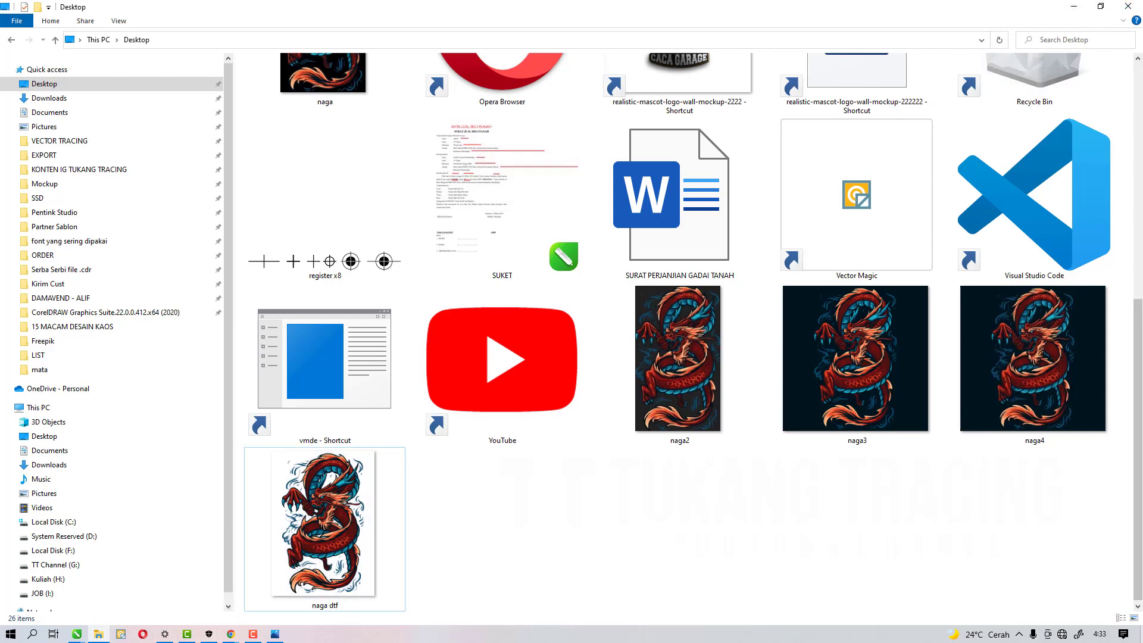
Step: Return to CorelDRAW and deselect the dragon and its page-sized rectangle
click(1074, 7)
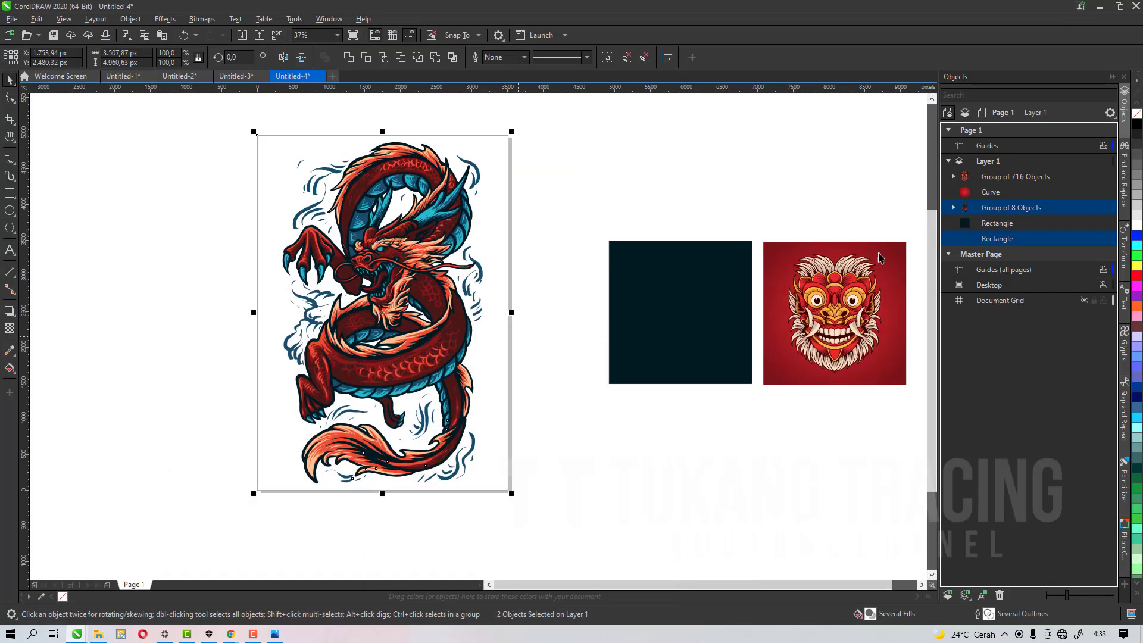
click(537, 230)
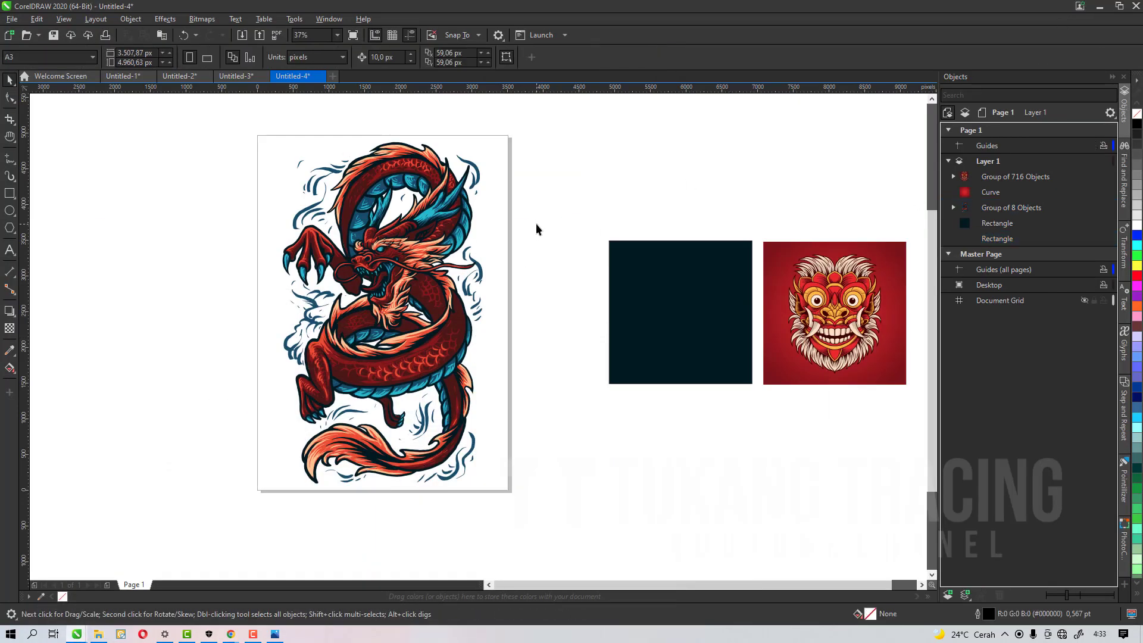
key(h)
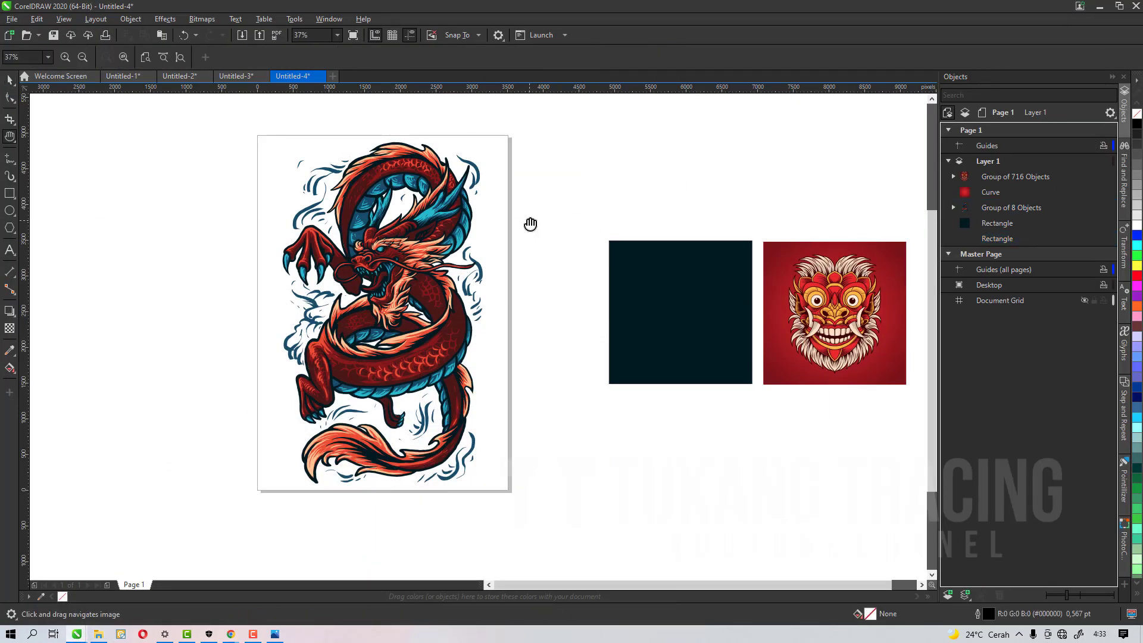
drag(534, 251, 452, 285)
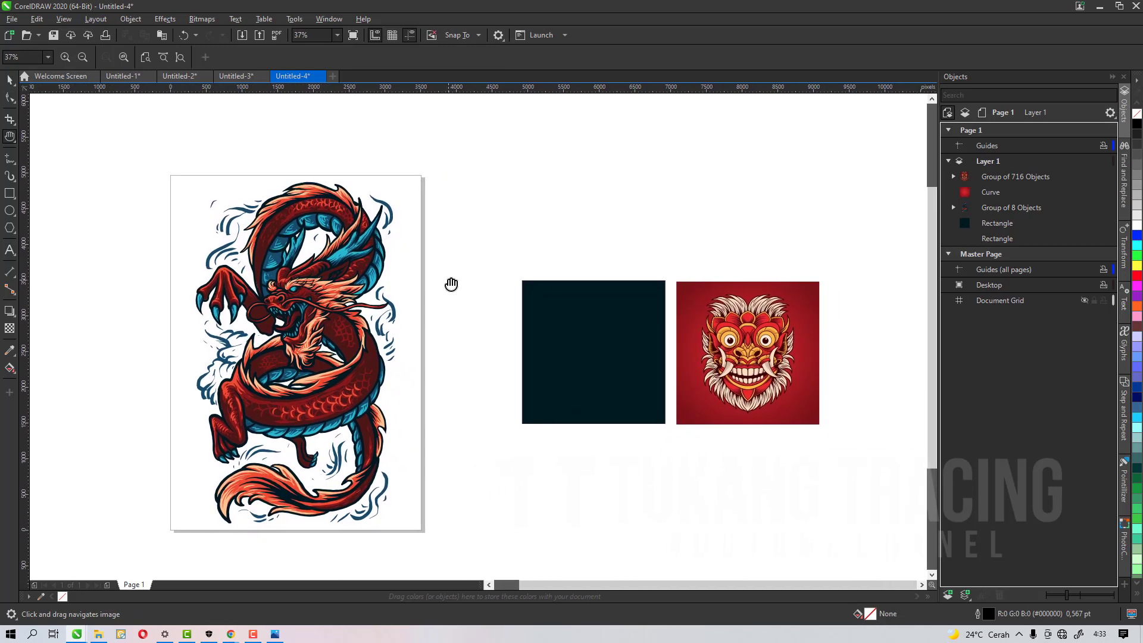